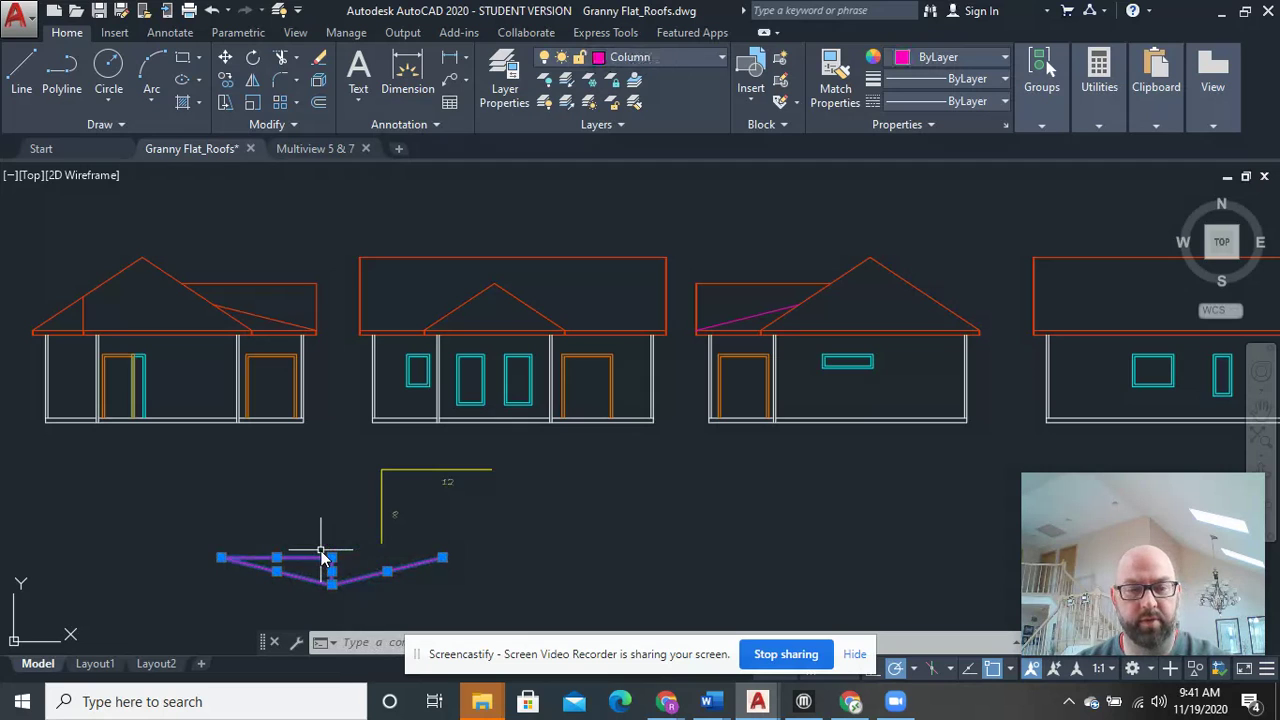
# Review the granny flat elevations and the roof pitch symbol drawn below them
pyautogui.scroll(2, 468, 478)
pyautogui.scroll(-1, 540, 484)
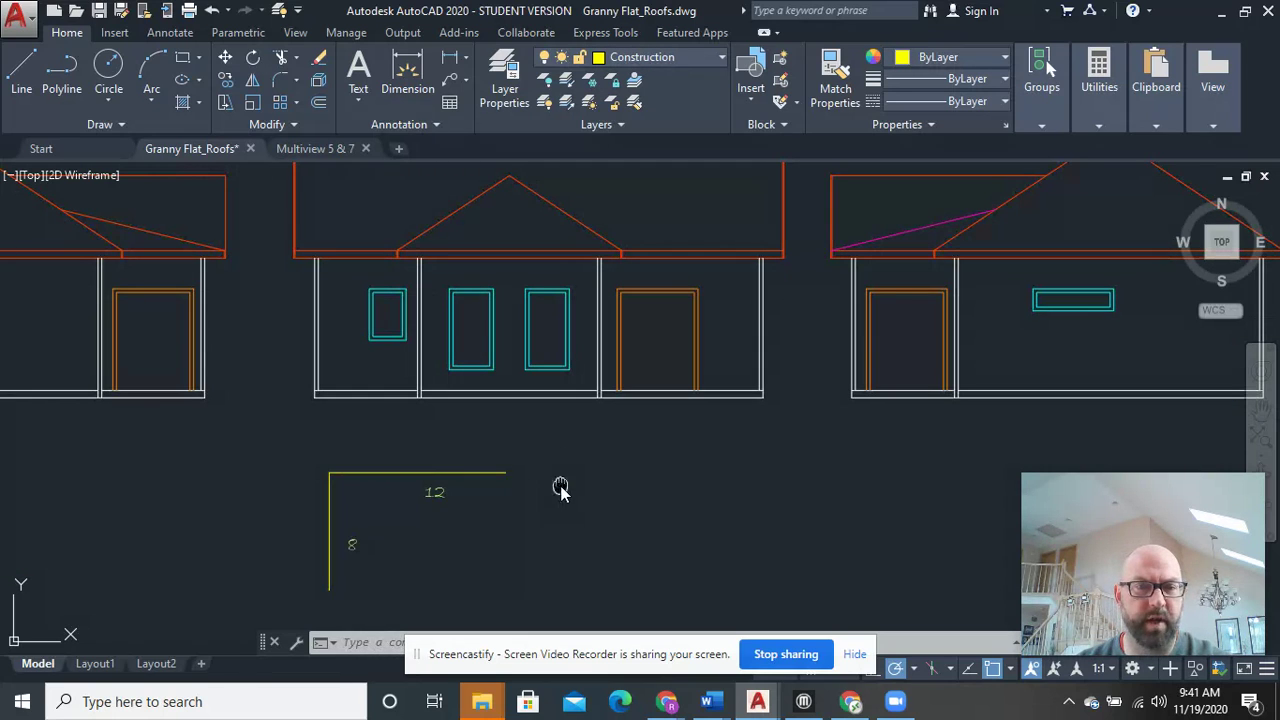
pyautogui.scroll(-1, 537, 486)
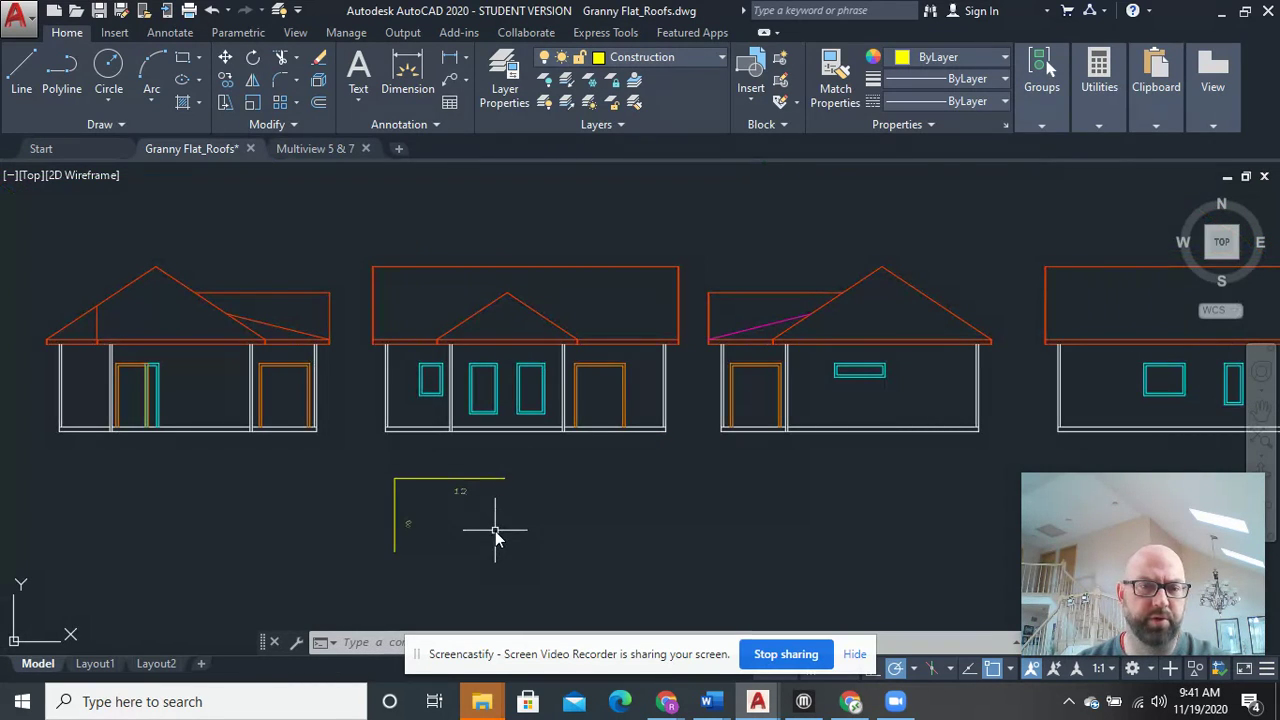
pyautogui.scroll(1, 500, 518)
pyautogui.scroll(-5, 490, 524)
pyautogui.moveTo(443, 443); pyautogui.dragTo(478, 487, button='middle')
pyautogui.scroll(-5, 793, 421)
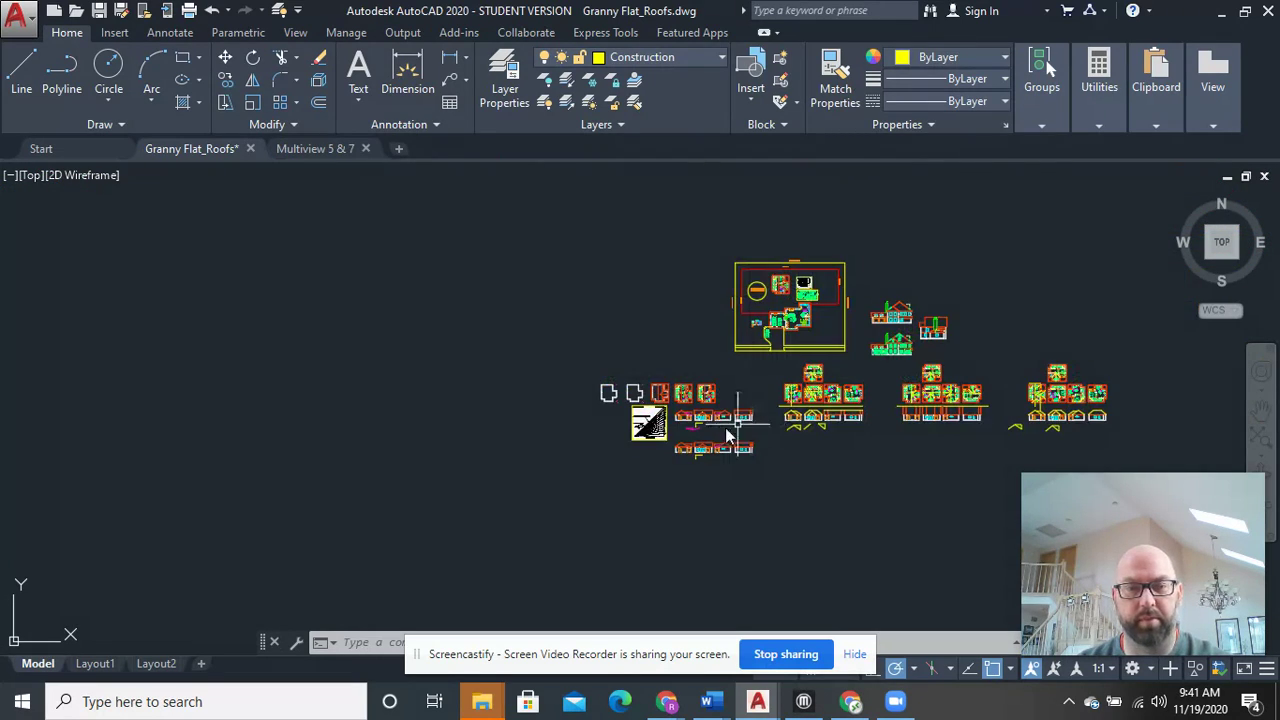
# Examine the roof pitch symbol and the matching main gable slopes on the main house's plain front elevation
pyautogui.scroll(6, 838, 362)
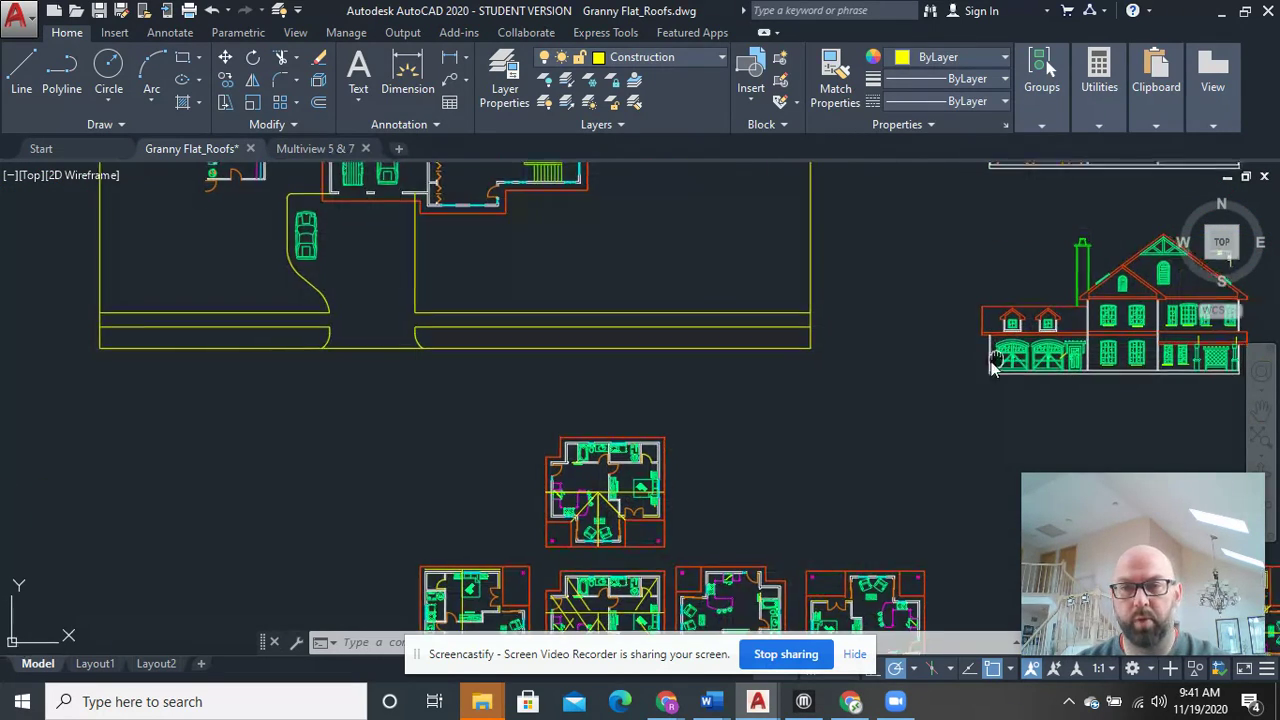
pyautogui.moveTo(772, 347); pyautogui.dragTo(703, 472, button='middle')
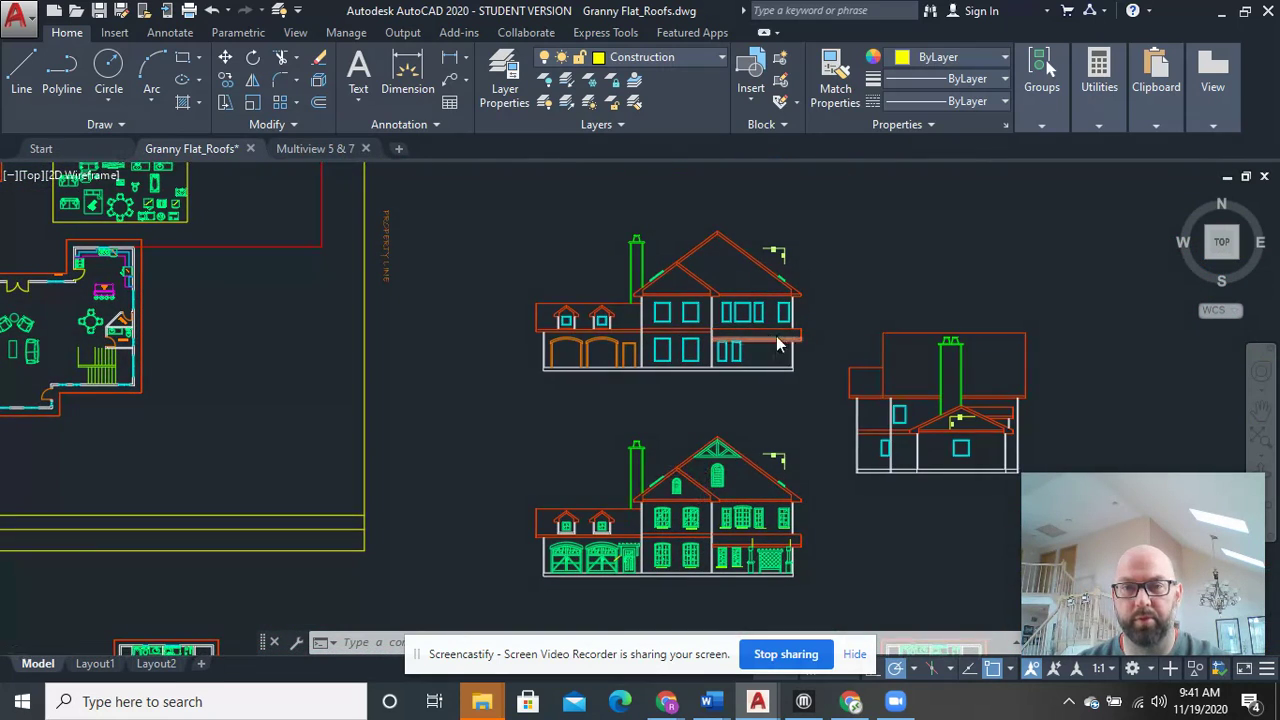
pyautogui.scroll(6, 777, 338)
pyautogui.moveTo(807, 264)
pyautogui.mouseDown(button='middle')
pyautogui.moveTo(733, 597)
pyautogui.moveTo(818, 288)
pyautogui.moveTo(794, 420)
pyautogui.mouseUp(button='middle')
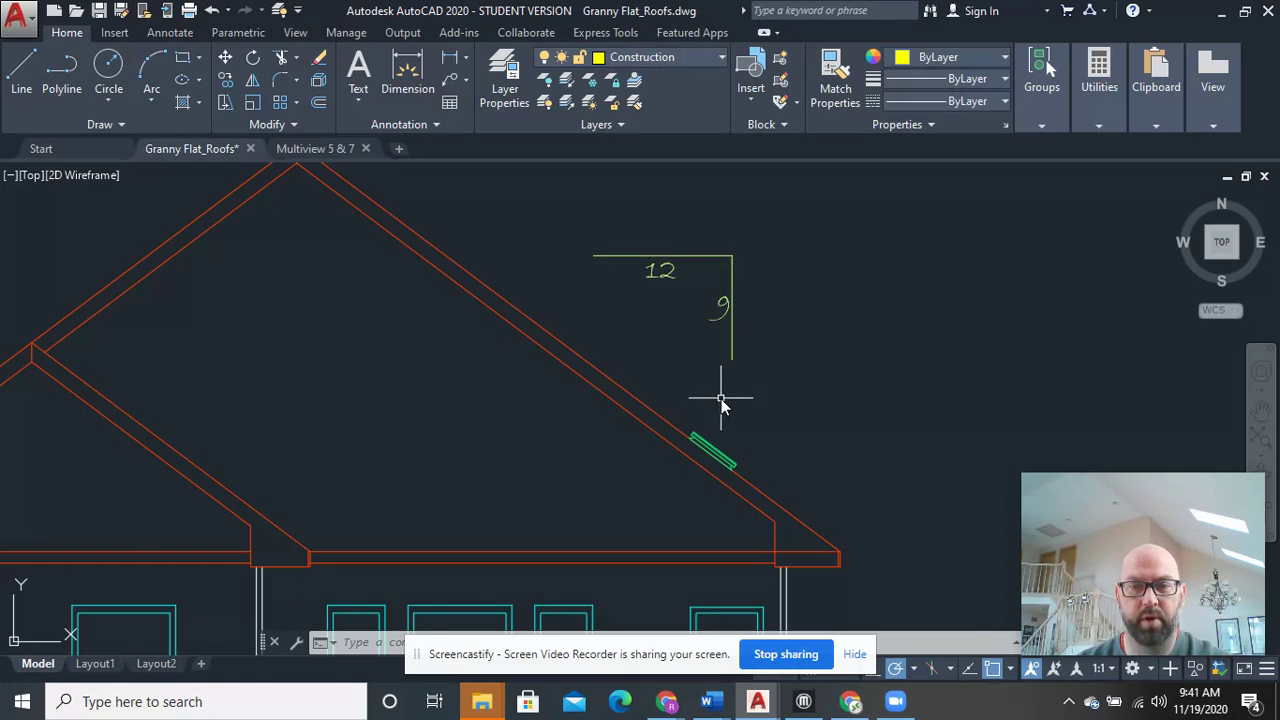
pyautogui.scroll(-4, 720, 400)
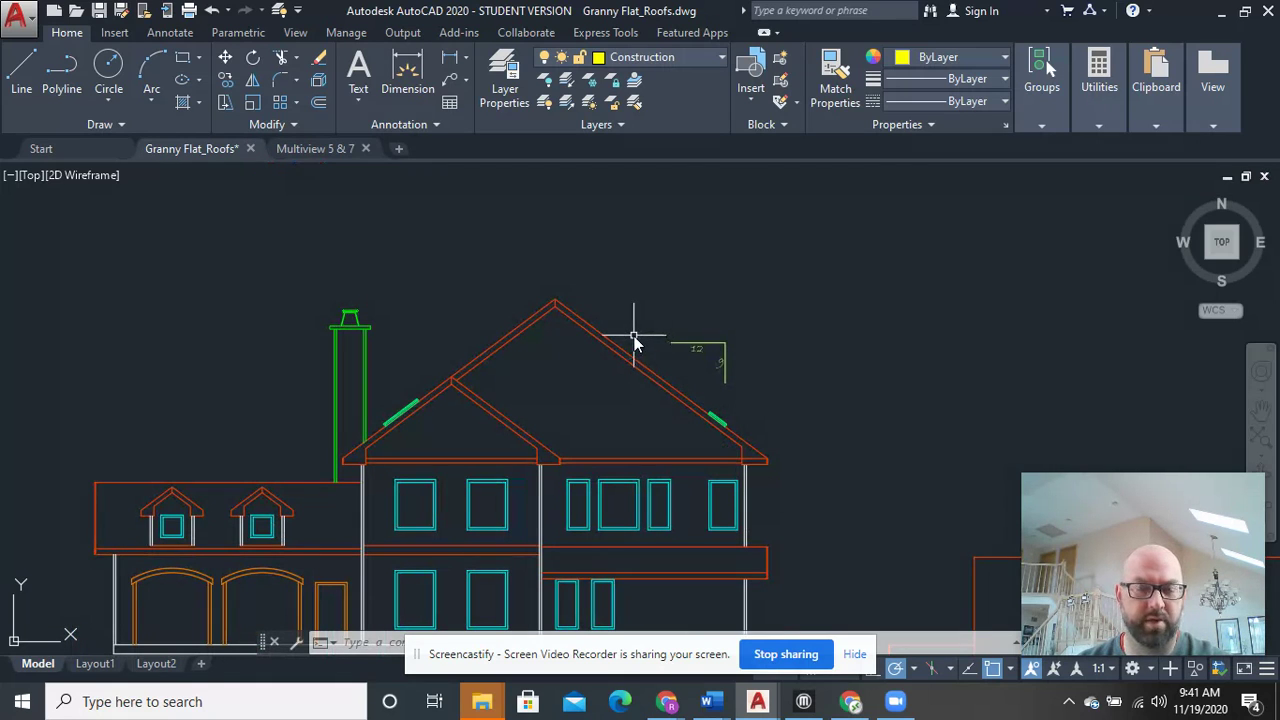
pyautogui.click(650, 364)
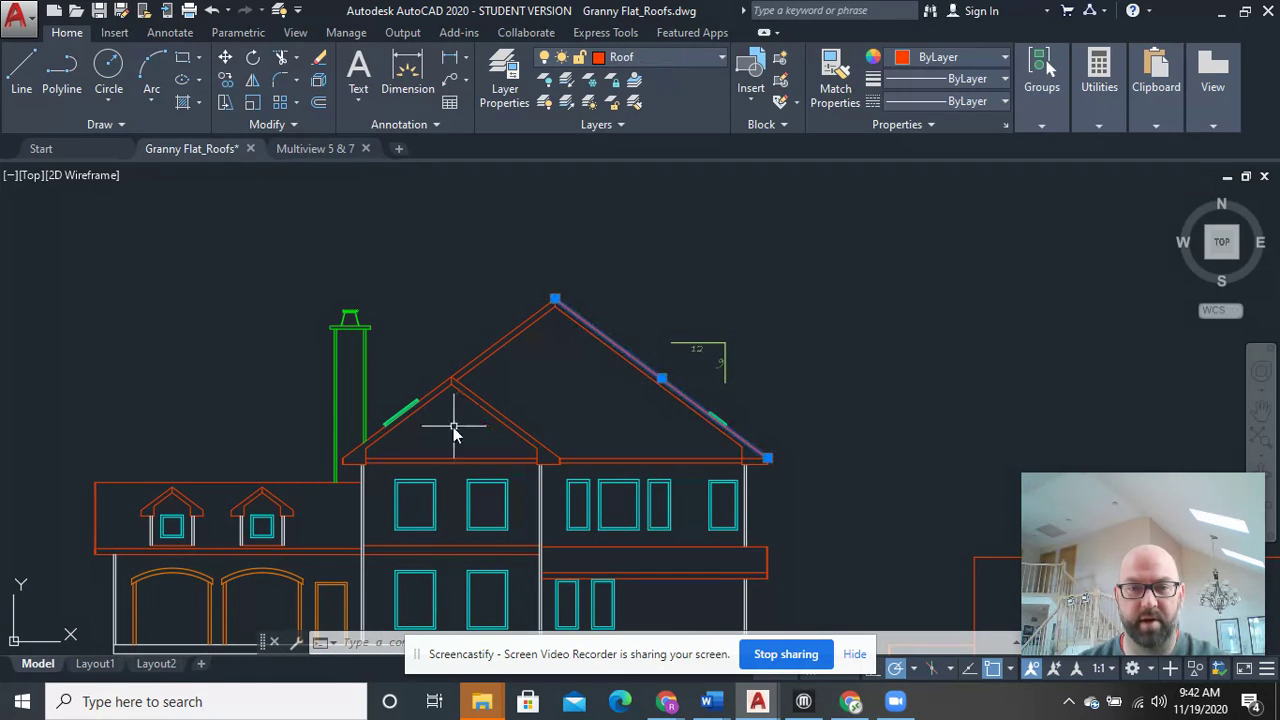
pyautogui.click(492, 347)
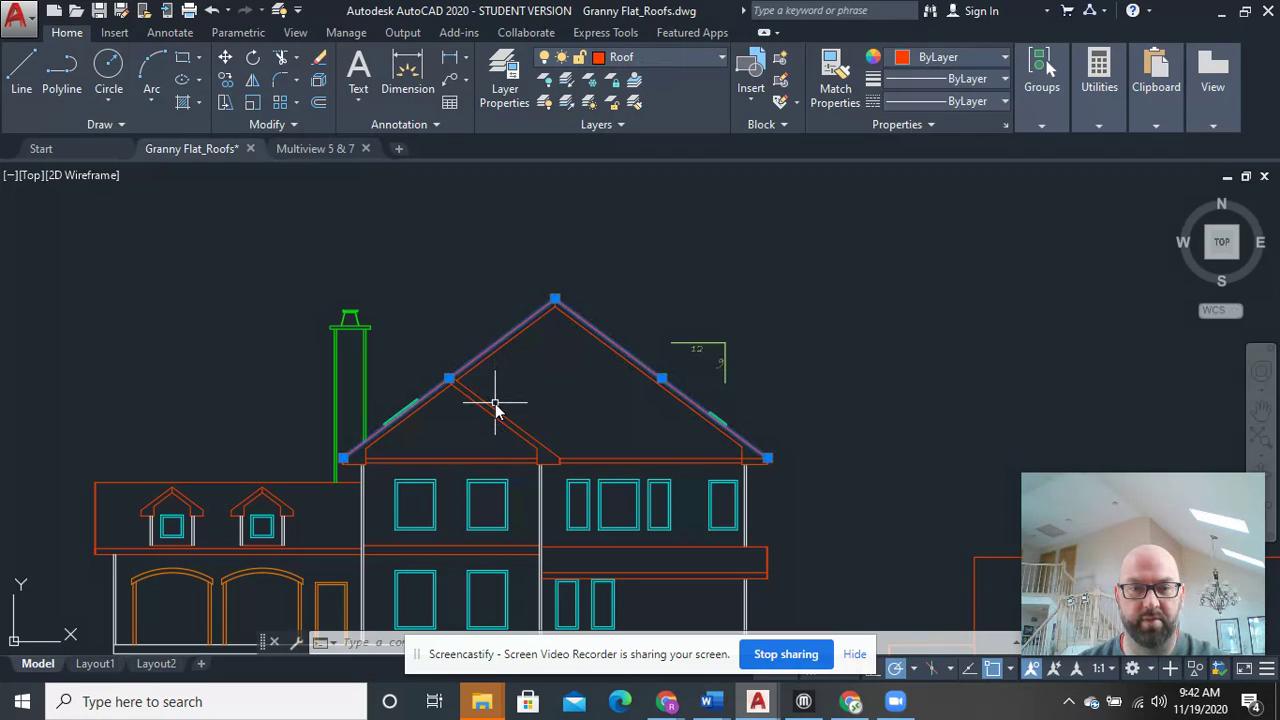
pyautogui.press('Escape')
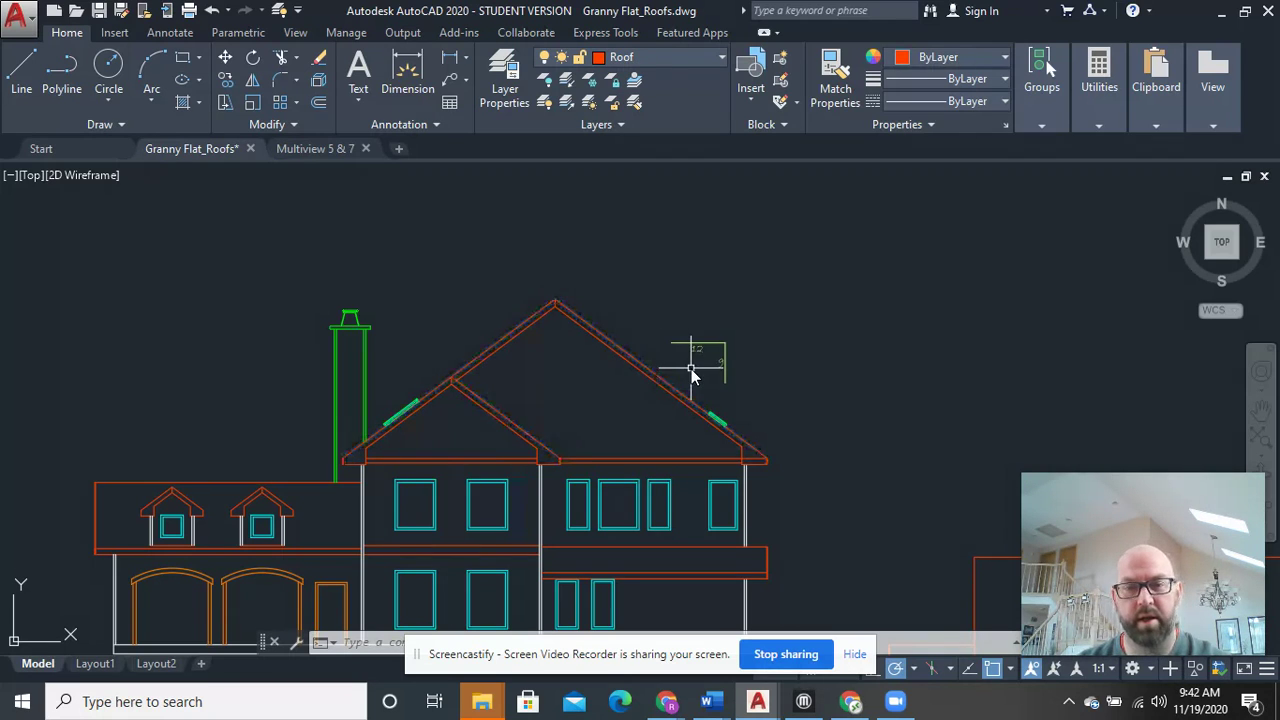
# Examine the pitch symbol inside the lower gable of the main house's side elevation
pyautogui.scroll(-4, 543, 420)
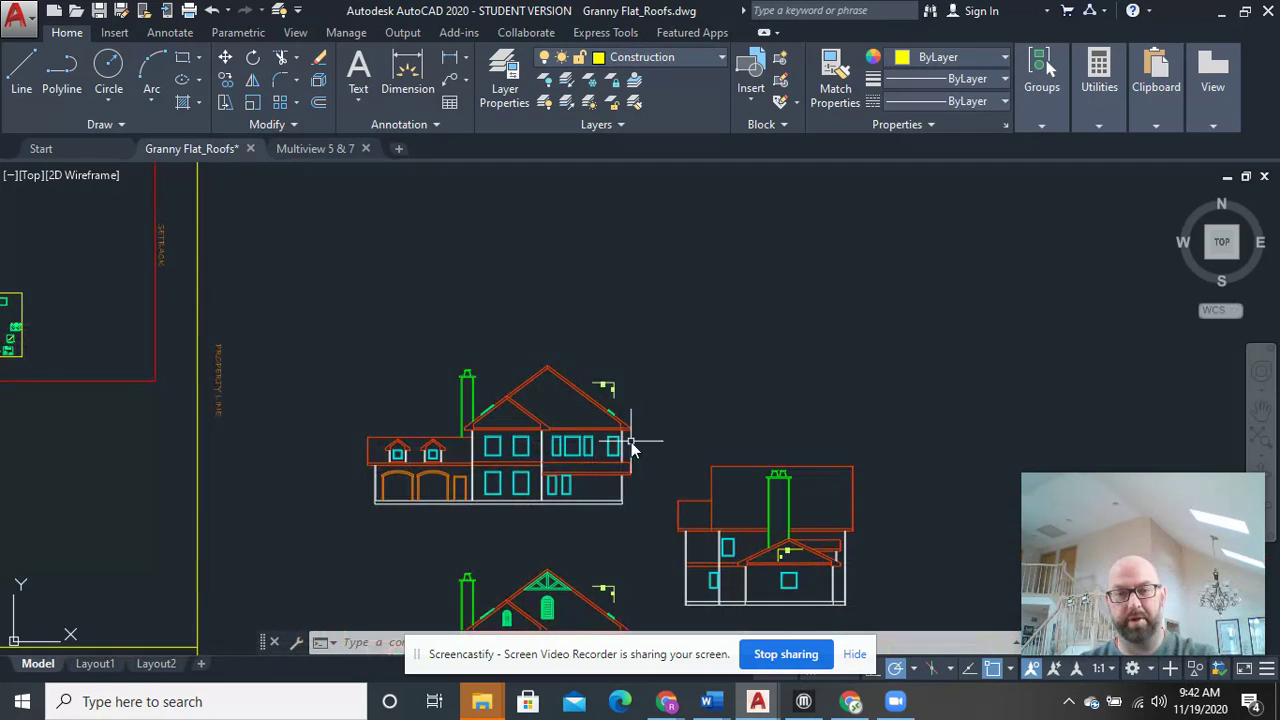
pyautogui.moveTo(634, 434); pyautogui.dragTo(503, 328, button='middle')
pyautogui.scroll(6, 640, 465)
pyautogui.moveTo(505, 475); pyautogui.dragTo(594, 419, button='middle')
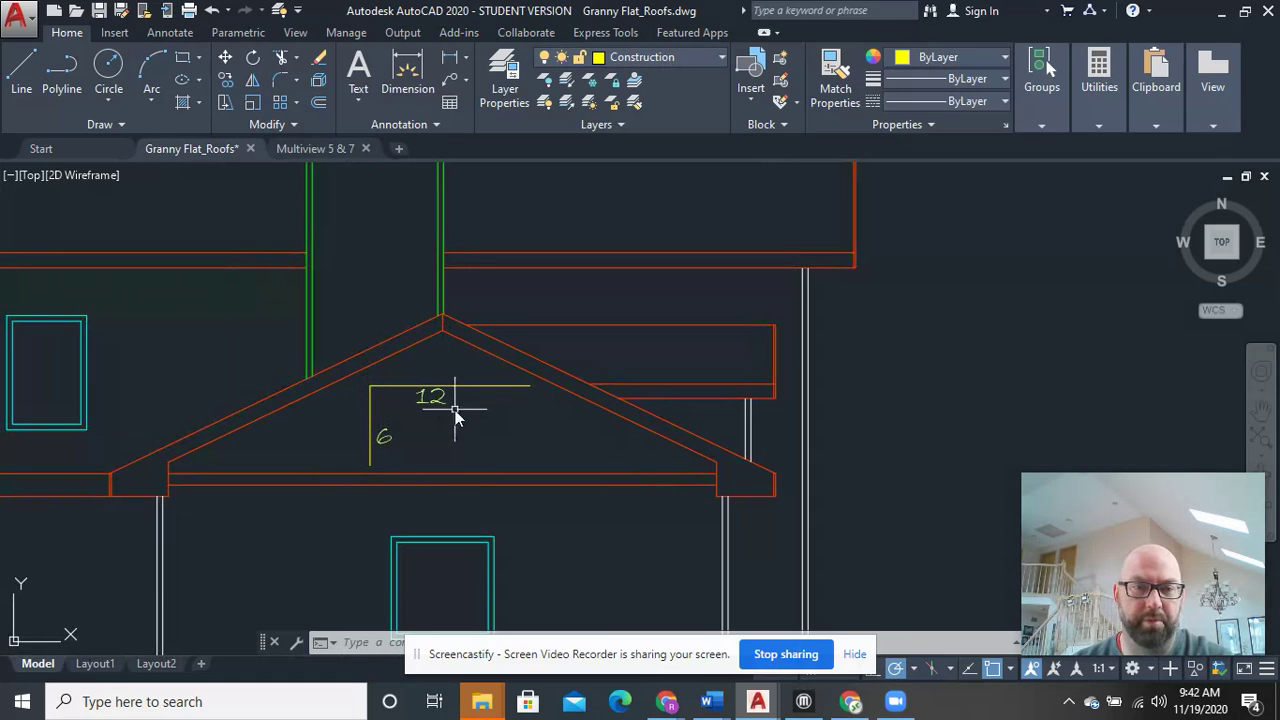
pyautogui.scroll(-2, 420, 436)
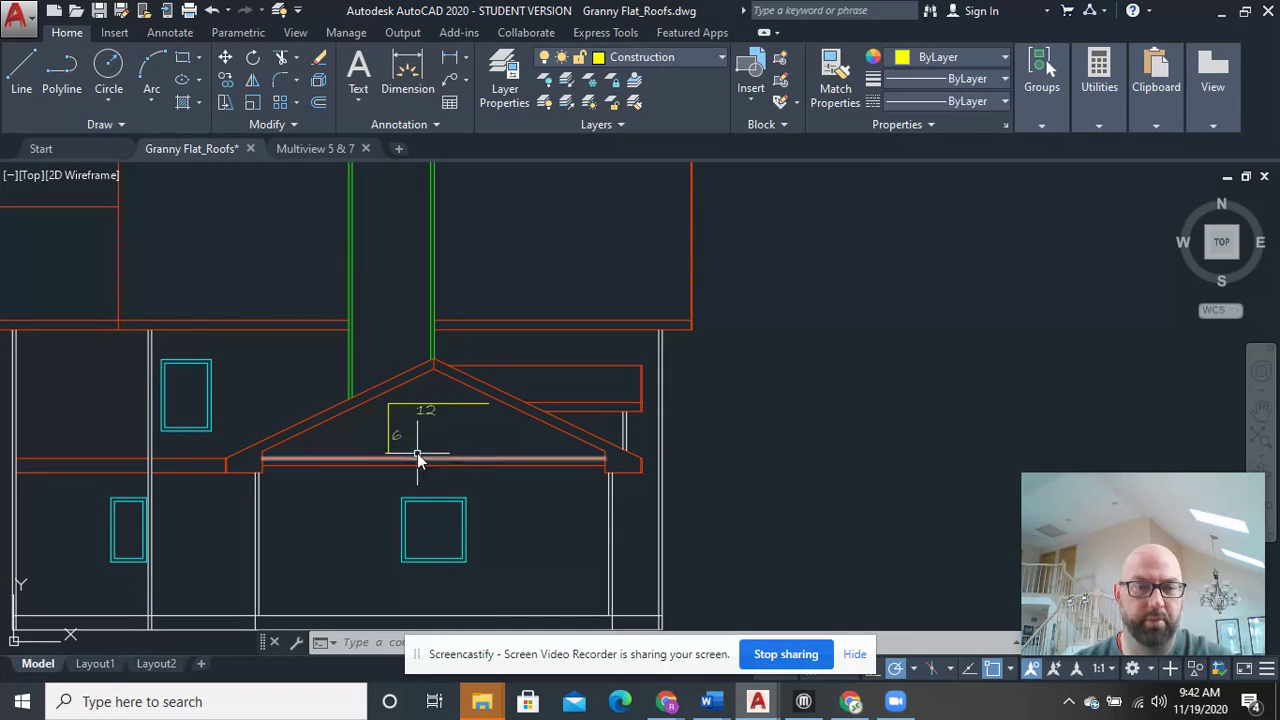
pyautogui.scroll(-3, 448, 427)
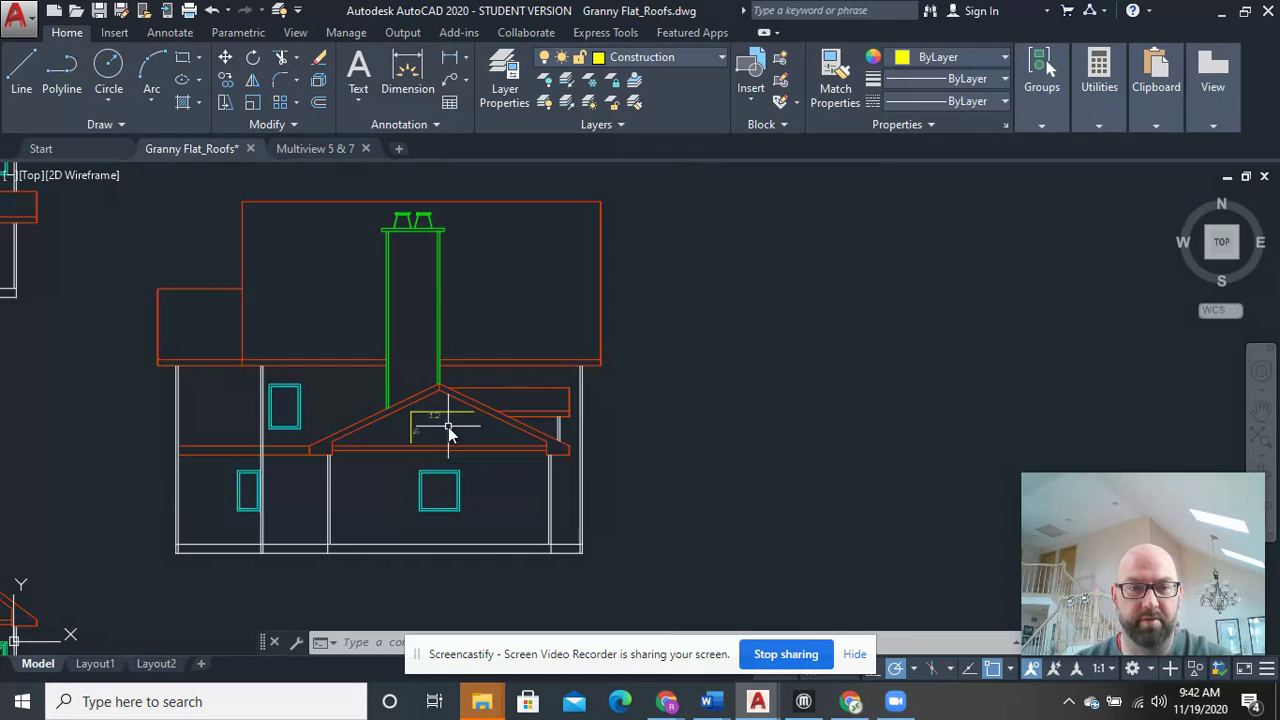
pyautogui.scroll(1, 440, 428)
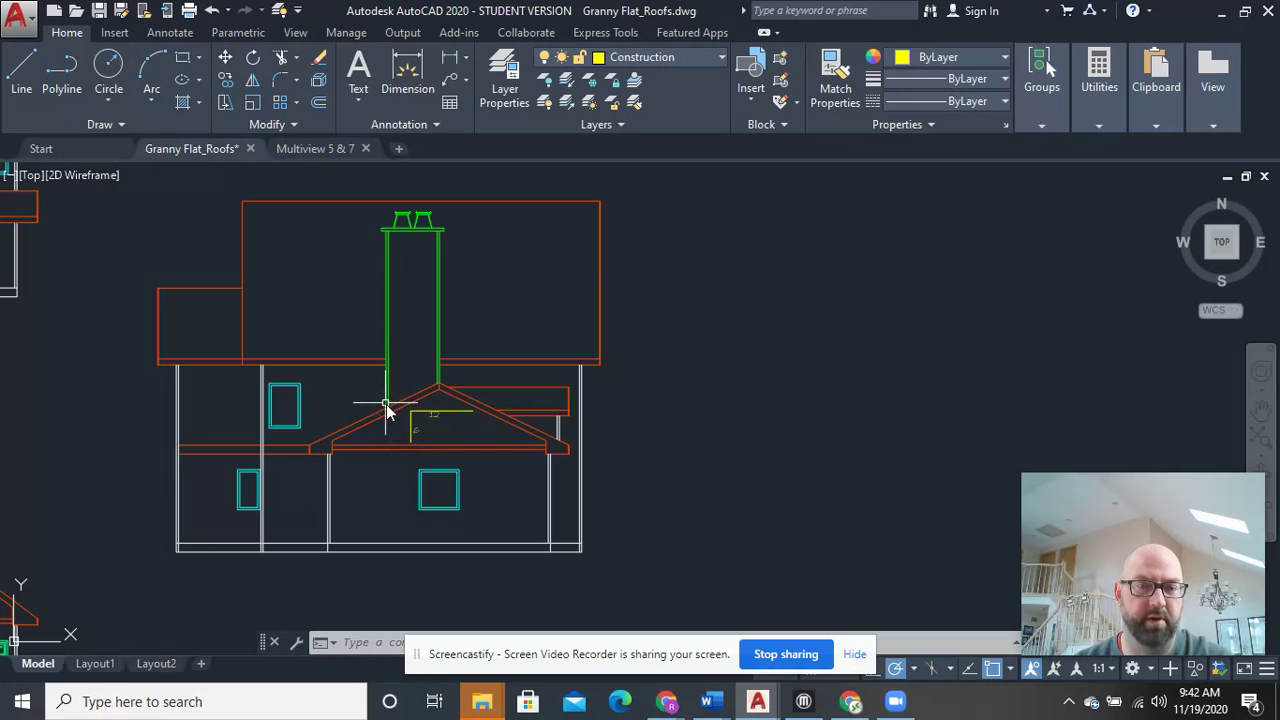
pyautogui.scroll(-2, 400, 430)
pyautogui.moveTo(405, 437); pyautogui.dragTo(523, 423, button='middle')
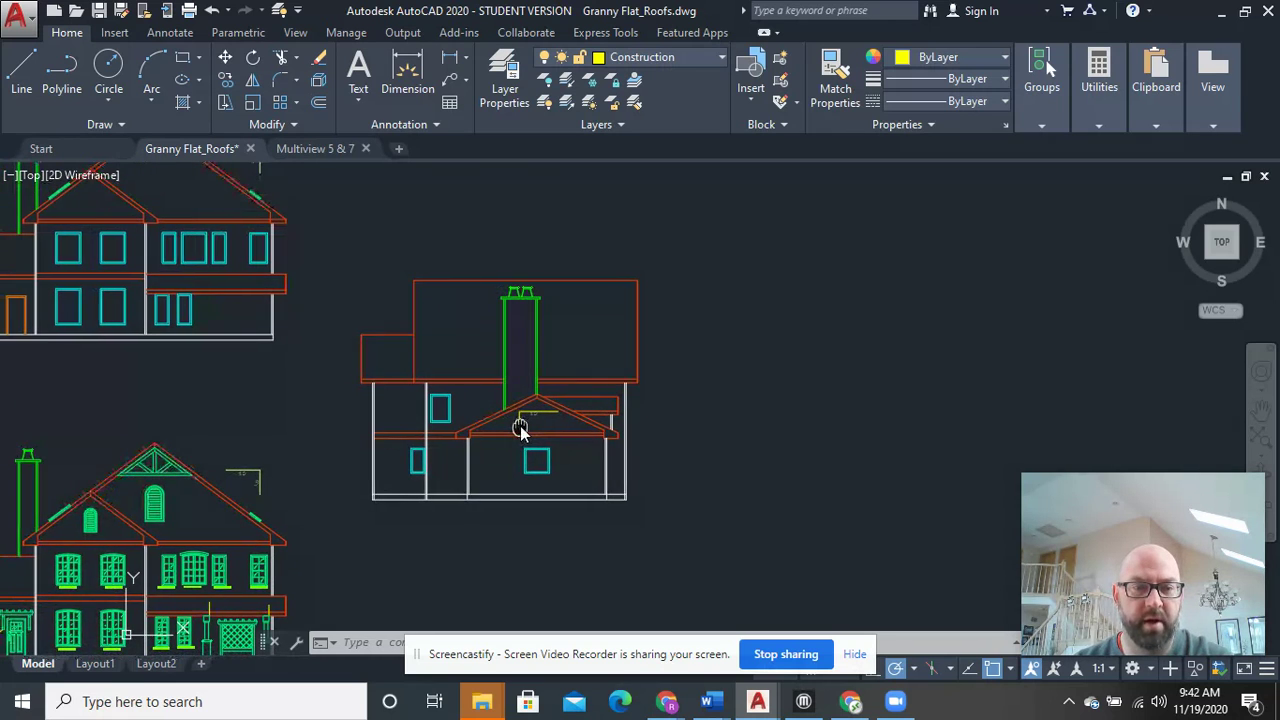
# Compare the main house's detailed front elevation with the plain version, checking the windows, porch roof and pitch symbol
pyautogui.moveTo(351, 520); pyautogui.dragTo(510, 363, button='middle')
pyautogui.scroll(4, 357, 414)
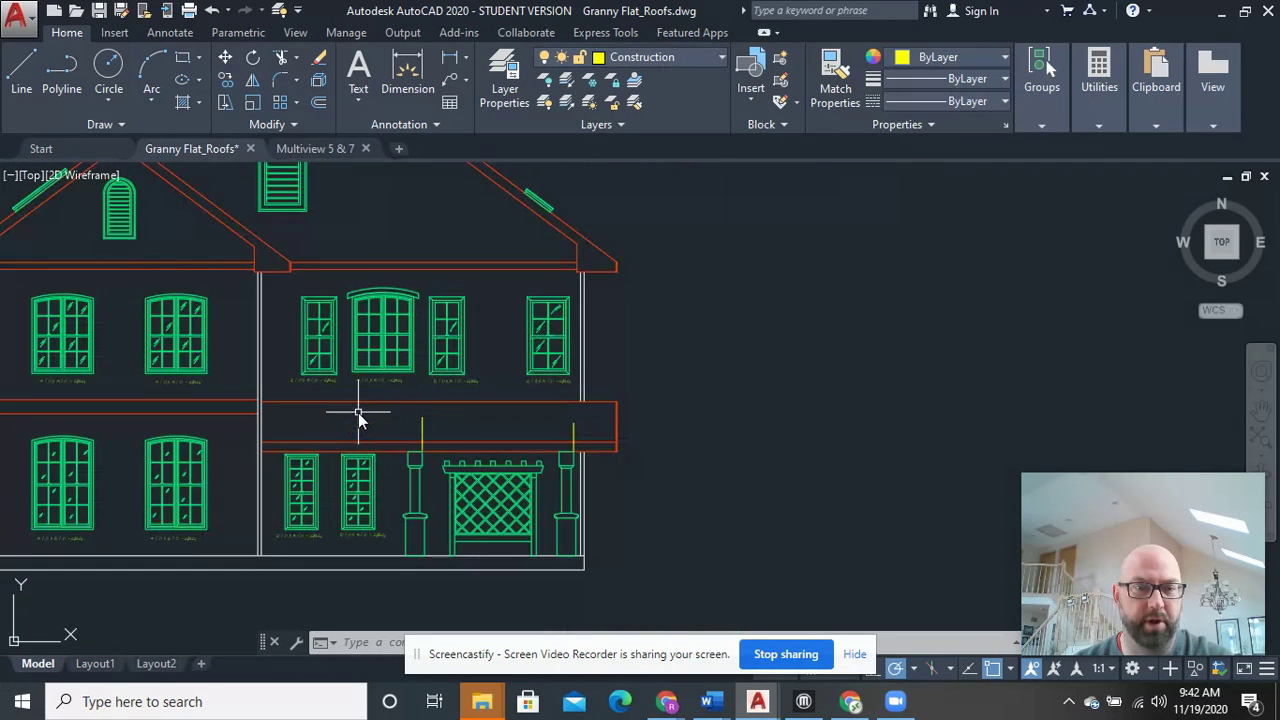
pyautogui.scroll(-2, 357, 414)
pyautogui.moveTo(414, 277)
pyautogui.mouseDown(button='middle')
pyautogui.moveTo(482, 343)
pyautogui.moveTo(575, 338)
pyautogui.mouseUp(button='middle')
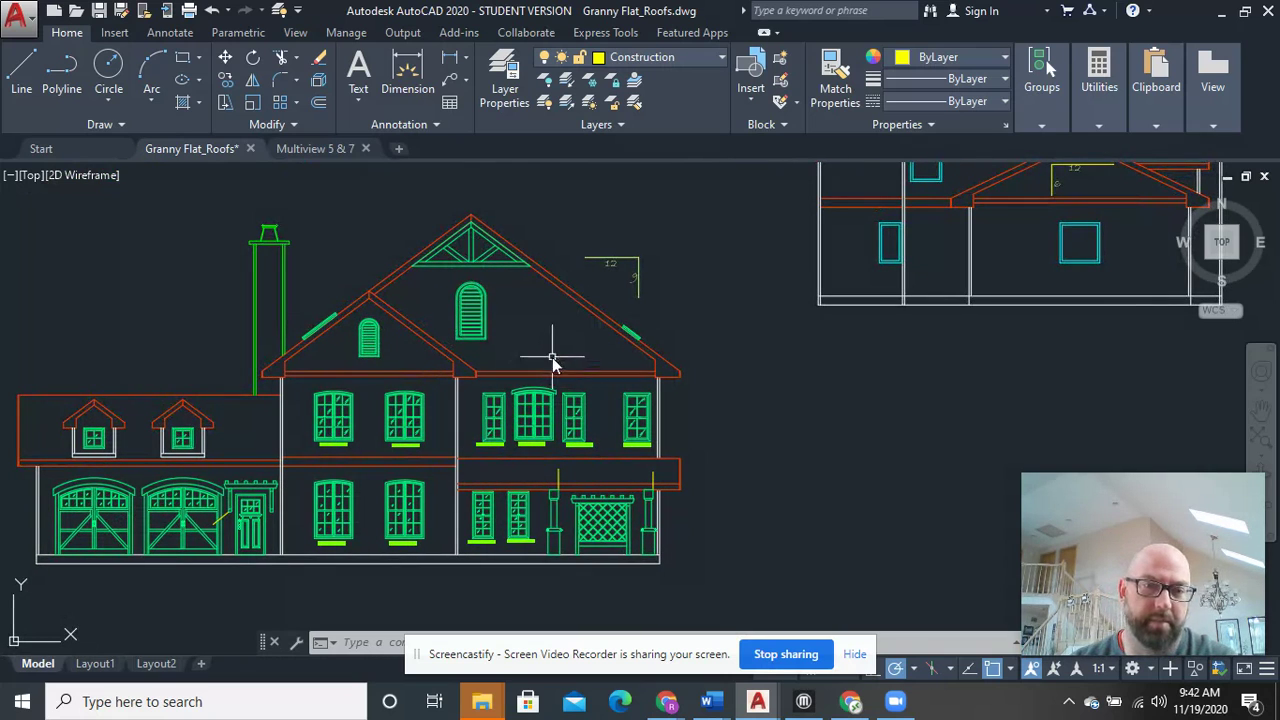
pyautogui.moveTo(565, 357); pyautogui.dragTo(617, 345, button='middle')
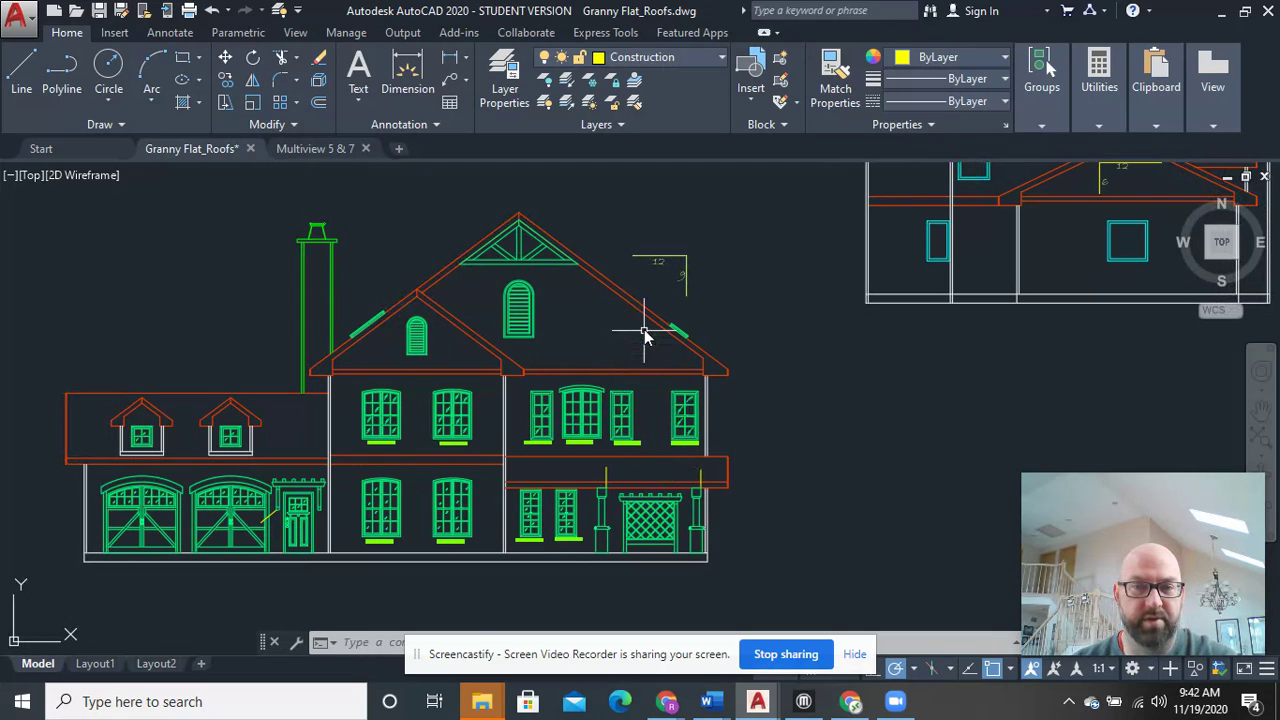
pyautogui.moveTo(845, 313); pyautogui.dragTo(594, 531, button='middle')
pyautogui.scroll(-3, 611, 514)
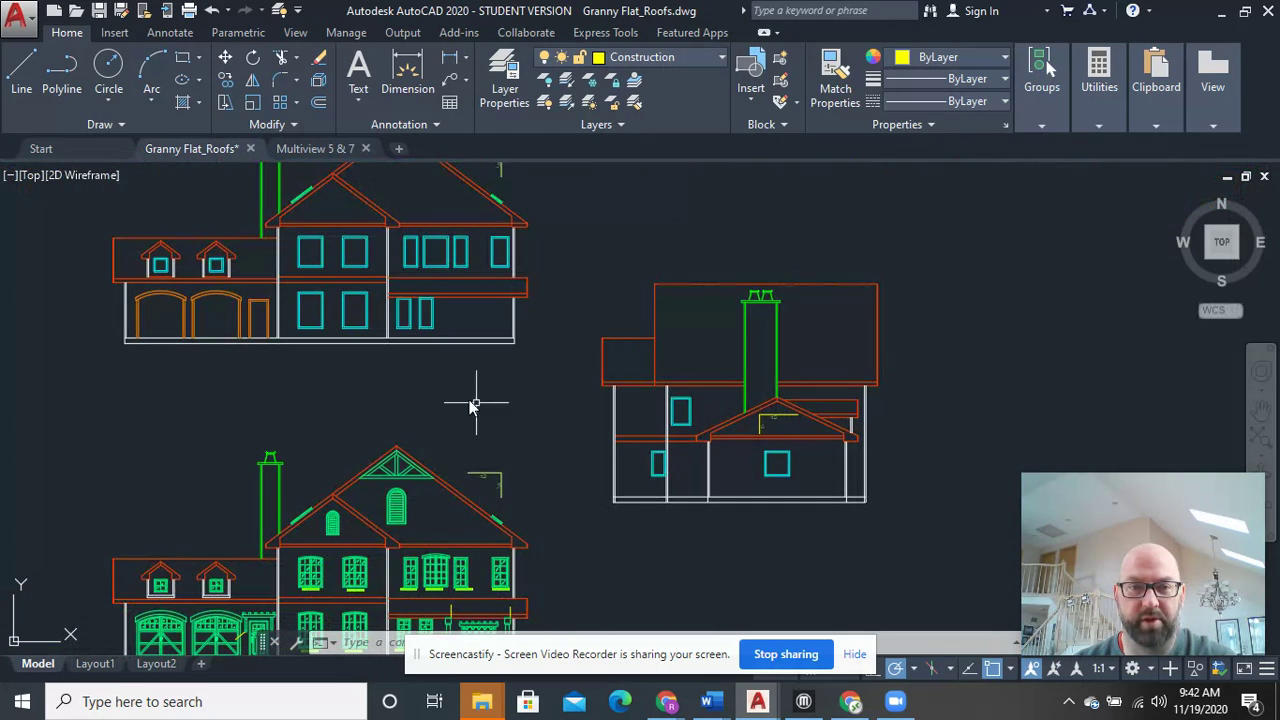
pyautogui.scroll(2, 437, 293)
pyautogui.scroll(3, 343, 391)
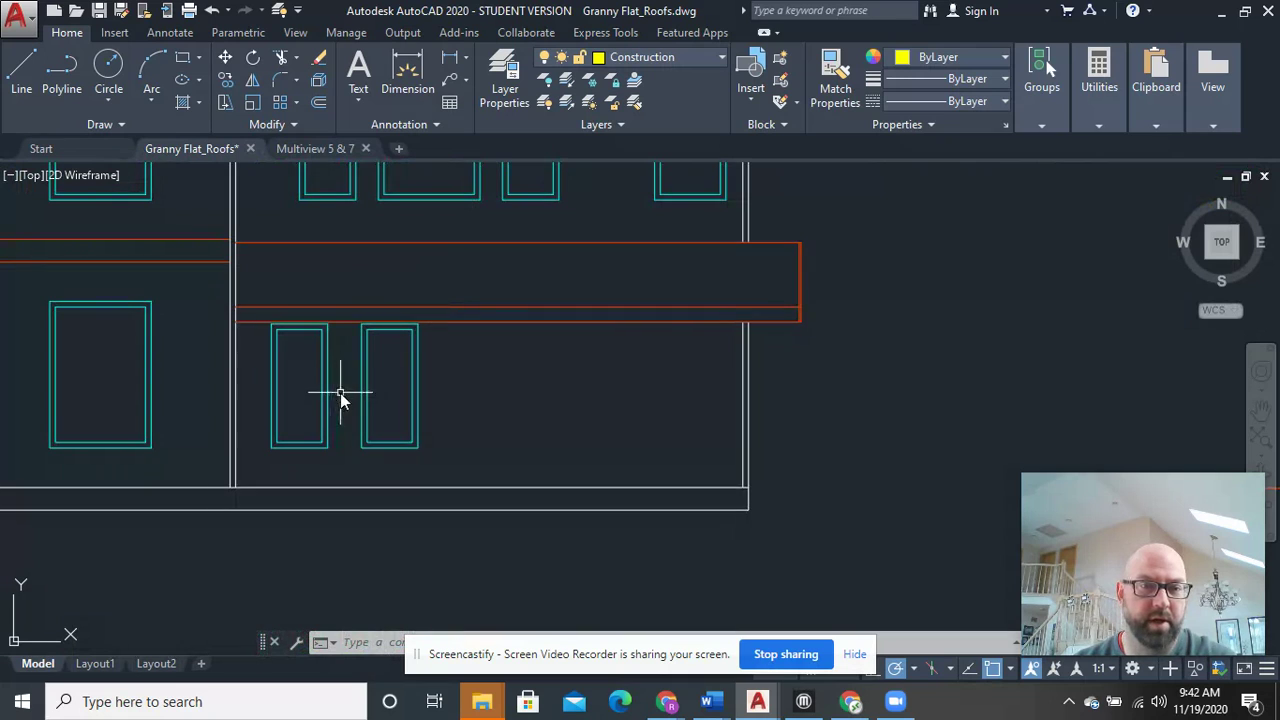
pyautogui.scroll(-3, 340, 385)
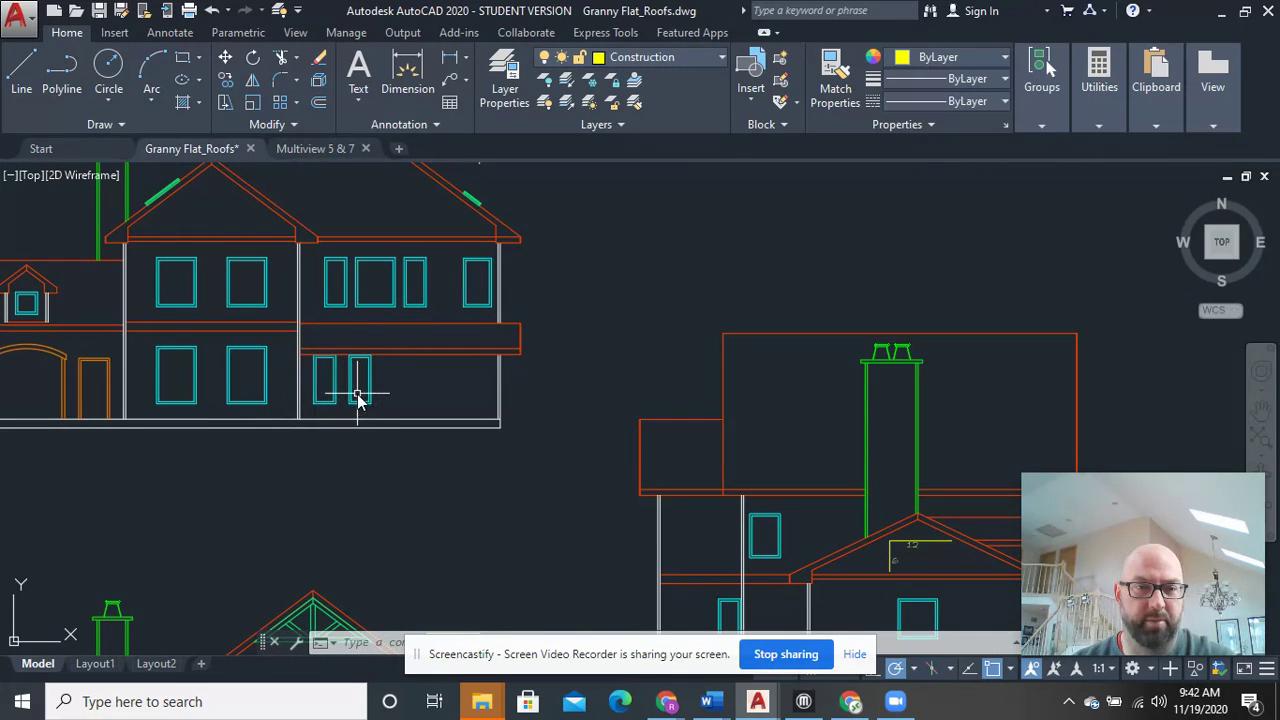
pyautogui.scroll(-4, 358, 397)
pyautogui.moveTo(360, 440); pyautogui.dragTo(381, 378, button='middle')
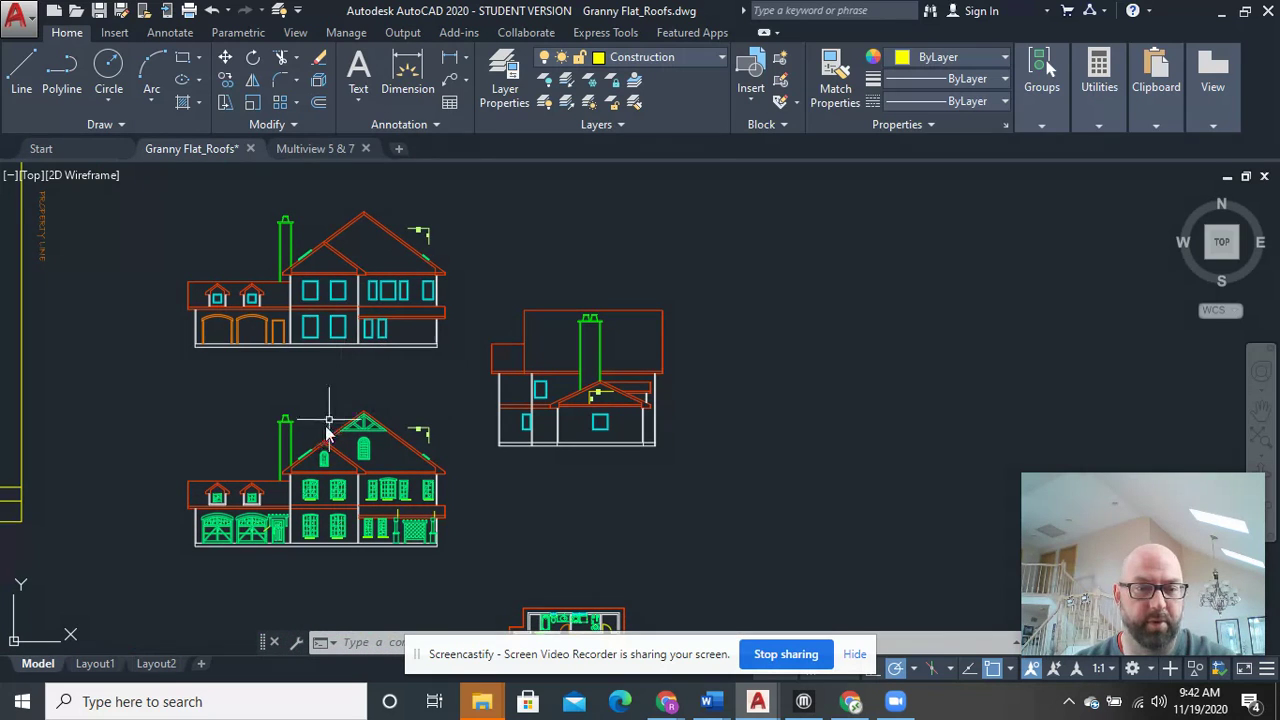
# Inspect the gable truss, vents, windows and garage doors on the main house's detailed front elevation
pyautogui.scroll(5, 370, 415)
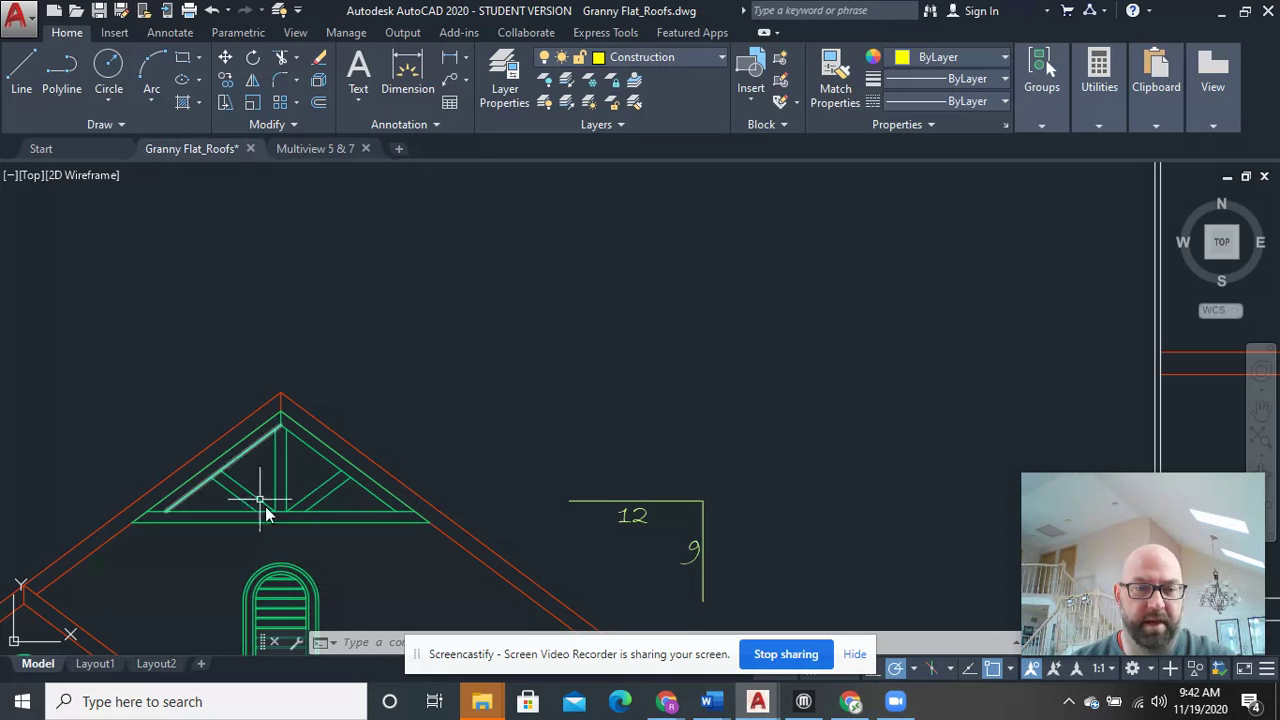
pyautogui.scroll(-4, 245, 486)
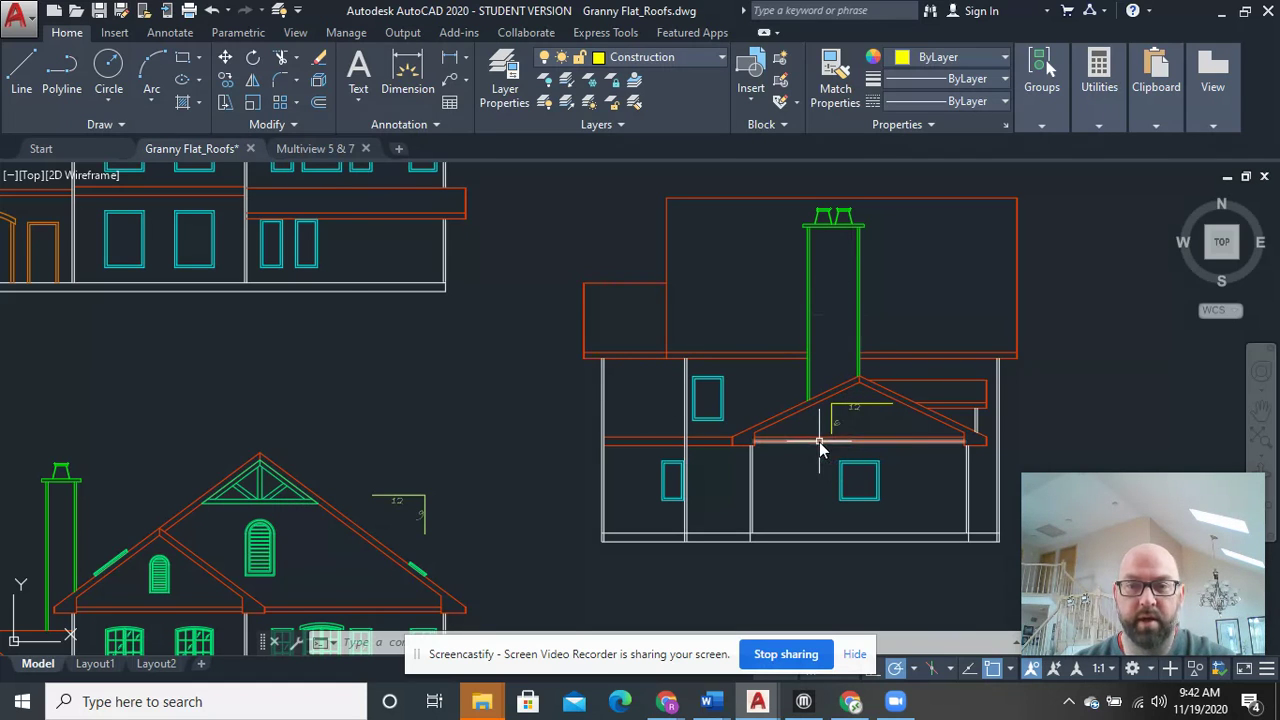
pyautogui.scroll(-2, 819, 442)
pyautogui.moveTo(607, 480); pyautogui.dragTo(534, 354, button='middle')
pyautogui.scroll(6, 391, 503)
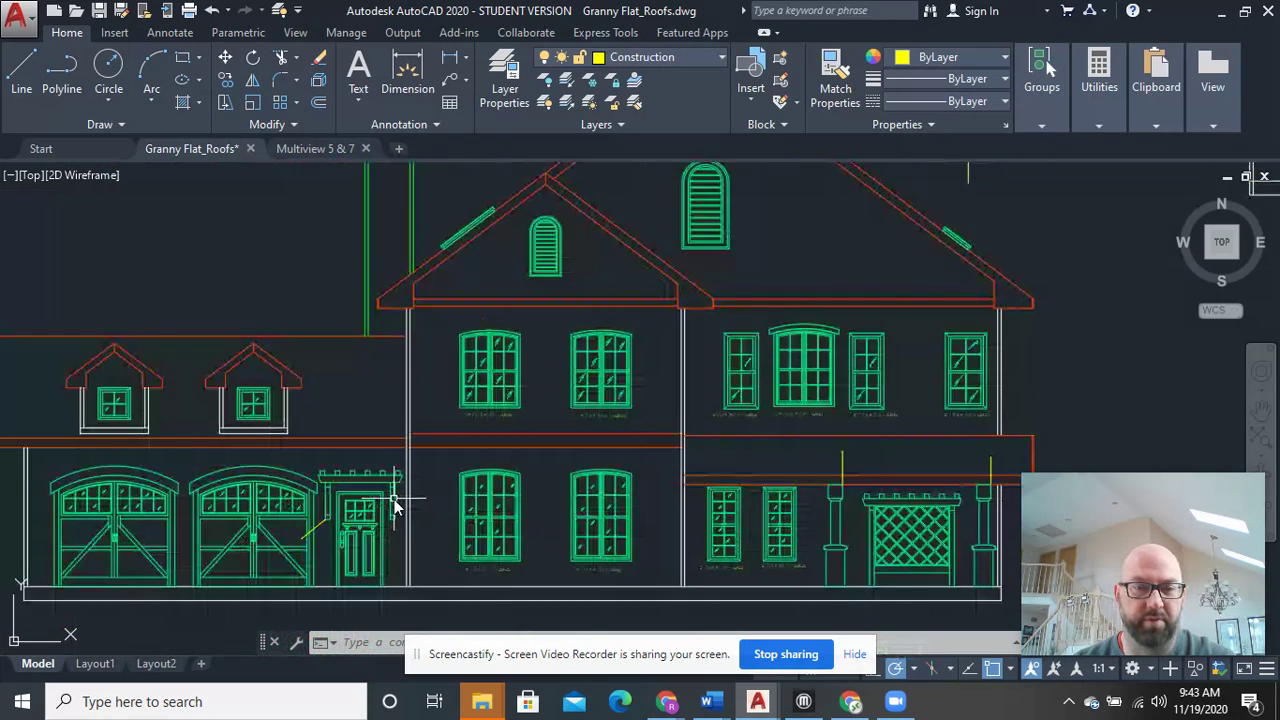
pyautogui.scroll(-5, 368, 507)
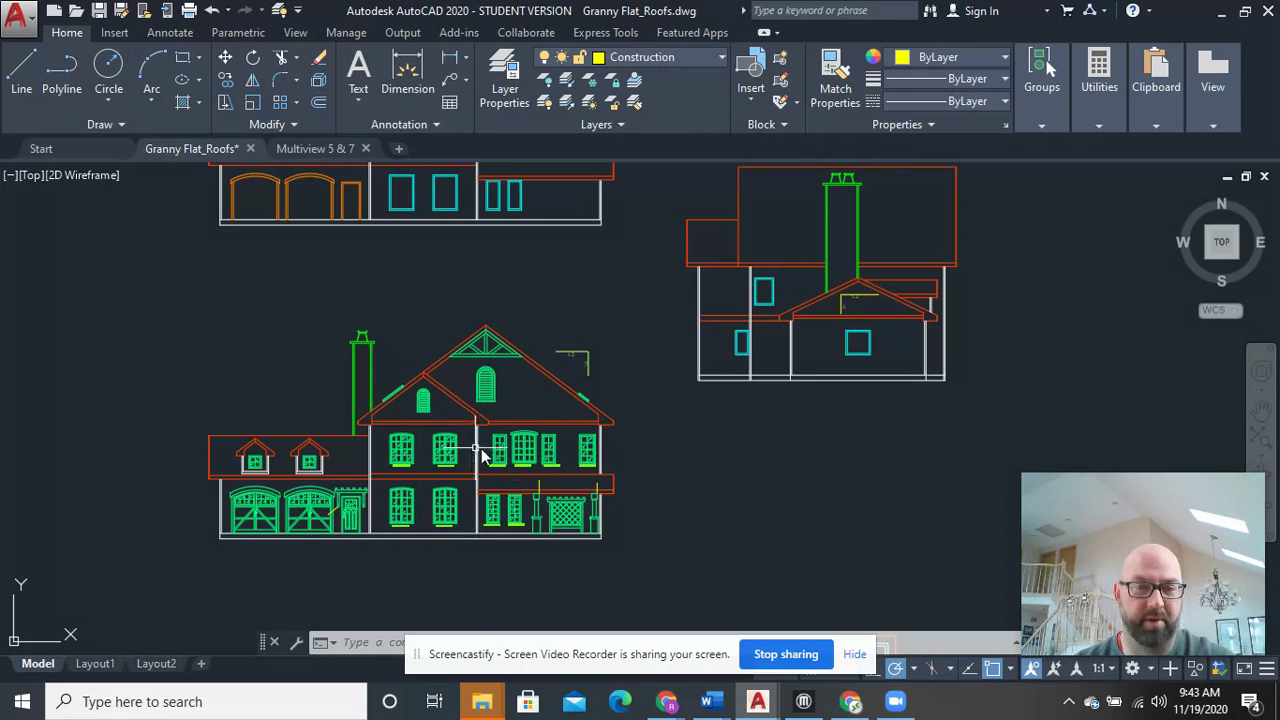
pyautogui.scroll(5, 586, 449)
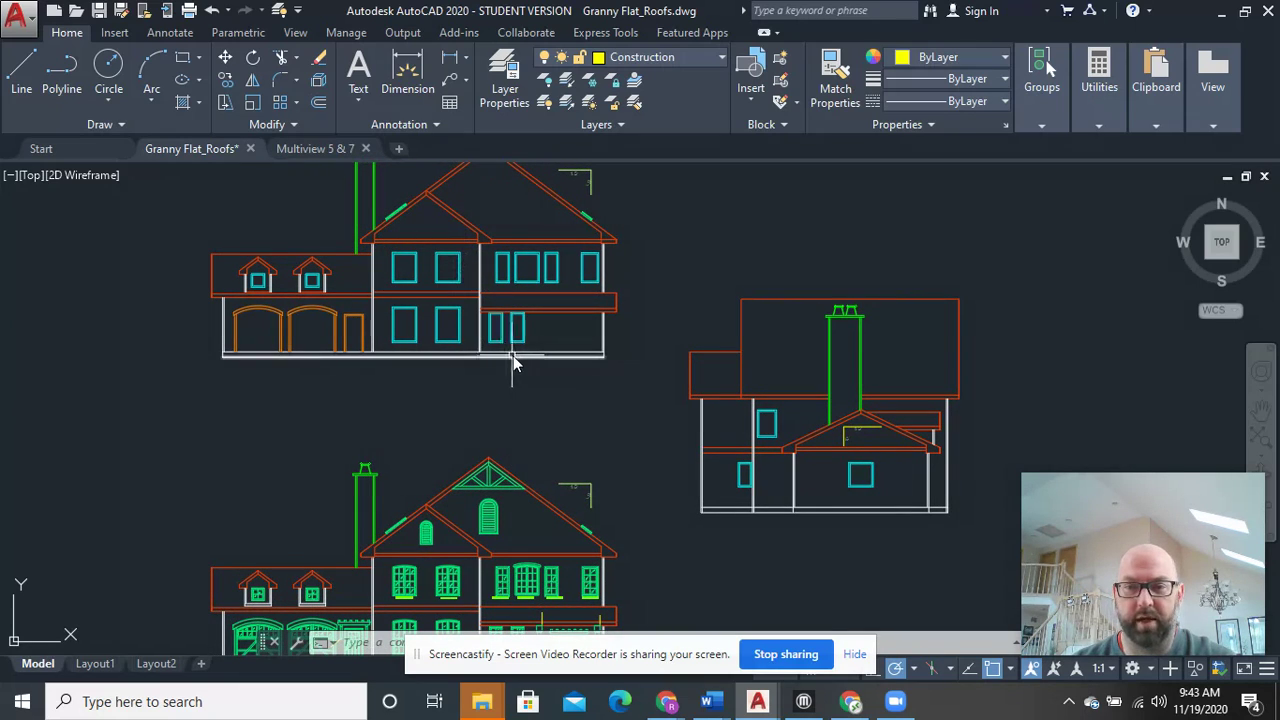
# Scale down the whole 8/12 pitch symbol, lines and numbers, below the granny flat's upper front elevation
pyautogui.scroll(-6, 539, 362)
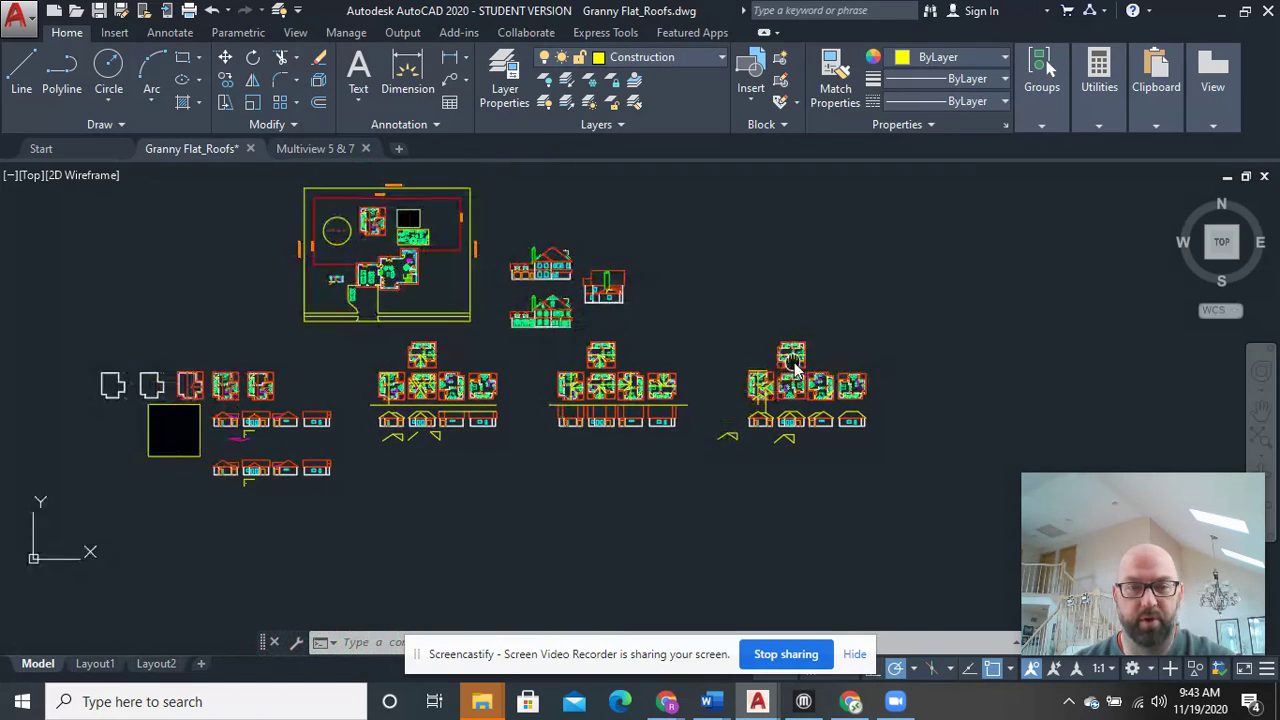
pyautogui.scroll(8, 455, 480)
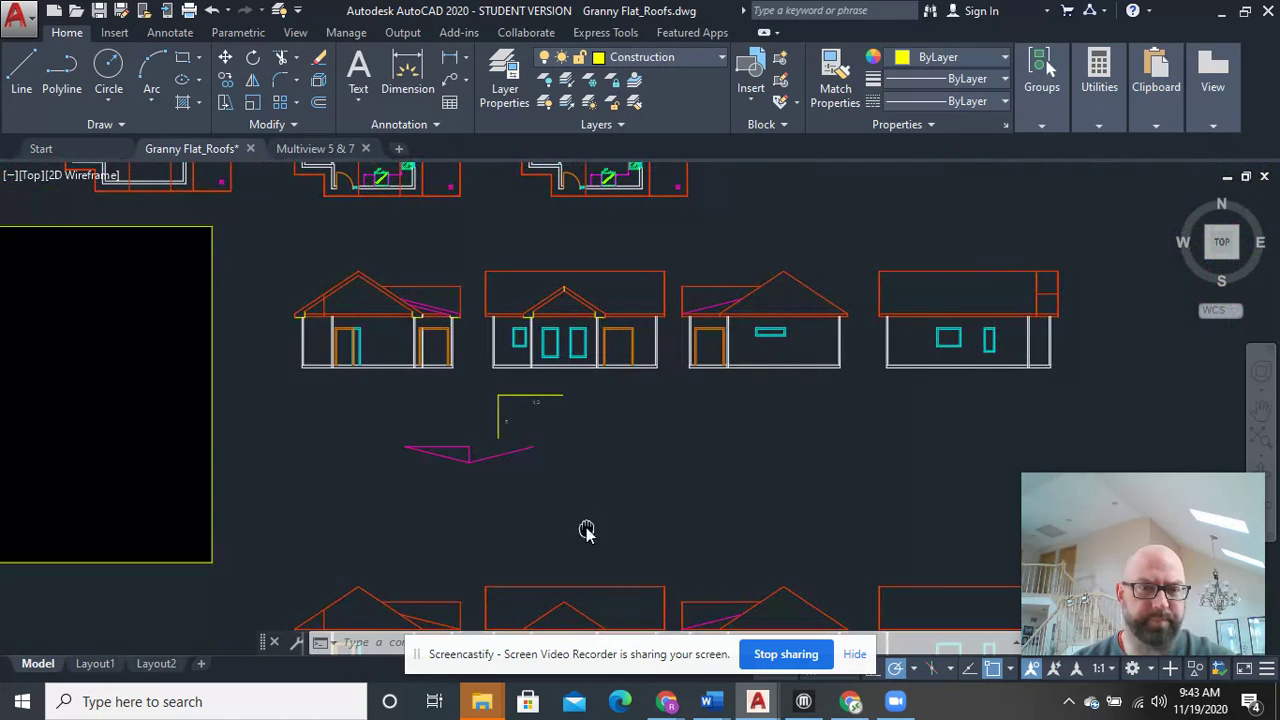
pyautogui.scroll(4, 532, 447)
pyautogui.moveTo(523, 406); pyautogui.dragTo(563, 491, button='middle')
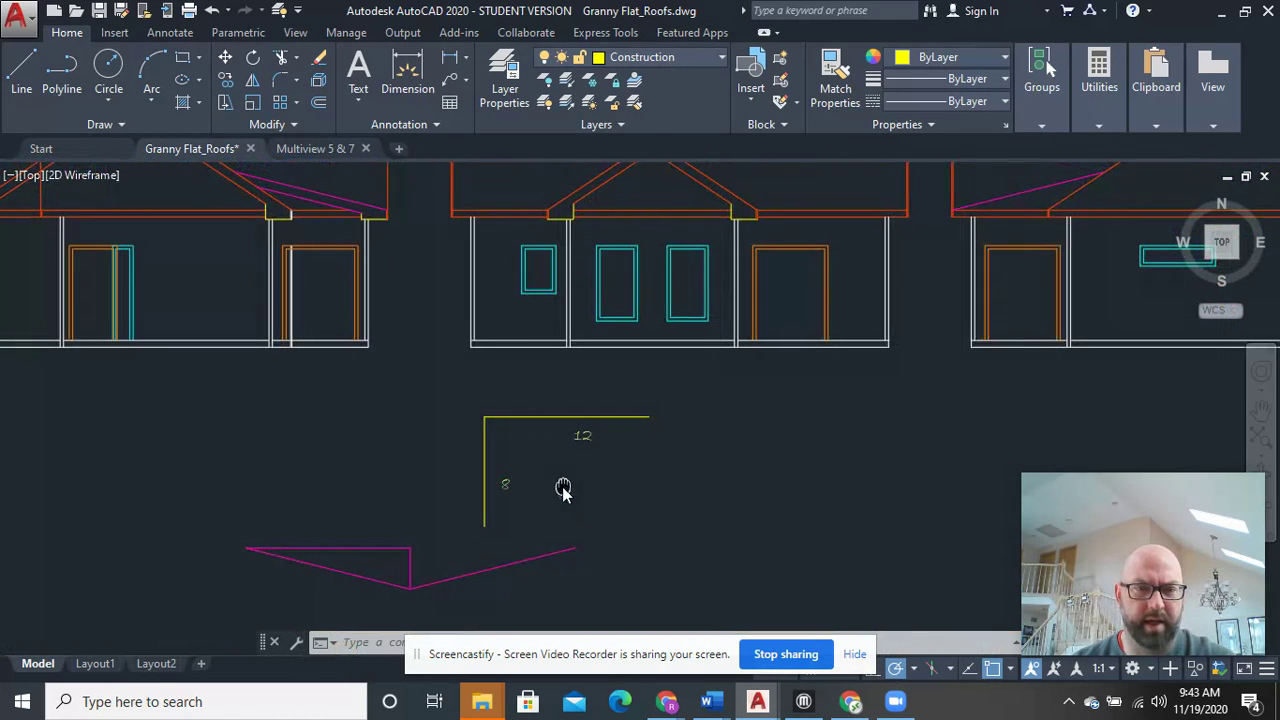
pyautogui.click(530, 447)
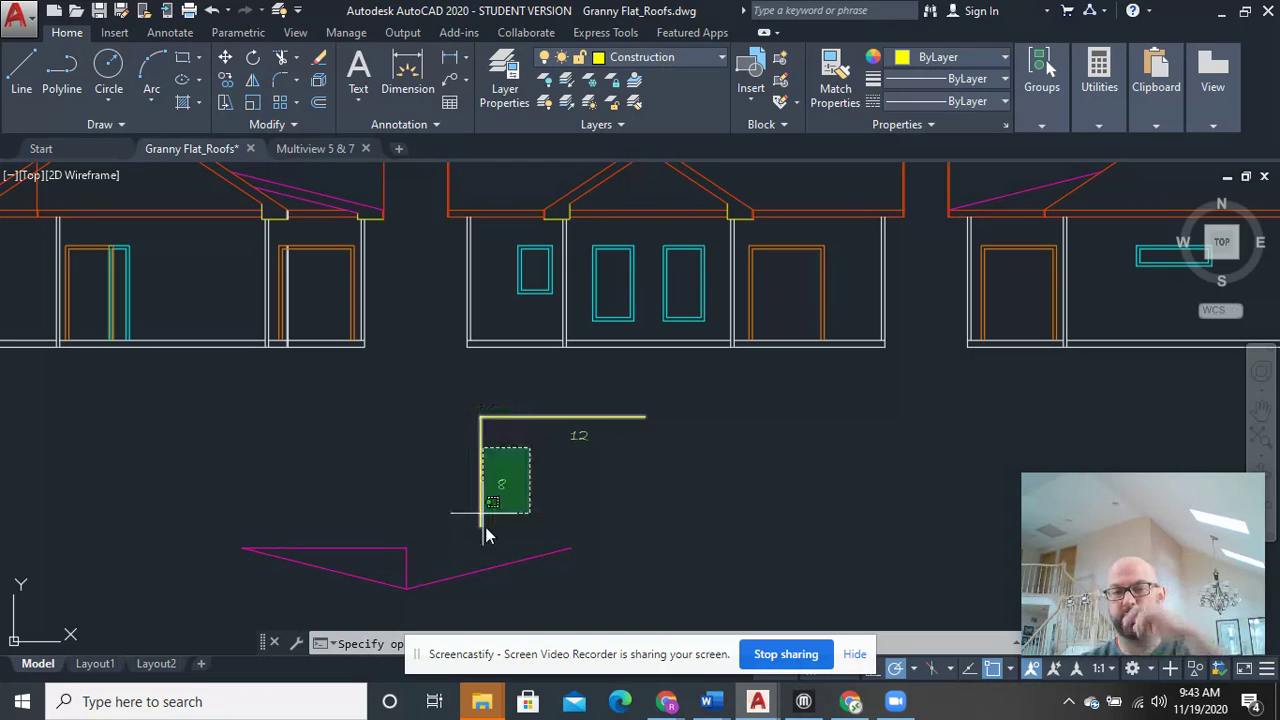
pyautogui.press('Escape')
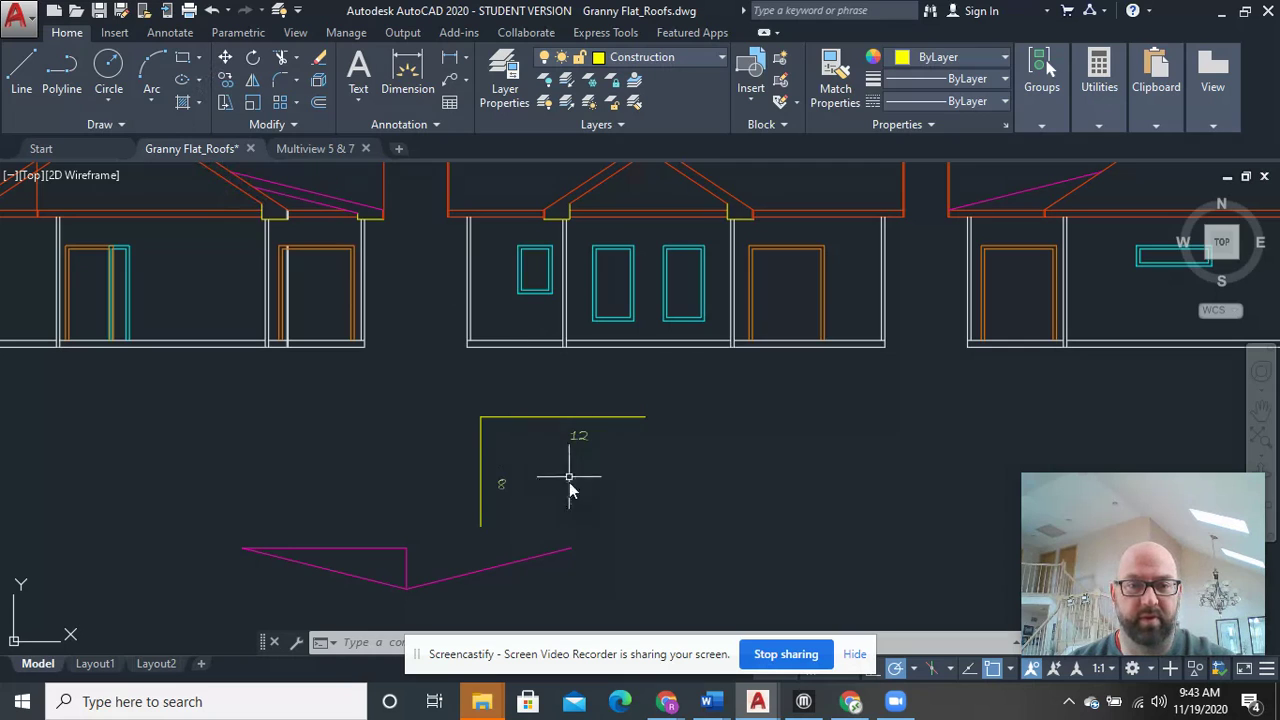
pyautogui.click(594, 513)
pyautogui.click(424, 375)
pyautogui.write('sc')
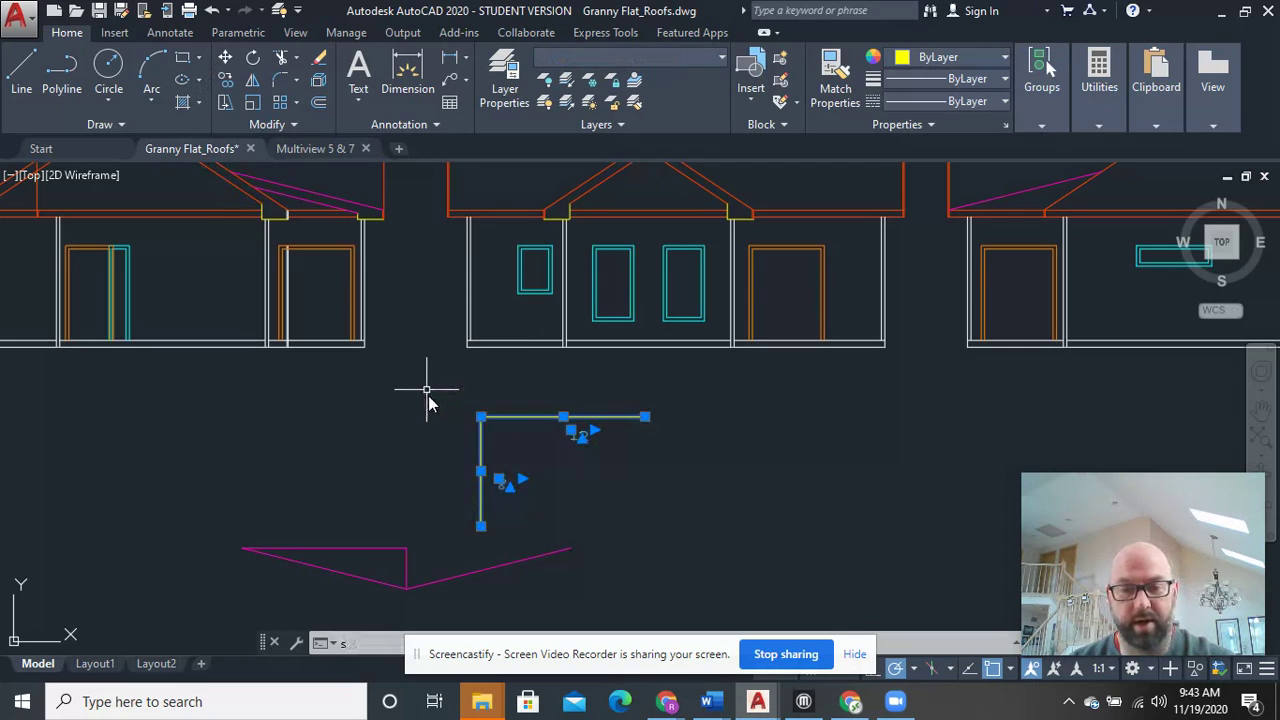
pyautogui.press('Return')
pyautogui.click(529, 437)
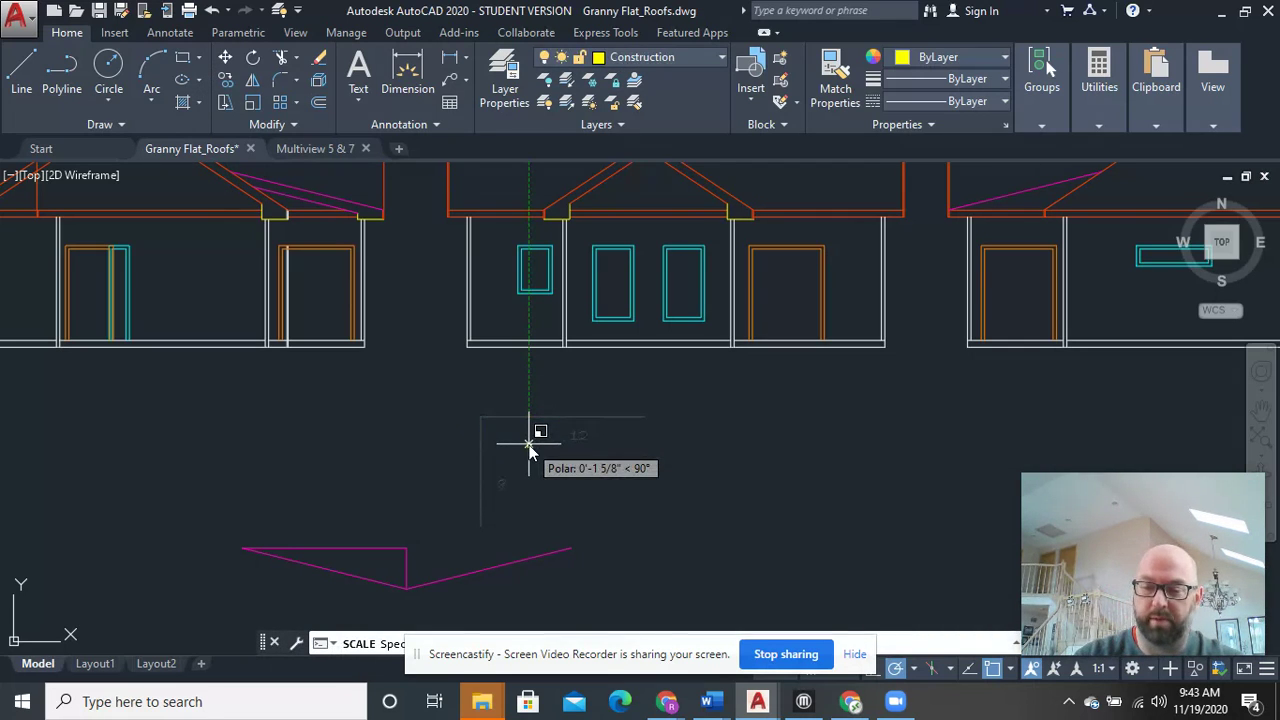
pyautogui.click(529, 452)
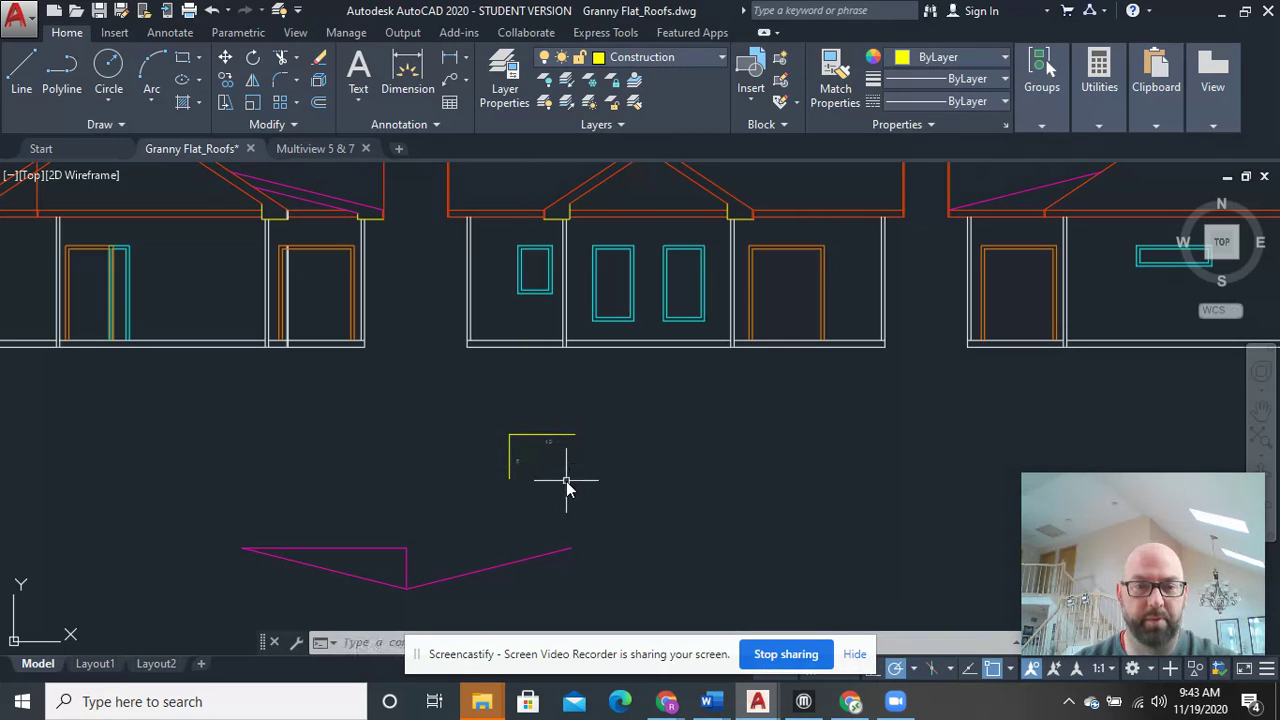
# Scale the 12 and 8 texts of the reduced pitch symbol by a factor of 2
pyautogui.scroll(5, 566, 482)
pyautogui.click(570, 446)
pyautogui.click(358, 322)
pyautogui.rightClick(359, 323)
pyautogui.click(440, 429)
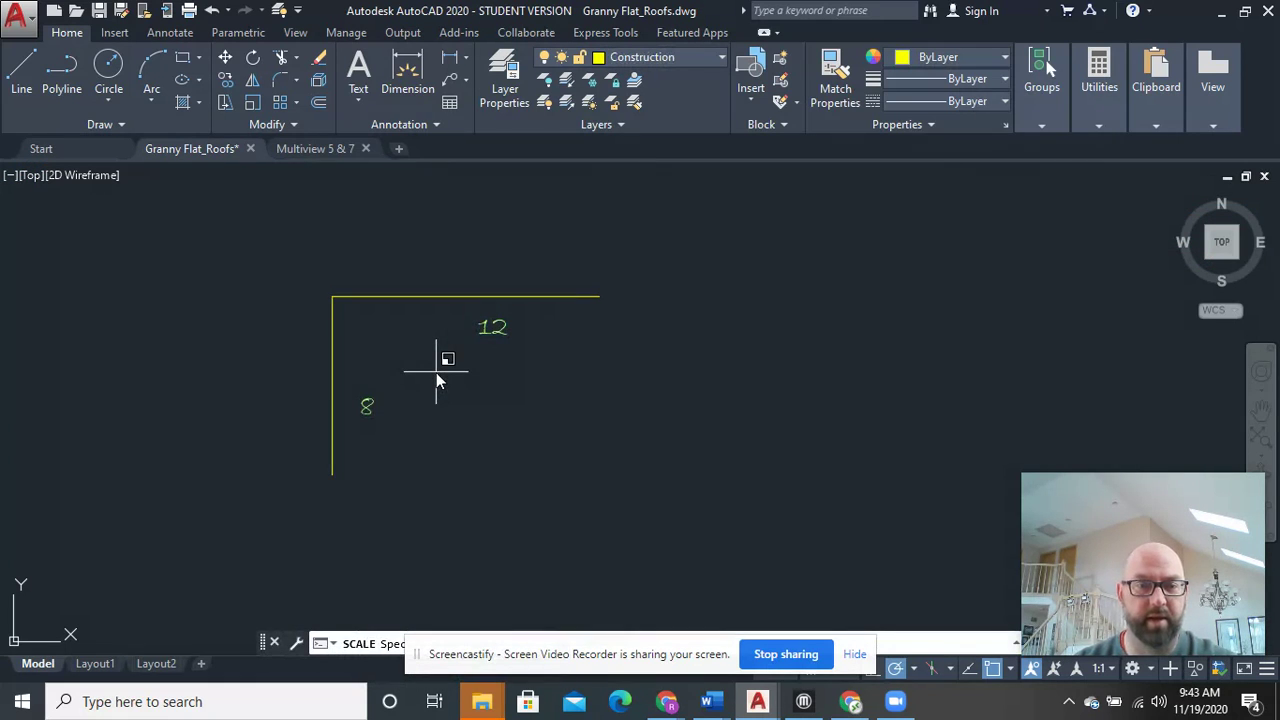
pyautogui.click(436, 372)
pyautogui.write('2')
pyautogui.press('Return')
# Move the 12 text above the middle of the pitch symbol's horizontal line
pyautogui.click(520, 279)
pyautogui.rightClick(522, 280)
pyautogui.click(574, 361)
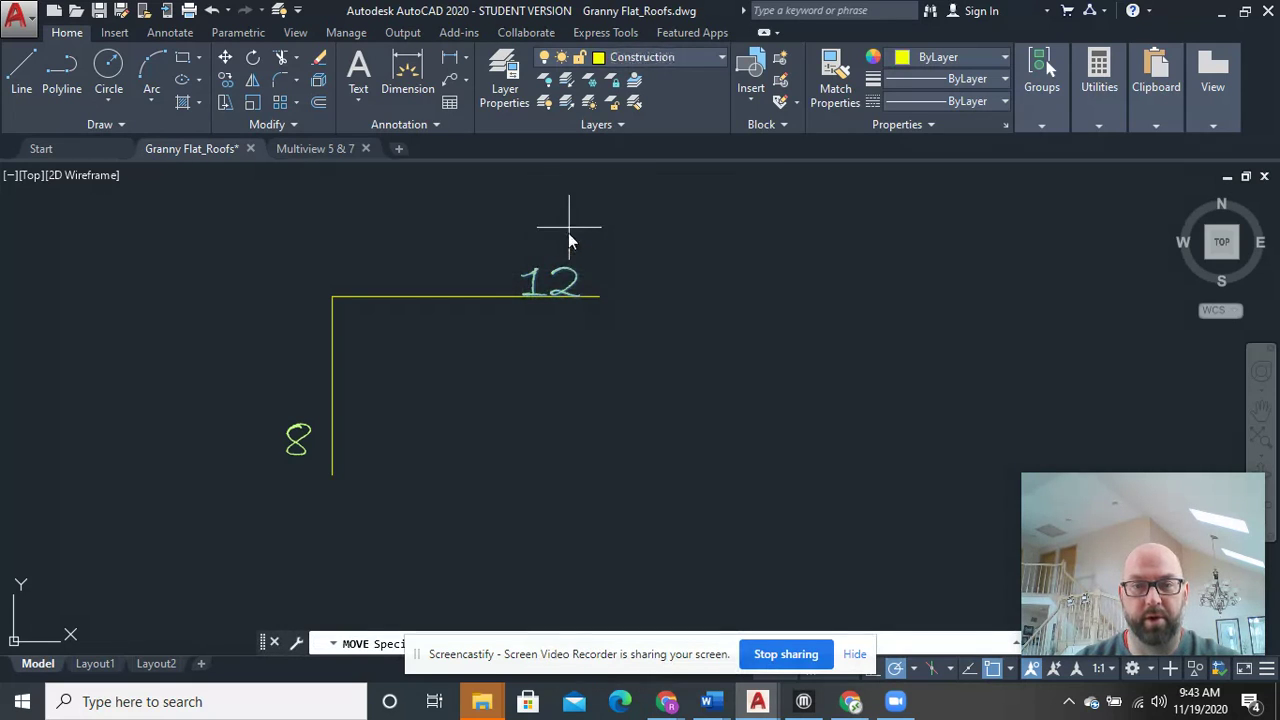
pyautogui.click(562, 278)
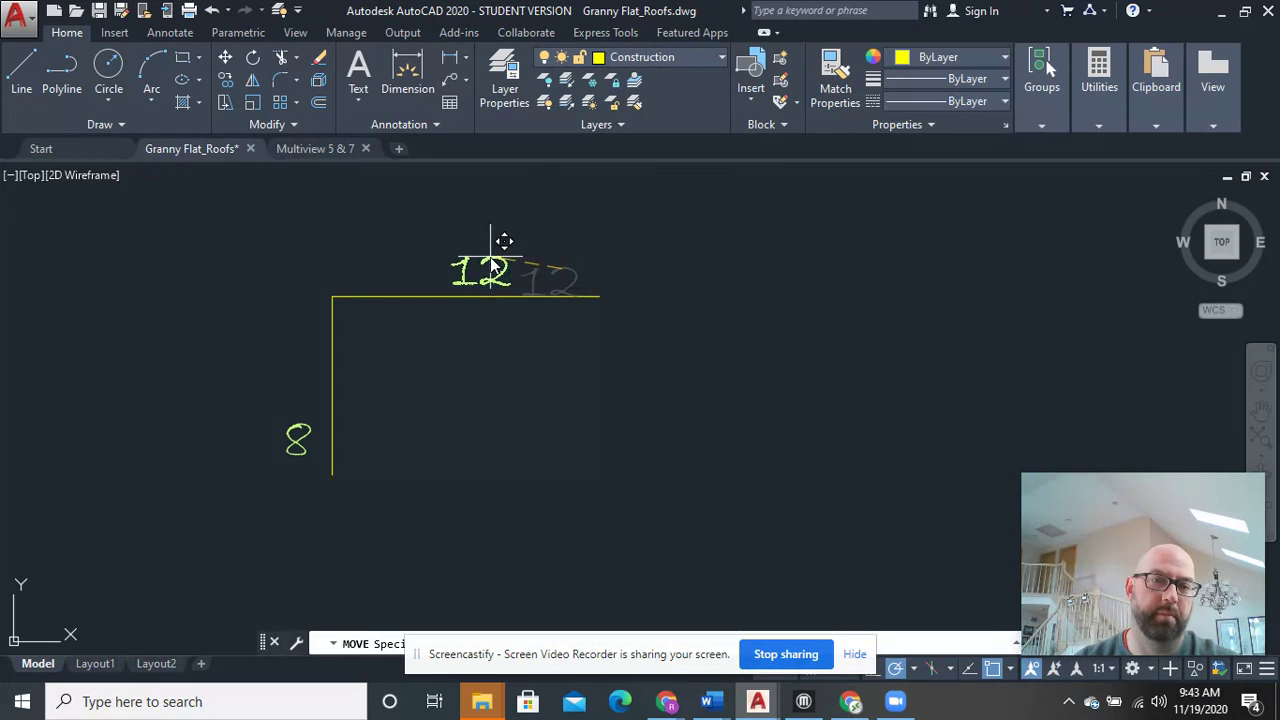
pyautogui.click(490, 267)
# Move the 8 text up beside the middle of the pitch symbol's vertical line, outside the corner
pyautogui.click(297, 438)
pyautogui.rightClick(297, 438)
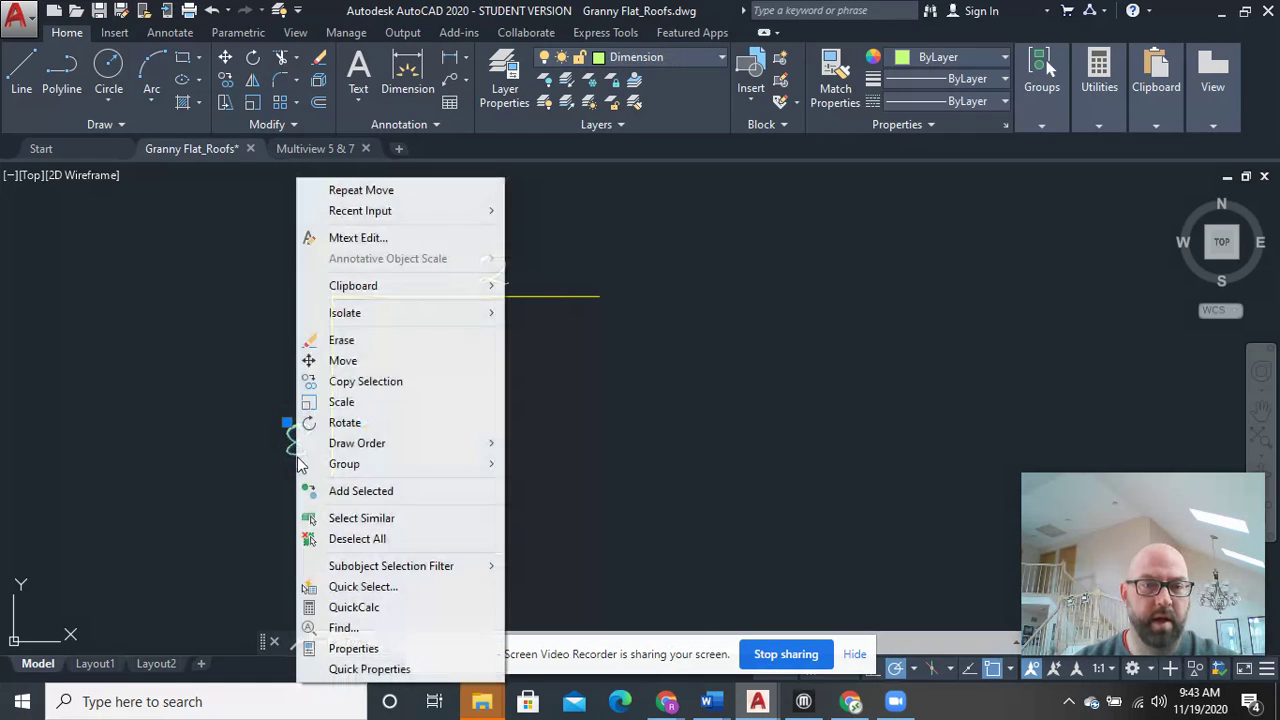
pyautogui.click(357, 362)
pyautogui.click(291, 450)
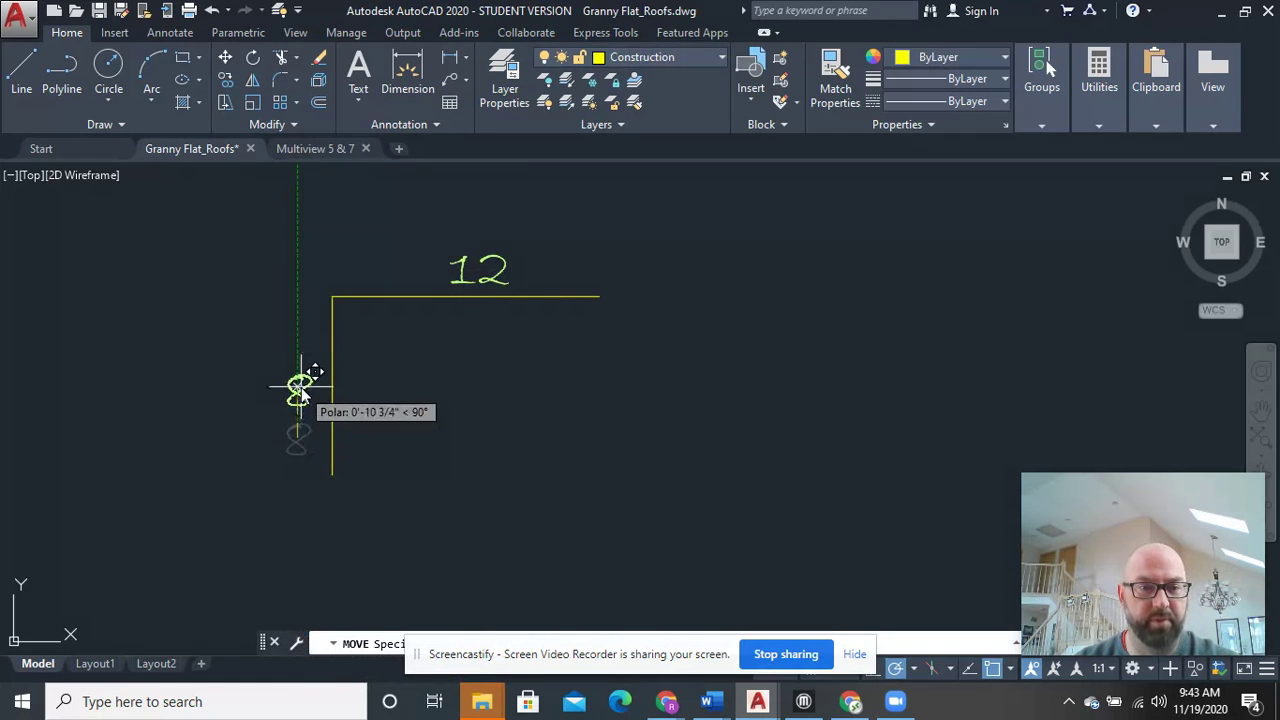
pyautogui.click(302, 395)
# Move the complete pitch symbol above the left slope of the small gable on the upper front elevation
pyautogui.scroll(-4, 530, 401)
pyautogui.click(565, 412)
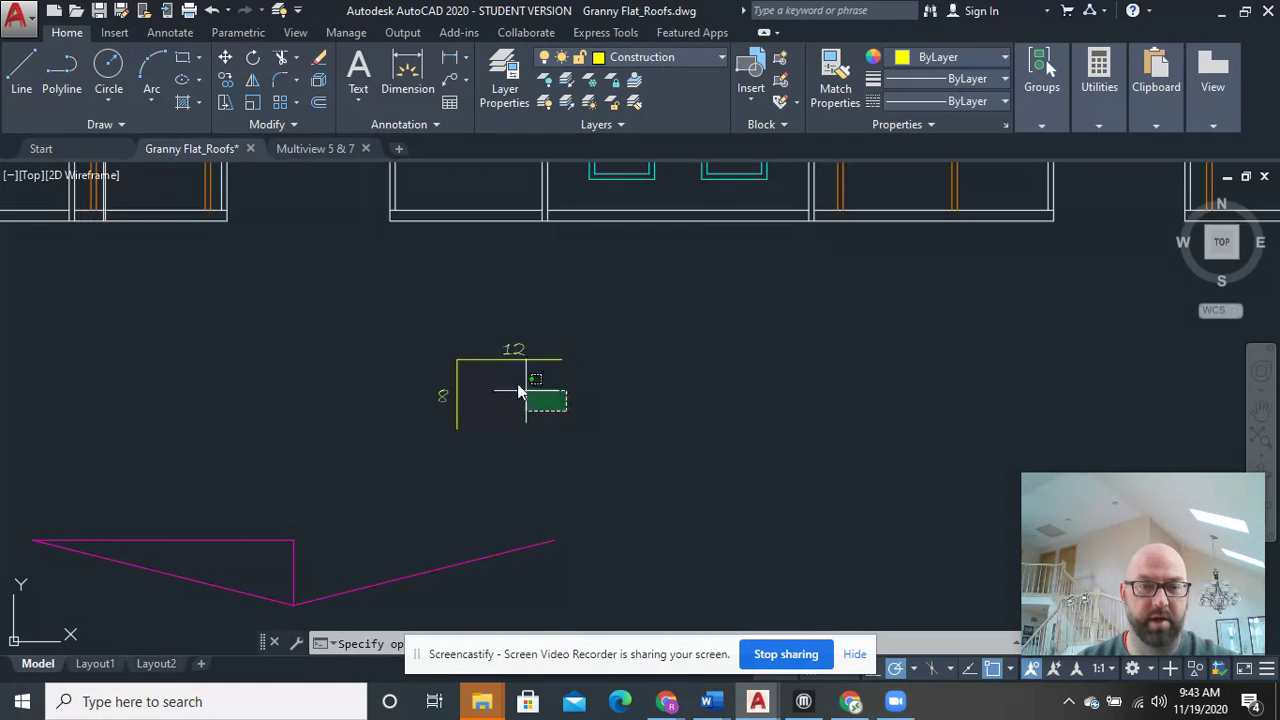
pyautogui.click(420, 322)
pyautogui.rightClick(420, 322)
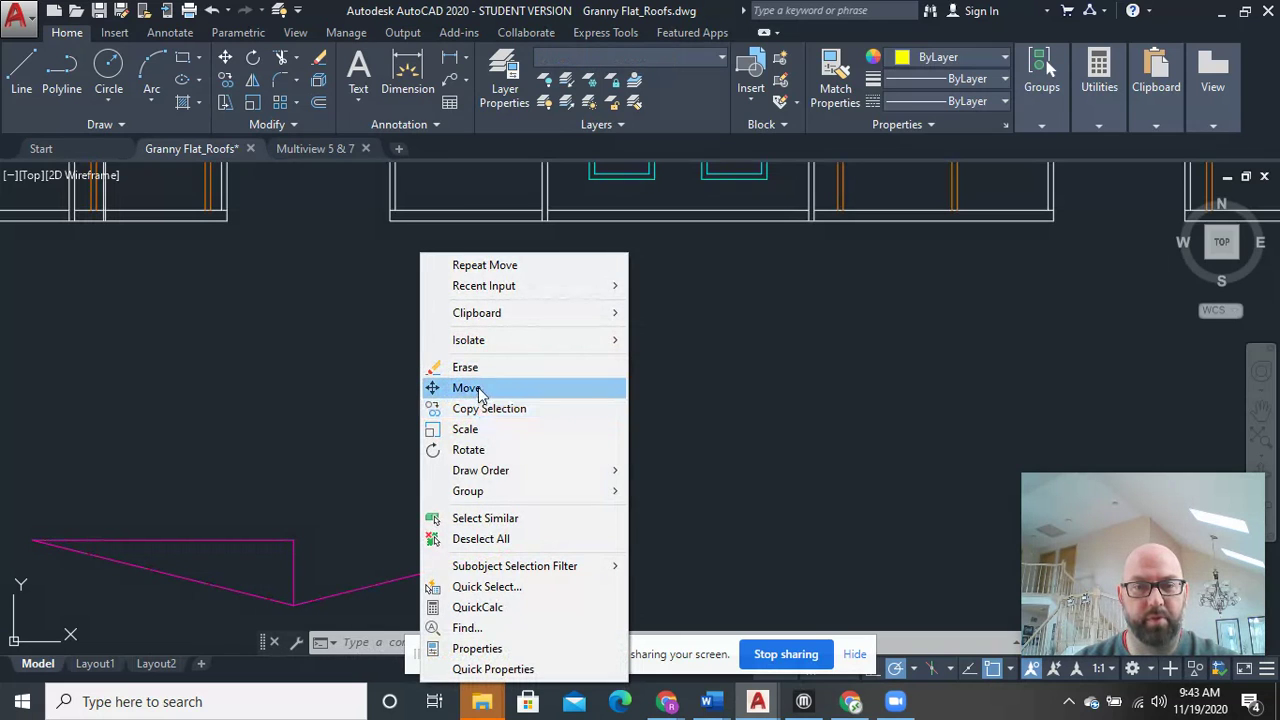
pyautogui.click(479, 393)
pyautogui.scroll(-5, 491, 271)
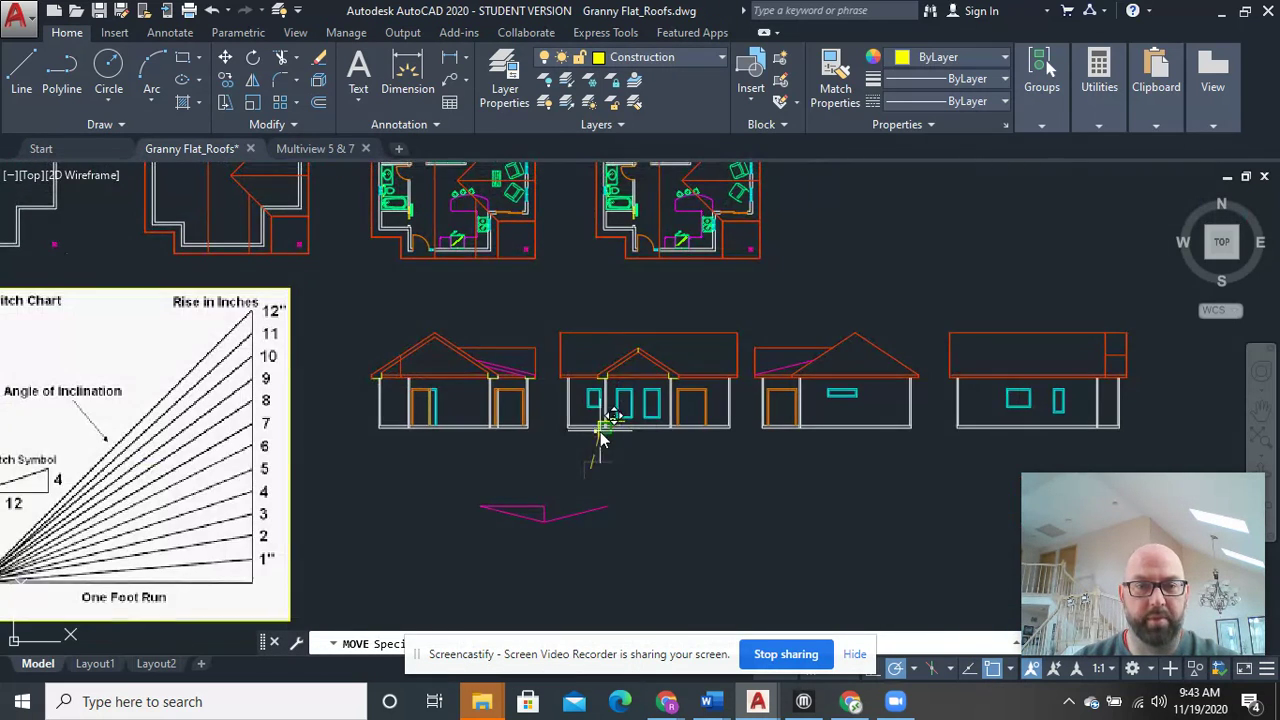
pyautogui.scroll(8, 530, 390)
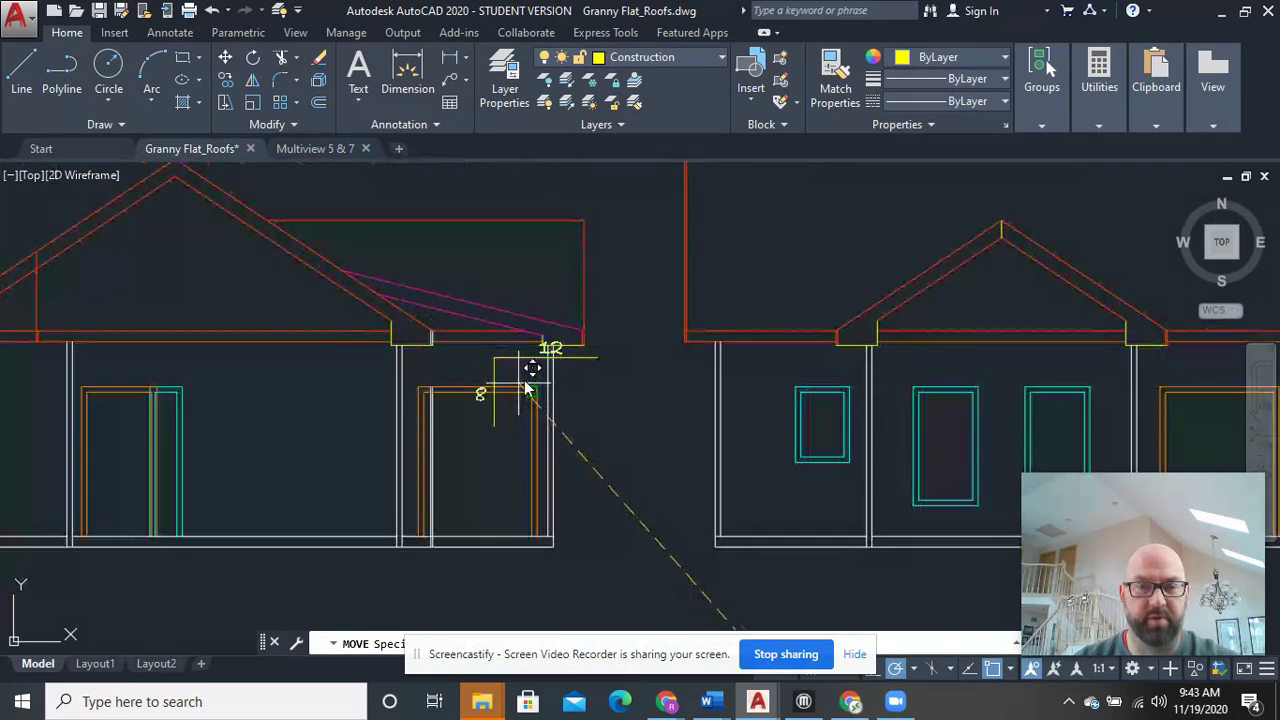
pyautogui.click(874, 243)
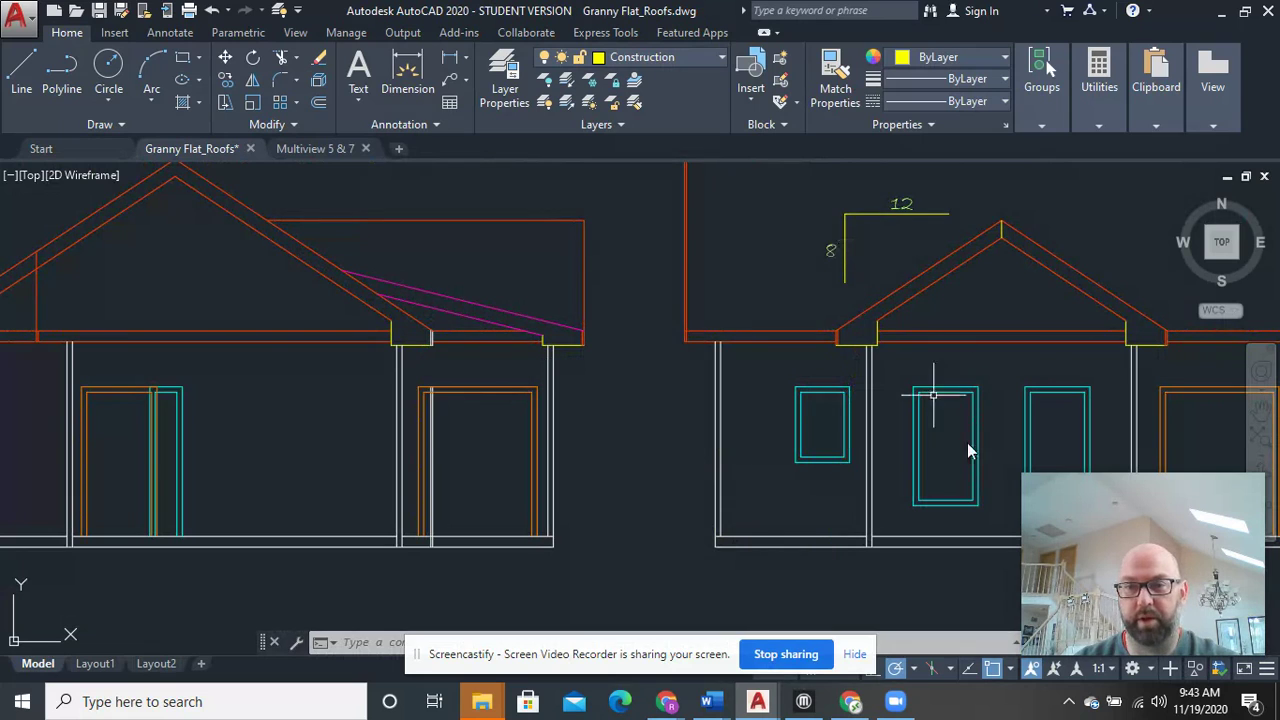
# Move the pitch symbol off the roof into the open space below the upper front elevation
pyautogui.click(910, 250)
pyautogui.click(762, 164)
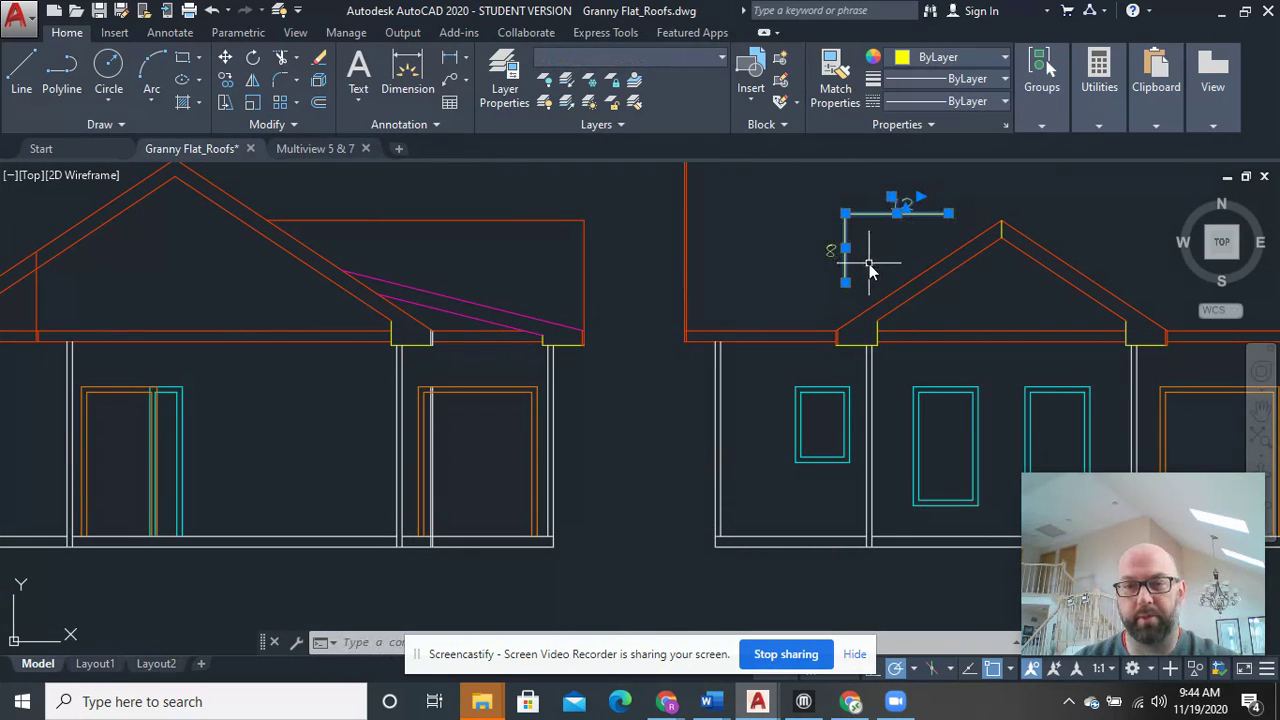
pyautogui.rightClick(787, 228)
pyautogui.click(846, 357)
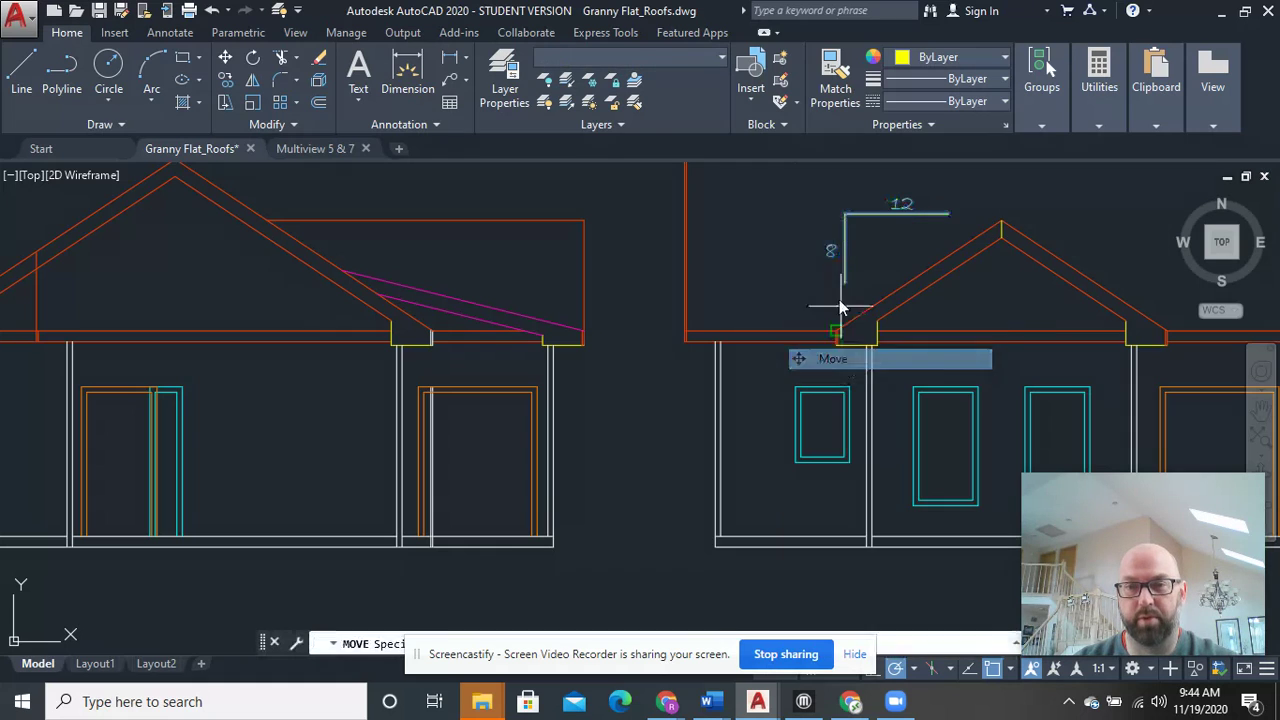
pyautogui.scroll(-5, 853, 252)
pyautogui.moveTo(829, 434); pyautogui.dragTo(674, 400, button='middle')
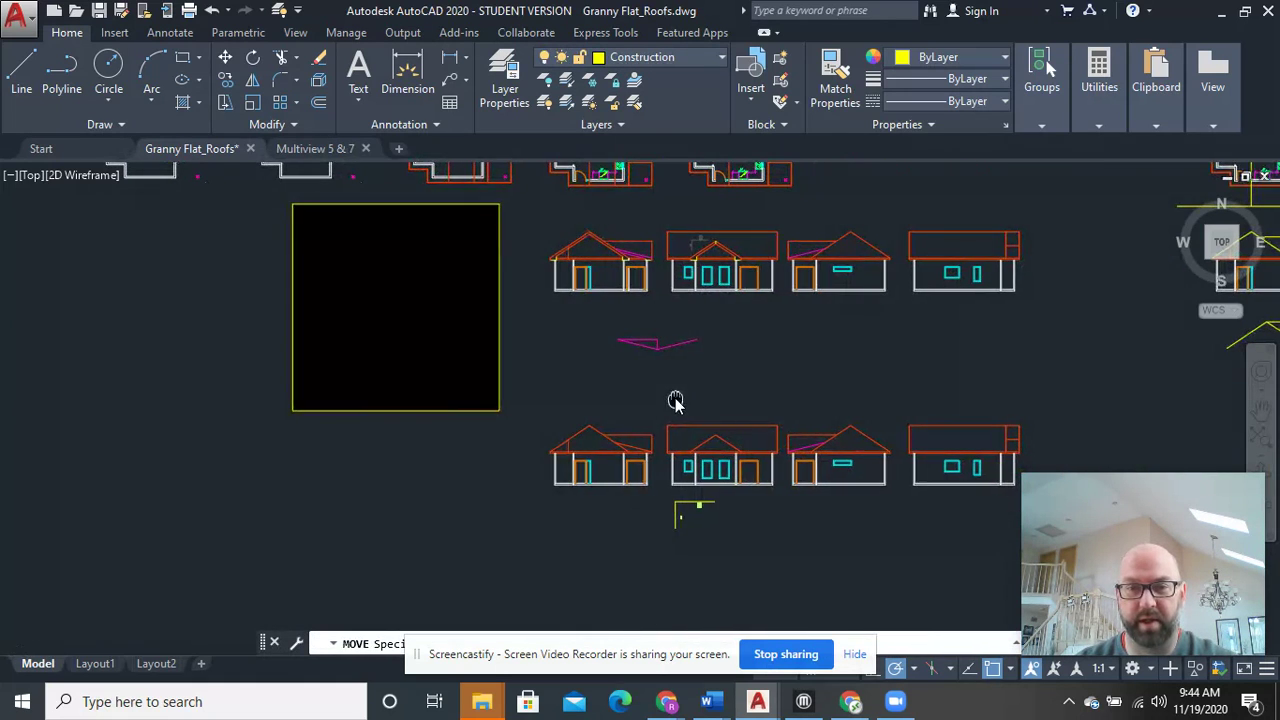
pyautogui.scroll(3, 690, 380)
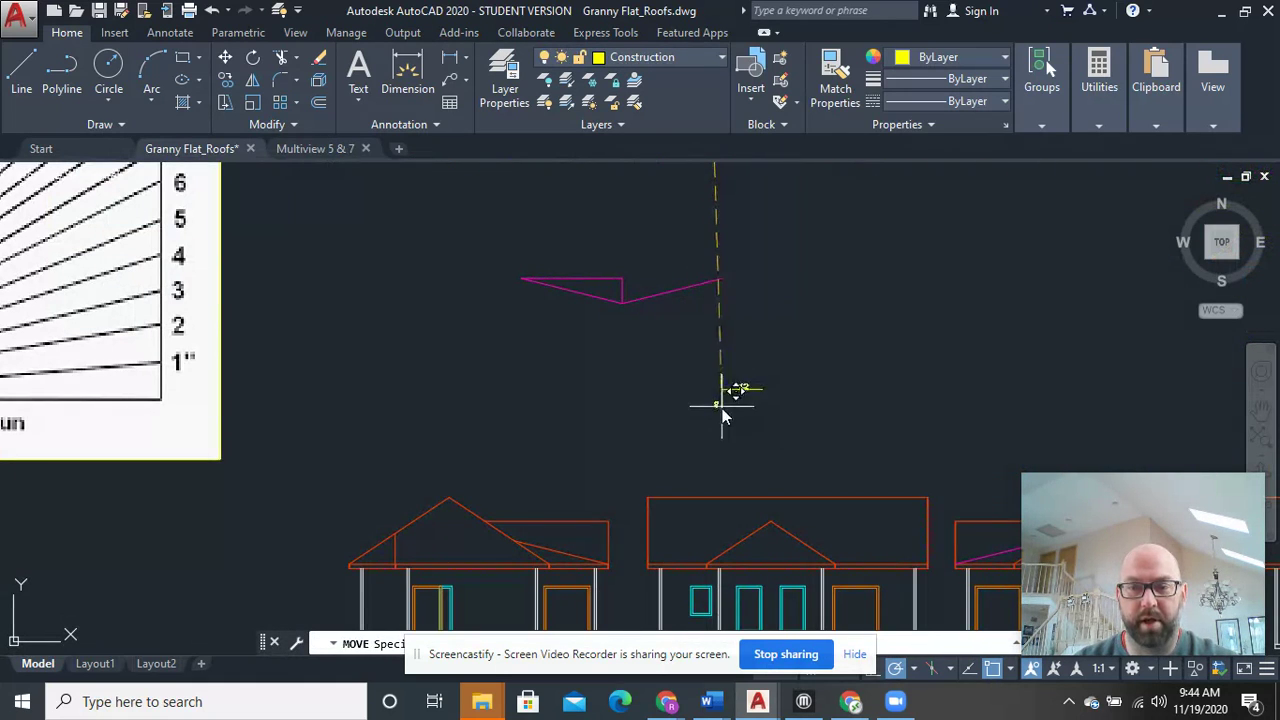
pyautogui.scroll(2, 672, 332)
pyautogui.scroll(-2, 674, 332)
pyautogui.scroll(2, 611, 466)
pyautogui.click(630, 345)
# Examine the granny flat's lower row of elevations, comparing the roof outlines with the 8/12 pitch symbol below them
pyautogui.scroll(-3, 779, 533)
pyautogui.scroll(3, 734, 508)
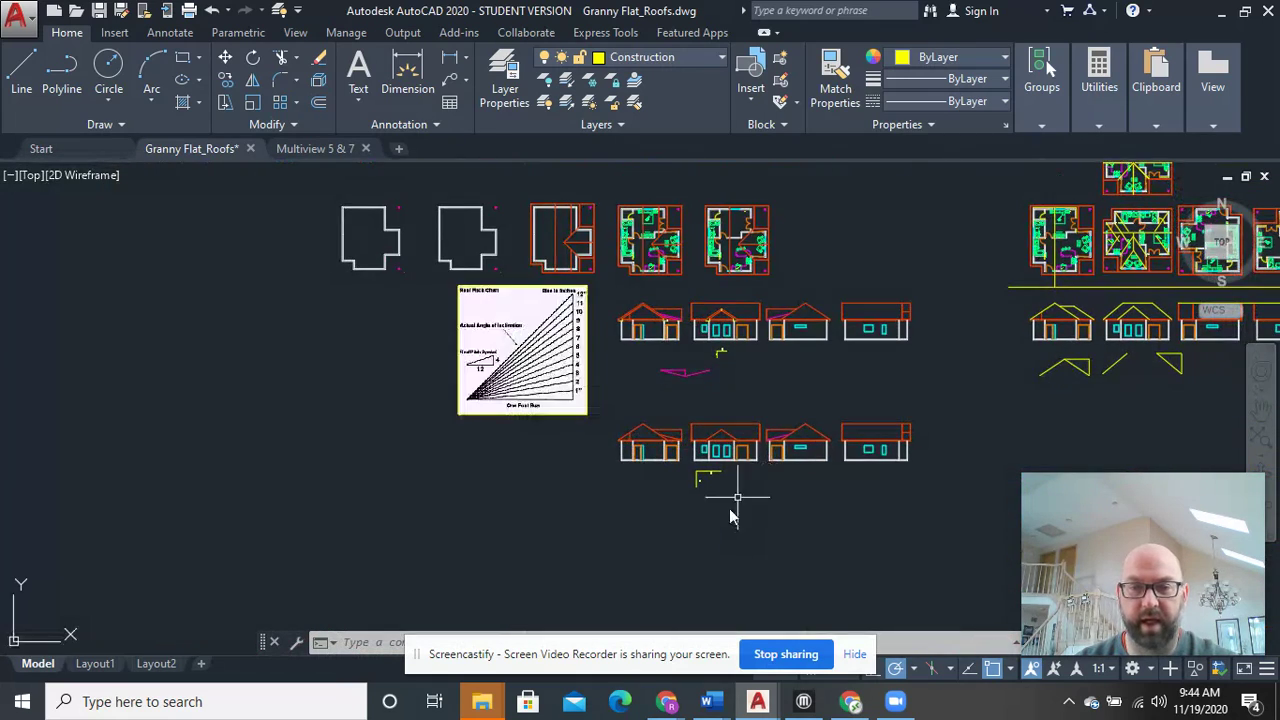
pyautogui.scroll(-1, 720, 480)
pyautogui.scroll(3, 674, 514)
pyautogui.scroll(-2, 676, 490)
pyautogui.scroll(-2, 675, 478)
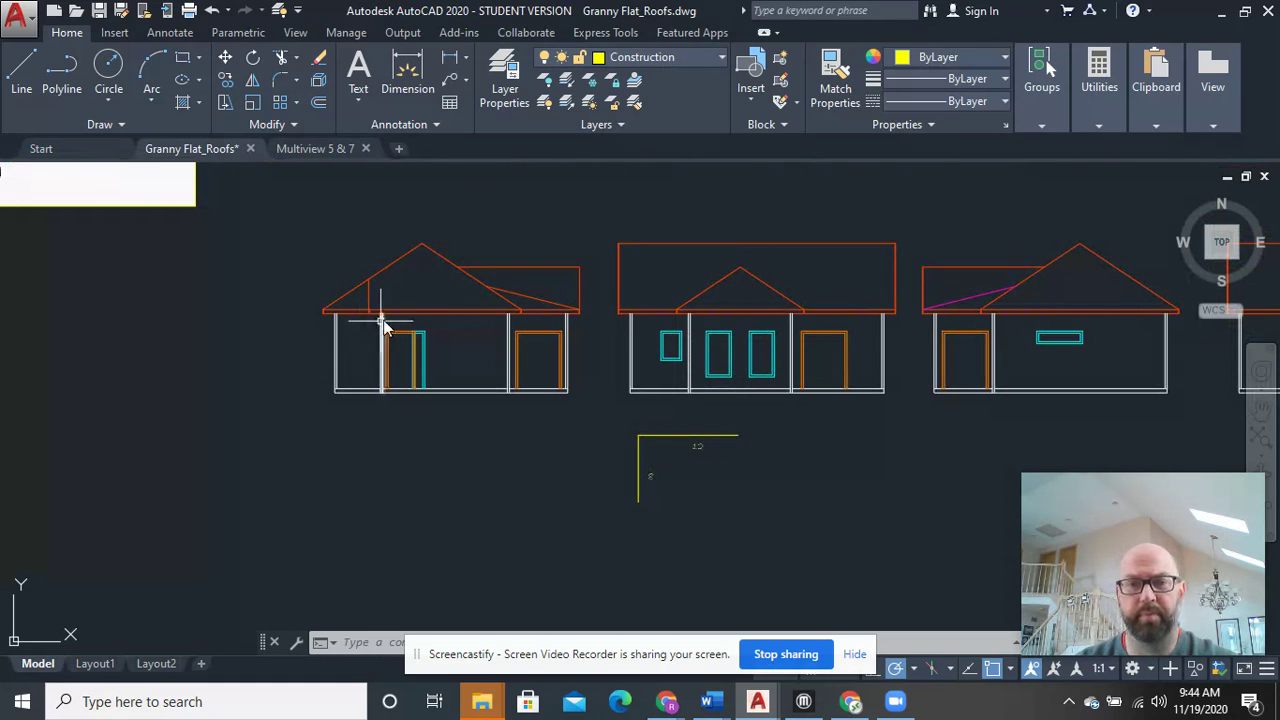
pyautogui.scroll(5, 503, 340)
pyautogui.scroll(-4, 498, 340)
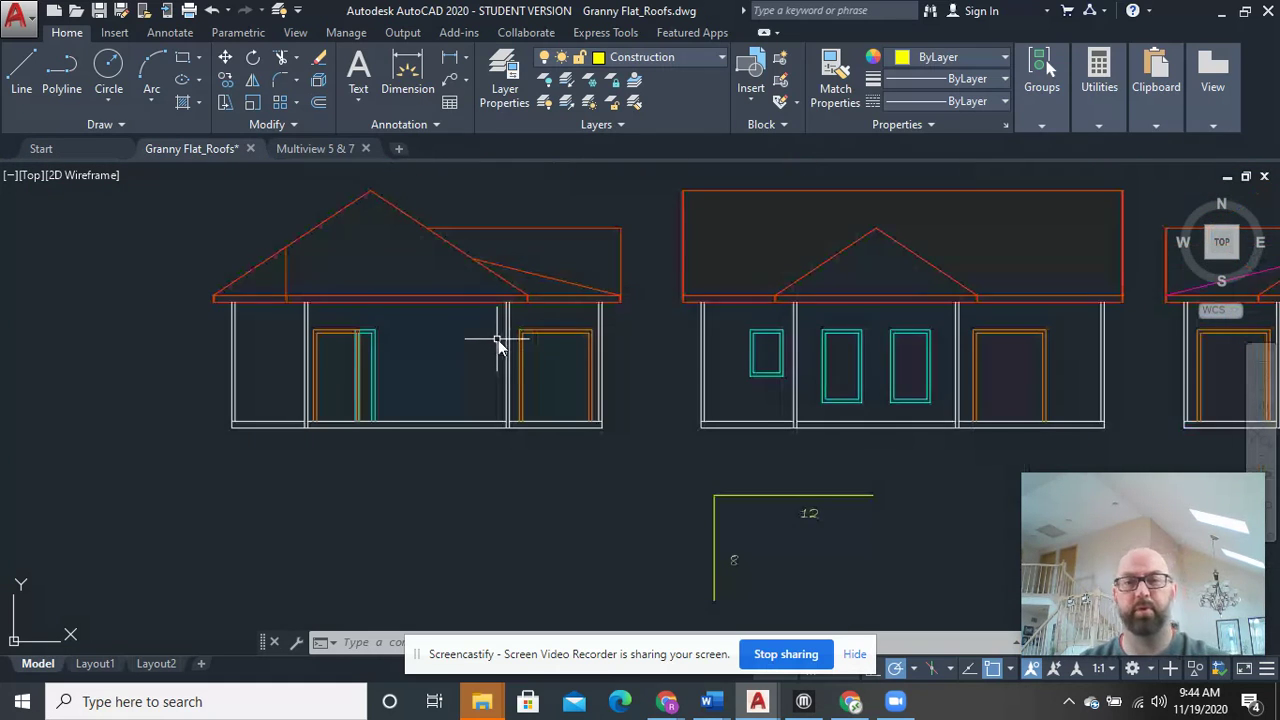
pyautogui.moveTo(766, 357); pyautogui.dragTo(434, 423, button='middle')
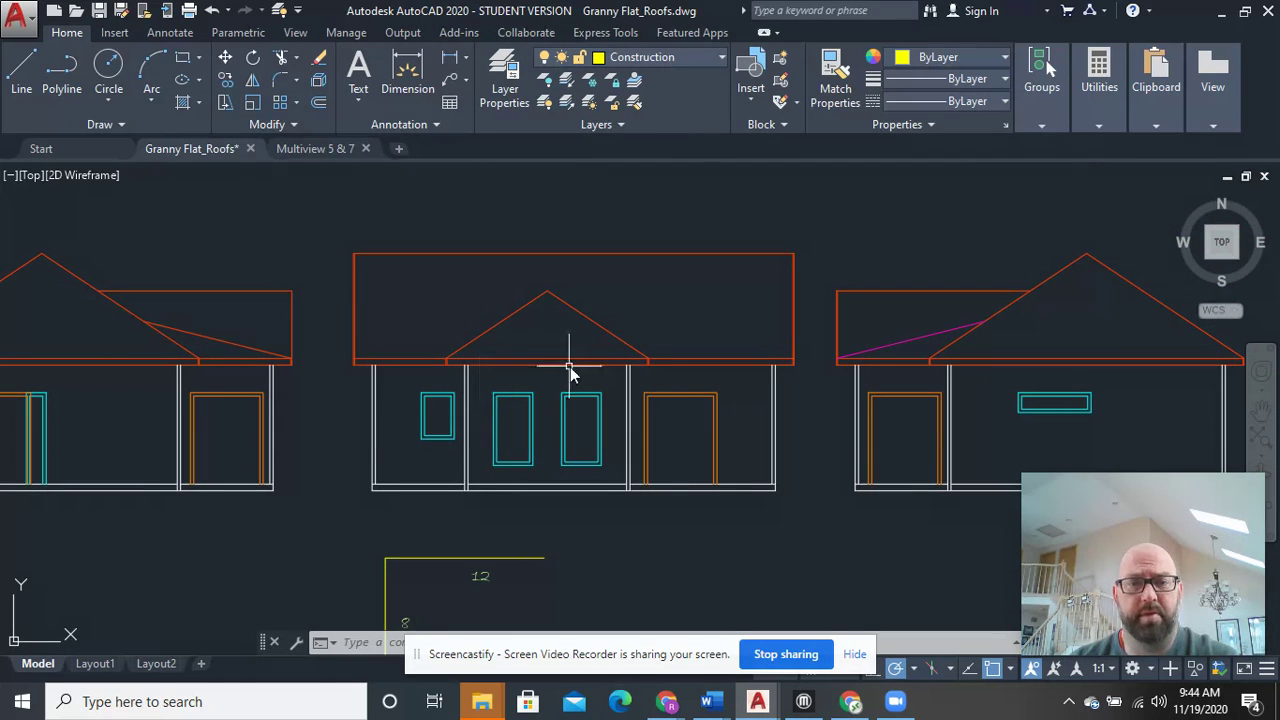
pyautogui.scroll(2, 555, 390)
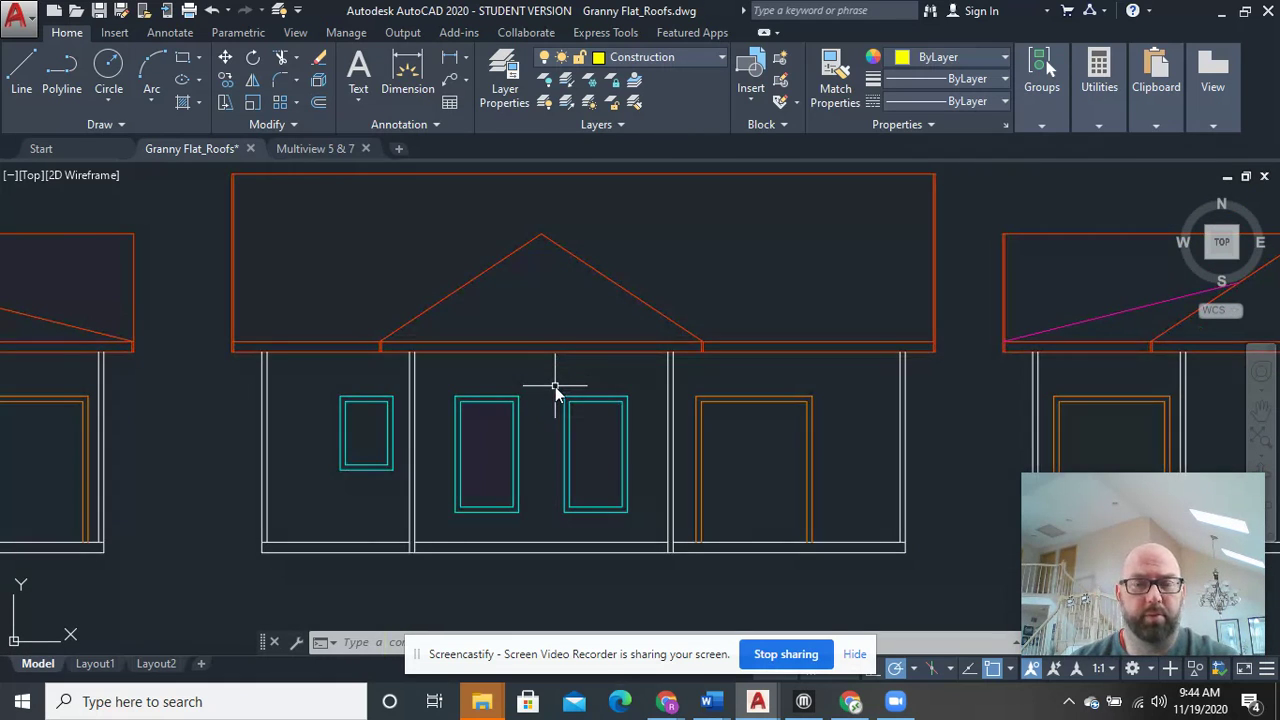
pyautogui.moveTo(555, 390); pyautogui.dragTo(571, 417, button='middle')
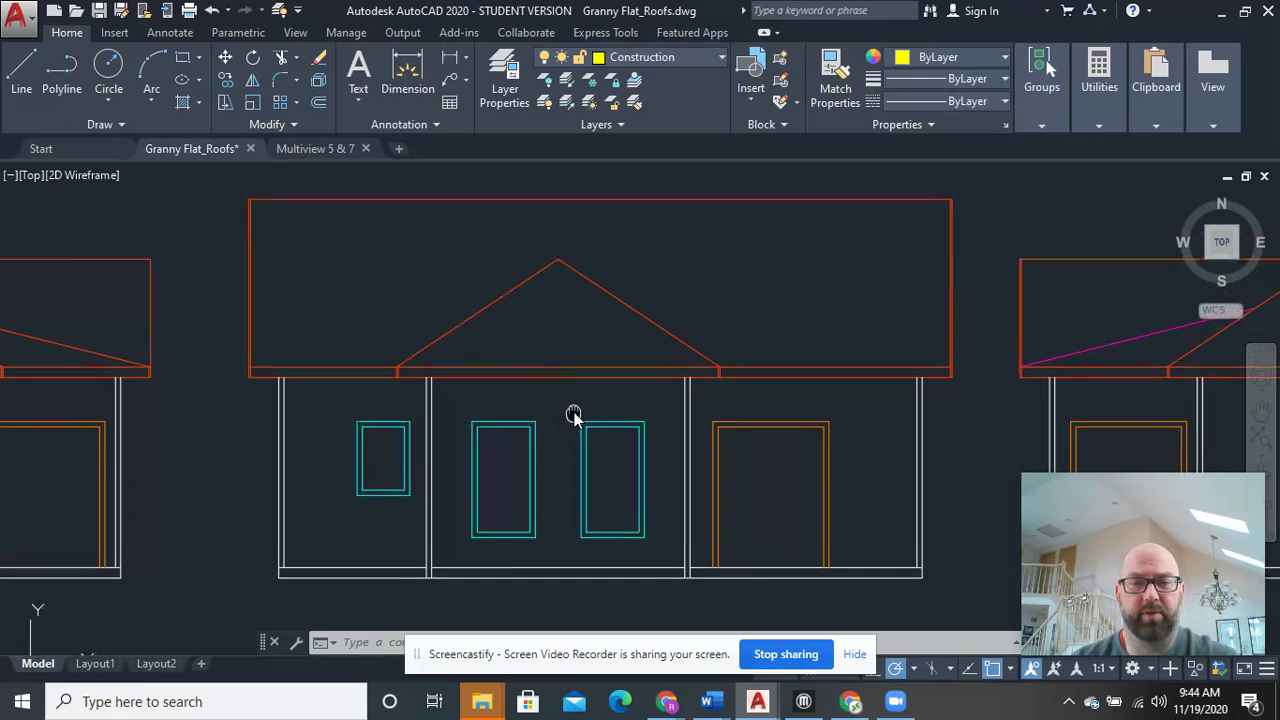
# Inspect the upper and lower fascia lines on the lower front elevation and their junction with the small gable
pyautogui.scroll(2, 798, 393)
pyautogui.click(806, 367)
pyautogui.click(808, 365)
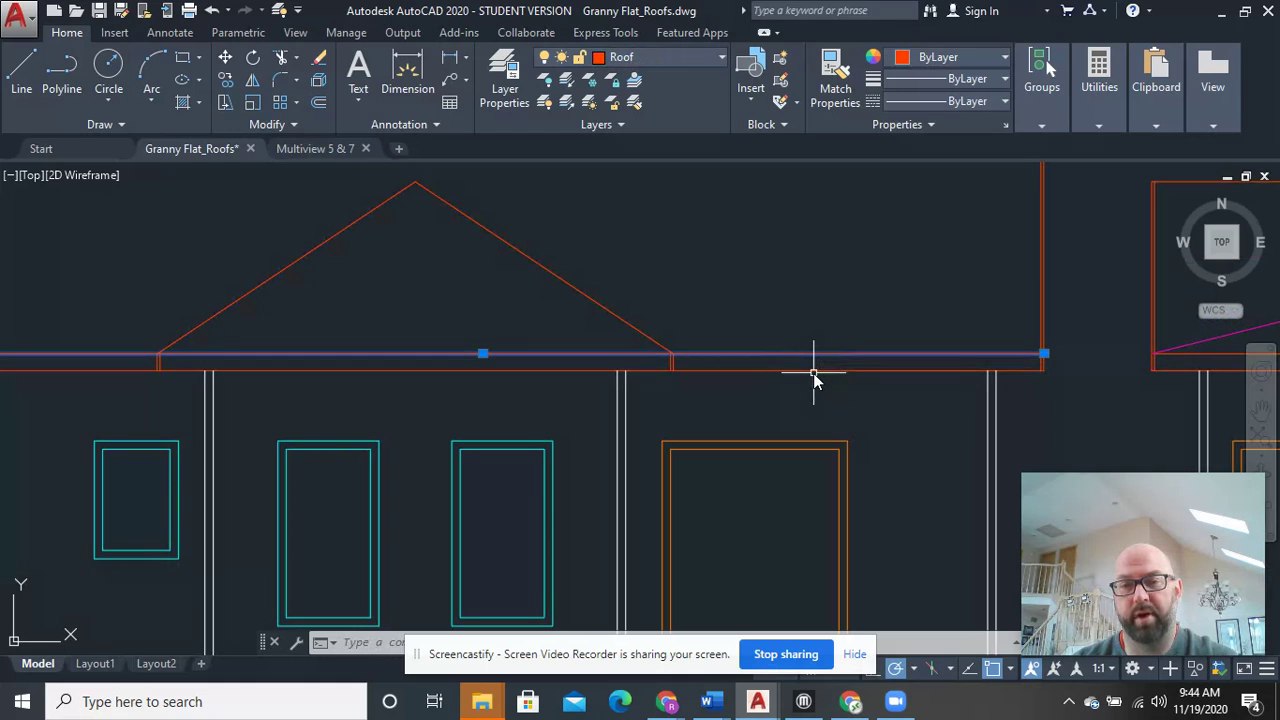
pyautogui.click(814, 370)
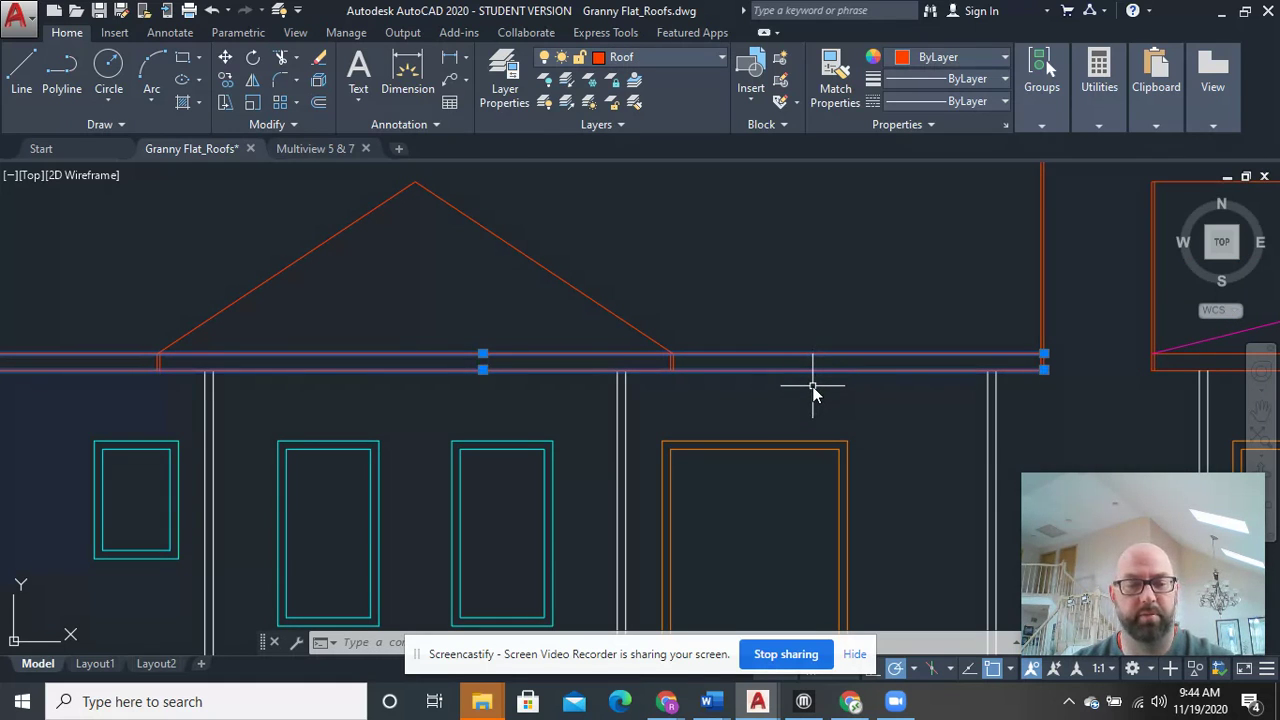
pyautogui.press('Escape')
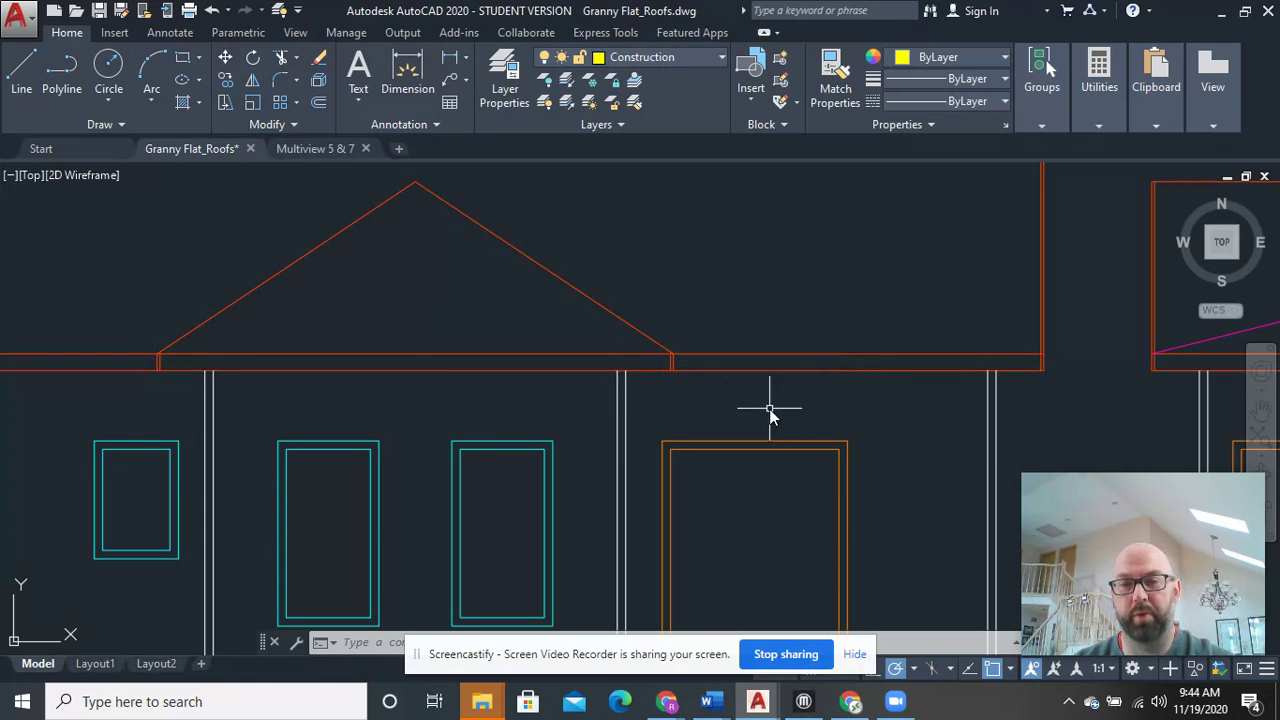
pyautogui.click(775, 355)
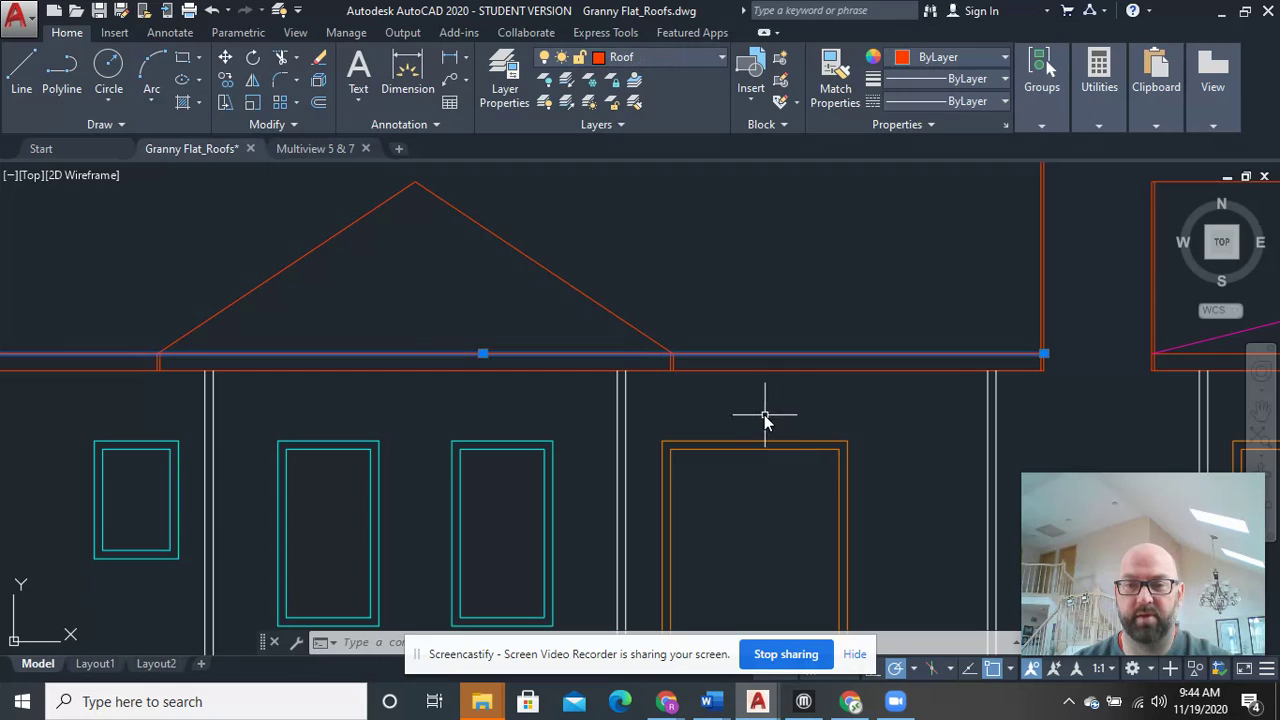
pyautogui.press('Escape')
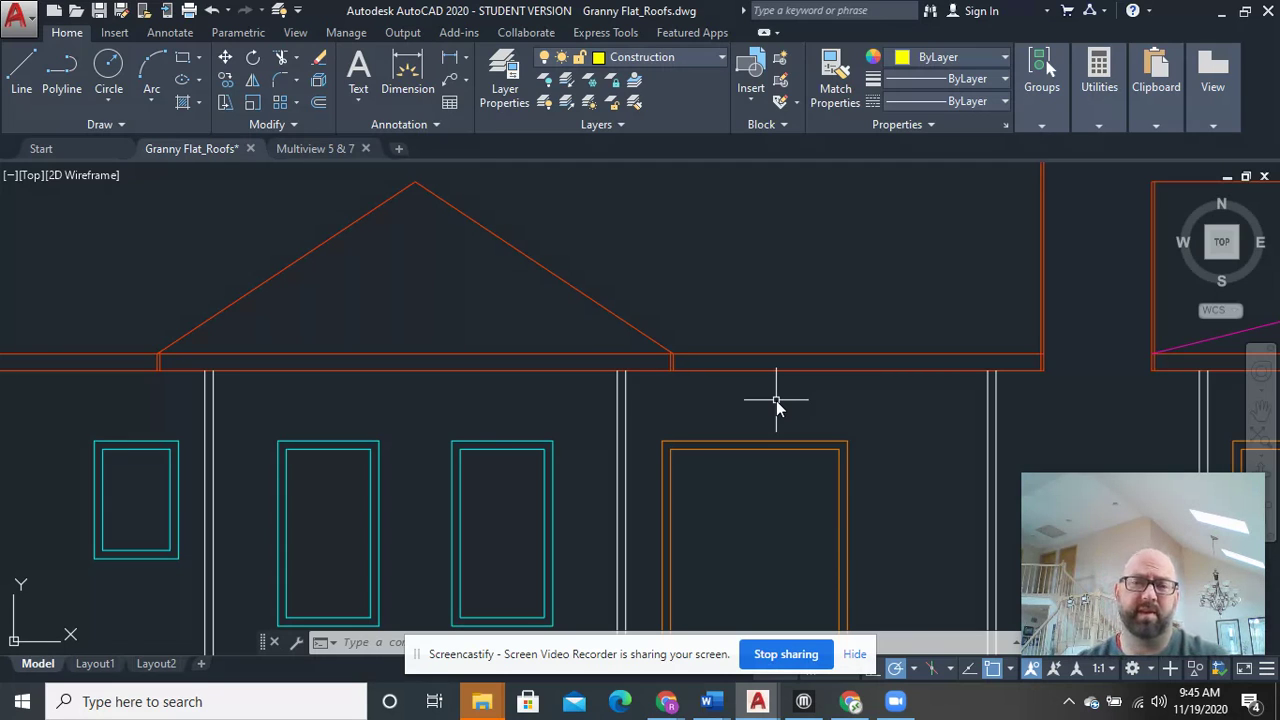
pyautogui.scroll(4, 788, 392)
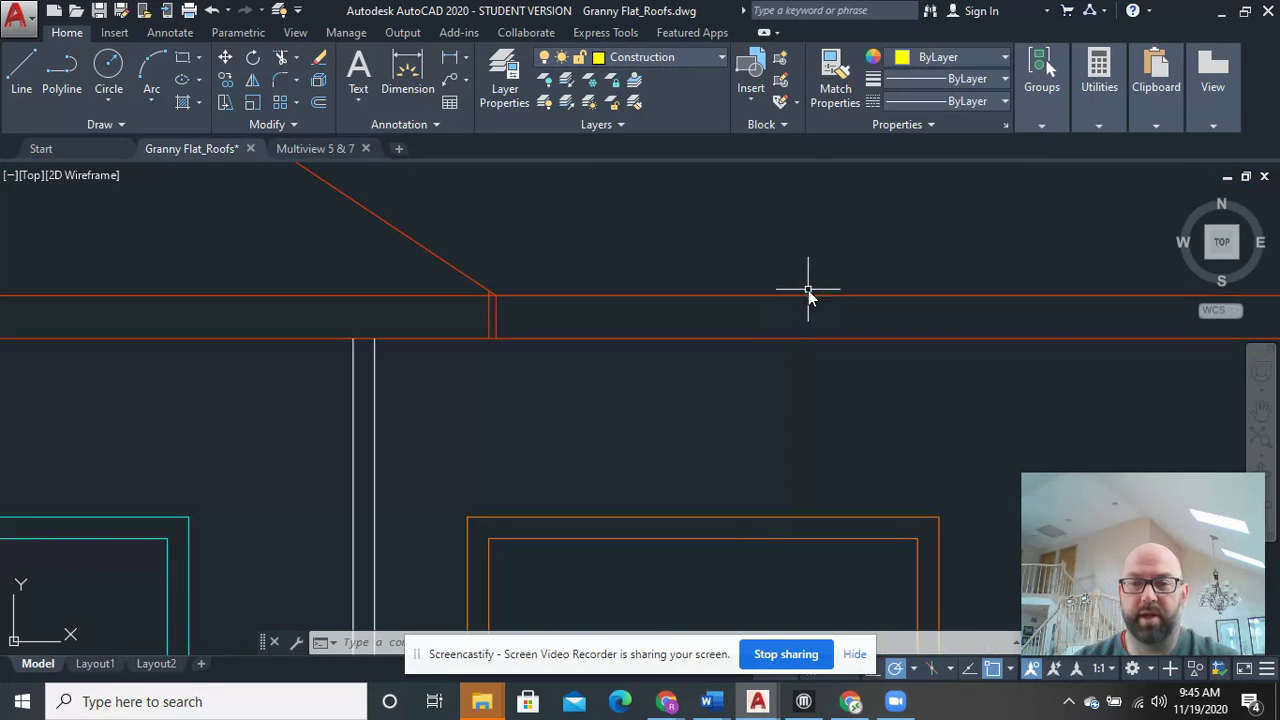
pyautogui.scroll(-3, 821, 405)
pyautogui.scroll(-2, 810, 415)
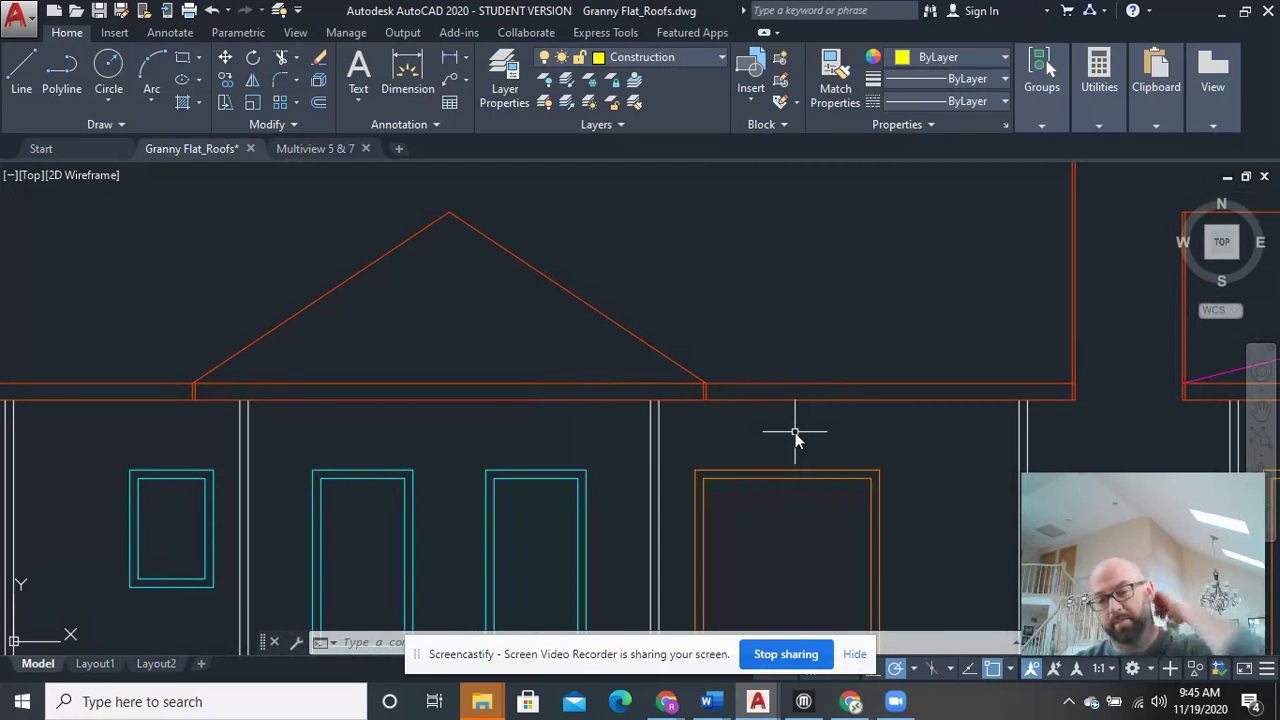
pyautogui.write('offset')
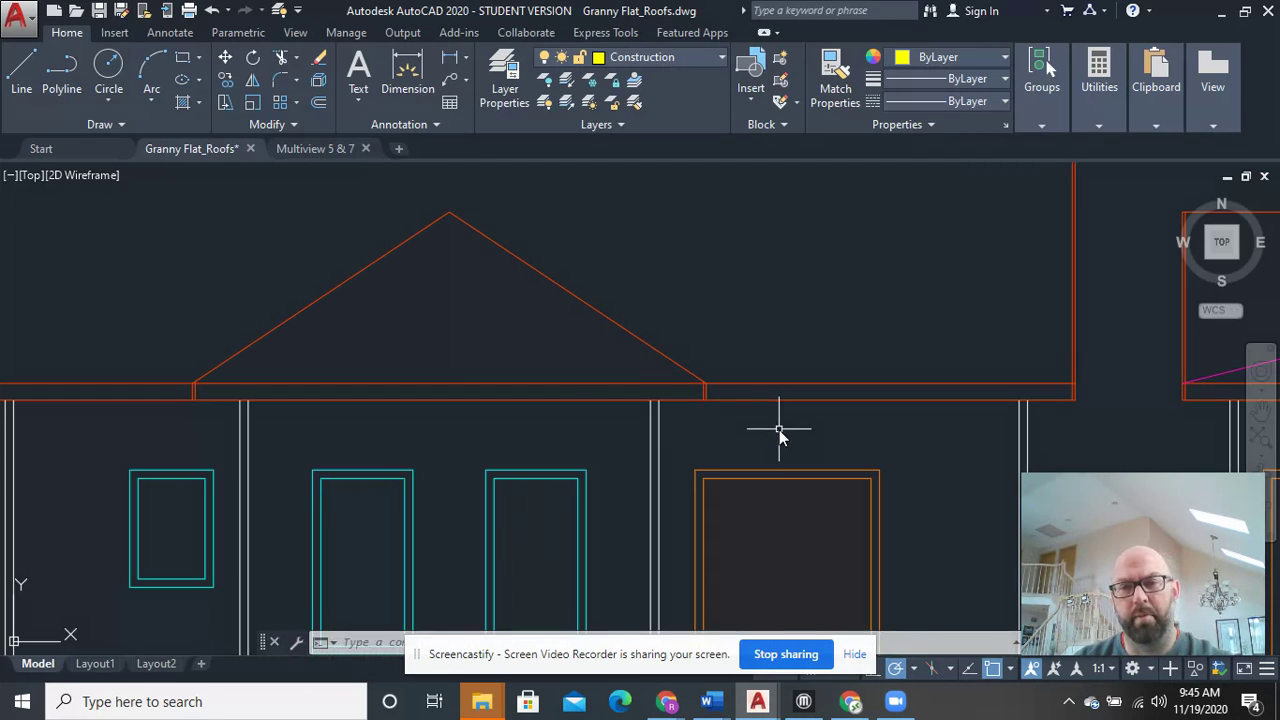
pyautogui.scroll(2, 781, 429)
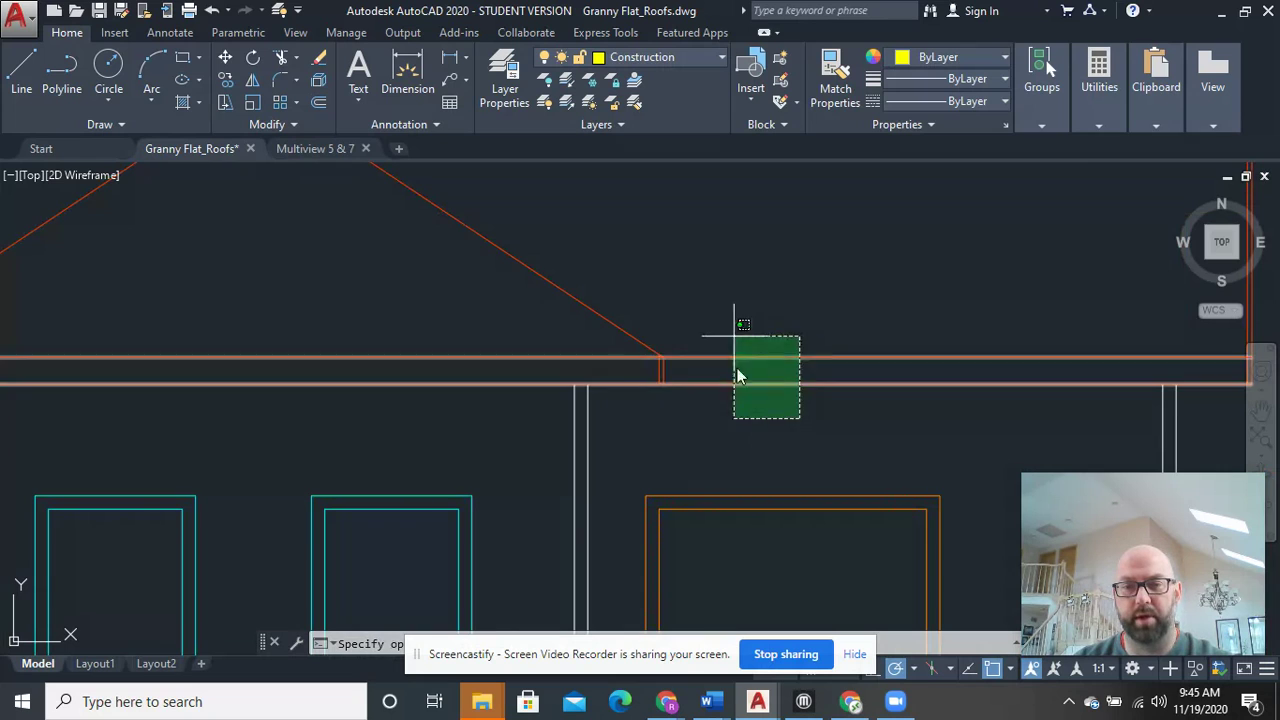
pyautogui.click(753, 454)
# Offset both sloping roof lines of the small gable inward, toward the inside of the gable
pyautogui.moveTo(677, 400); pyautogui.dragTo(878, 432, button='middle')
pyautogui.moveTo(626, 329); pyautogui.dragTo(630, 402, button='middle')
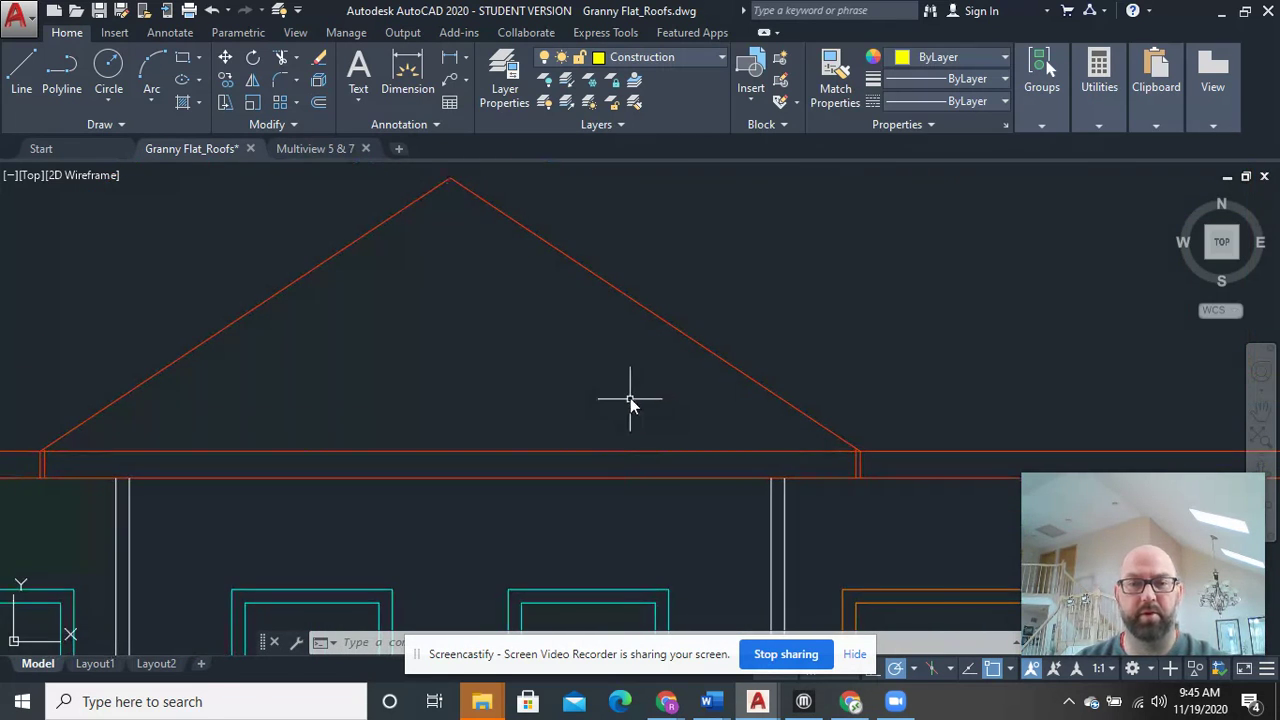
pyautogui.write('o')
pyautogui.press('Return')
pyautogui.press('Return')
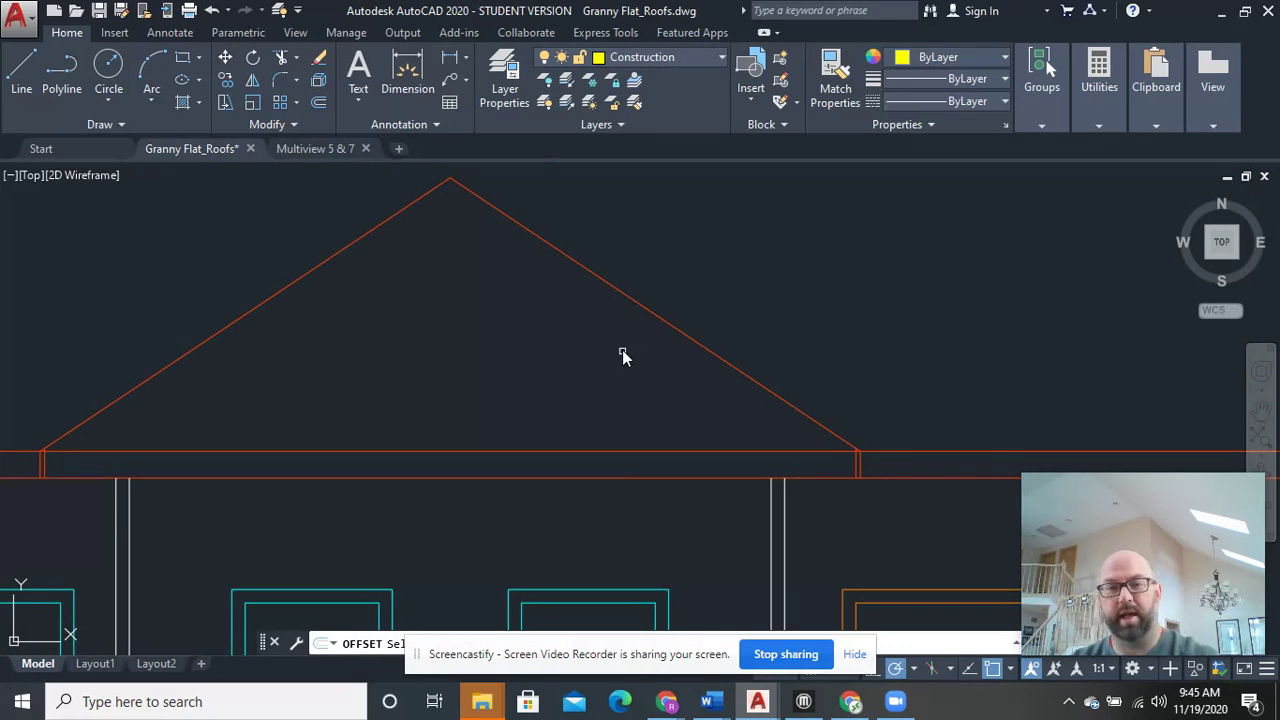
pyautogui.click(617, 306)
pyautogui.click(475, 403)
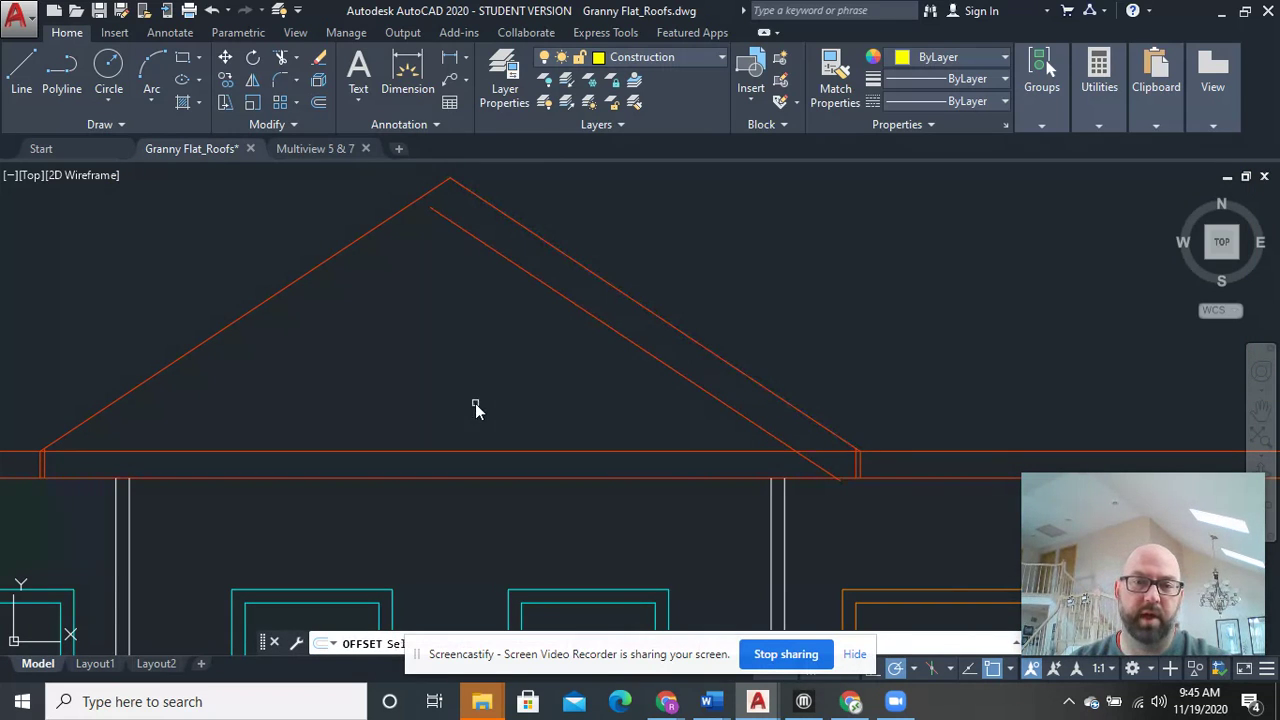
pyautogui.click(348, 245)
pyautogui.click(397, 296)
pyautogui.rightClick(495, 318)
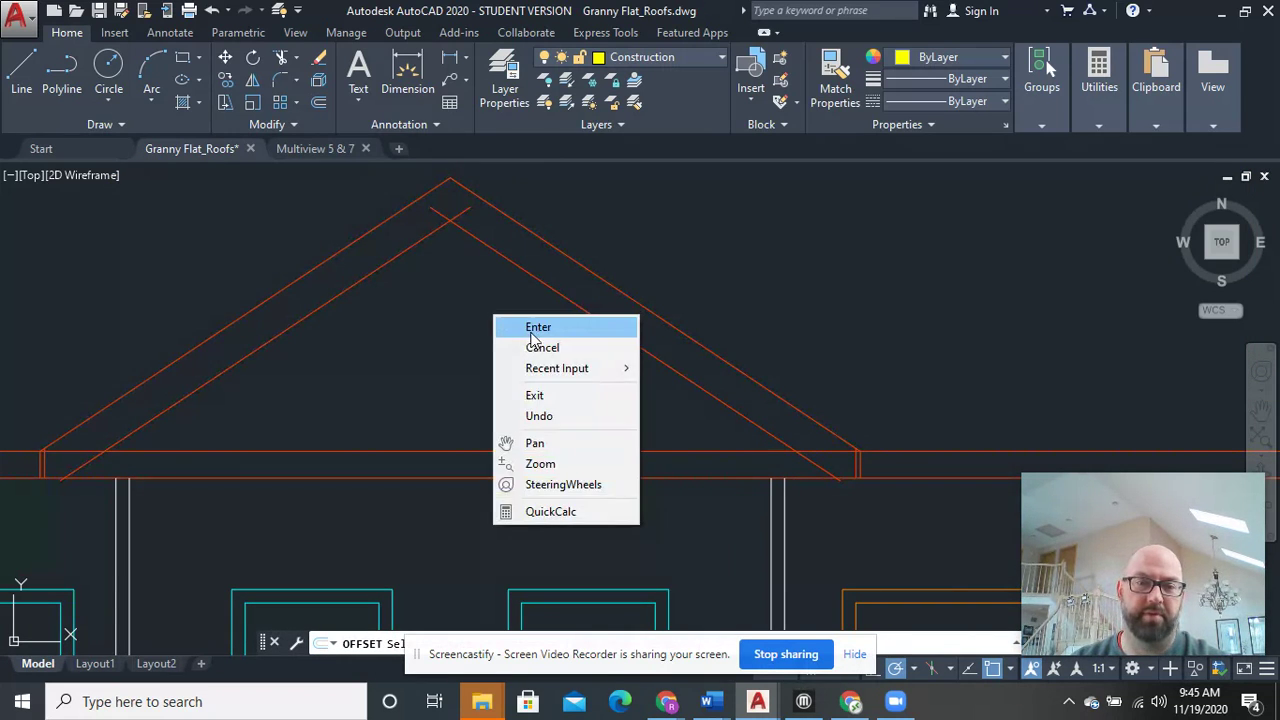
pyautogui.click(530, 334)
# Offset the lower horizontal fascia line downward to add a second line beneath it across the front elevation
pyautogui.moveTo(499, 297); pyautogui.dragTo(526, 314, button='middle')
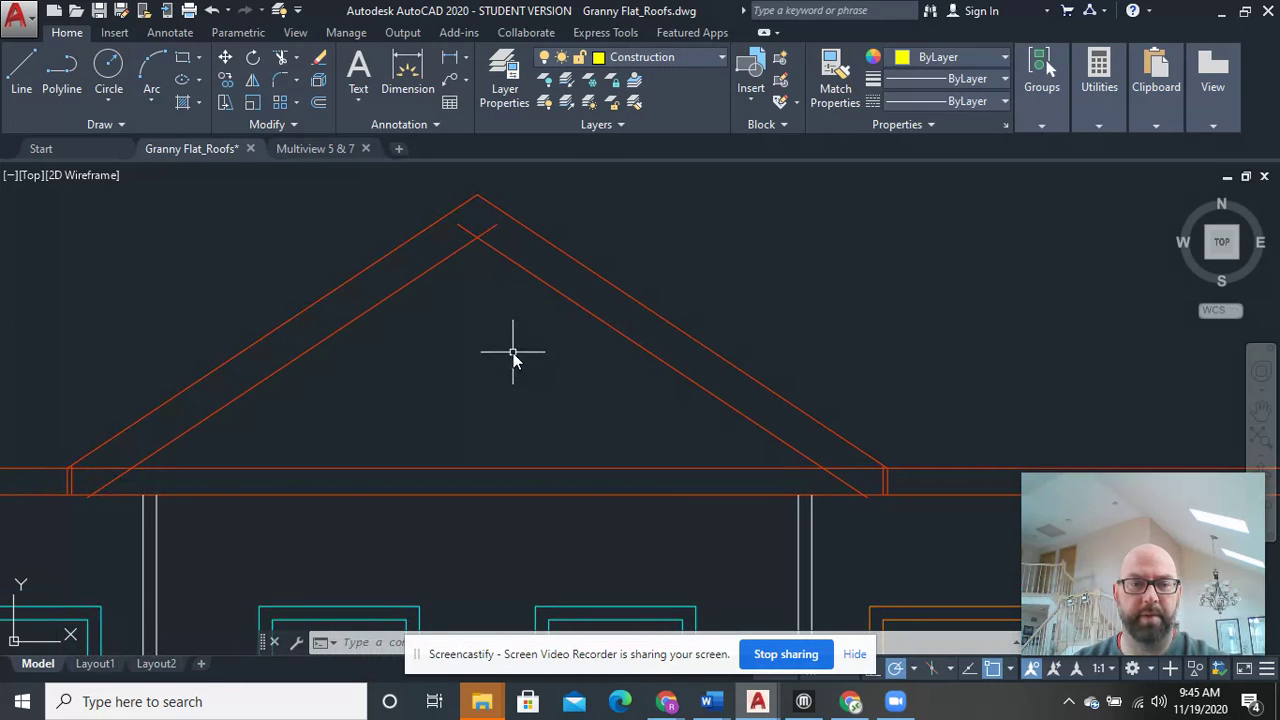
pyautogui.moveTo(543, 414)
pyautogui.mouseDown(button='middle')
pyautogui.moveTo(529, 377)
pyautogui.moveTo(537, 323)
pyautogui.mouseUp(button='middle')
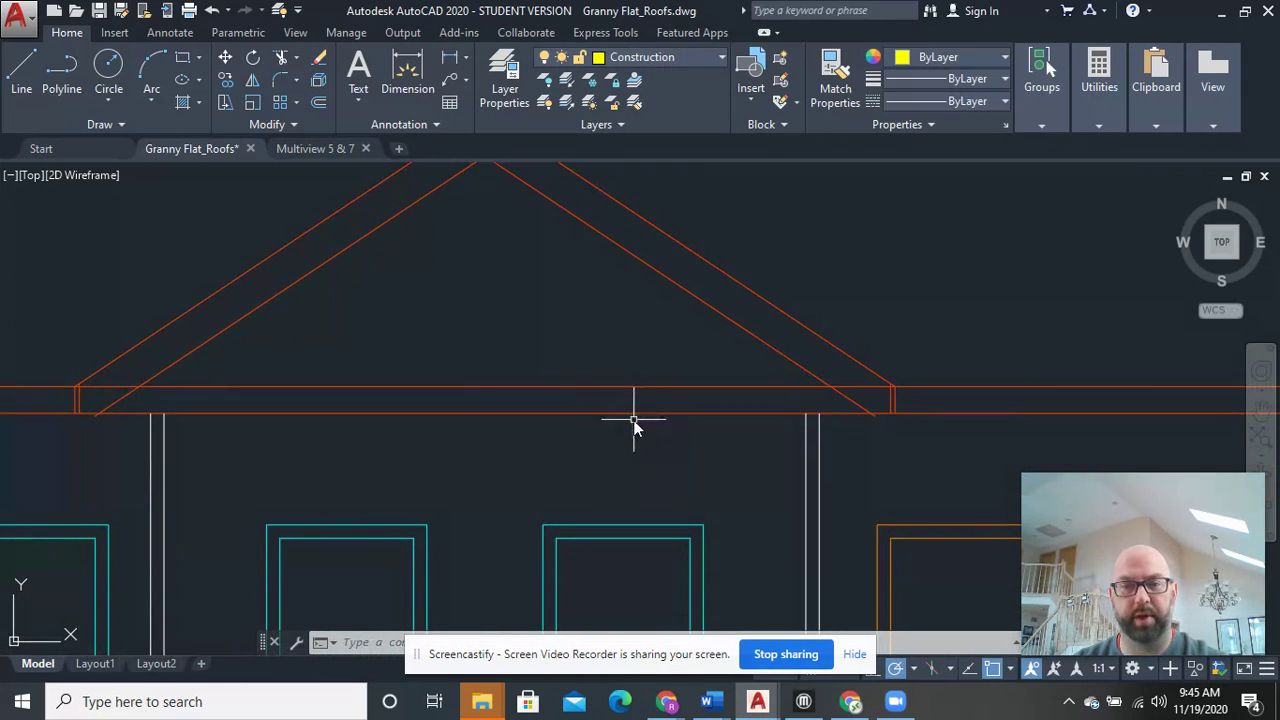
pyautogui.scroll(4, 835, 470)
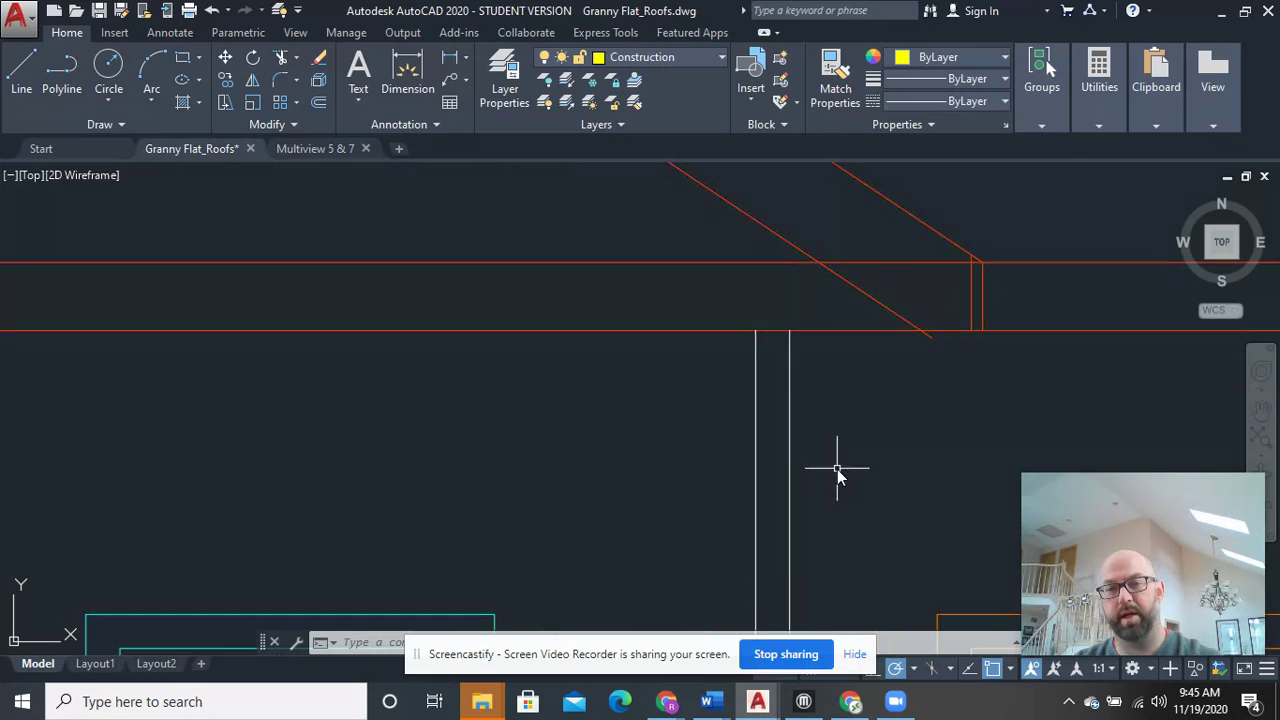
pyautogui.moveTo(853, 375); pyautogui.dragTo(810, 400, button='middle')
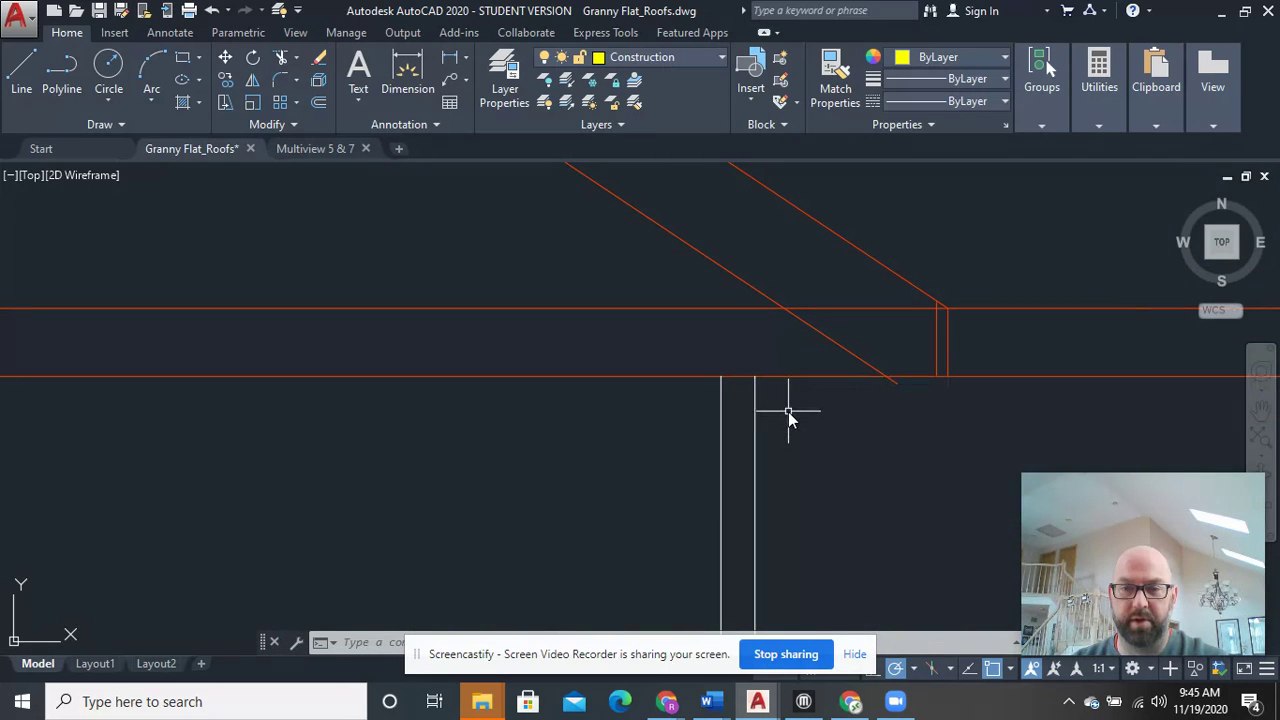
pyautogui.write('o')
pyautogui.press('Return')
pyautogui.press('Return')
pyautogui.click(797, 378)
pyautogui.click(809, 429)
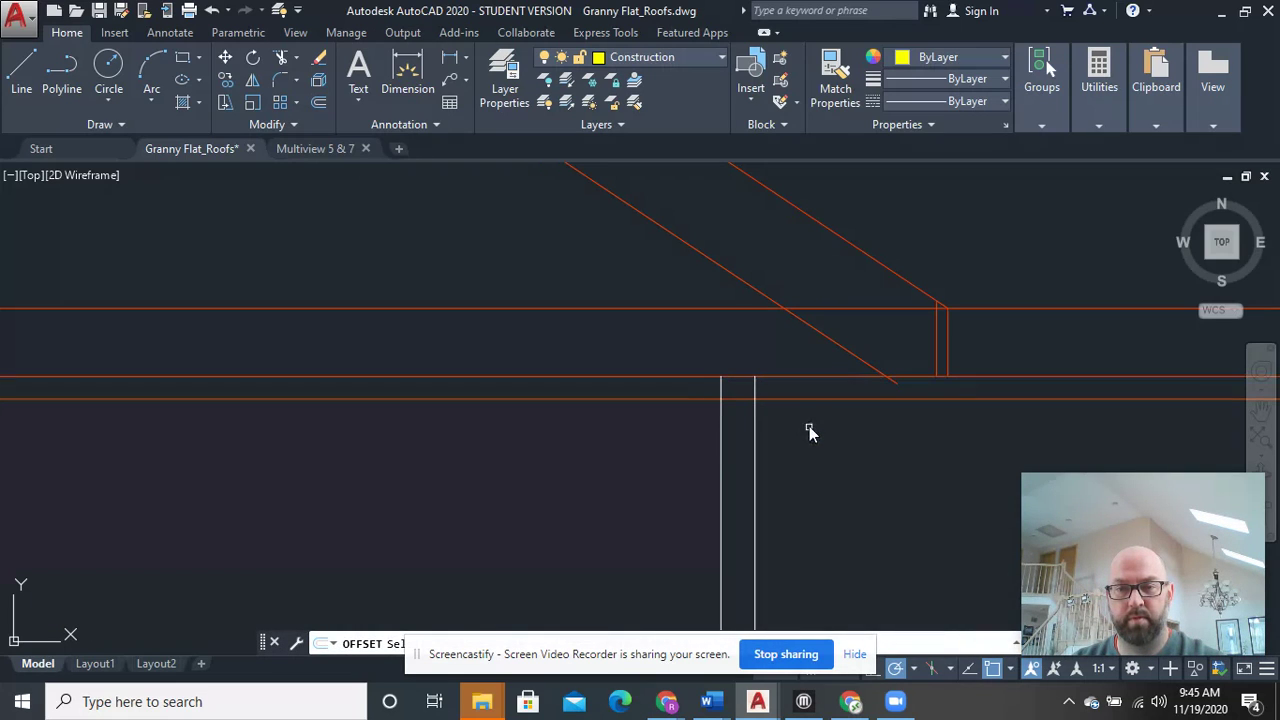
pyautogui.rightClick(815, 419)
pyautogui.click(832, 425)
pyautogui.scroll(-1, 835, 432)
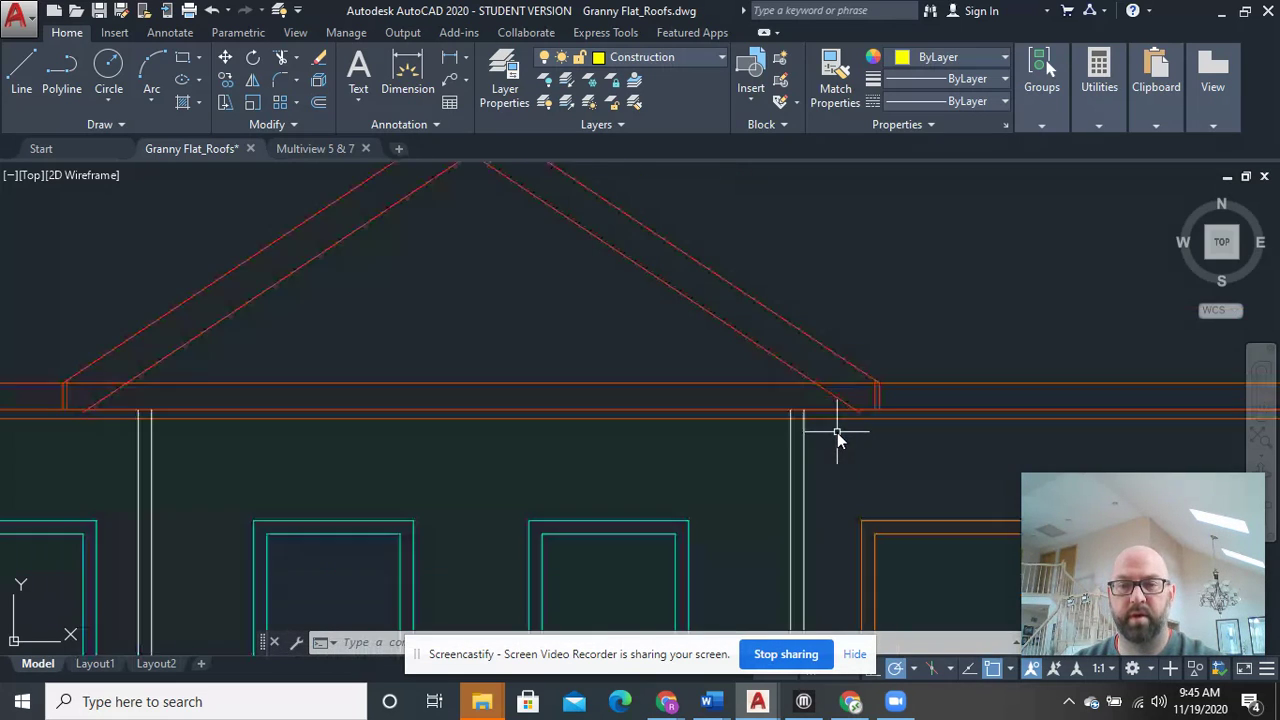
pyautogui.moveTo(847, 440); pyautogui.dragTo(875, 468, button='middle')
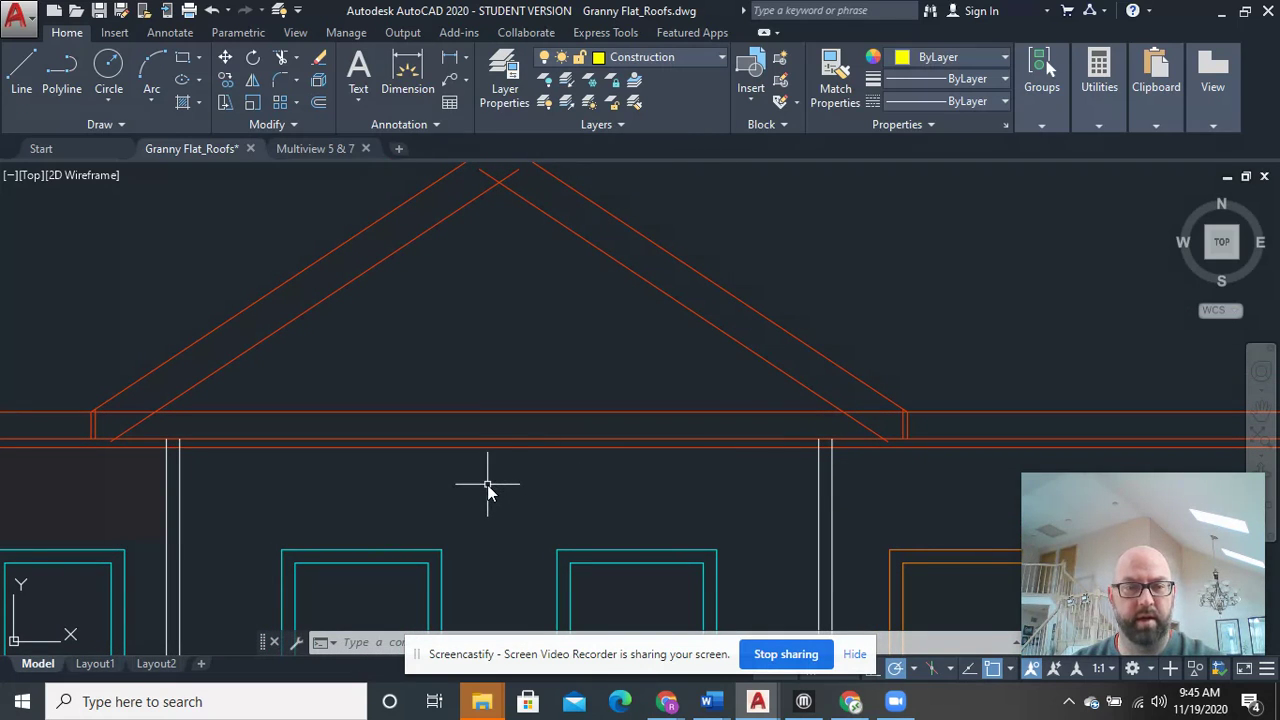
pyautogui.click(819, 517)
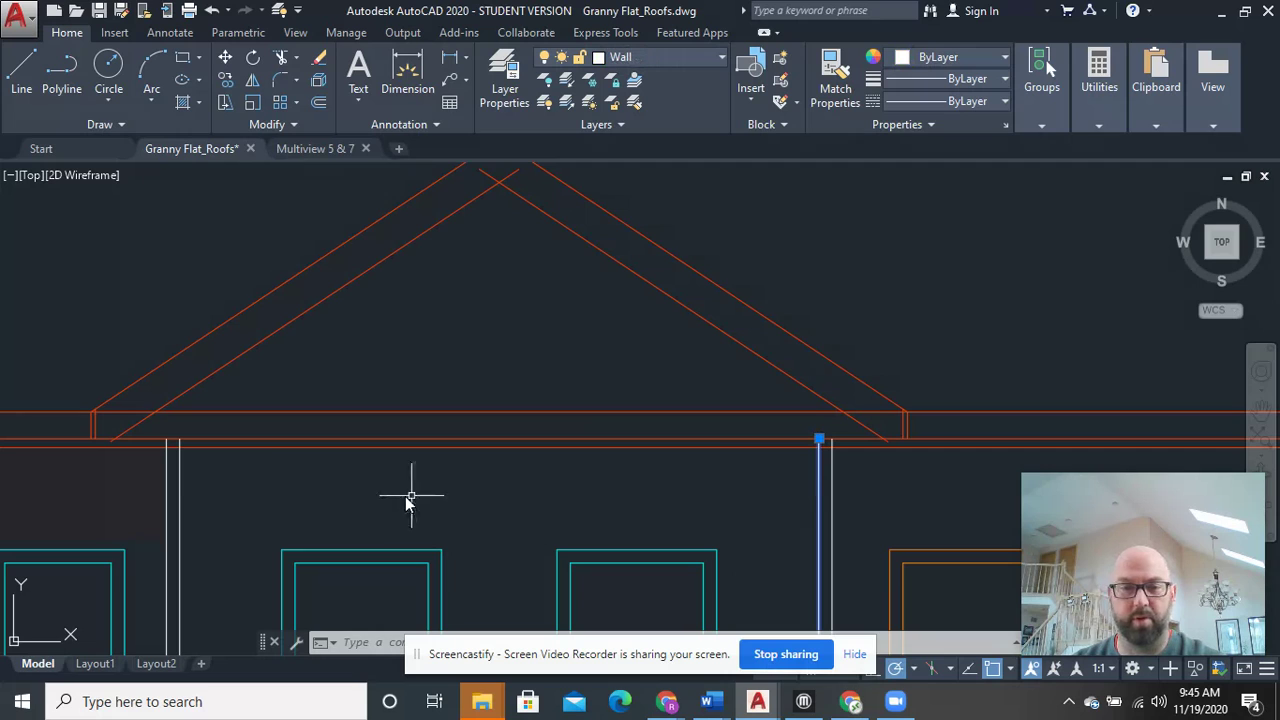
pyautogui.click(180, 479)
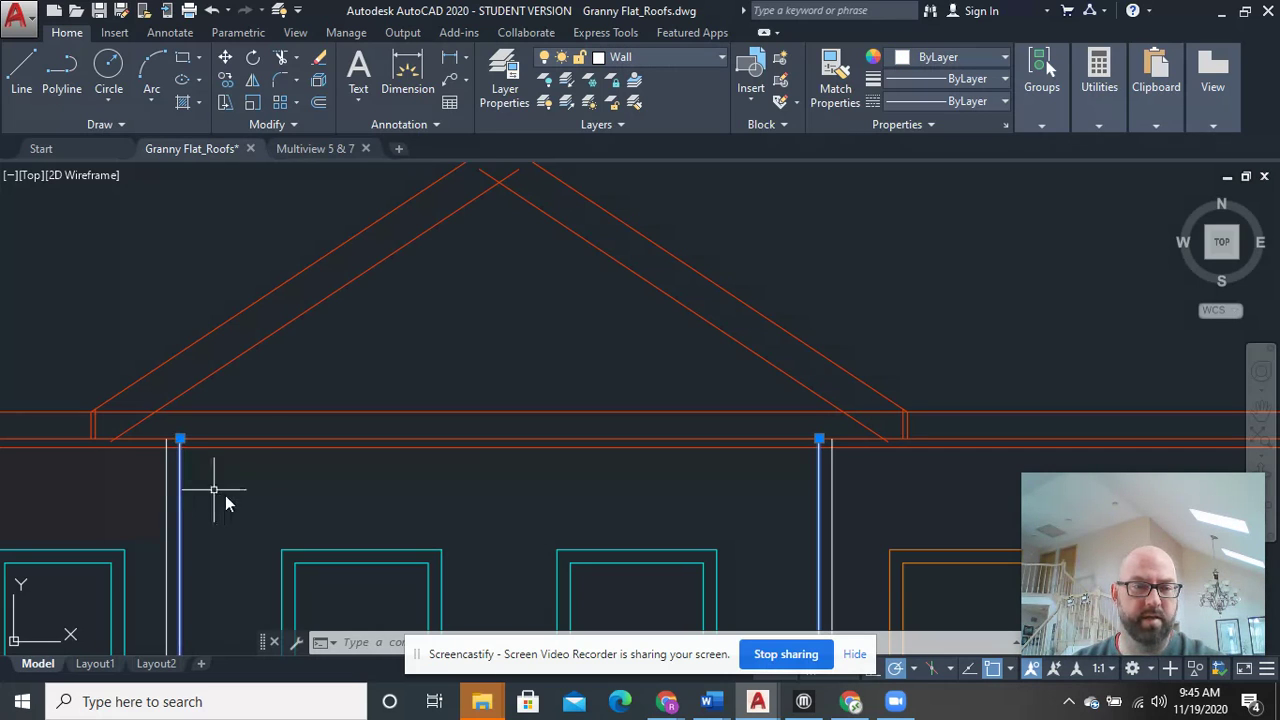
pyautogui.press('Escape')
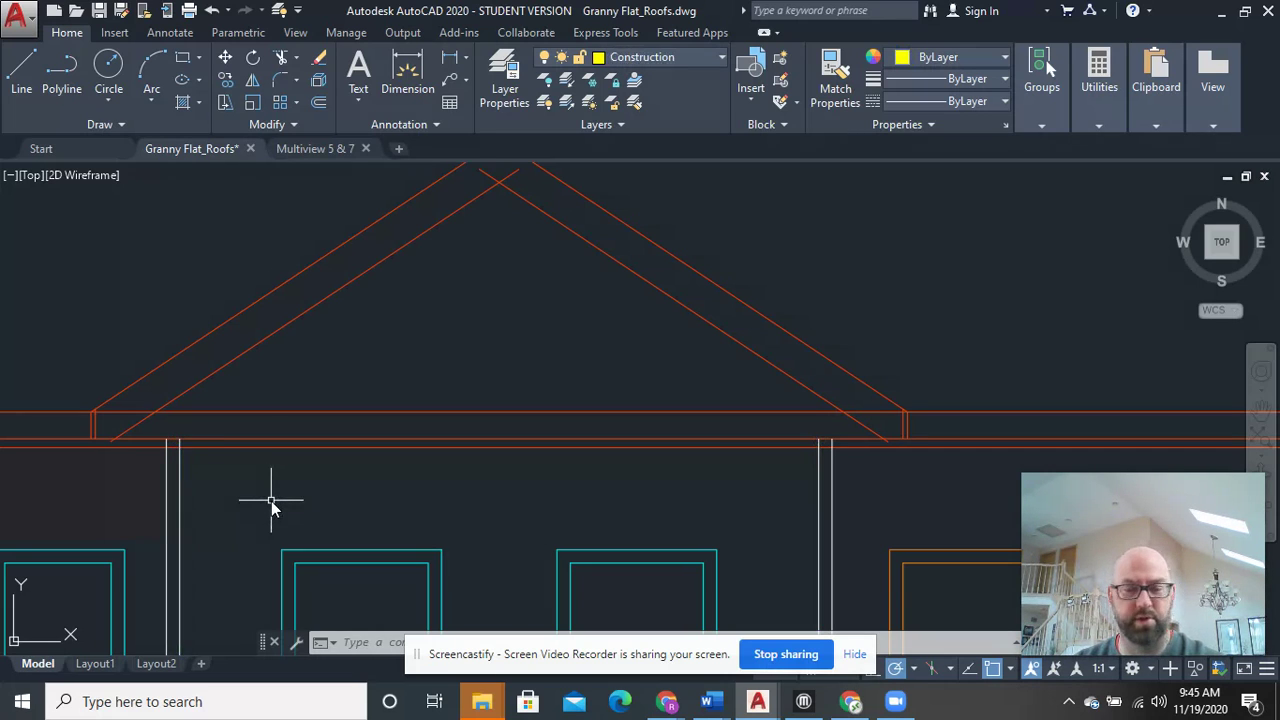
# Offset the inner line of each wall below the gable toward the space between the two walls
pyautogui.write('o')
pyautogui.press('Return')
pyautogui.press('Return')
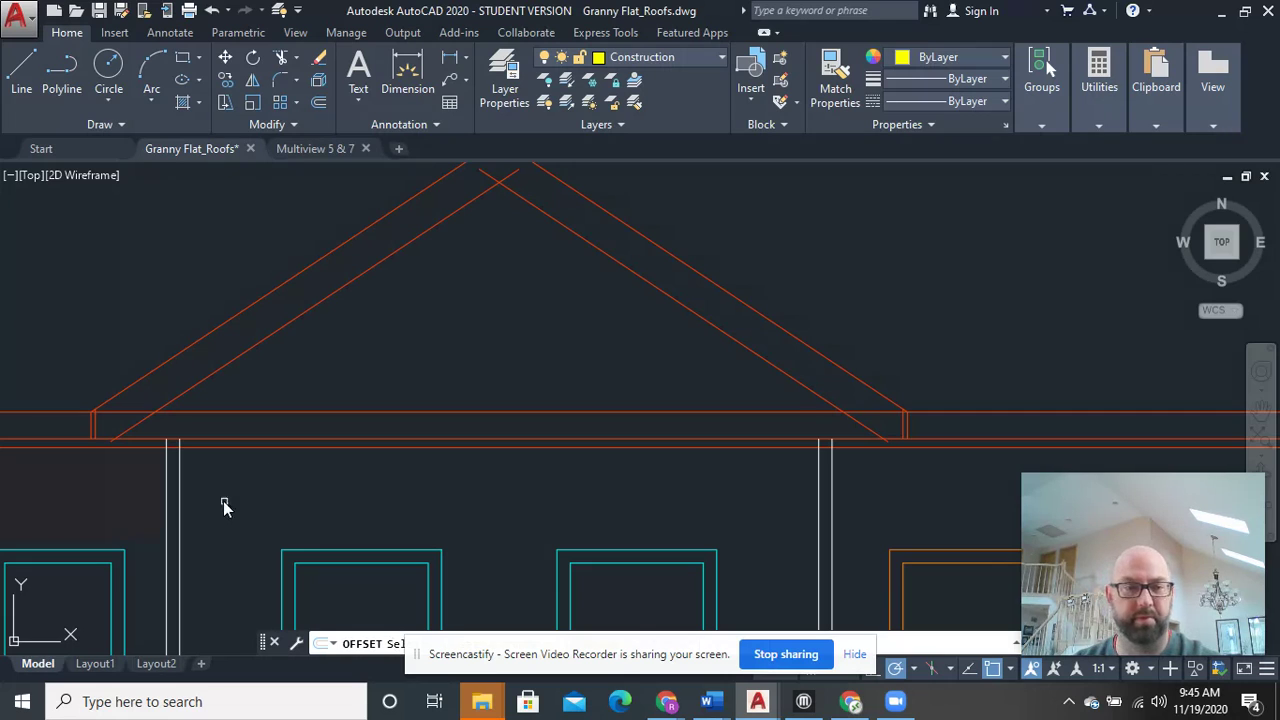
pyautogui.click(180, 470)
pyautogui.click(290, 500)
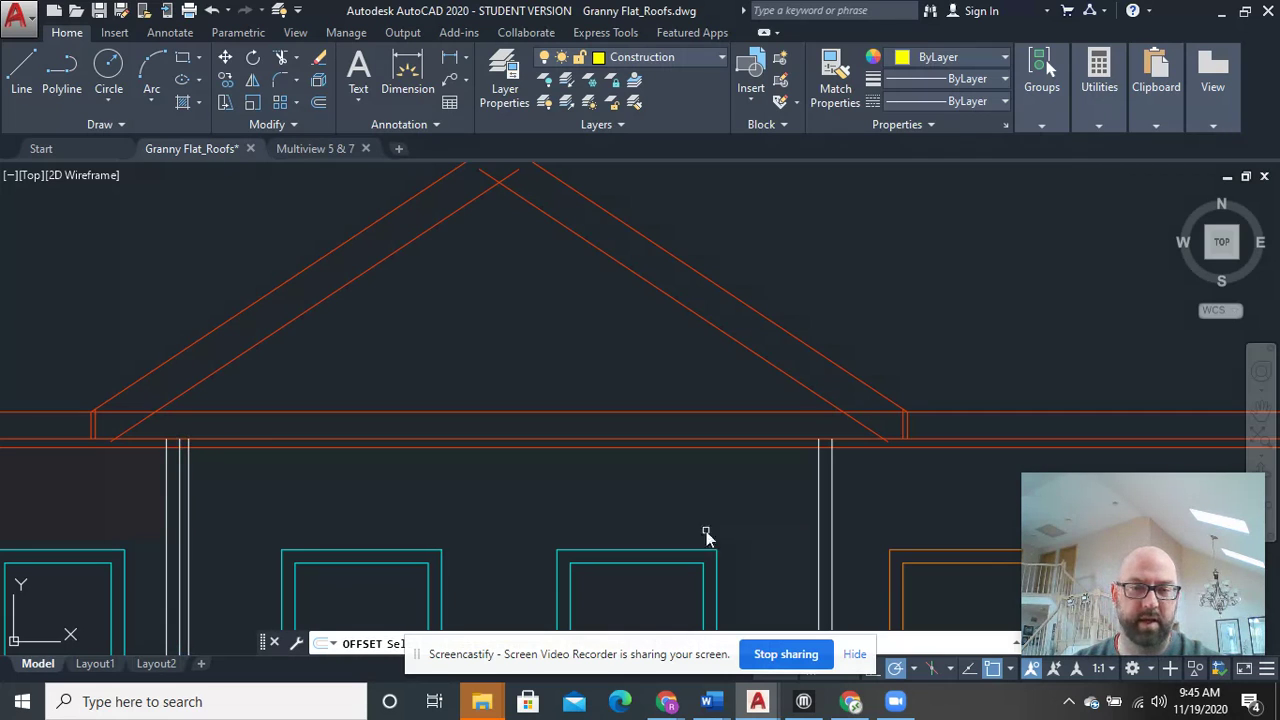
pyautogui.click(818, 501)
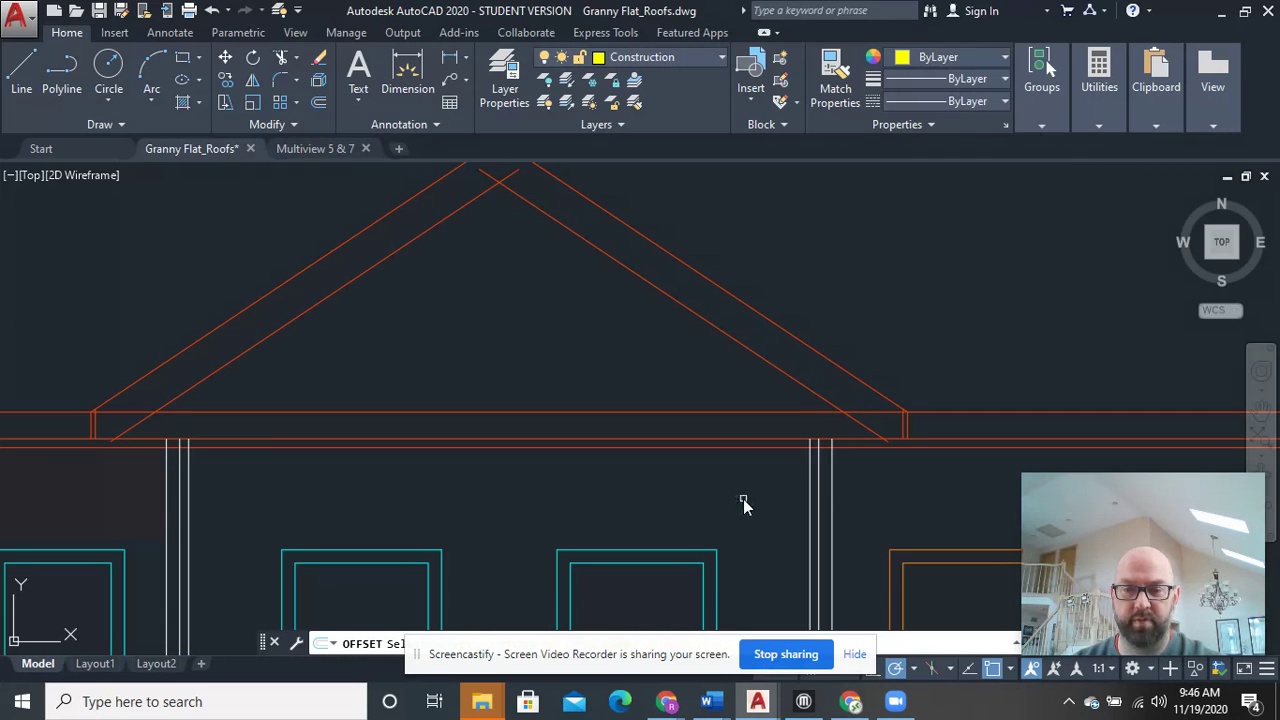
pyautogui.rightClick(757, 503)
pyautogui.click(790, 323)
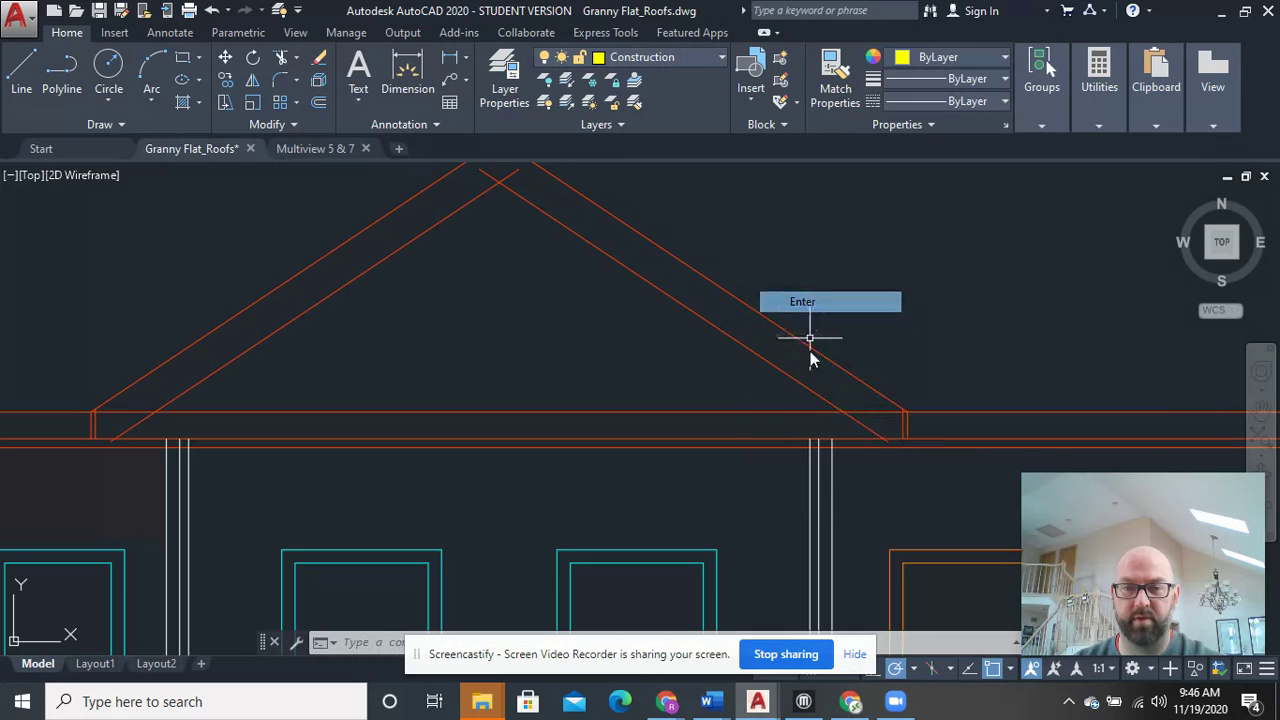
# Move the two newly offset wall lines below the gable to the Construction layer
pyautogui.click(812, 486)
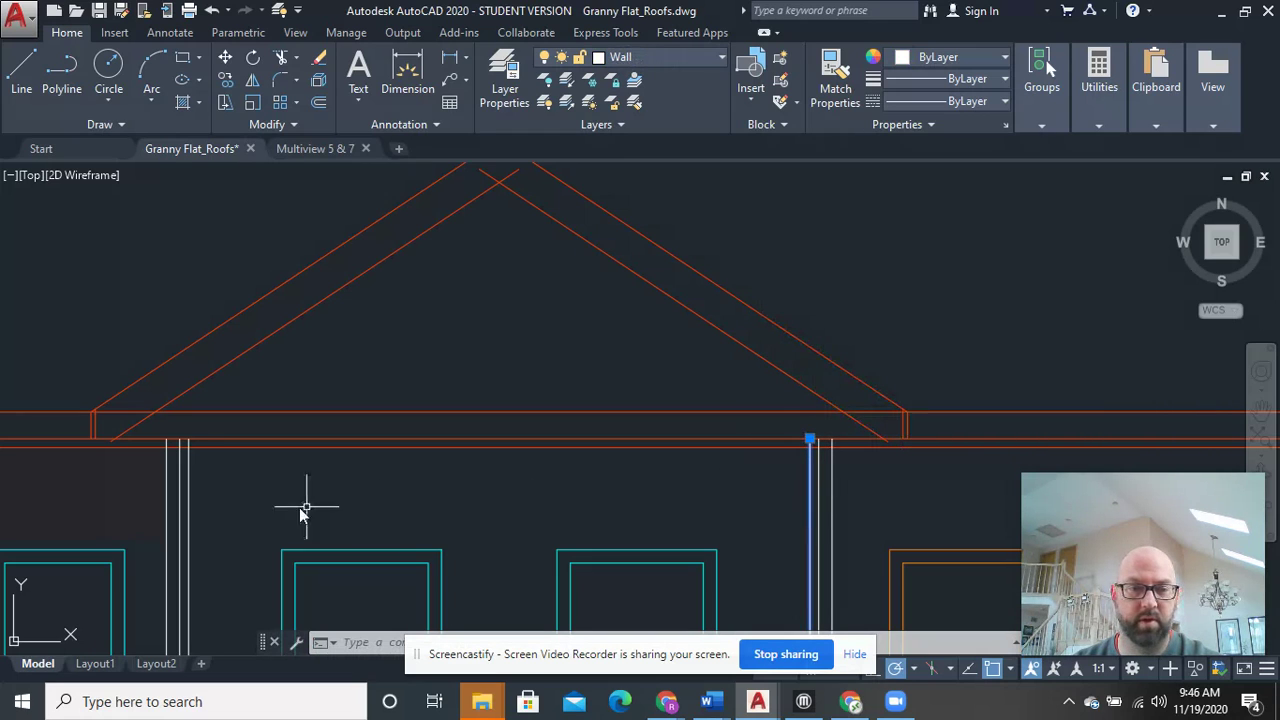
pyautogui.click(188, 470)
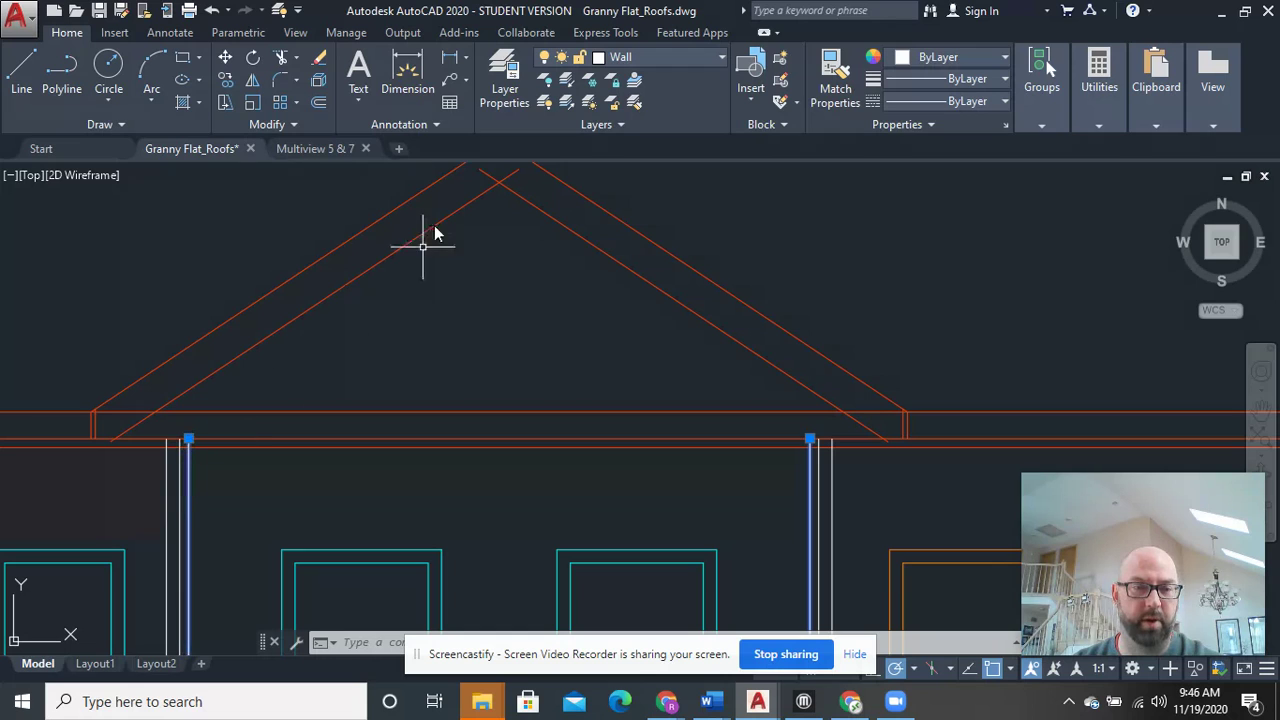
pyautogui.click(649, 56)
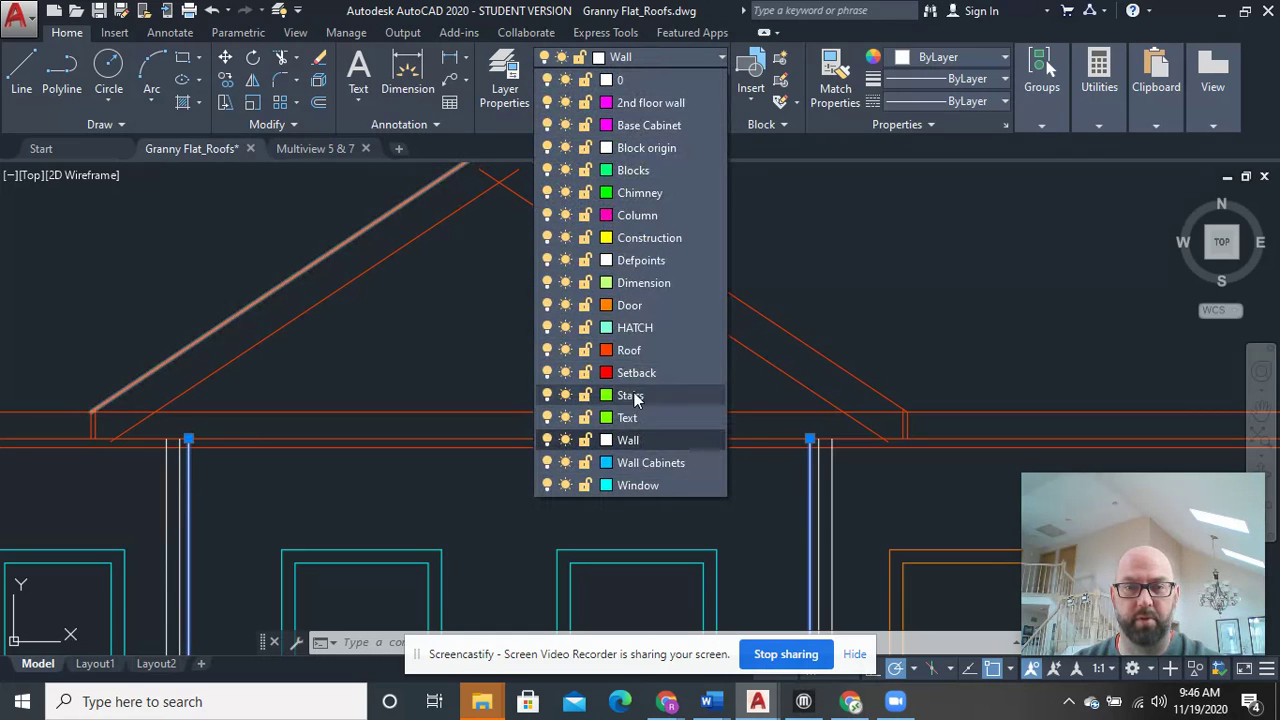
pyautogui.click(649, 238)
pyautogui.press('Escape')
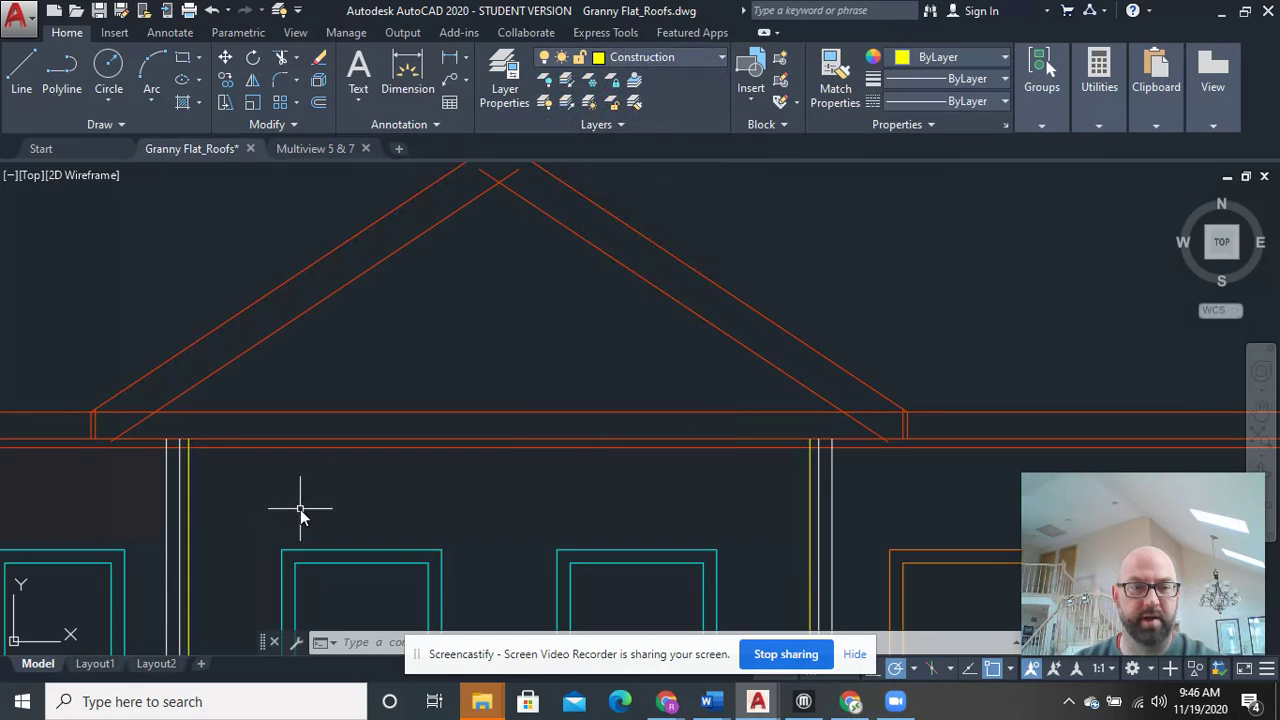
# Extend the two short vertical fascia lines at the gable's right end down to the lowest fascia line
pyautogui.moveTo(300, 509); pyautogui.dragTo(329, 506, button='middle')
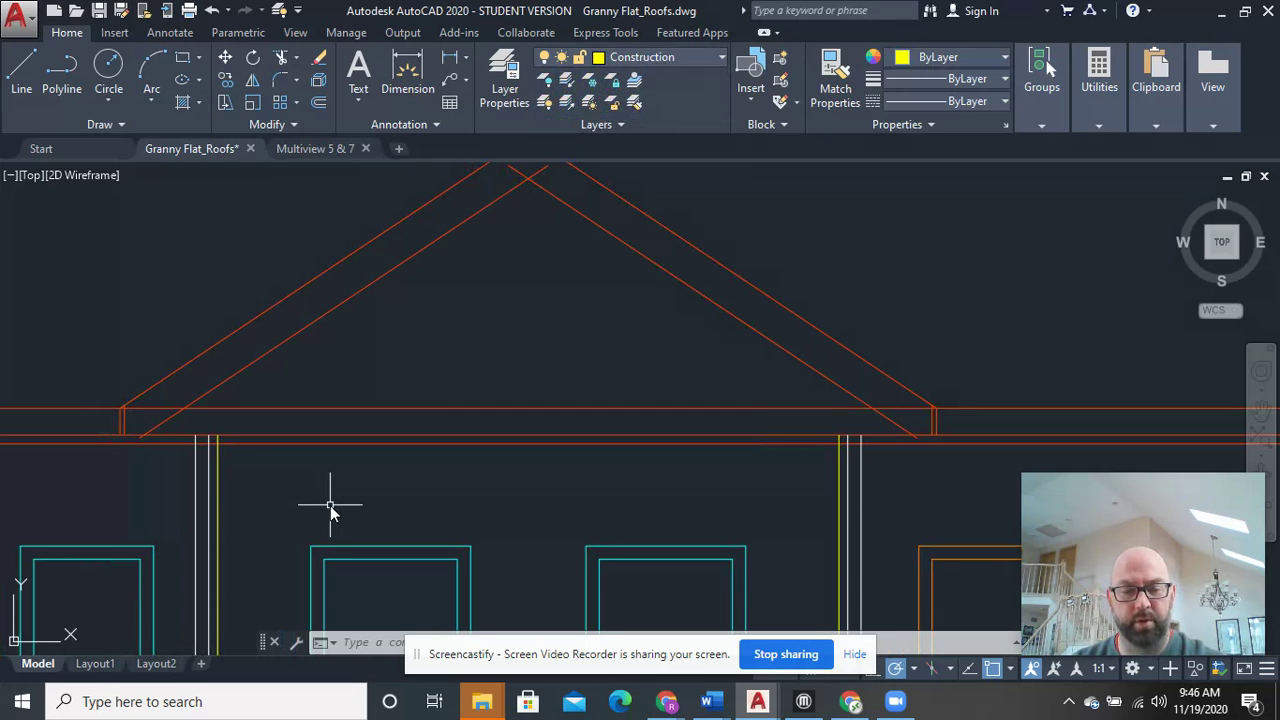
pyautogui.write('ex')
pyautogui.press('Return')
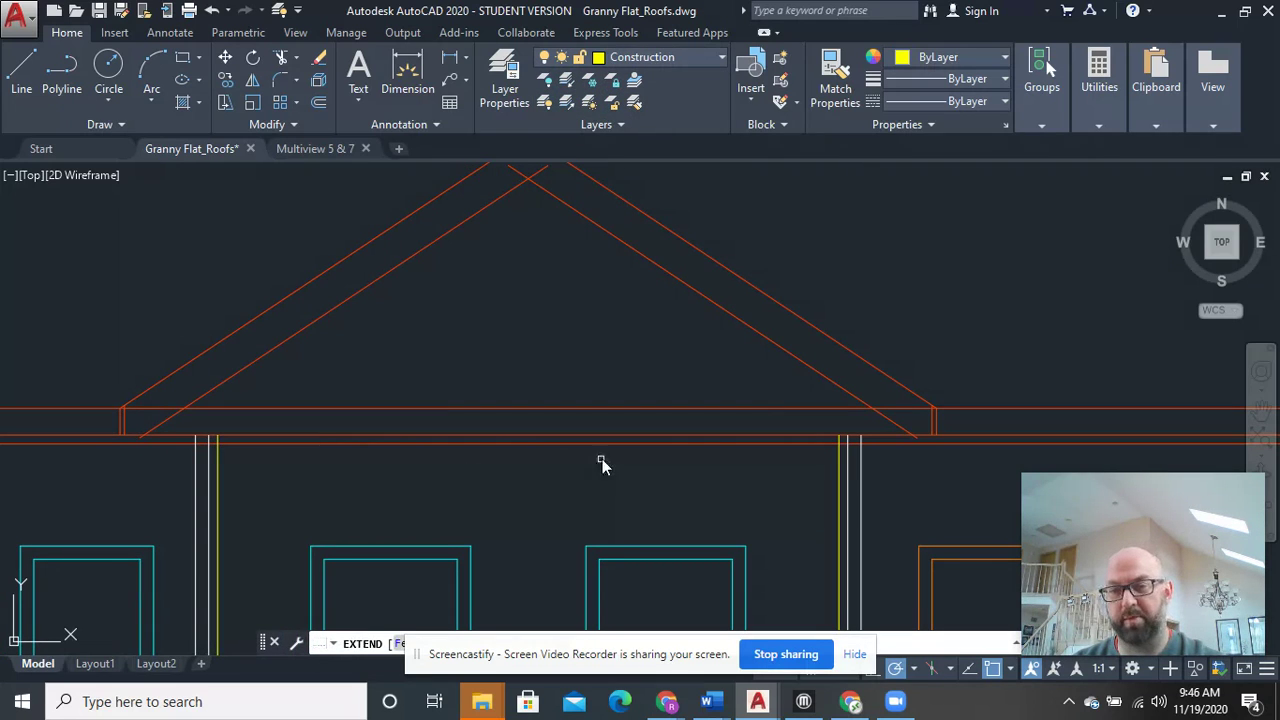
pyautogui.scroll(5, 947, 490)
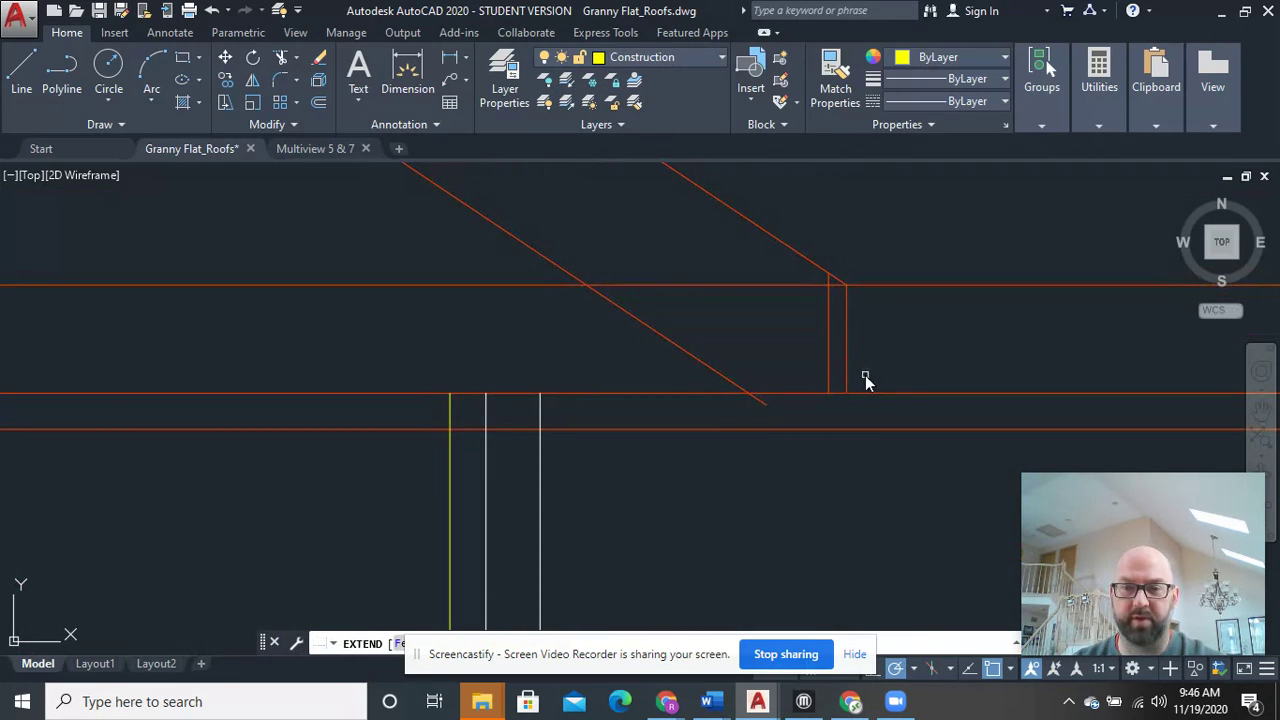
pyautogui.click(869, 384)
pyautogui.click(808, 347)
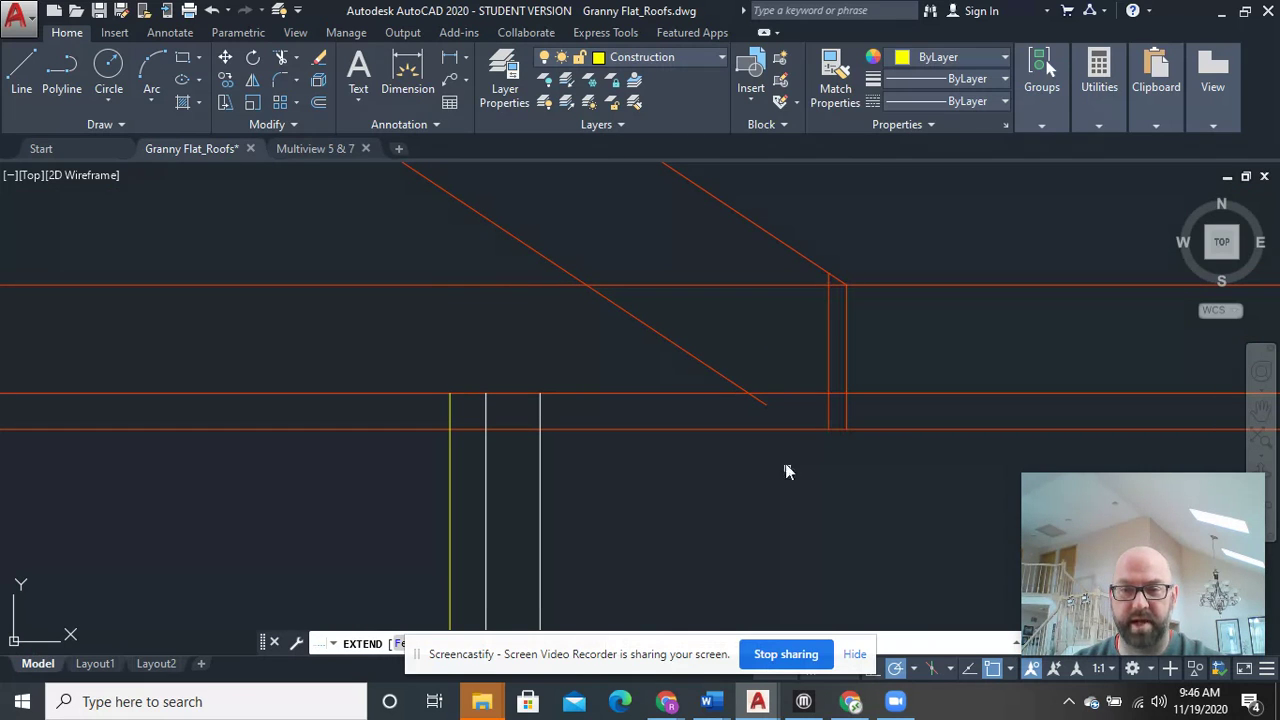
pyautogui.scroll(-4, 677, 489)
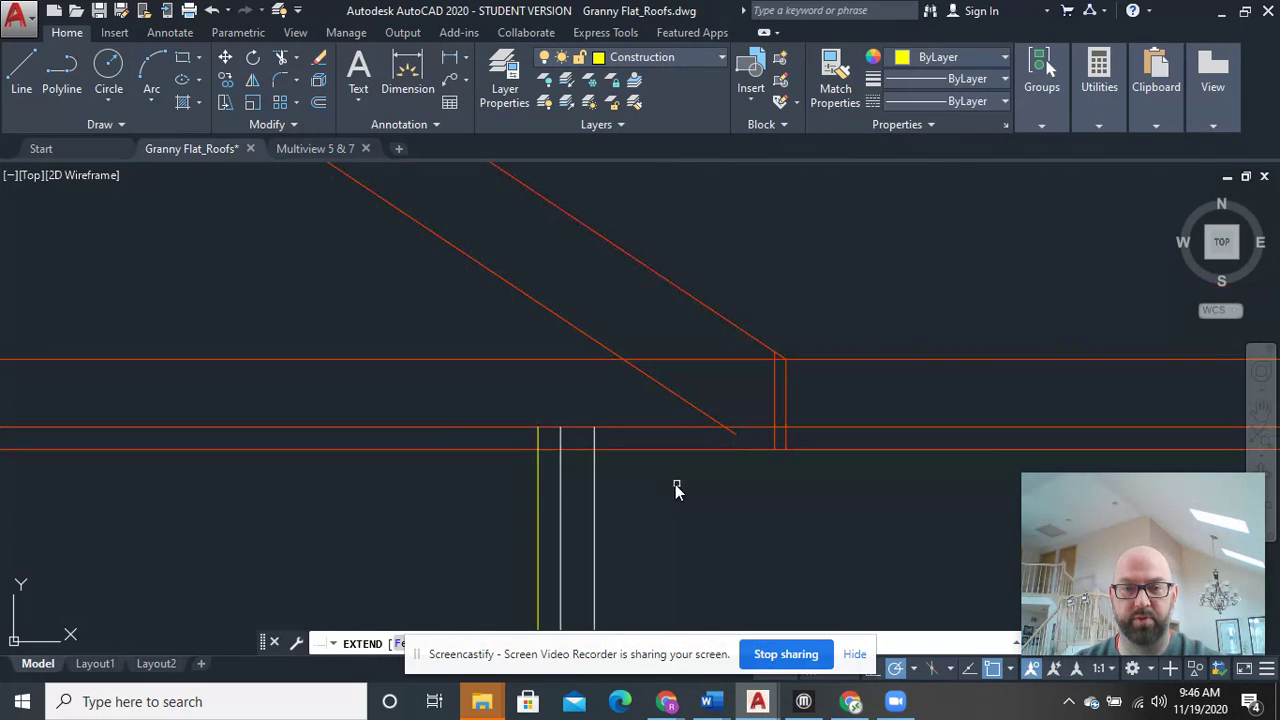
# Extend both vertical construction lines upward to meet the inner sloping lines of the gable
pyautogui.scroll(5, 769, 466)
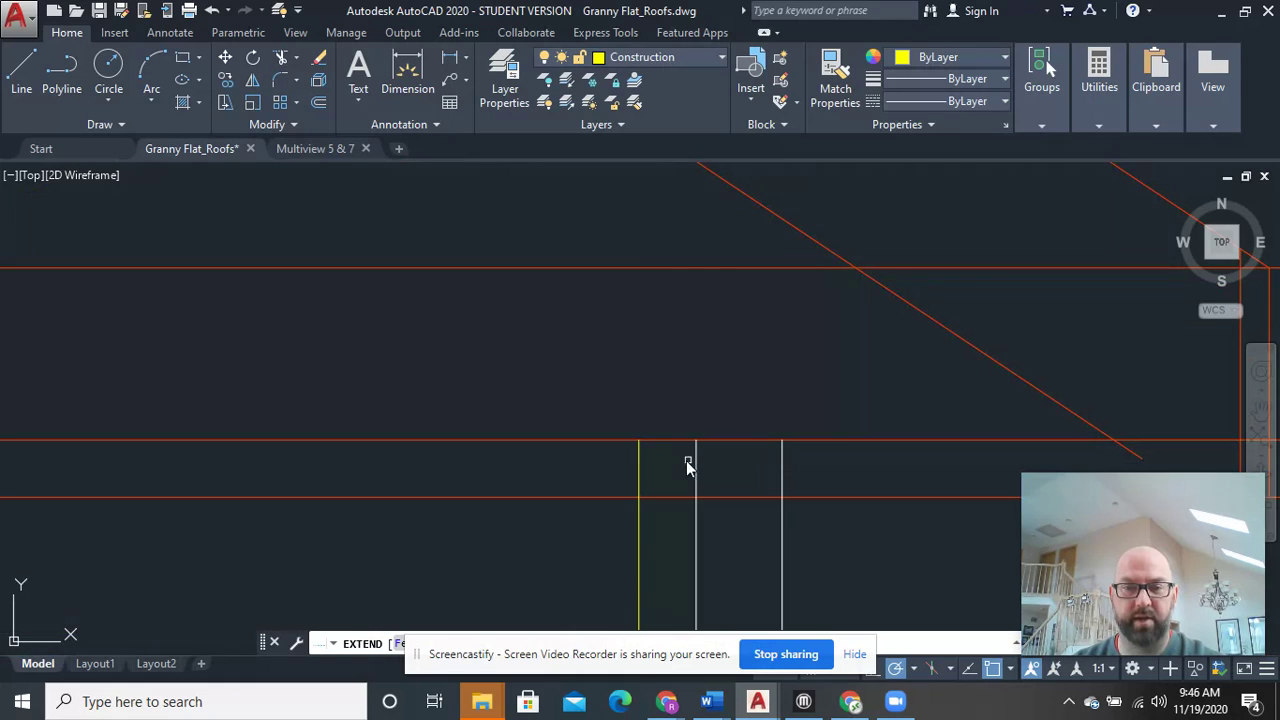
pyautogui.click(639, 462)
pyautogui.click(637, 300)
pyautogui.scroll(-4, 655, 325)
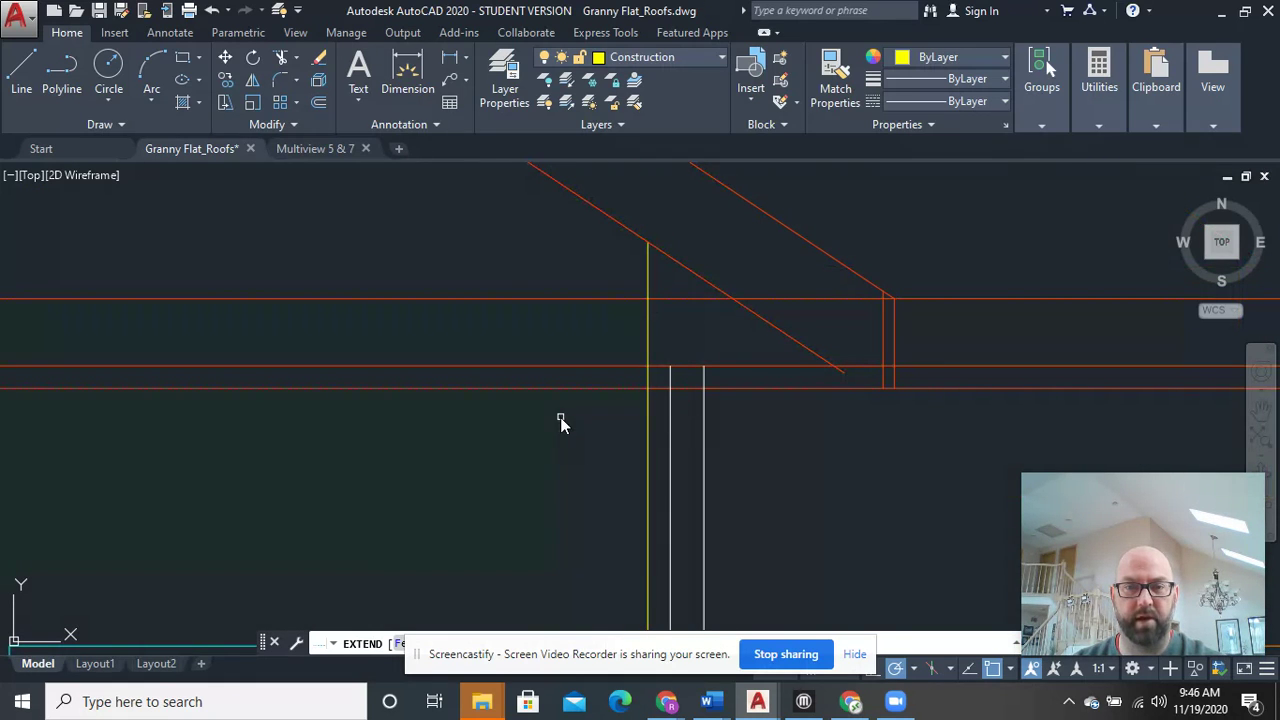
pyautogui.moveTo(577, 477); pyautogui.dragTo(847, 477, button='middle')
pyautogui.scroll(-2, 847, 477)
pyautogui.moveTo(303, 469)
pyautogui.mouseDown(button='middle')
pyautogui.moveTo(686, 457)
pyautogui.moveTo(560, 403)
pyautogui.mouseUp(button='middle')
pyautogui.scroll(4, 553, 403)
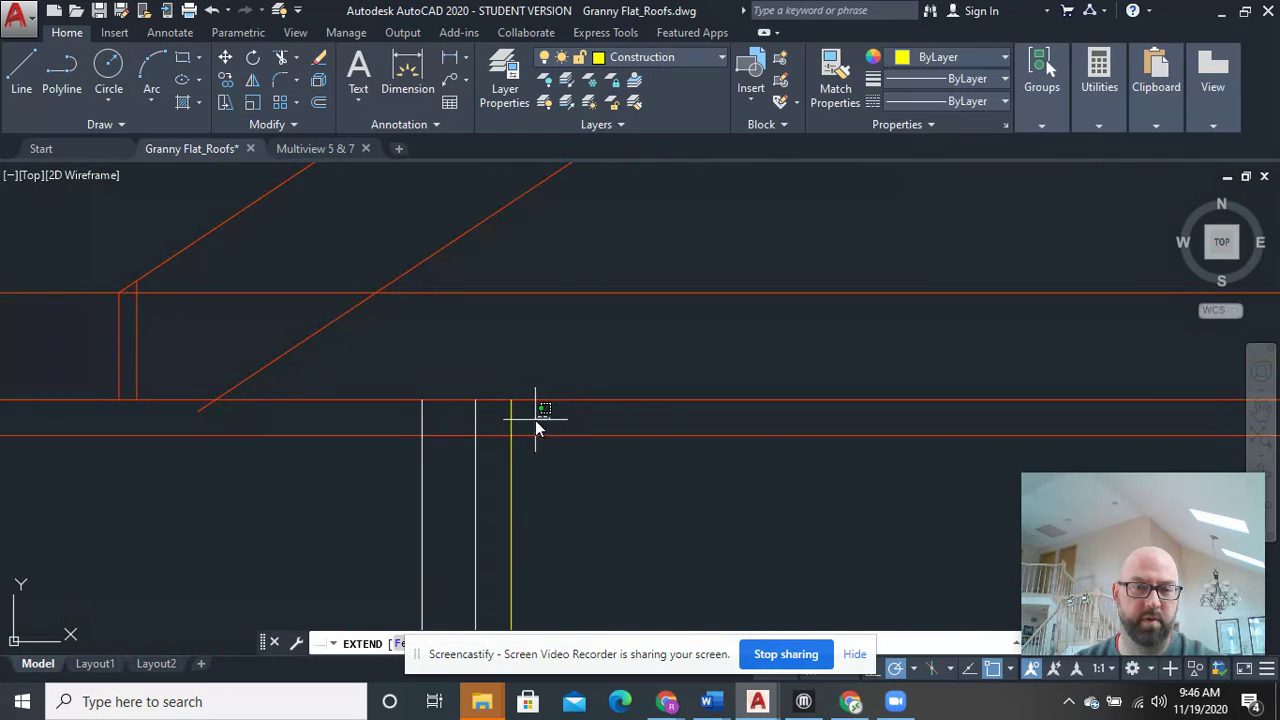
pyautogui.click(508, 410)
pyautogui.click(510, 320)
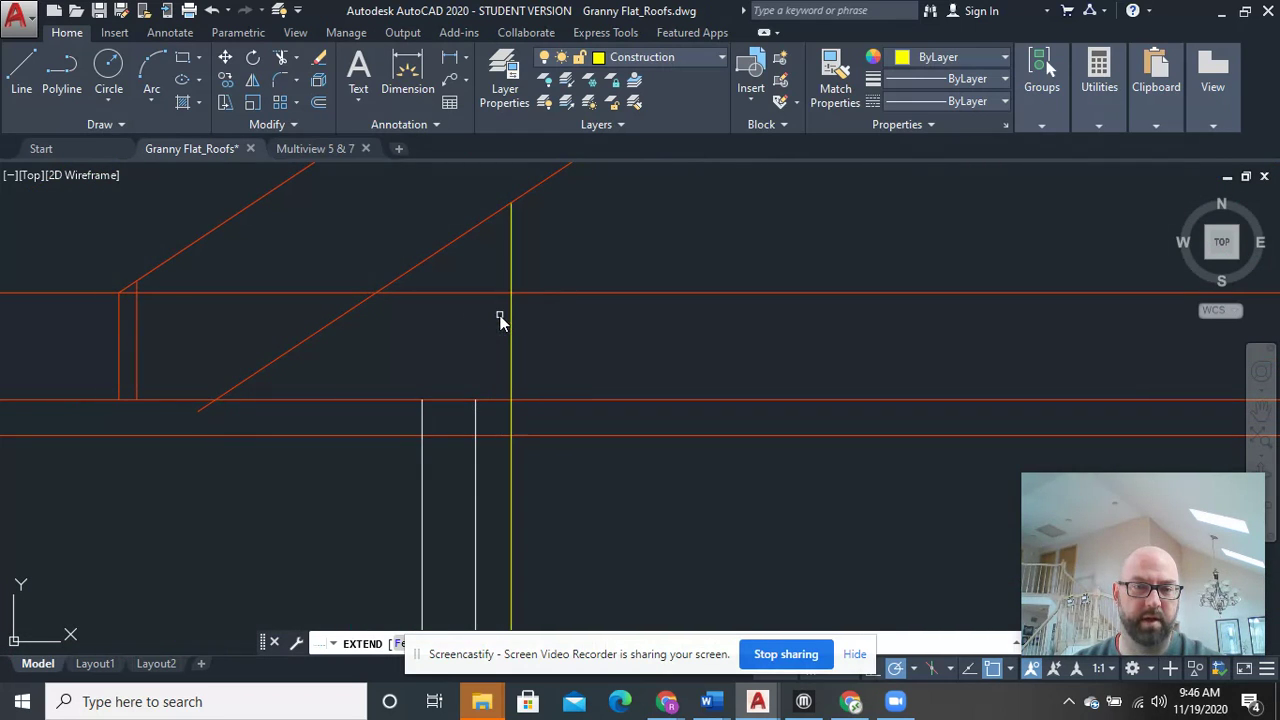
# Extend the two short vertical fascia lines at the gable's left end down to the lowest fascia line
pyautogui.scroll(-2, 500, 330)
pyautogui.moveTo(303, 370); pyautogui.dragTo(224, 358)
pyautogui.rightClick(263, 410)
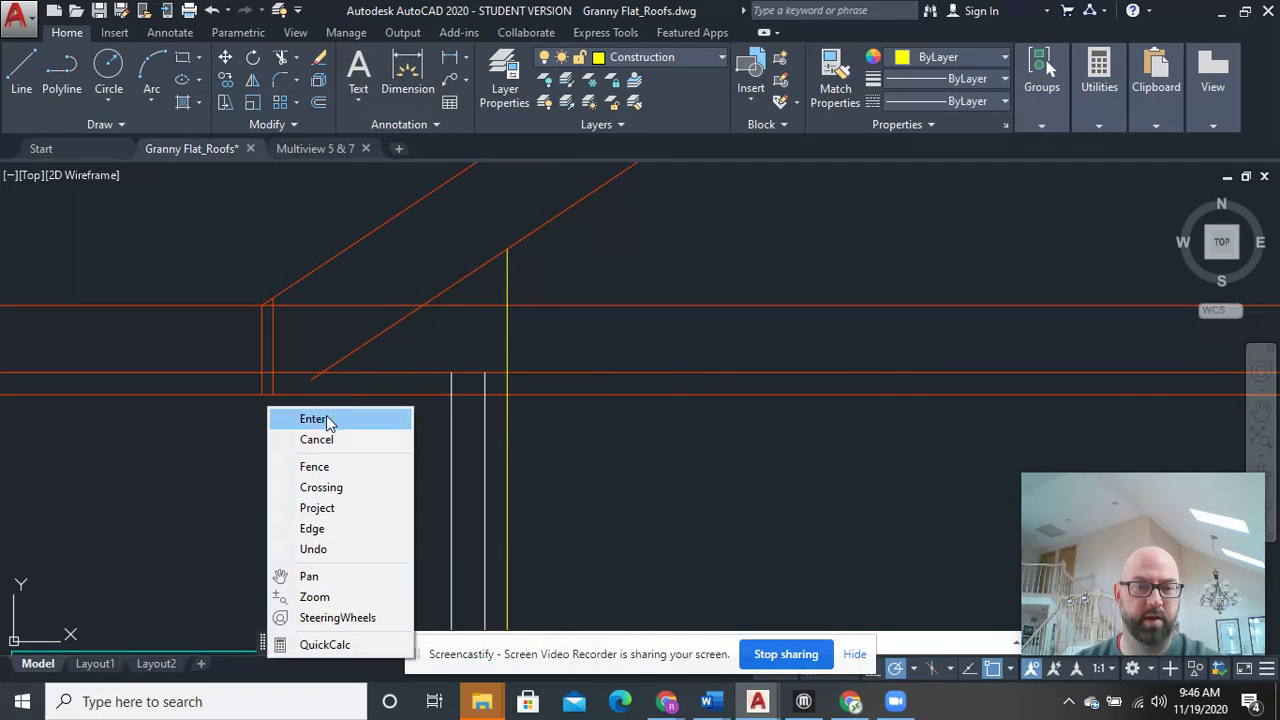
pyautogui.click(329, 420)
pyautogui.scroll(-2, 620, 415)
pyautogui.moveTo(840, 420); pyautogui.dragTo(632, 455, button='middle')
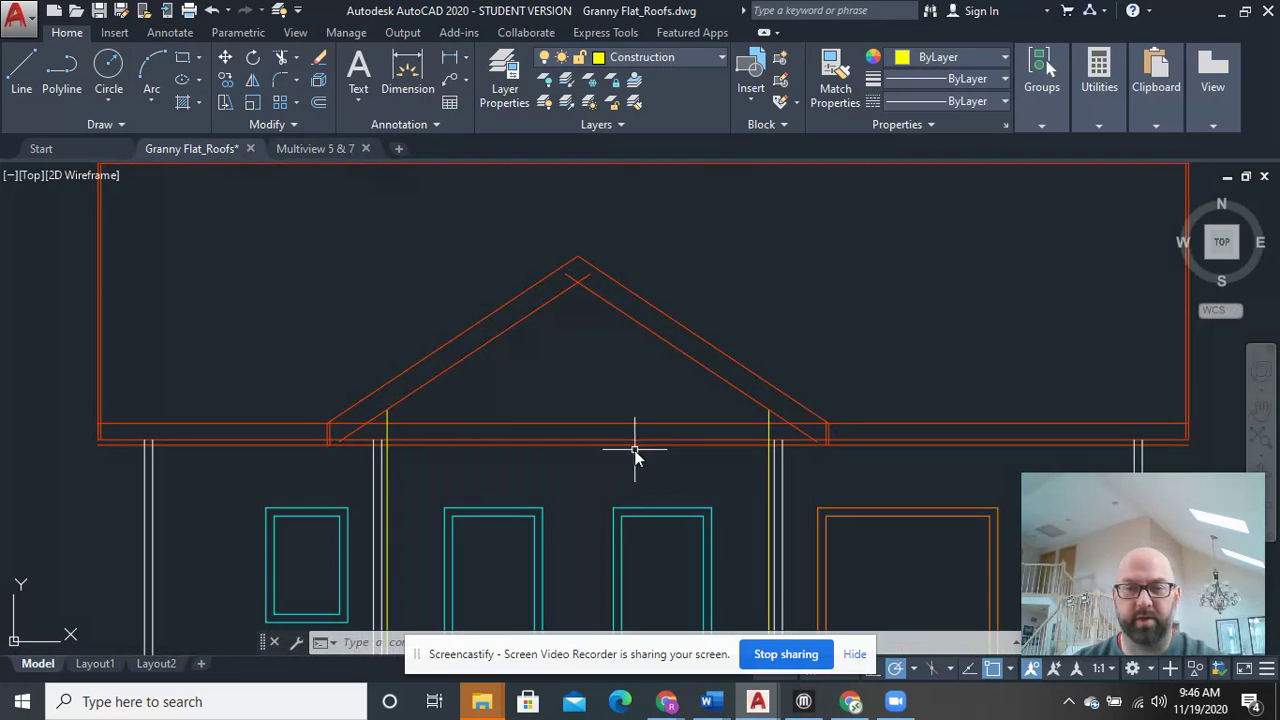
# Draw a vertical line on the Construction layer from the crossing of the gable's inner sloping lines up to its peak
pyautogui.moveTo(669, 389); pyautogui.dragTo(646, 451, button='middle')
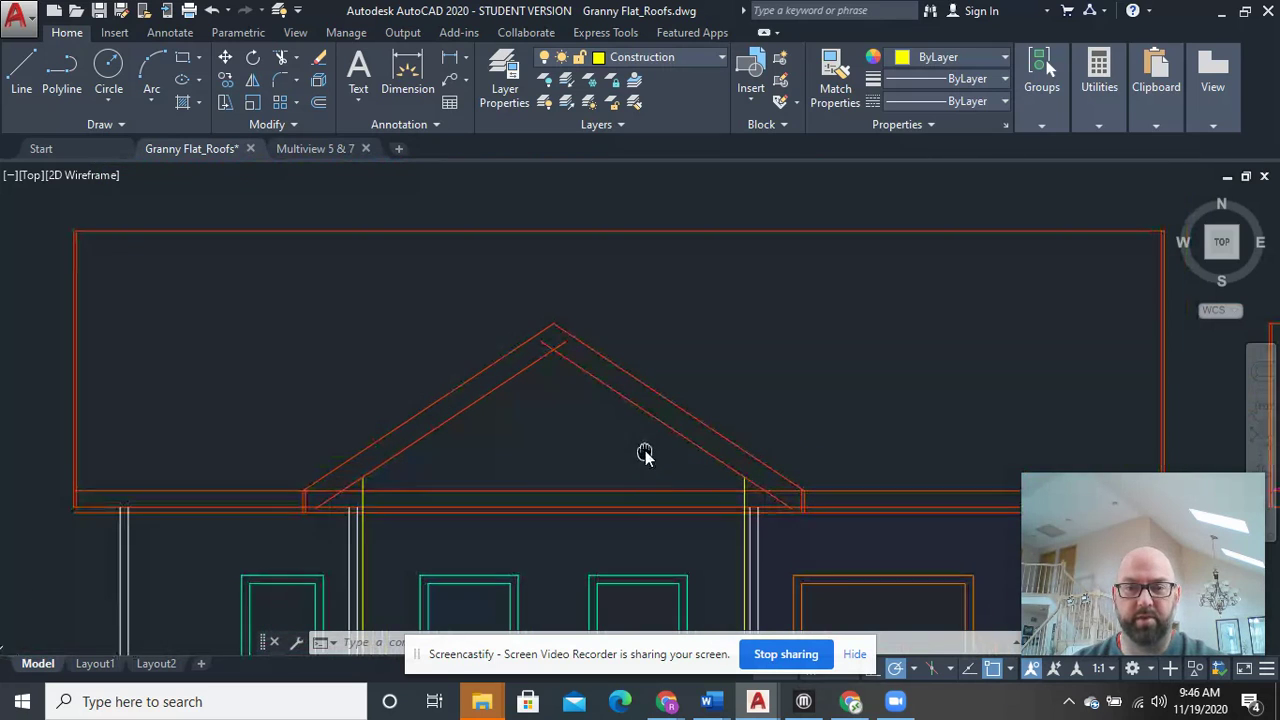
pyautogui.click(21, 72)
pyautogui.scroll(3, 557, 342)
pyautogui.click(535, 358)
pyautogui.click(535, 255)
pyautogui.rightClick(681, 211)
pyautogui.click(705, 222)
pyautogui.scroll(-3, 680, 275)
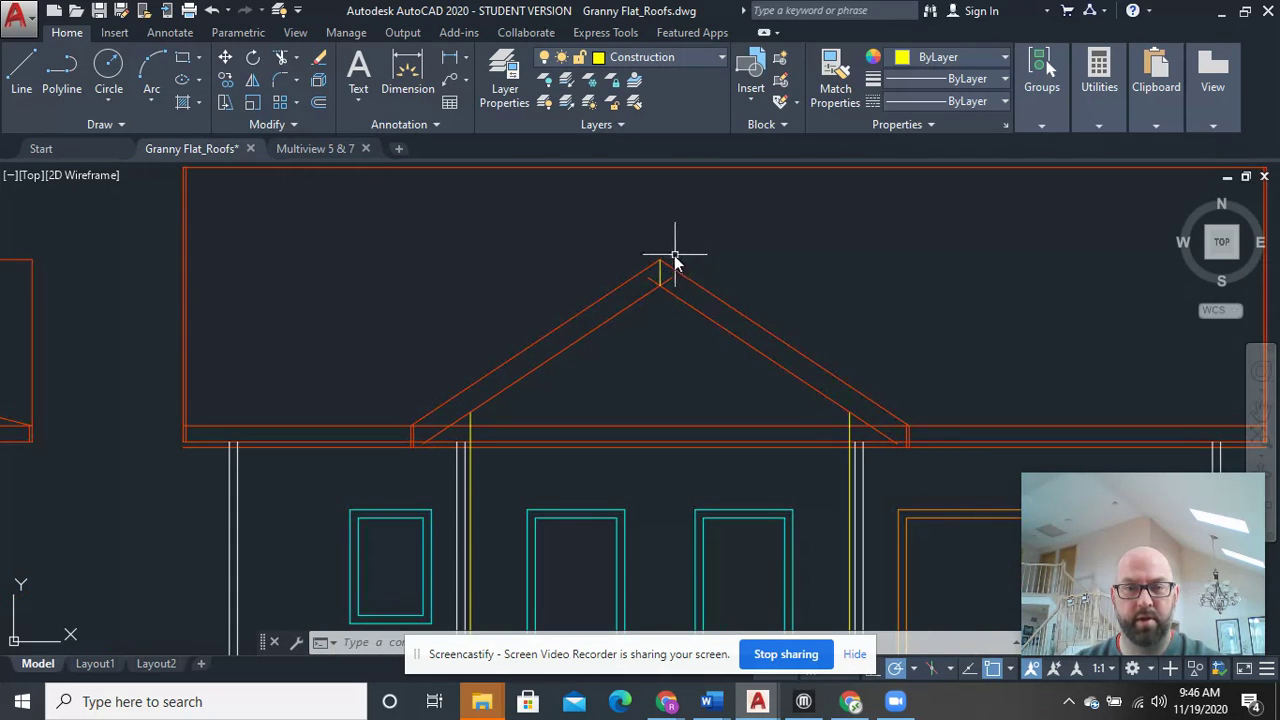
pyautogui.scroll(3, 666, 286)
pyautogui.scroll(-3, 445, 450)
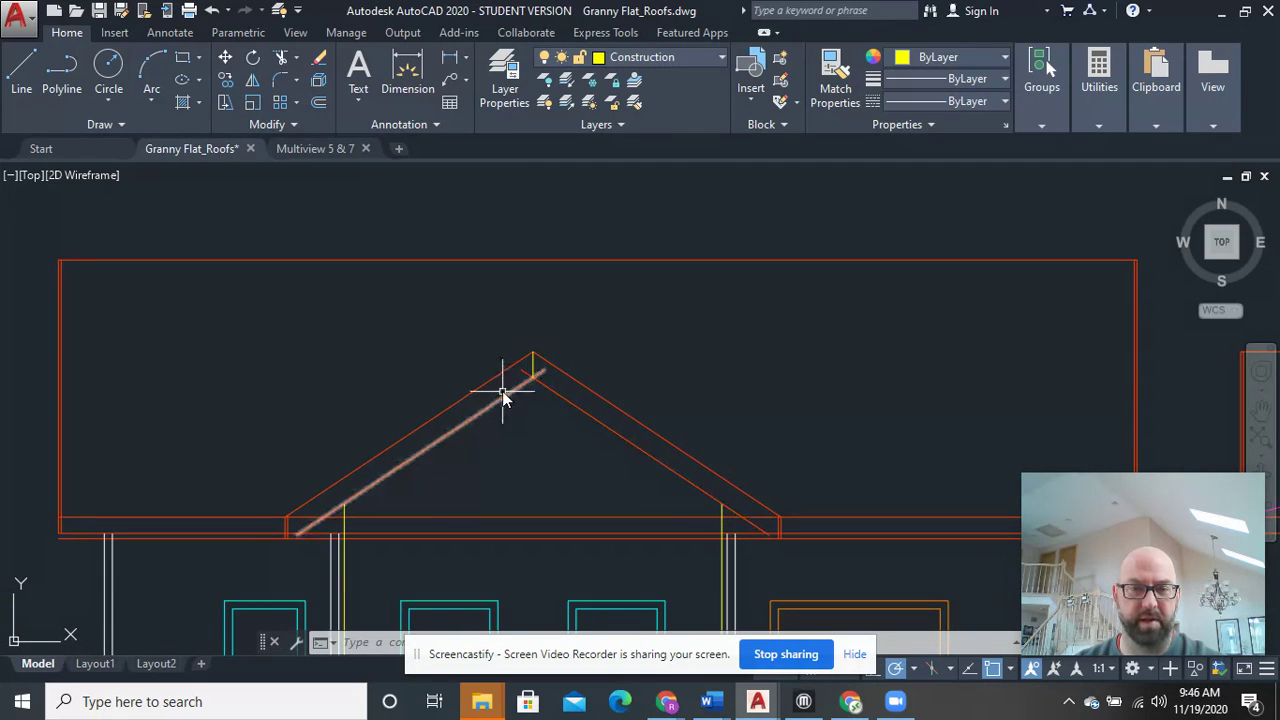
# Trim the ends of the two inner sloping lines that overshoot their crossing below the gable's peak
pyautogui.scroll(4, 510, 380)
pyautogui.write('tr')
pyautogui.press('Return')
pyautogui.click(648, 352)
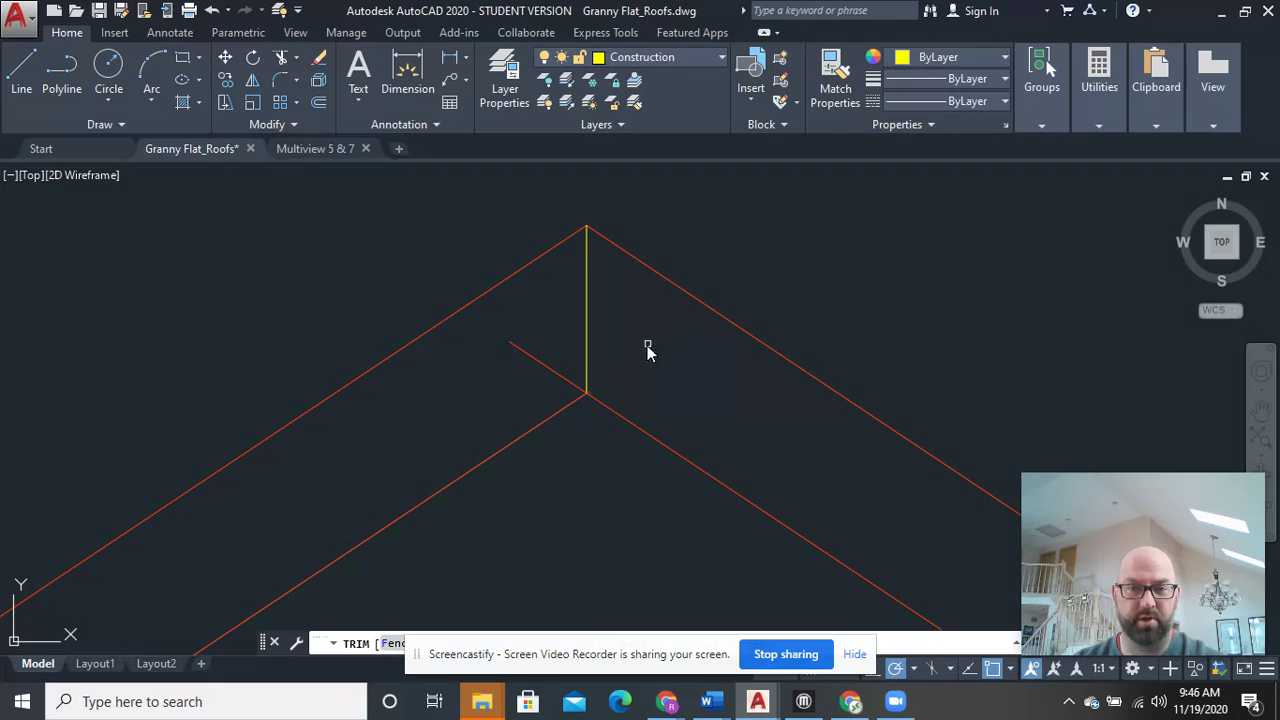
pyautogui.click(548, 387)
pyautogui.click(506, 349)
pyautogui.rightClick(506, 349)
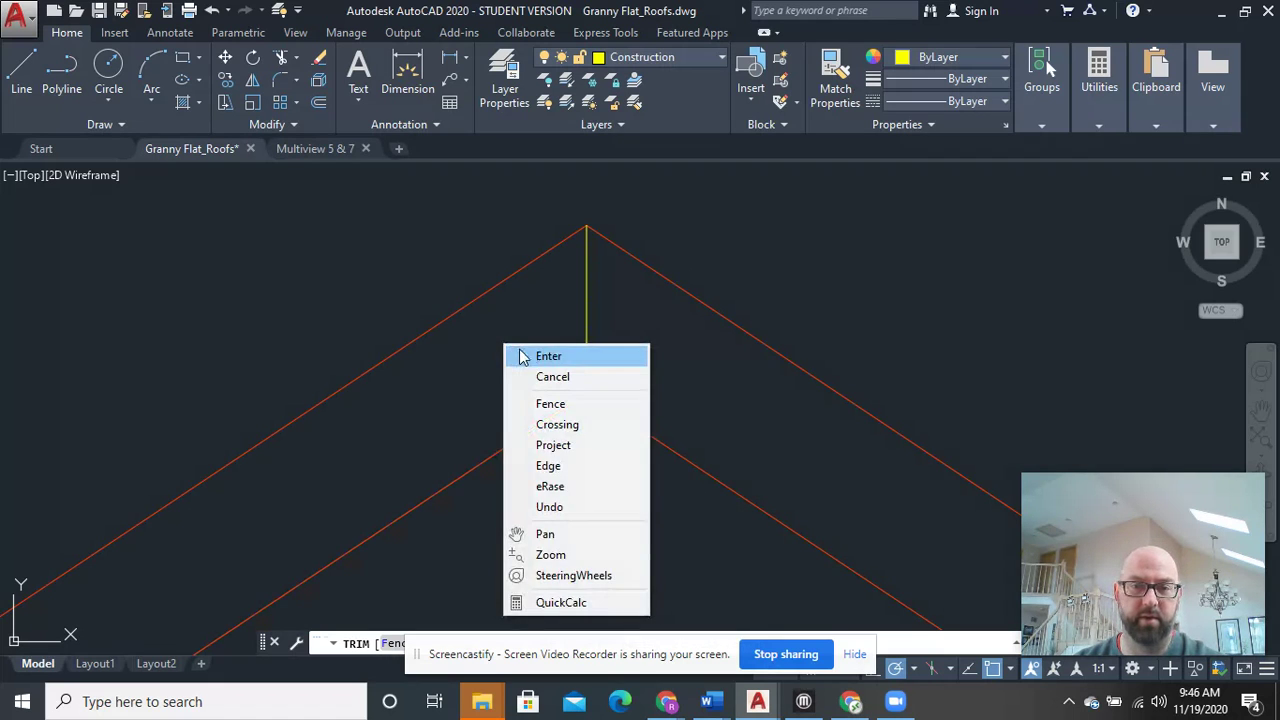
pyautogui.click(527, 357)
# Trim both vertical construction lines off below the lowest fascia line at the gable's right and left sides
pyautogui.scroll(-5, 527, 355)
pyautogui.moveTo(711, 480); pyautogui.dragTo(520, 340, button='middle')
pyautogui.scroll(4, 641, 428)
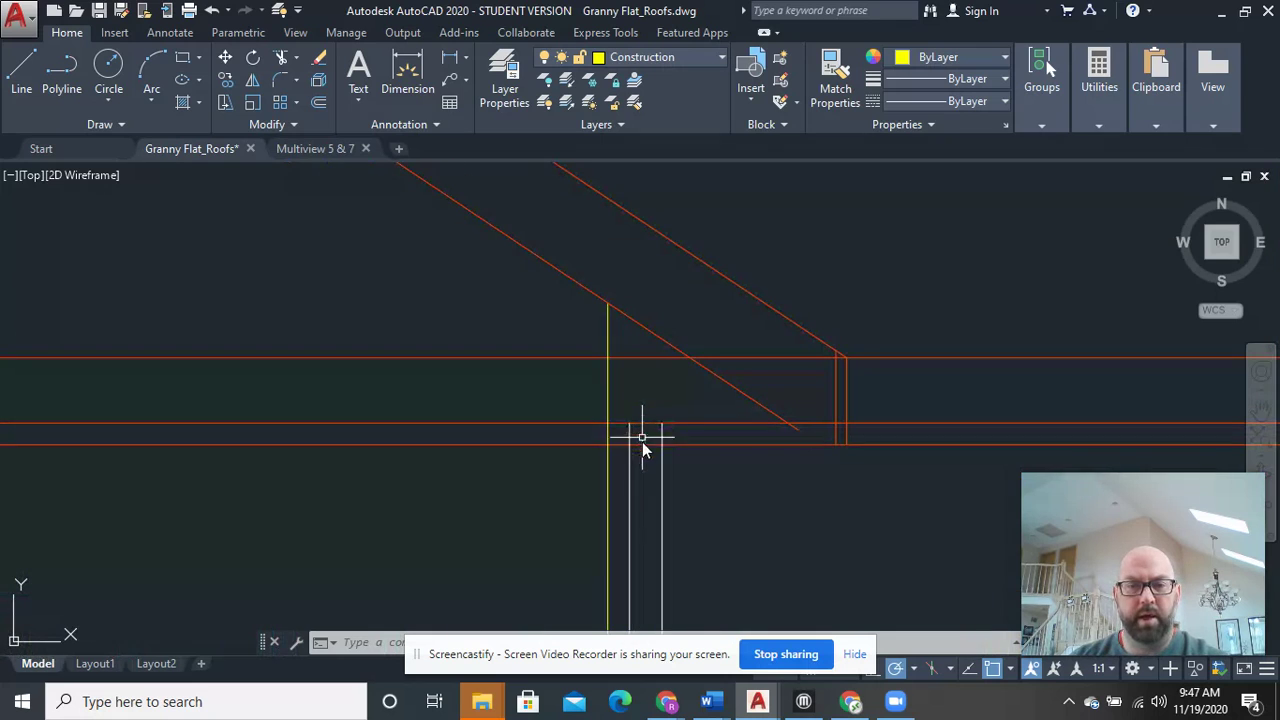
pyautogui.moveTo(646, 500); pyautogui.dragTo(643, 476, button='middle')
pyautogui.write('tr')
pyautogui.press('Return')
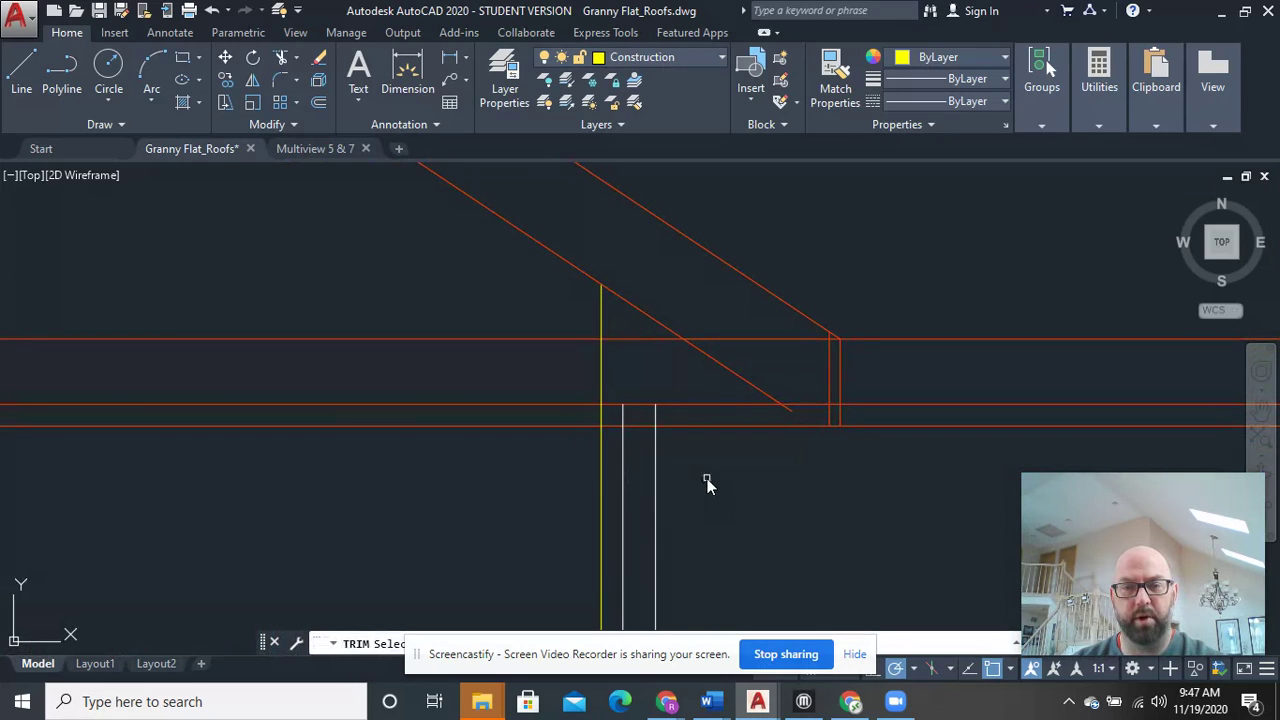
pyautogui.click(606, 459)
pyautogui.scroll(-2, 534, 478)
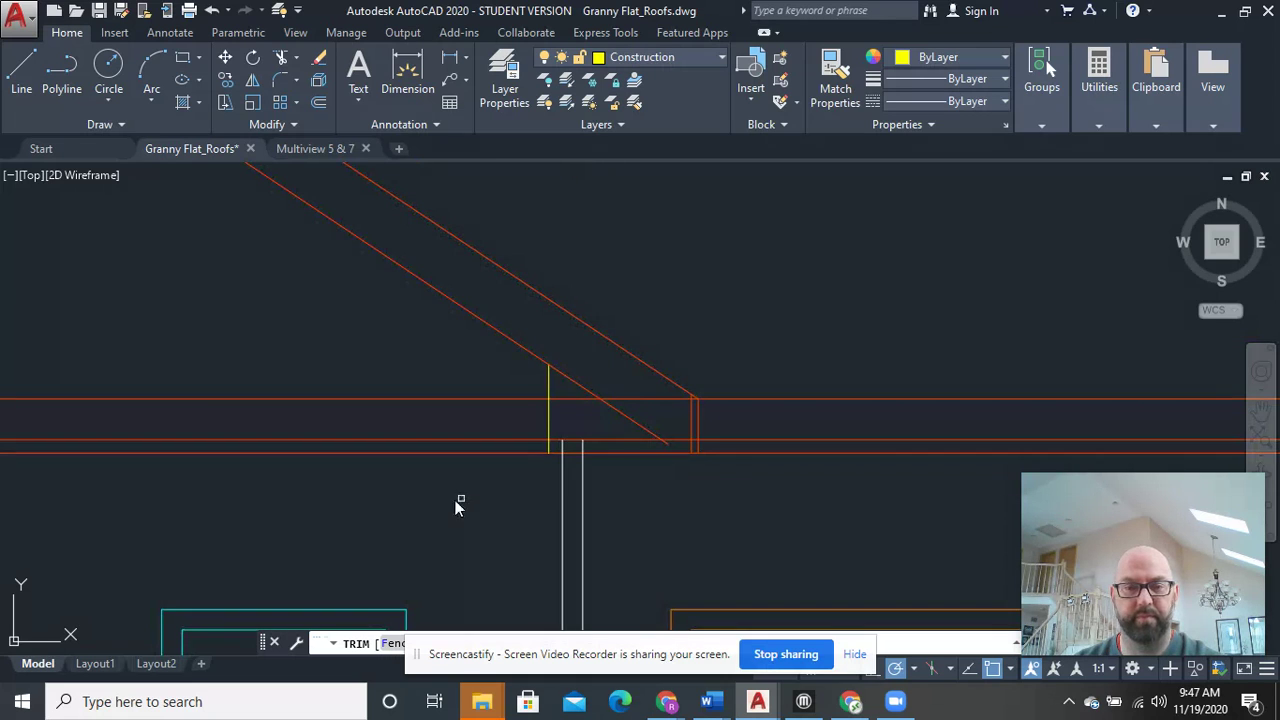
pyautogui.moveTo(455, 500)
pyautogui.mouseDown(button='middle')
pyautogui.moveTo(510, 470)
pyautogui.moveTo(930, 457)
pyautogui.mouseUp(button='middle')
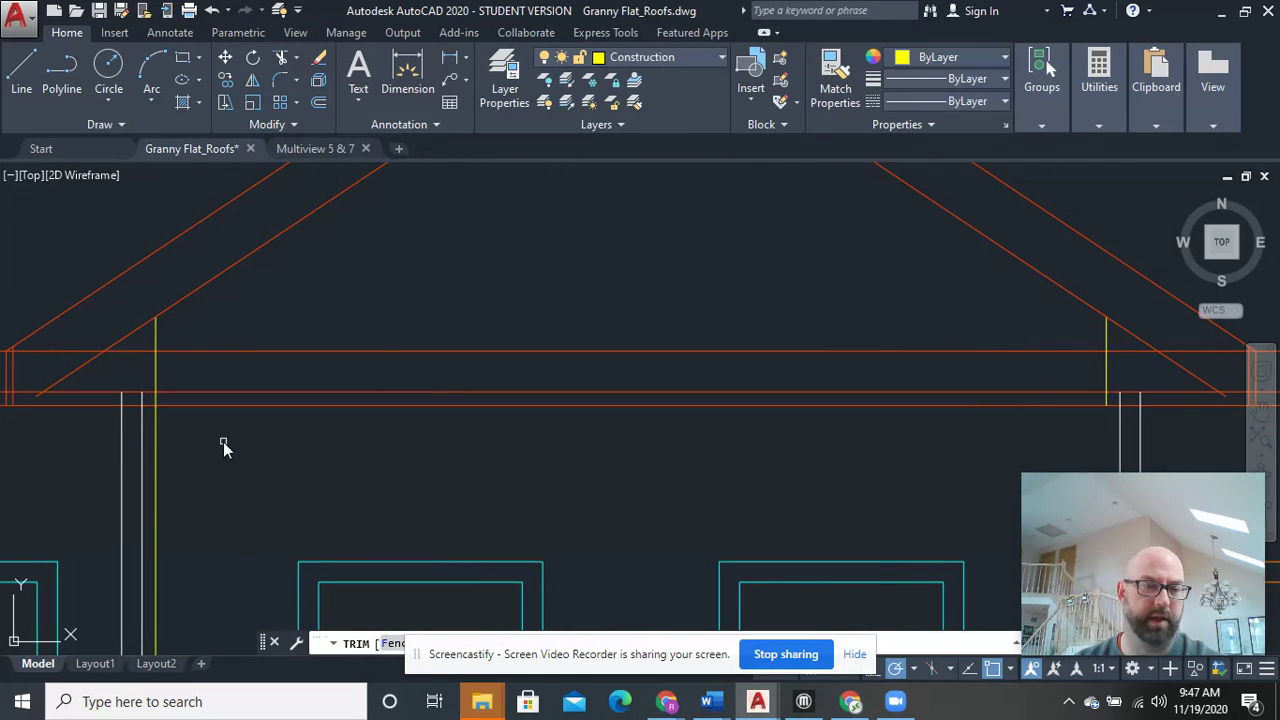
pyautogui.click(155, 420)
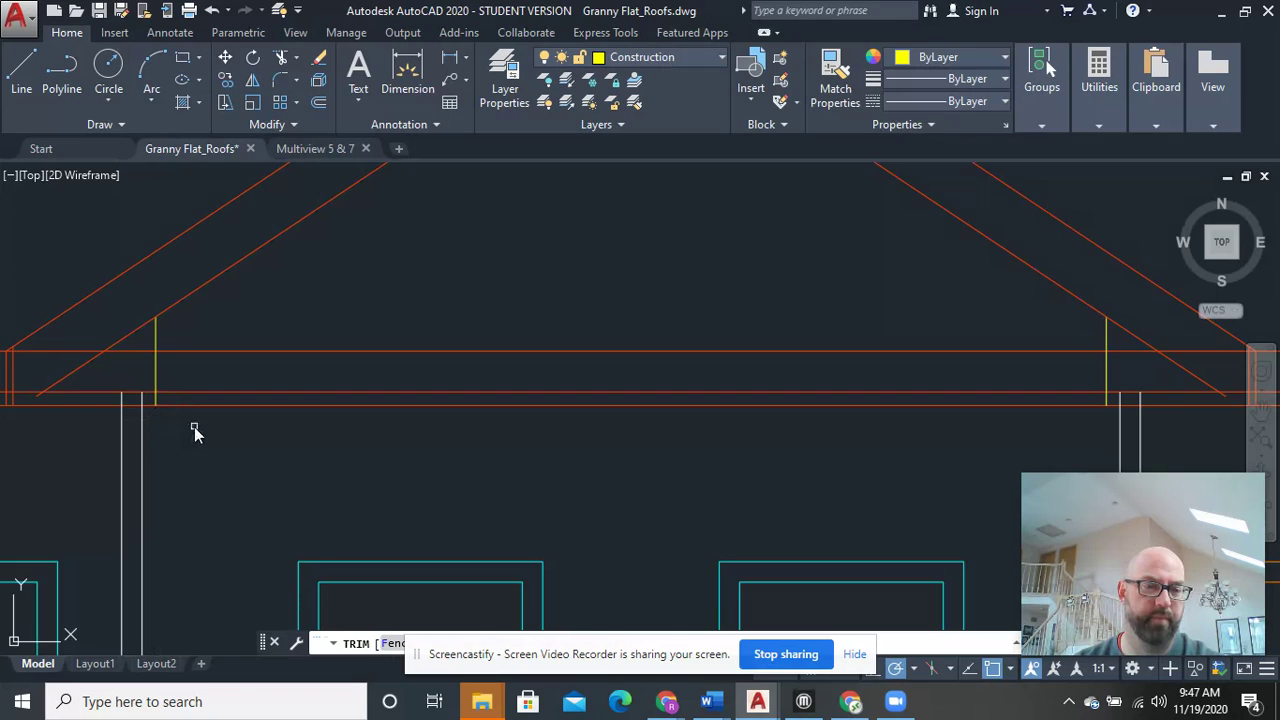
# Trim the horizontal fascia lines and inner slope between the construction line and the short vertical fascia lines at the gable's right end
pyautogui.scroll(-4, 194, 431)
pyautogui.scroll(7, 586, 423)
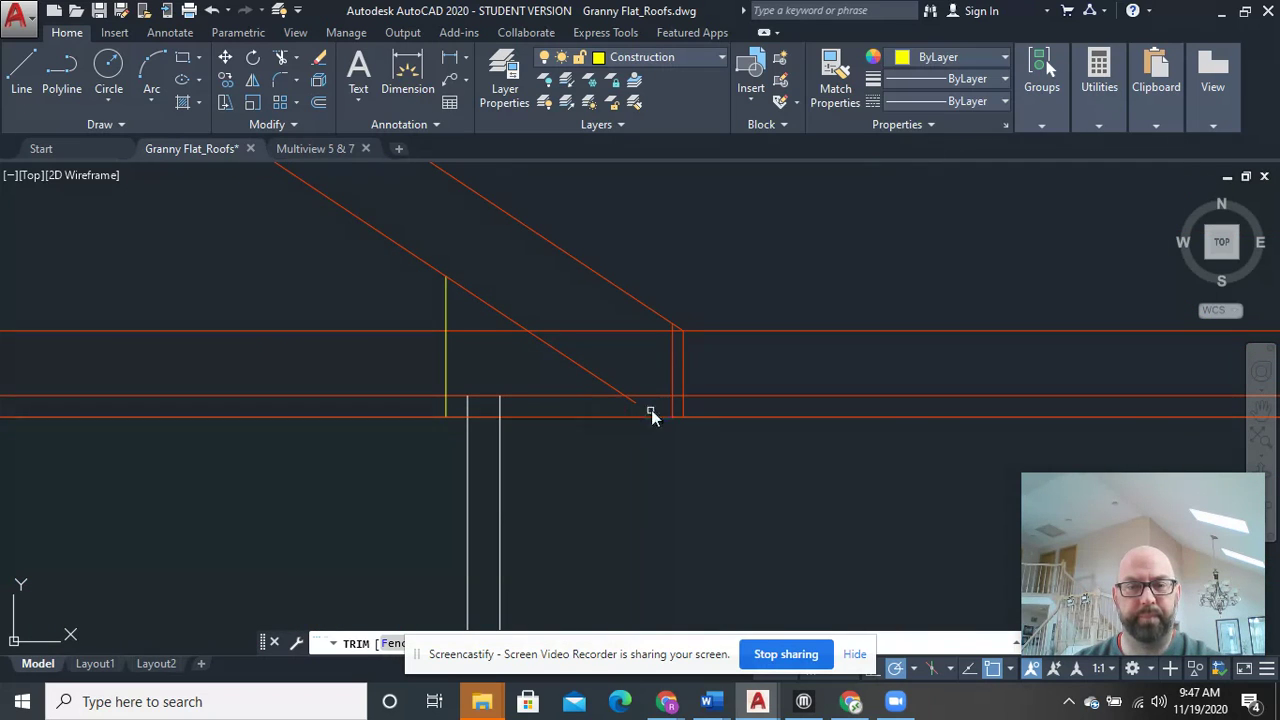
pyautogui.click(447, 353)
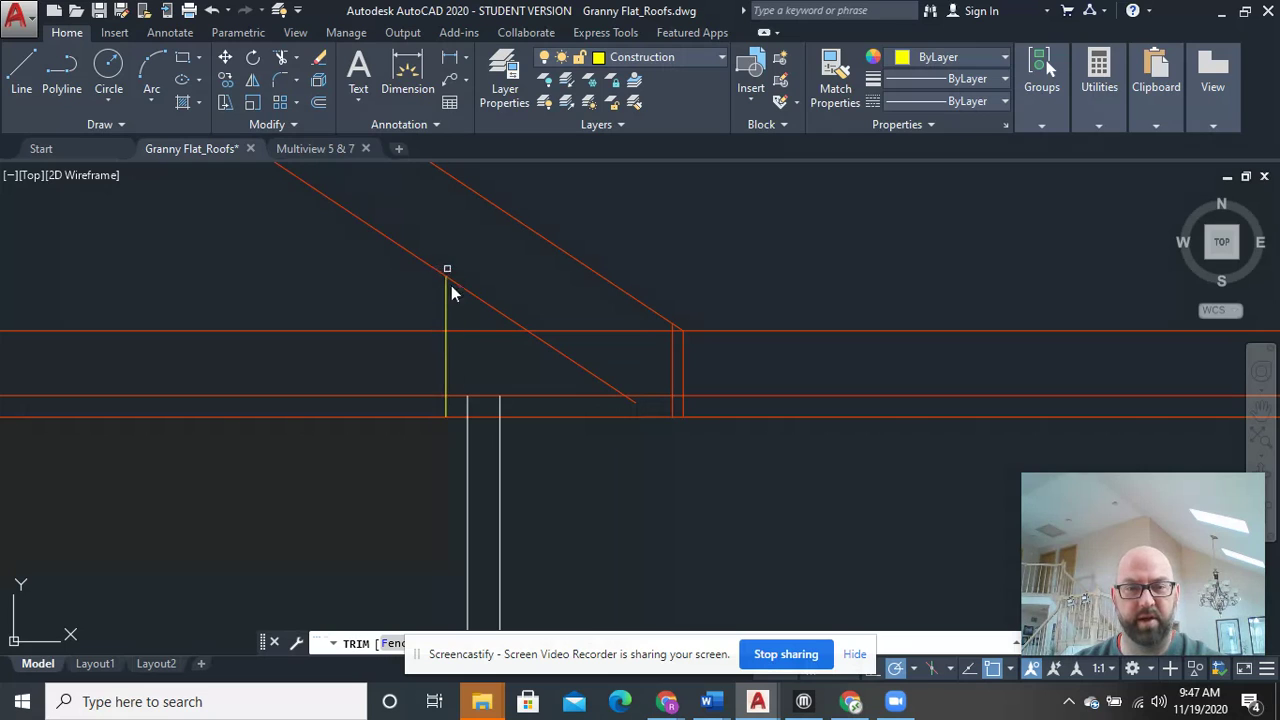
pyautogui.click(649, 407)
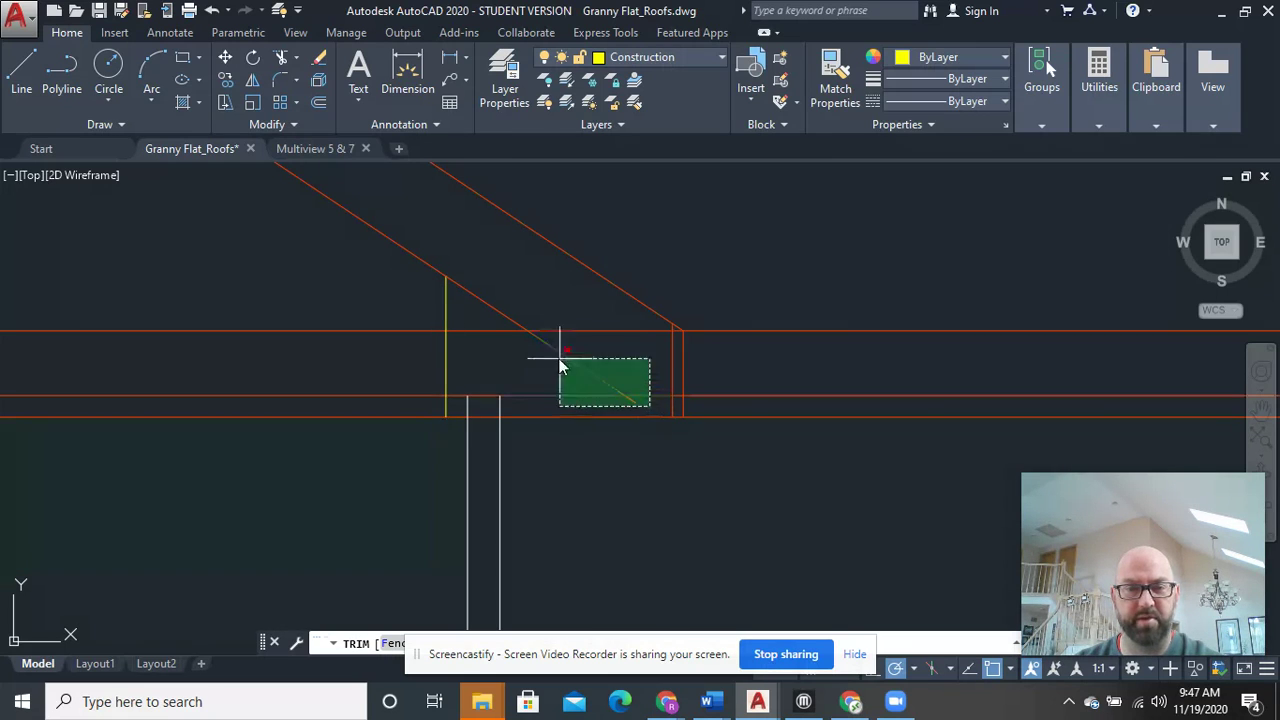
pyautogui.click(458, 322)
pyautogui.scroll(-2, 463, 330)
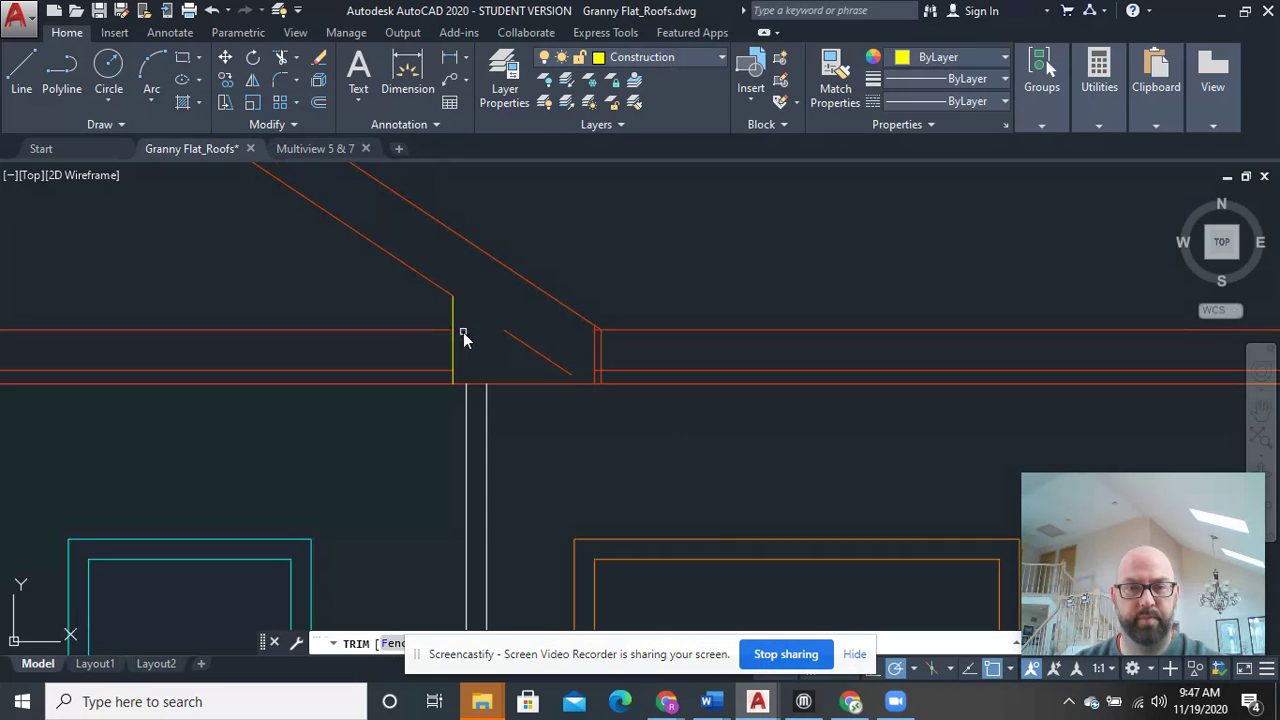
# Trim the upper two fascia lines and the inner slope between the construction line and the vertical fascia lines at the gable's left end
pyautogui.moveTo(263, 437)
pyautogui.mouseDown(button='middle')
pyautogui.moveTo(357, 463)
pyautogui.moveTo(927, 485)
pyautogui.mouseUp(button='middle')
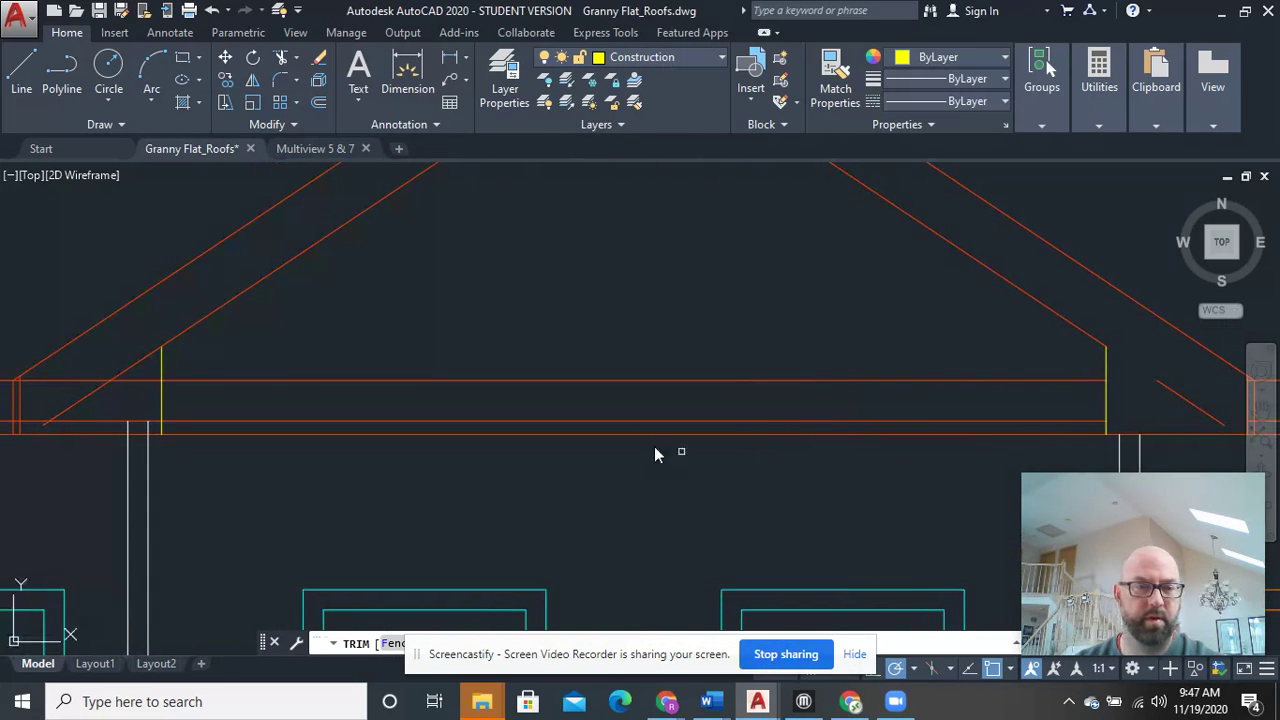
pyautogui.scroll(4, 231, 391)
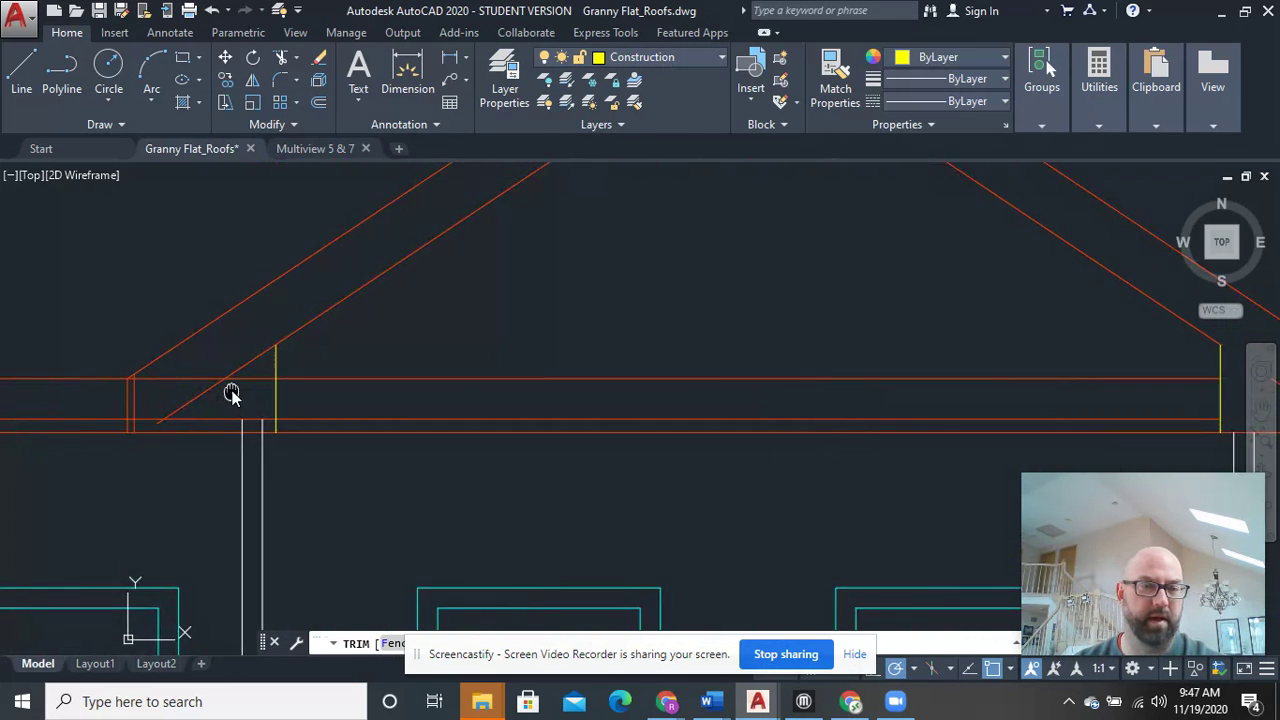
pyautogui.click(279, 429)
pyautogui.scroll(-2, 106, 280)
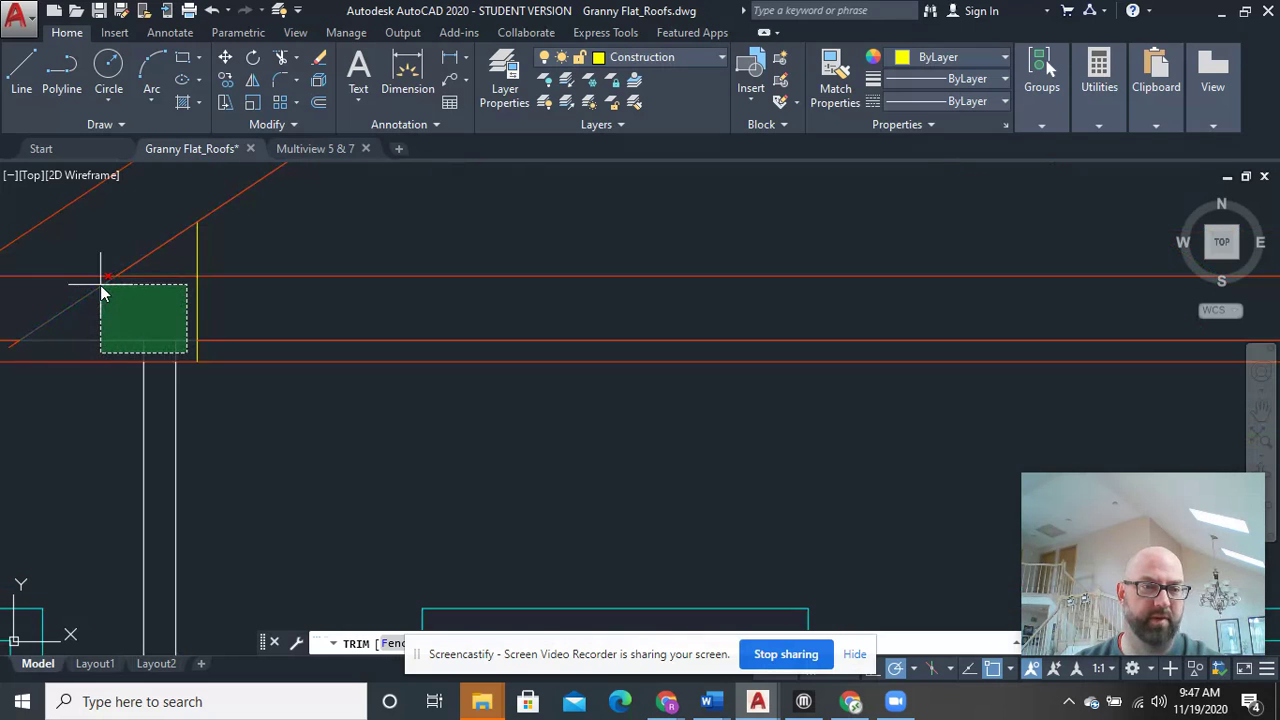
pyautogui.scroll(-2, 208, 300)
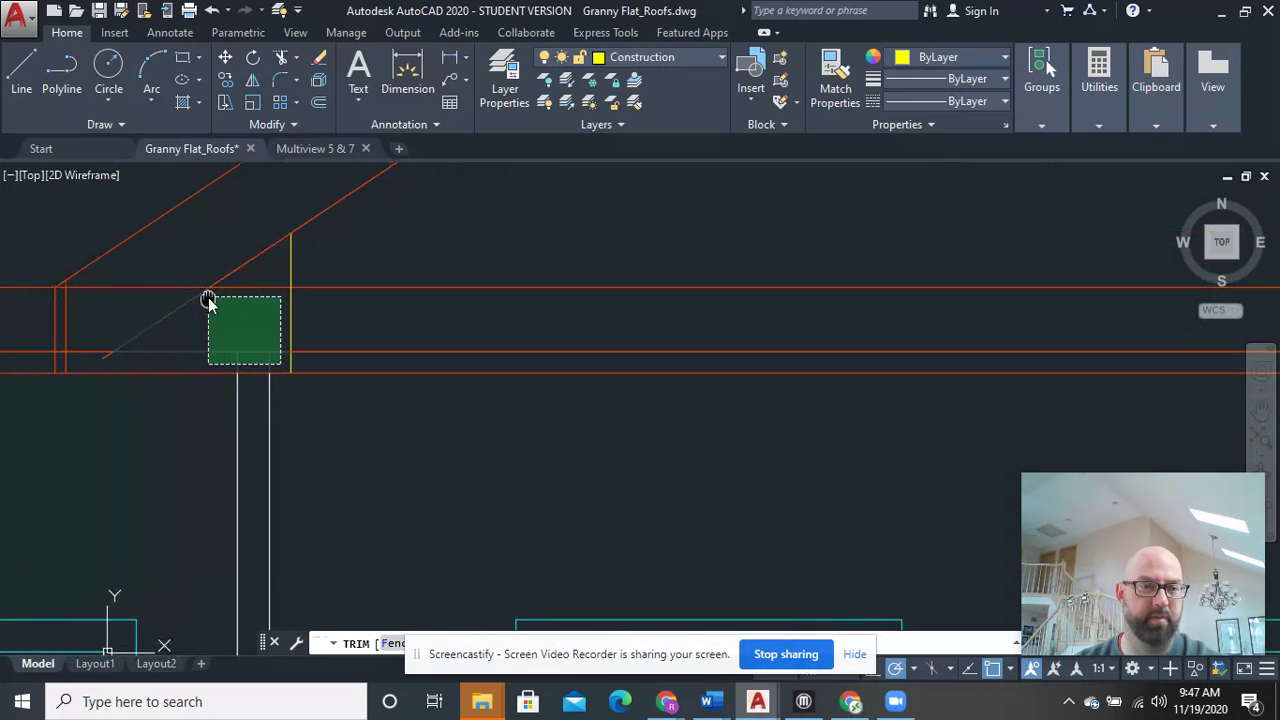
pyautogui.click(96, 284)
pyautogui.rightClick(321, 283)
pyautogui.click(340, 287)
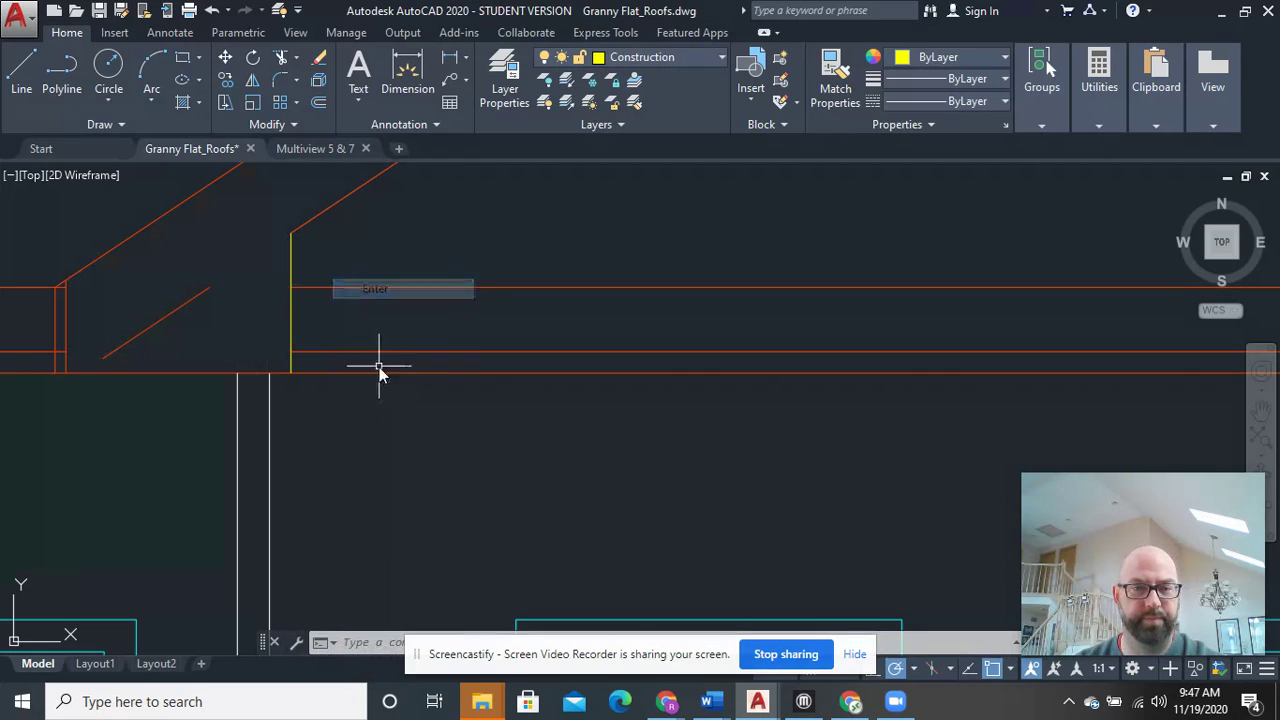
# Trim away the lowest fascia line to the right of the gable's left construction line
pyautogui.press('Return')
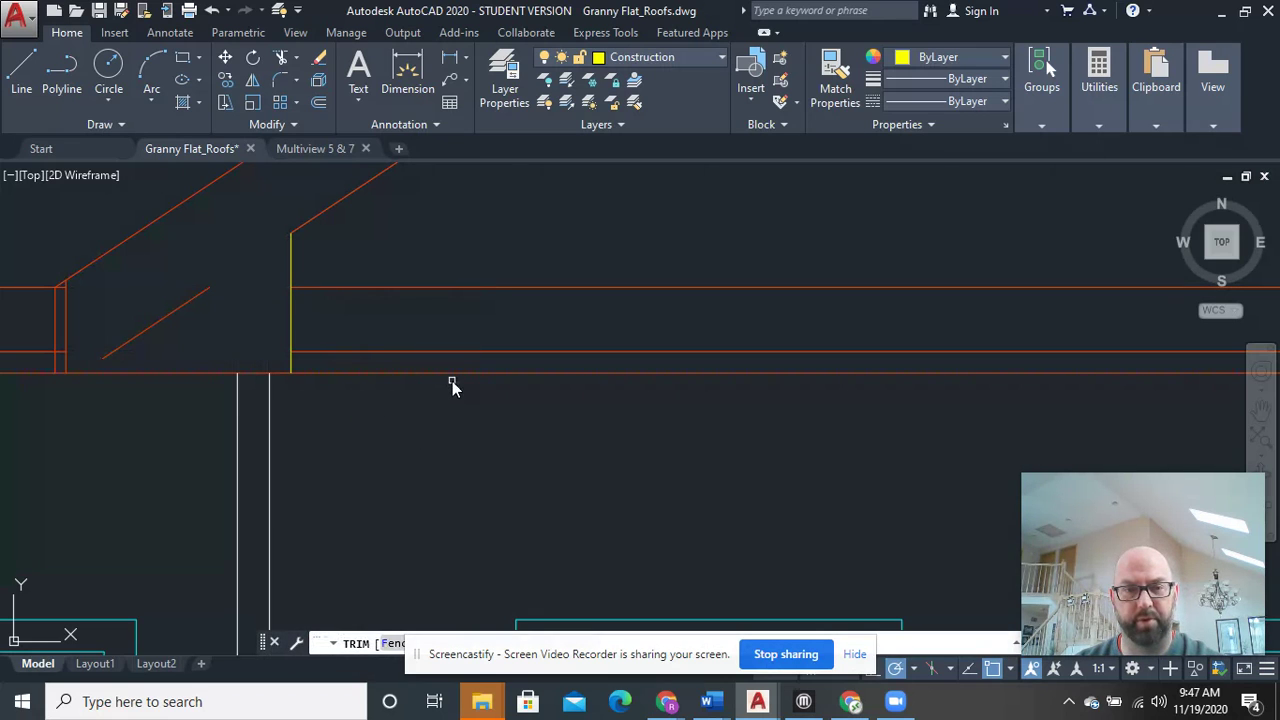
pyautogui.scroll(-5, 457, 376)
pyautogui.moveTo(619, 387); pyautogui.dragTo(606, 411, button='middle')
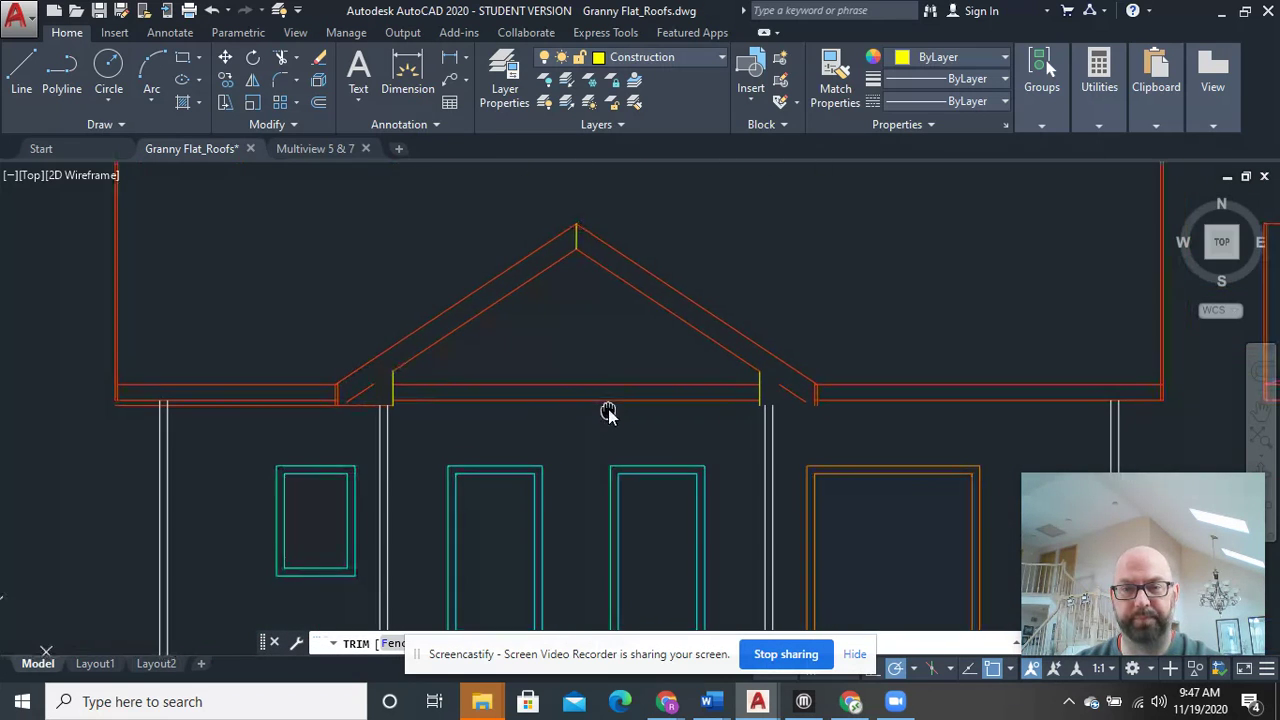
pyautogui.rightClick(646, 405)
pyautogui.click(668, 414)
# Trim the lowest fascia line left of the gable's left end and delete the leftover sloping segment there
pyautogui.scroll(4, 625, 416)
pyautogui.moveTo(217, 409); pyautogui.dragTo(717, 451, button='middle')
pyautogui.write('tr')
pyautogui.press('Return')
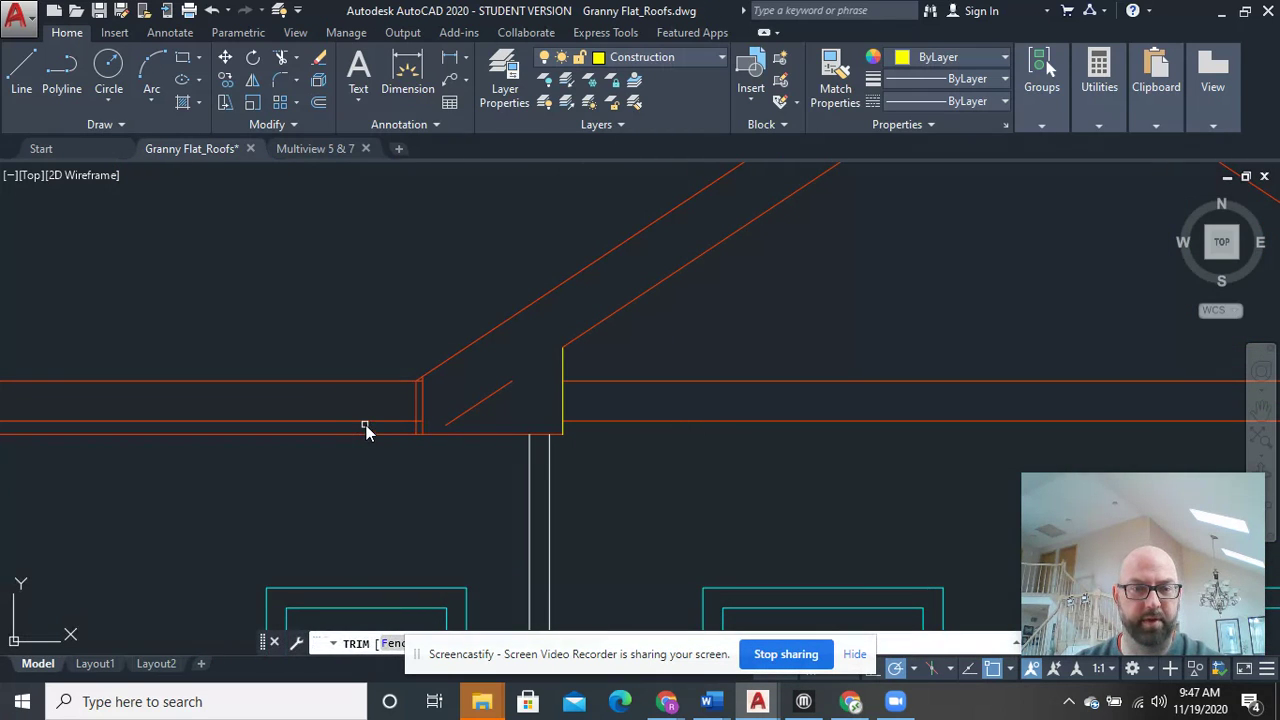
pyautogui.click(374, 432)
pyautogui.rightClick(394, 446)
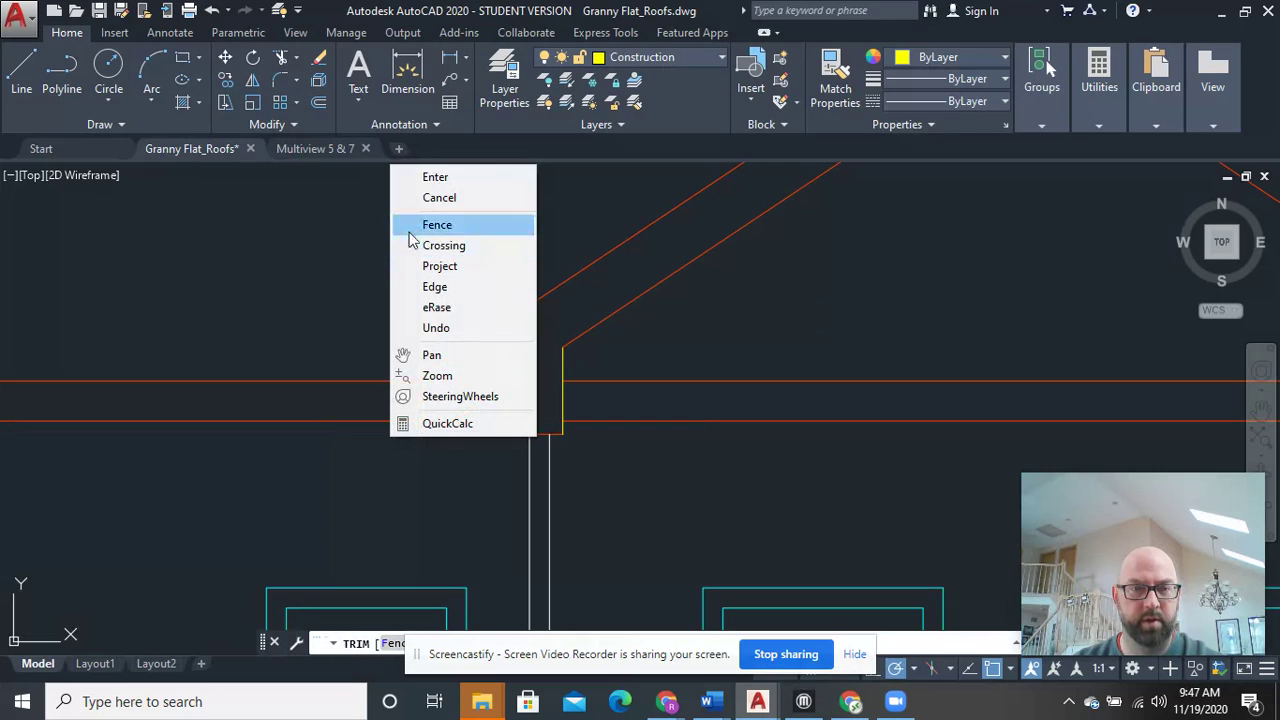
pyautogui.click(420, 175)
pyautogui.click(478, 400)
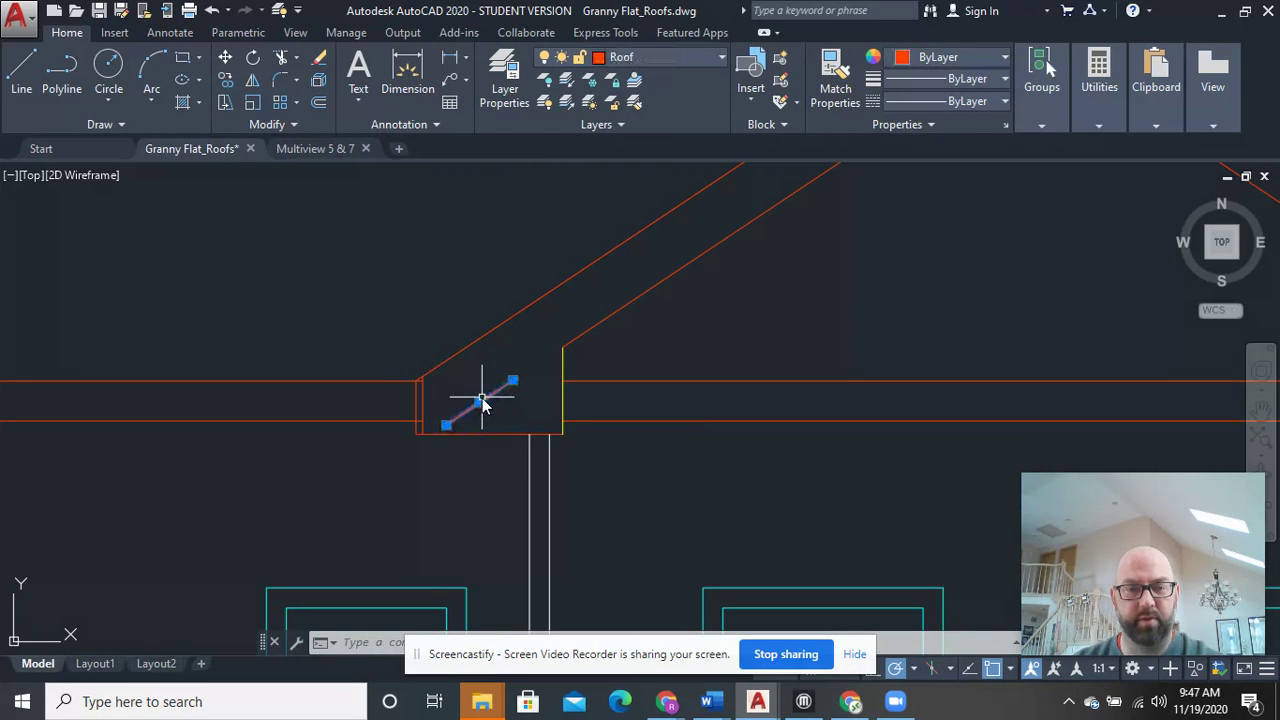
pyautogui.press('Delete')
# Trim the short horizontal pieces between the two vertical fascia lines at the gable's left end
pyautogui.scroll(2, 455, 420)
pyautogui.scroll(3, 450, 425)
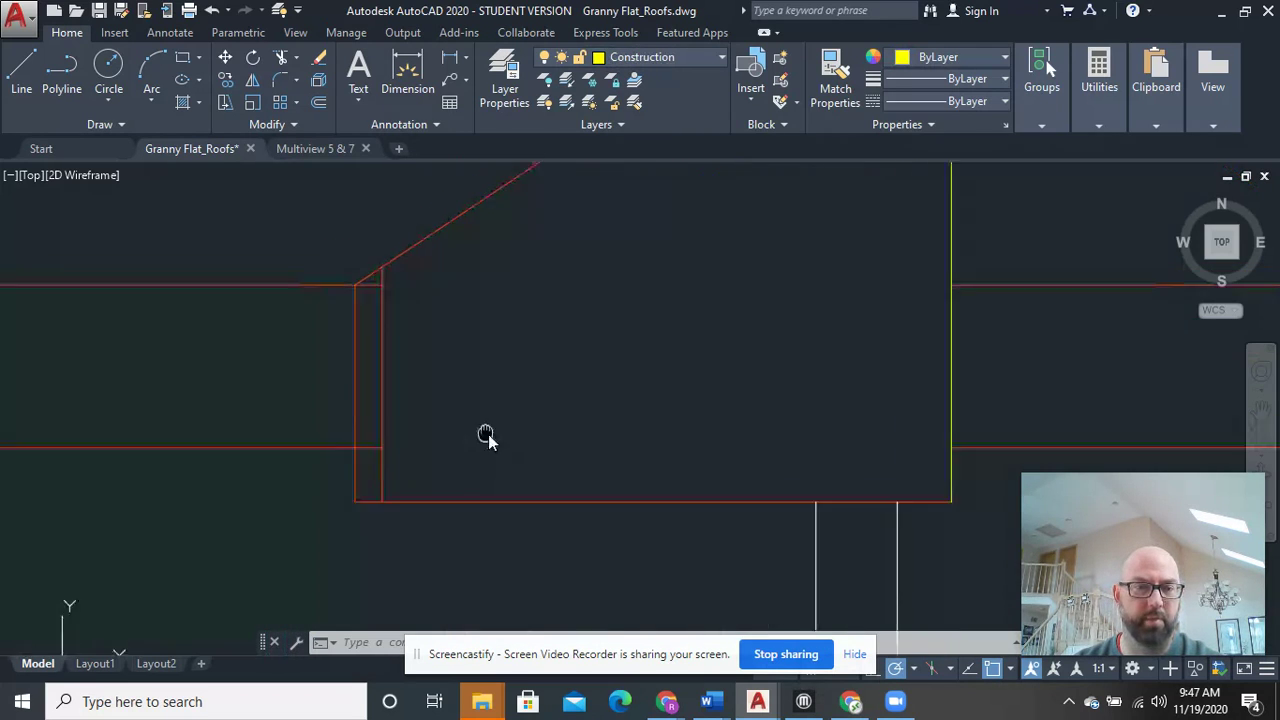
pyautogui.write('tr')
pyautogui.press('Return')
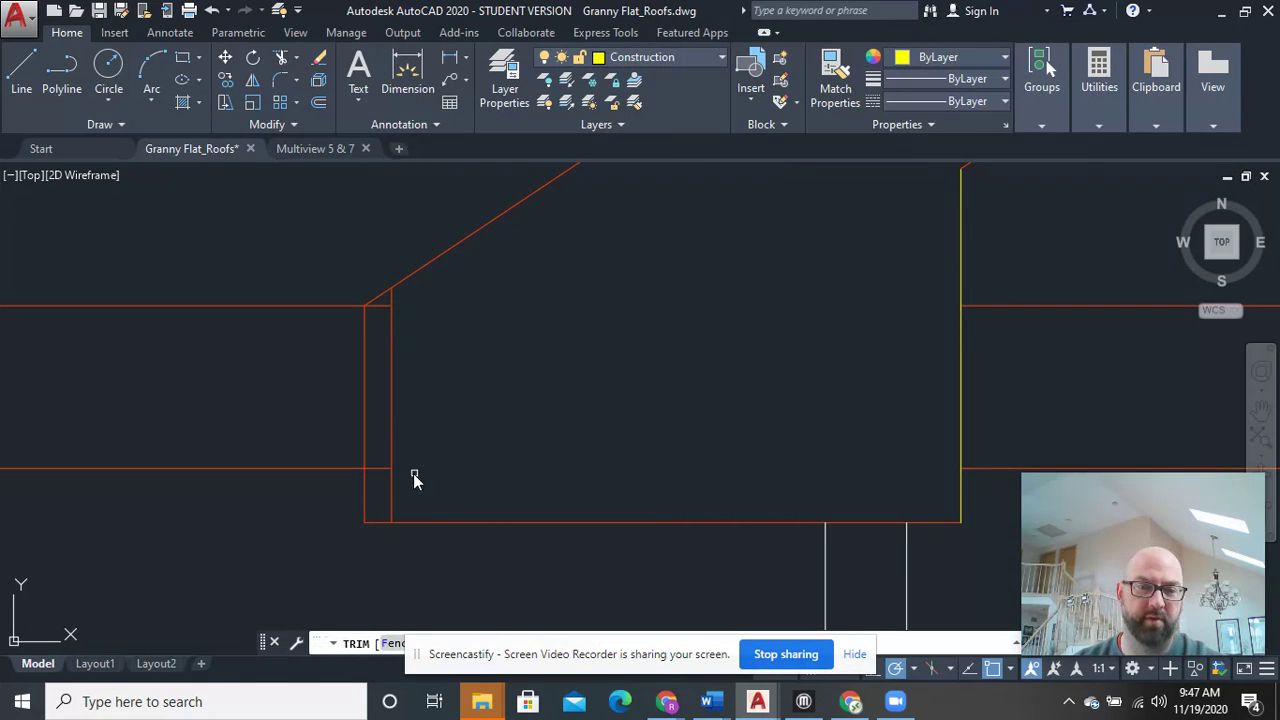
pyautogui.moveTo(383, 484)
pyautogui.mouseDown()
pyautogui.moveTo(365, 392)
pyautogui.moveTo(377, 286)
pyautogui.moveTo(381, 320)
pyautogui.mouseUp()
pyautogui.scroll(-3, 400, 495)
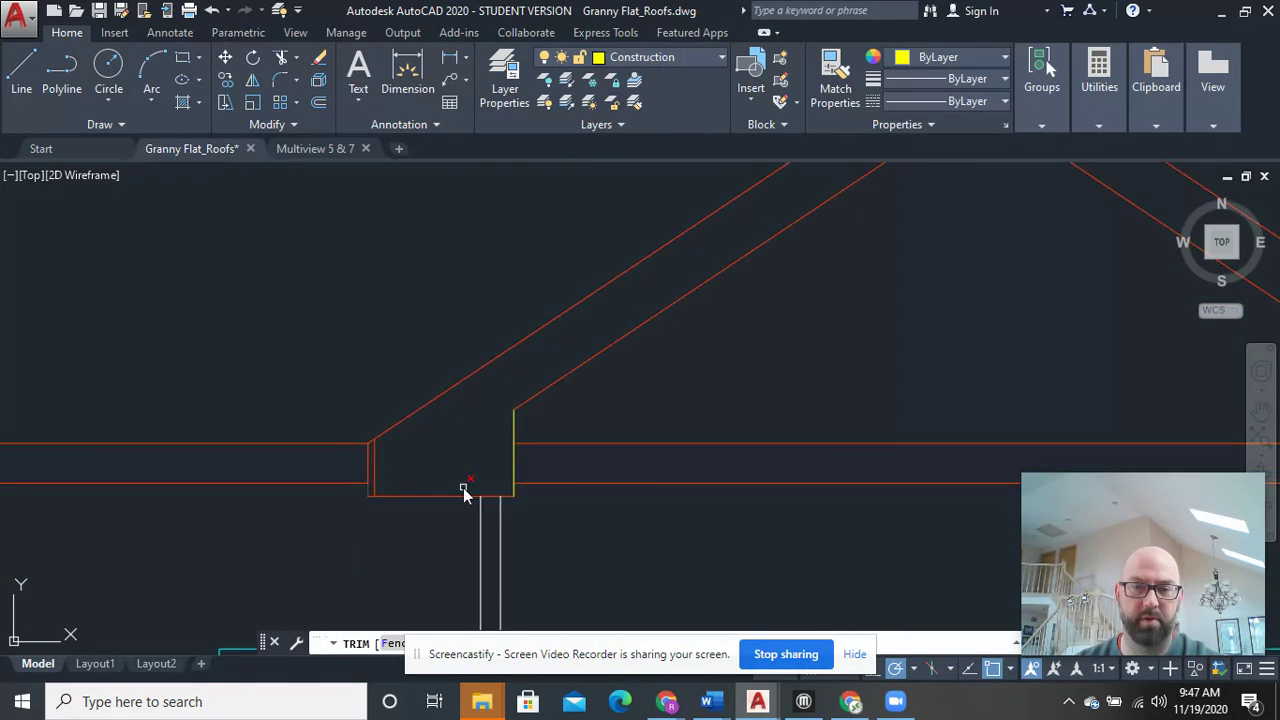
# Trim the short horizontal pieces between the two vertical fascia lines at the gable's right end
pyautogui.moveTo(643, 500); pyautogui.dragTo(352, 363, button='middle')
pyautogui.scroll(5, 790, 355)
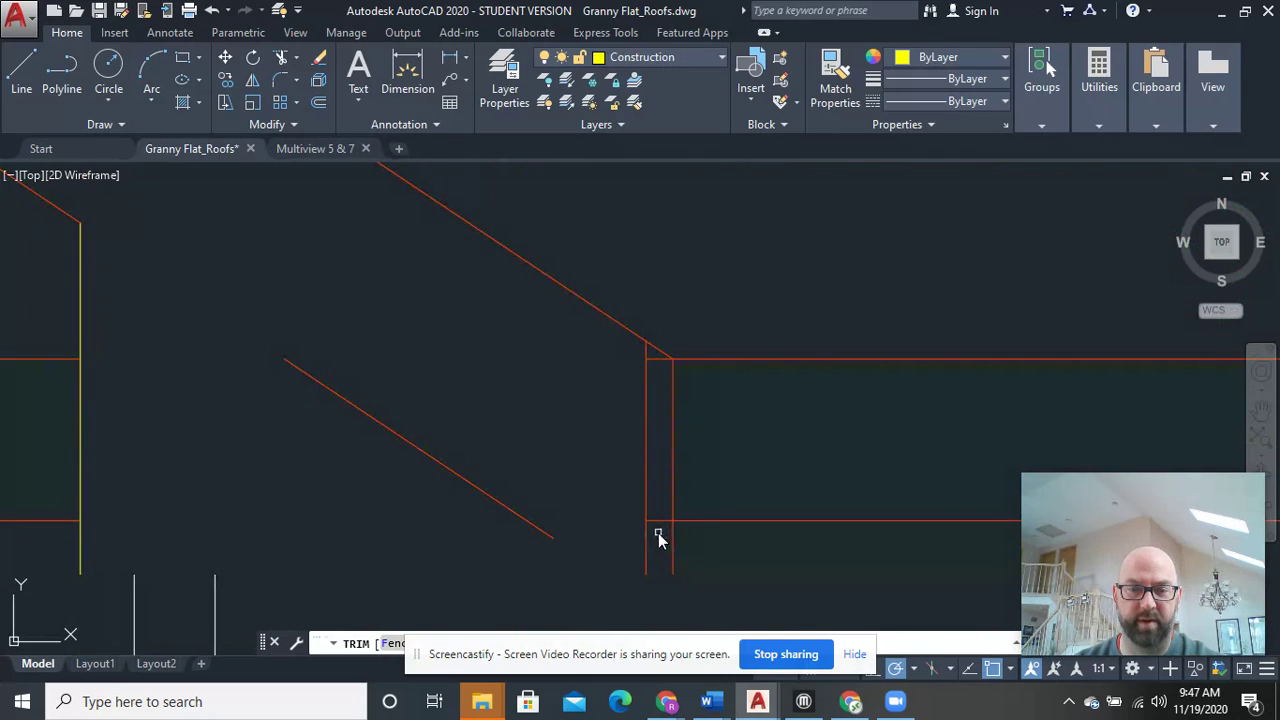
pyautogui.moveTo(663, 531); pyautogui.dragTo(656, 365)
pyautogui.scroll(-4, 663, 416)
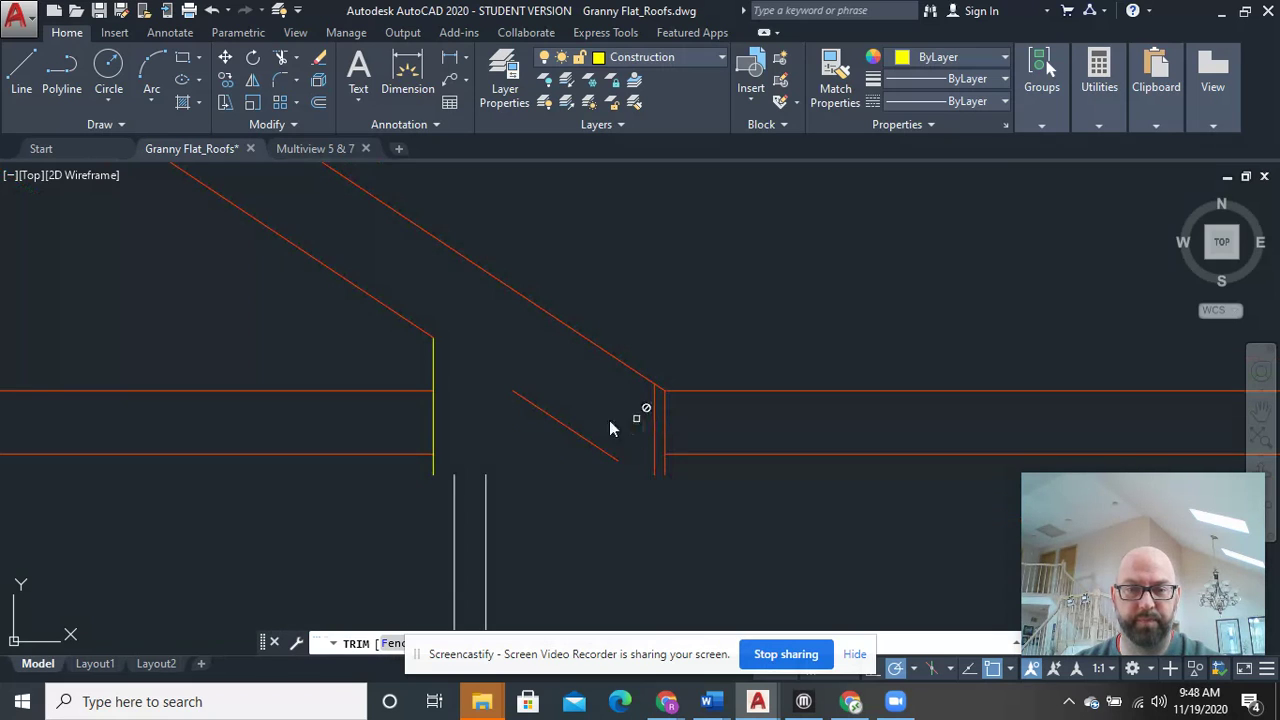
pyautogui.rightClick(526, 371)
pyautogui.click(545, 380)
# Close the right eave's underside with a line from the construction line's lower end to the outer fascia line, and delete the leftover sloping segment
pyautogui.click(17, 74)
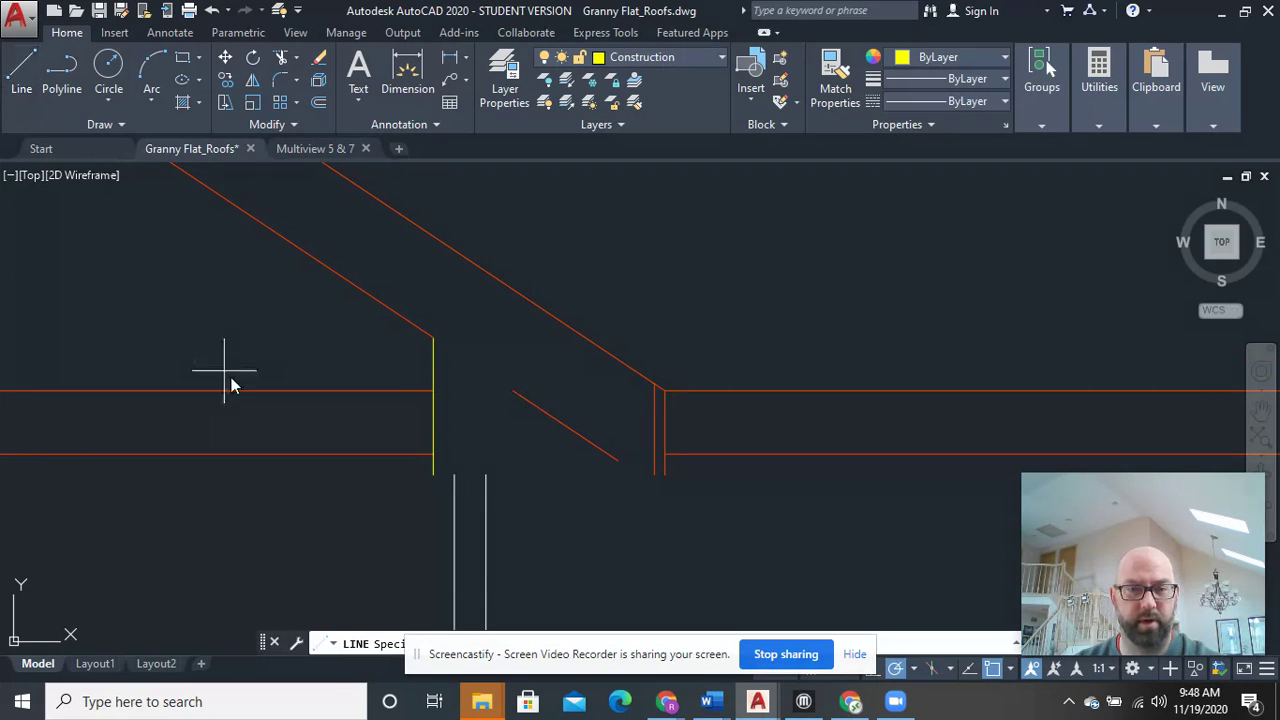
pyautogui.click(434, 477)
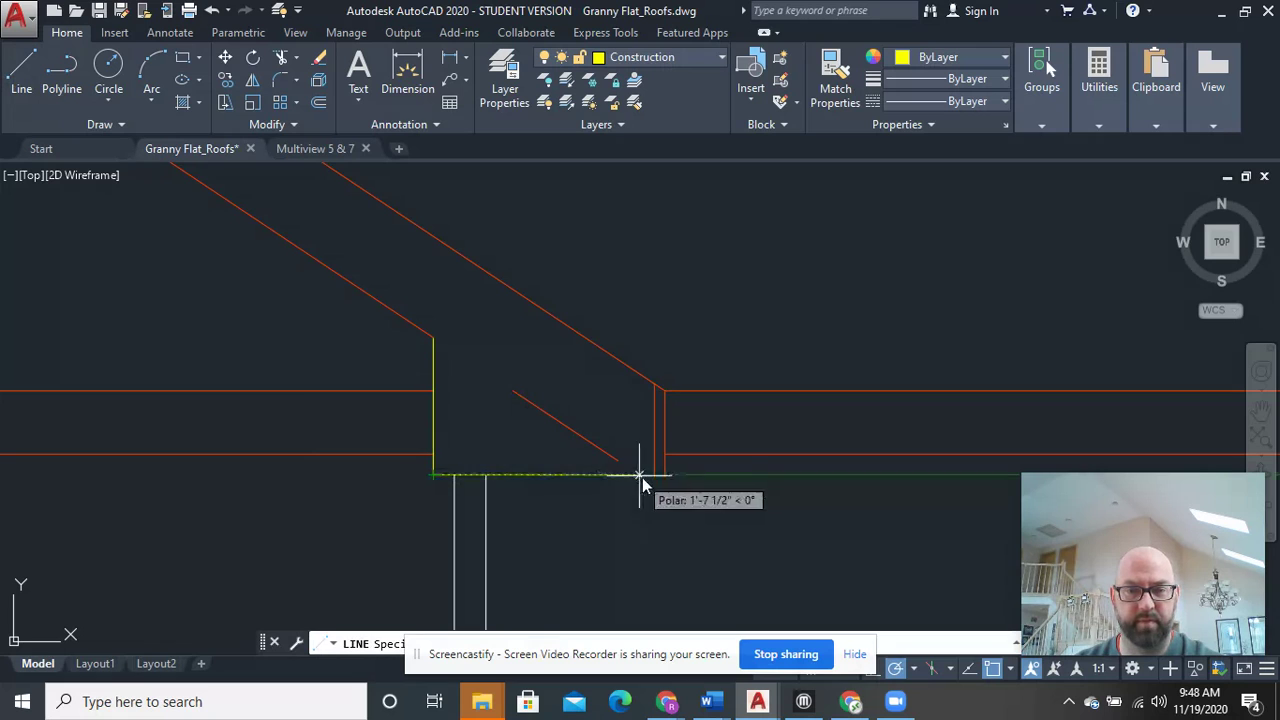
pyautogui.click(664, 474)
pyautogui.rightClick(668, 391)
pyautogui.click(723, 398)
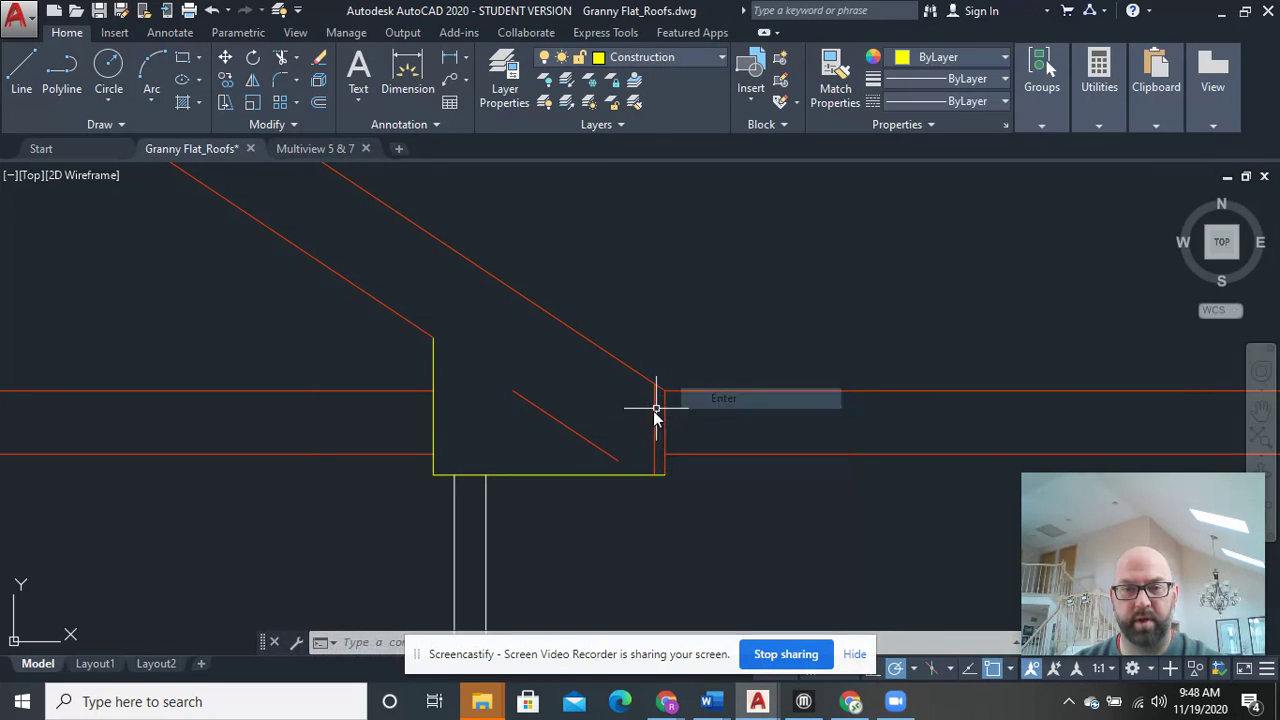
pyautogui.click(560, 423)
pyautogui.press('Escape')
pyautogui.scroll(-6, 560, 423)
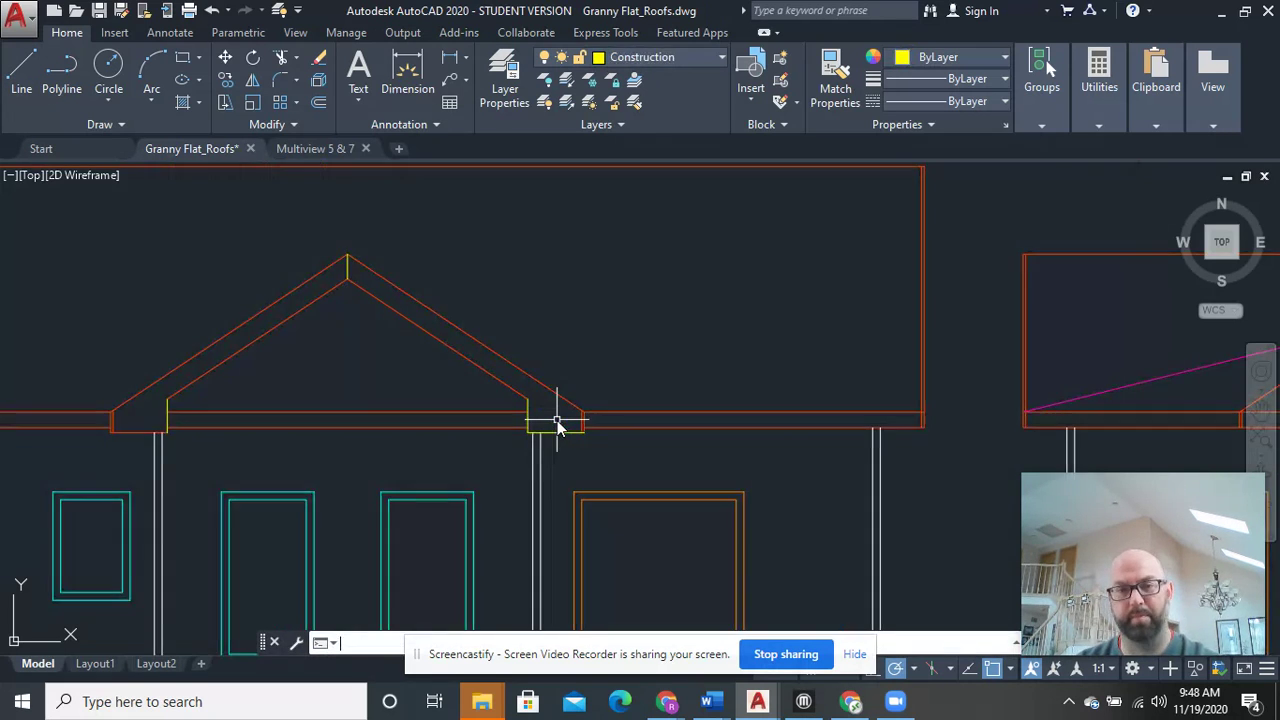
pyautogui.moveTo(551, 420); pyautogui.dragTo(777, 429, button='middle')
pyautogui.scroll(4, 705, 540)
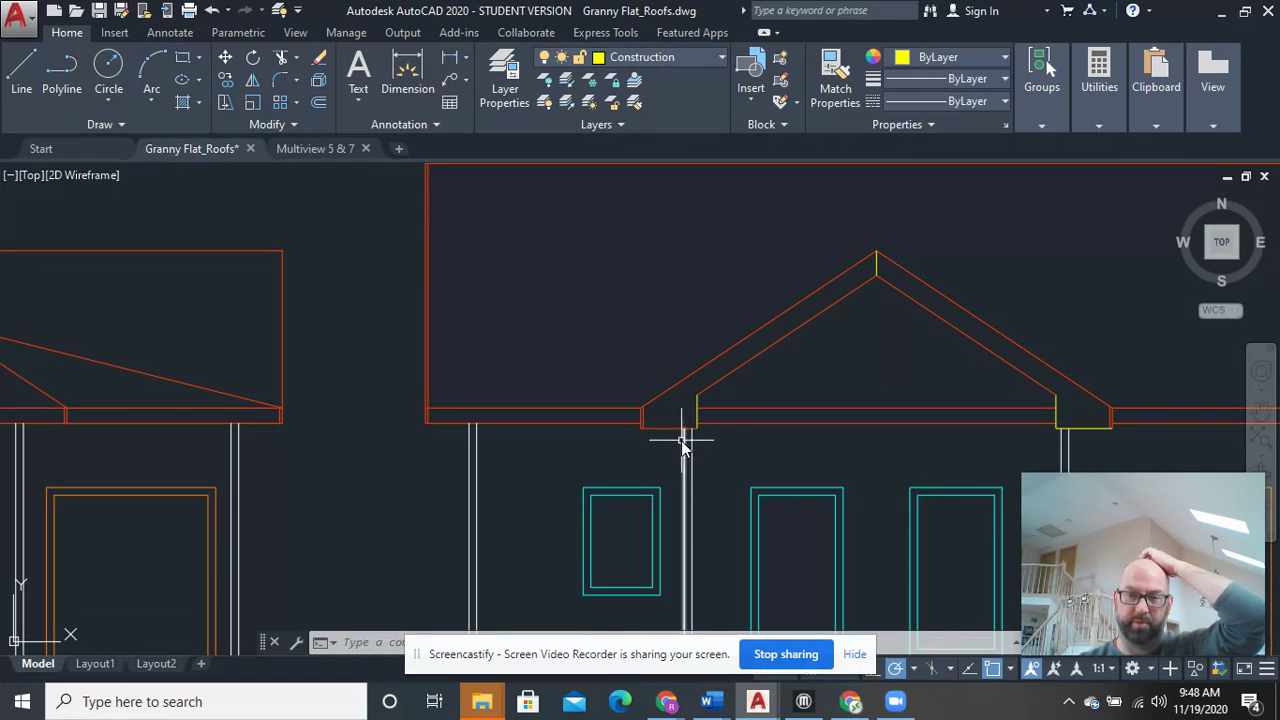
pyautogui.moveTo(613, 453); pyautogui.dragTo(884, 452, button='middle')
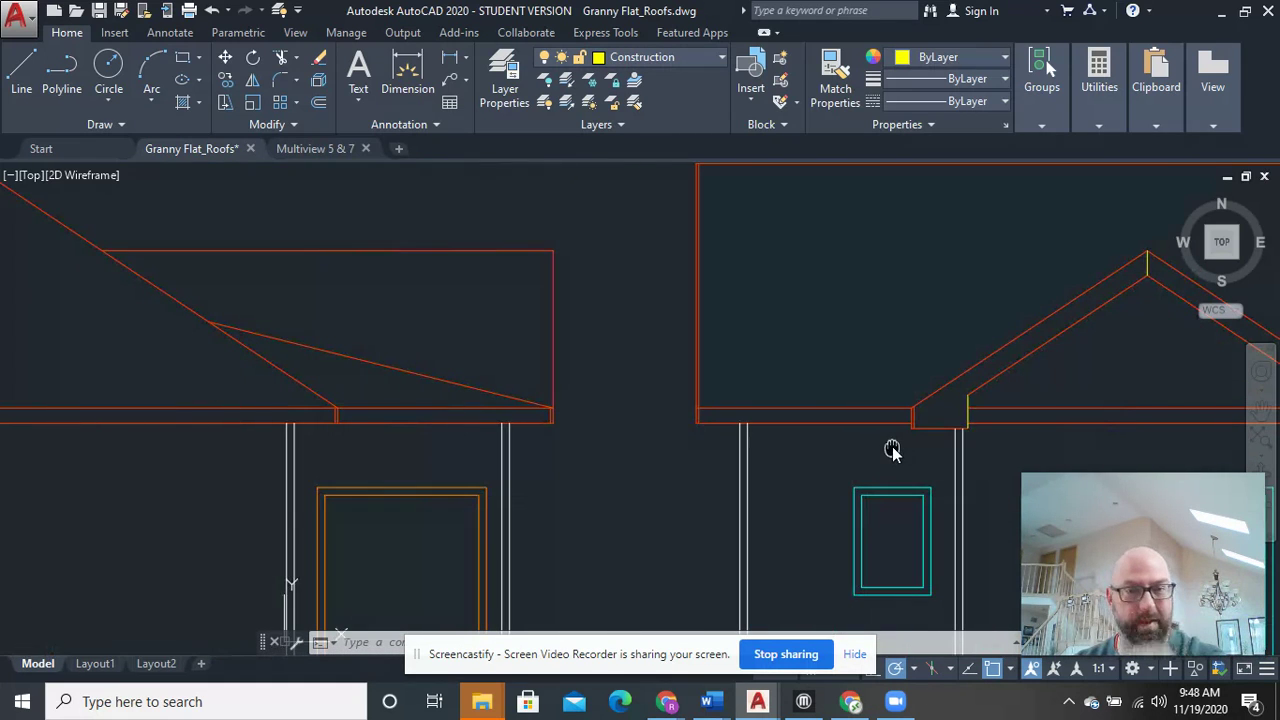
# Offset both sloping roof lines of the large gable inward on the elevation with the attached low-slope roof
pyautogui.moveTo(696, 472); pyautogui.dragTo(1029, 457, button='middle')
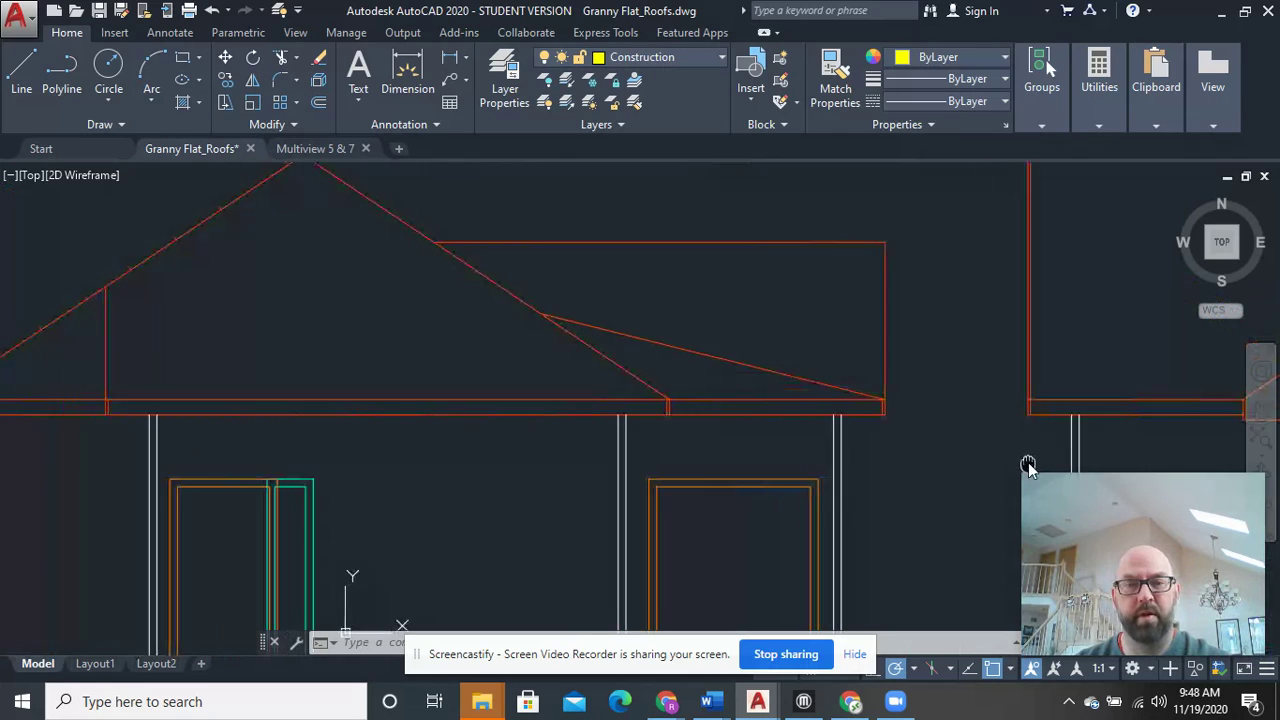
pyautogui.moveTo(420, 423); pyautogui.dragTo(697, 409, button='middle')
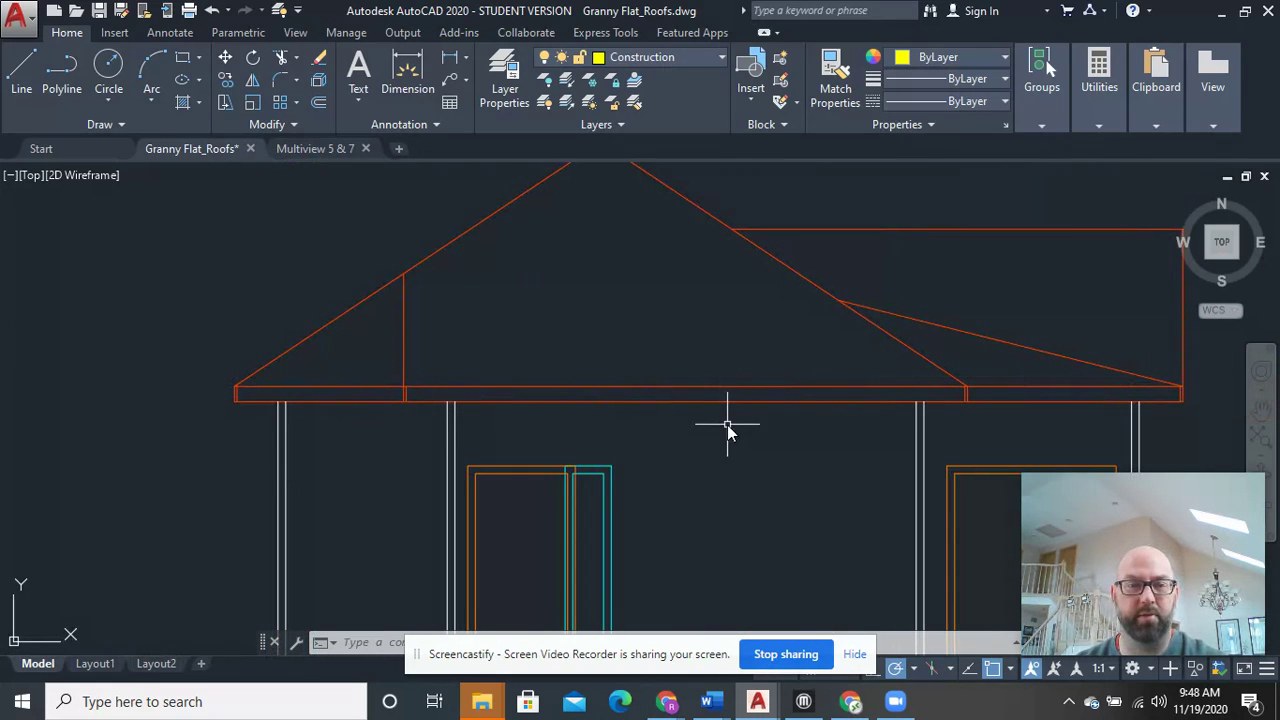
pyautogui.moveTo(727, 425); pyautogui.dragTo(651, 426, button='middle')
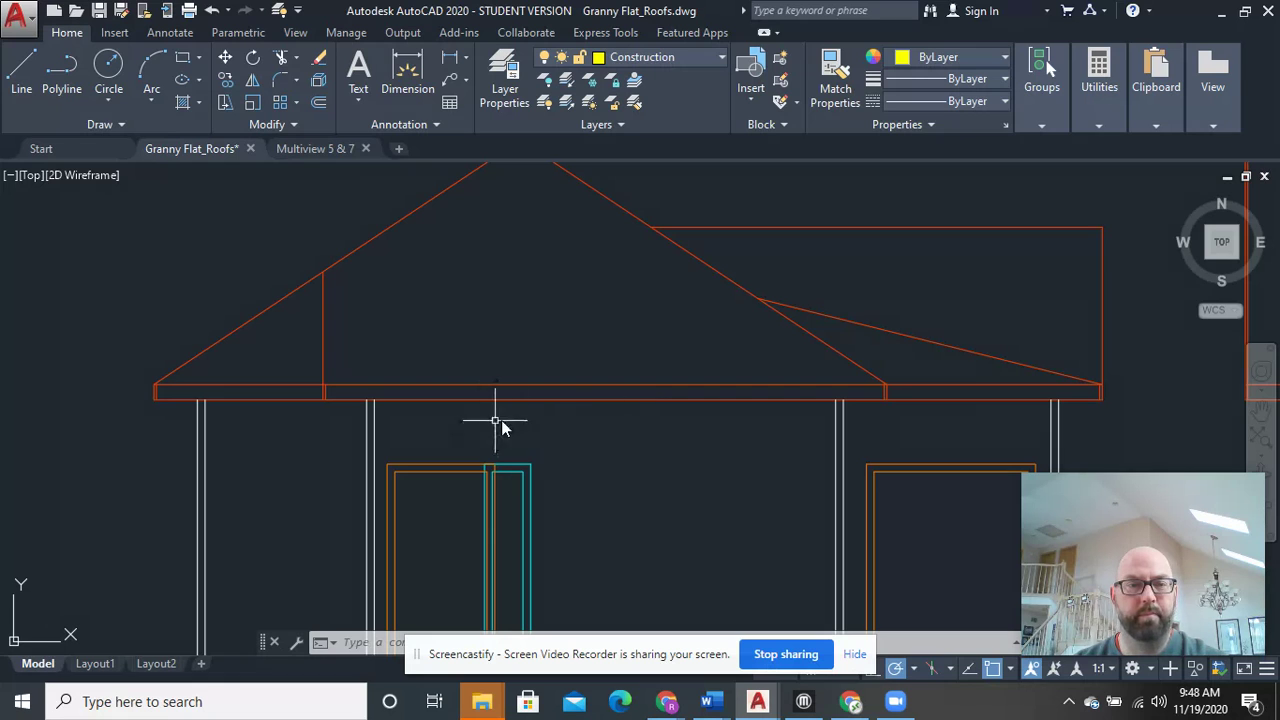
pyautogui.scroll(-6, 577, 420)
pyautogui.scroll(-3, 625, 365)
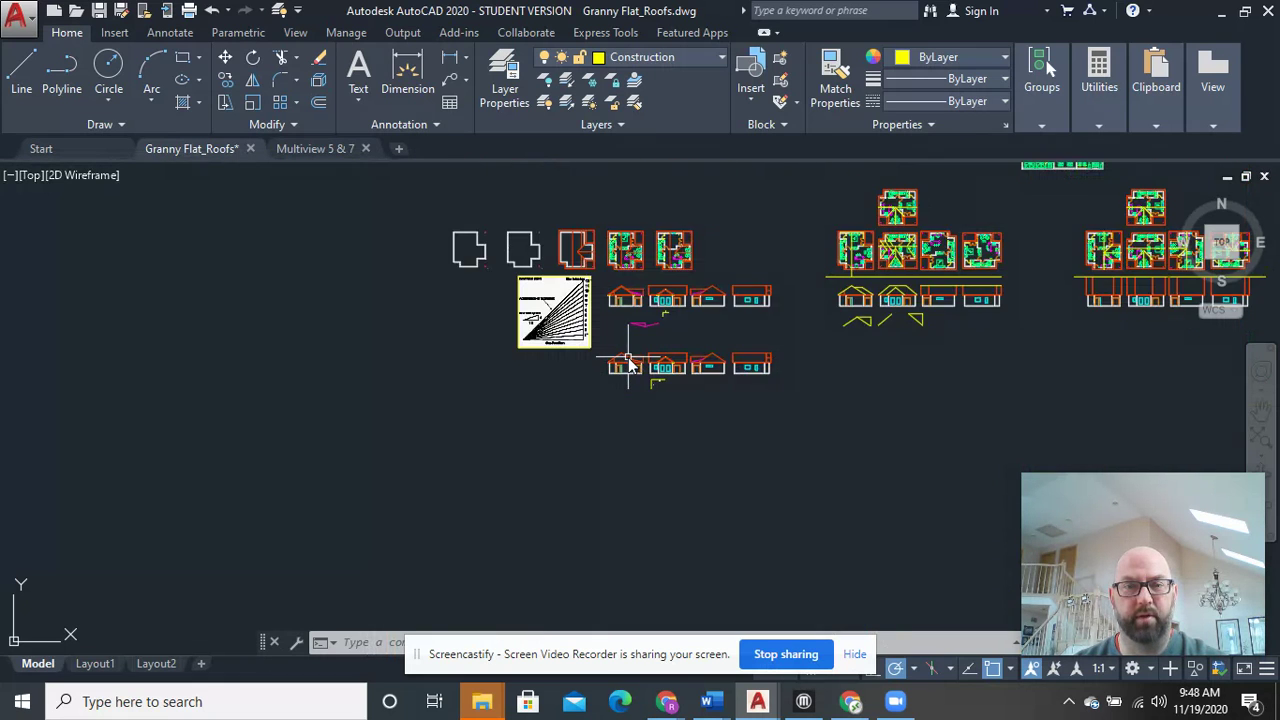
pyautogui.scroll(3, 623, 366)
pyautogui.scroll(3, 612, 364)
pyautogui.scroll(2, 590, 362)
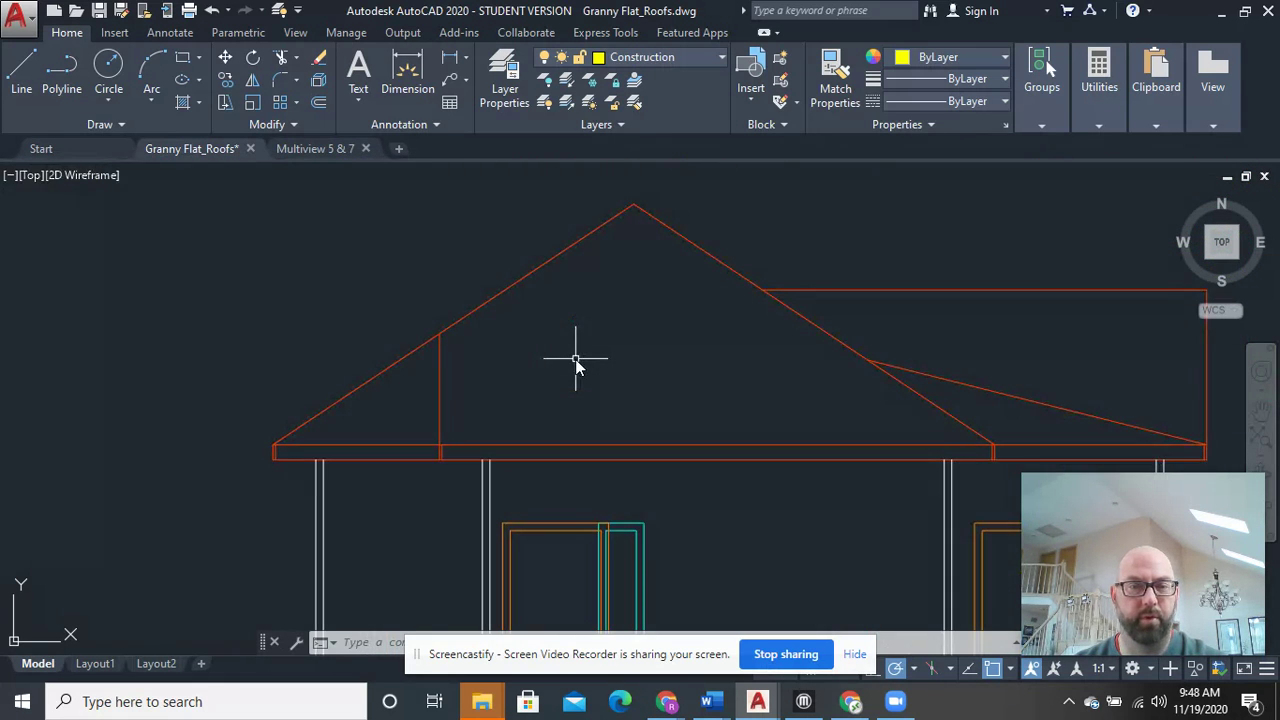
pyautogui.write('o')
pyautogui.press('Return')
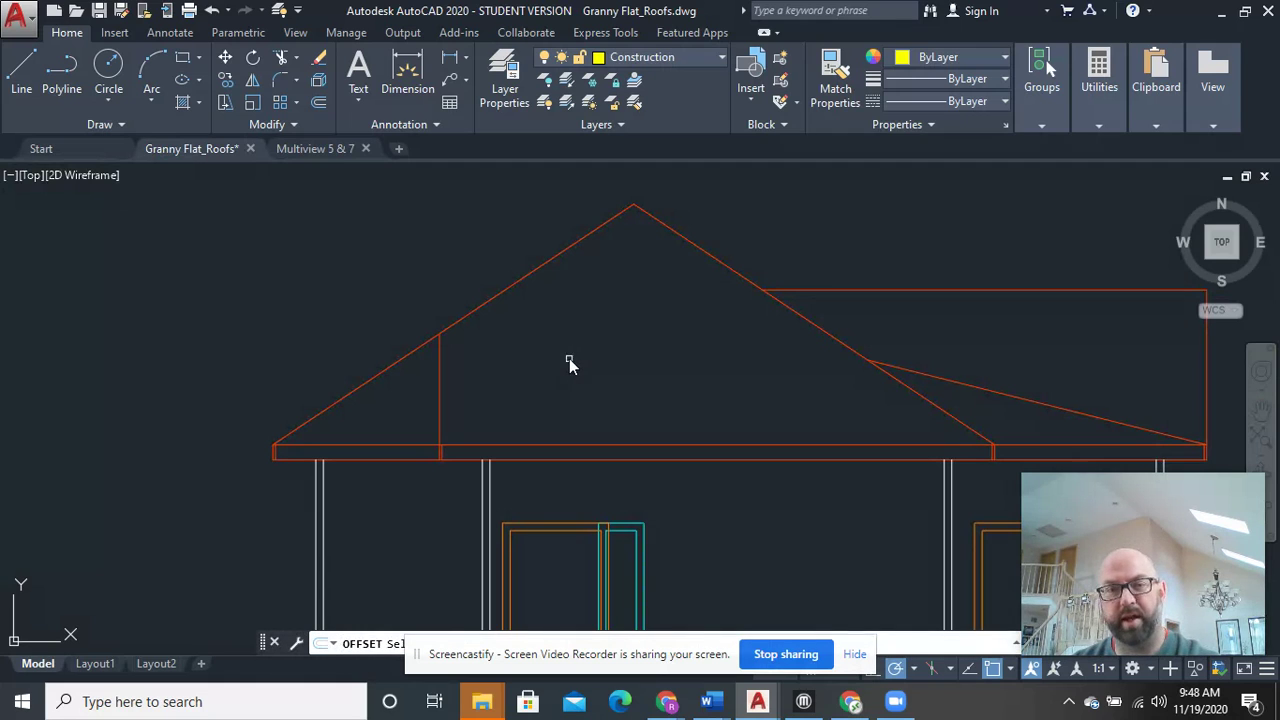
pyautogui.click(538, 266)
pyautogui.click(648, 306)
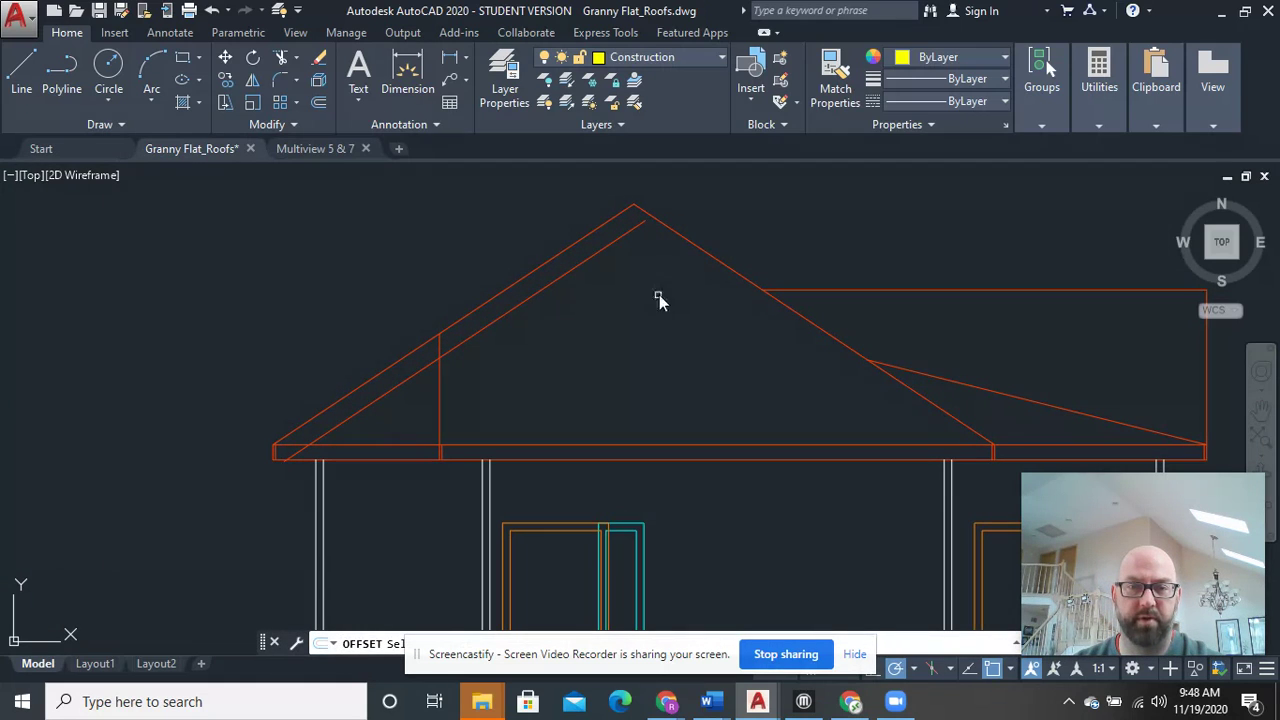
pyautogui.click(694, 252)
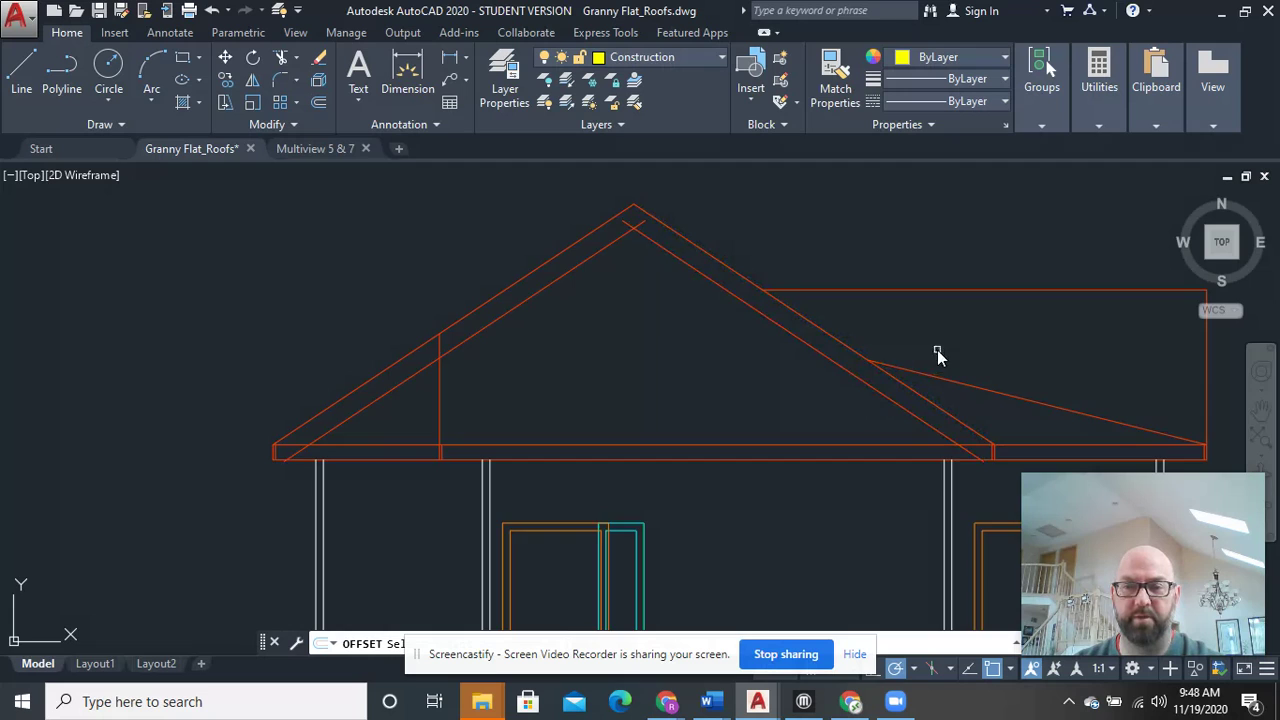
# Offset the attached low-slope roof's sloping line downward and finish the offset command
pyautogui.moveTo(935, 355); pyautogui.dragTo(506, 274, button='middle')
pyautogui.click(567, 313)
pyautogui.click(552, 405)
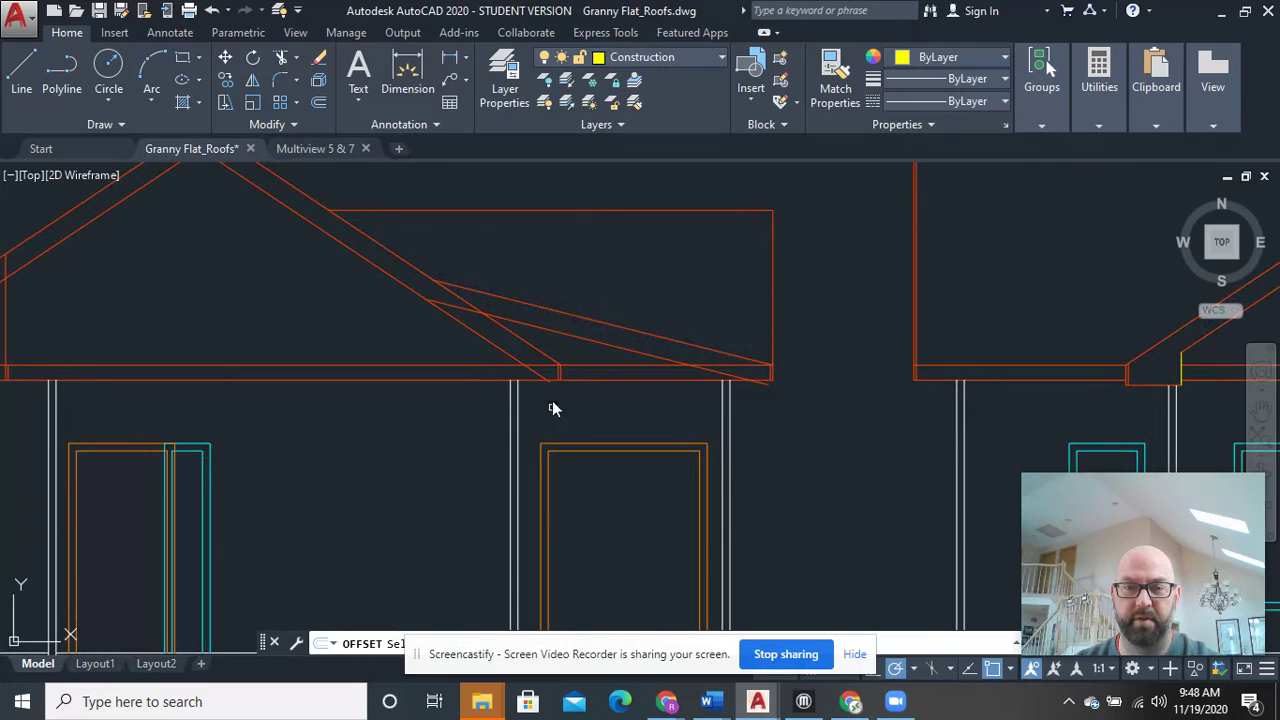
pyautogui.rightClick(576, 284)
pyautogui.click(602, 295)
pyautogui.moveTo(571, 434); pyautogui.dragTo(646, 440, button='middle')
pyautogui.moveTo(734, 420); pyautogui.dragTo(771, 434, button='middle')
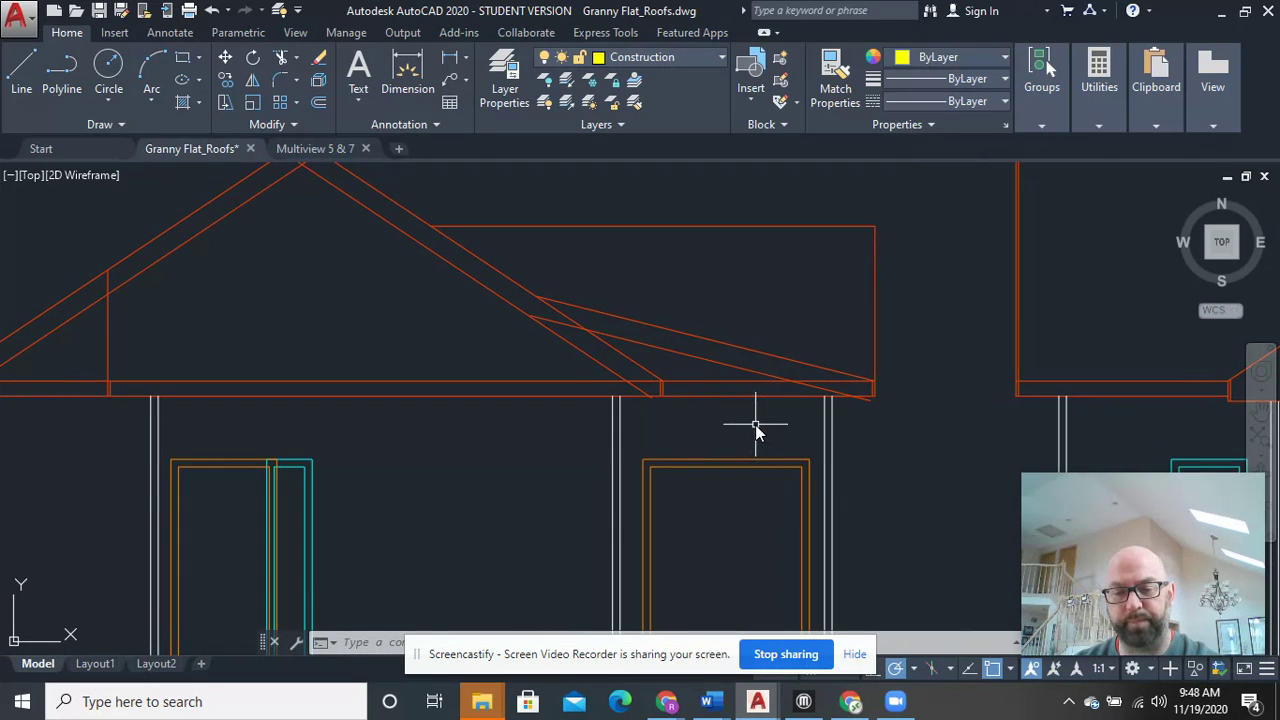
# Offset the eave's lower horizontal line downward to mark the underside of the boxed eaves
pyautogui.press('Return')
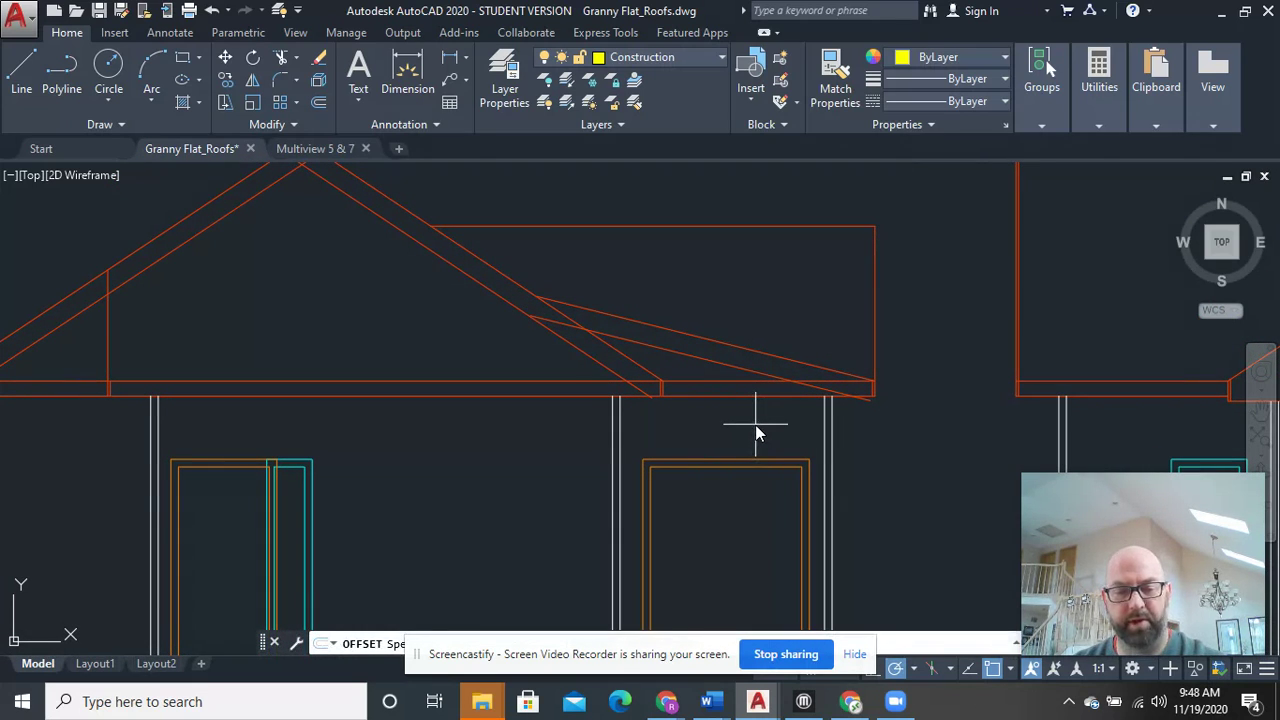
pyautogui.click(759, 397)
pyautogui.click(761, 421)
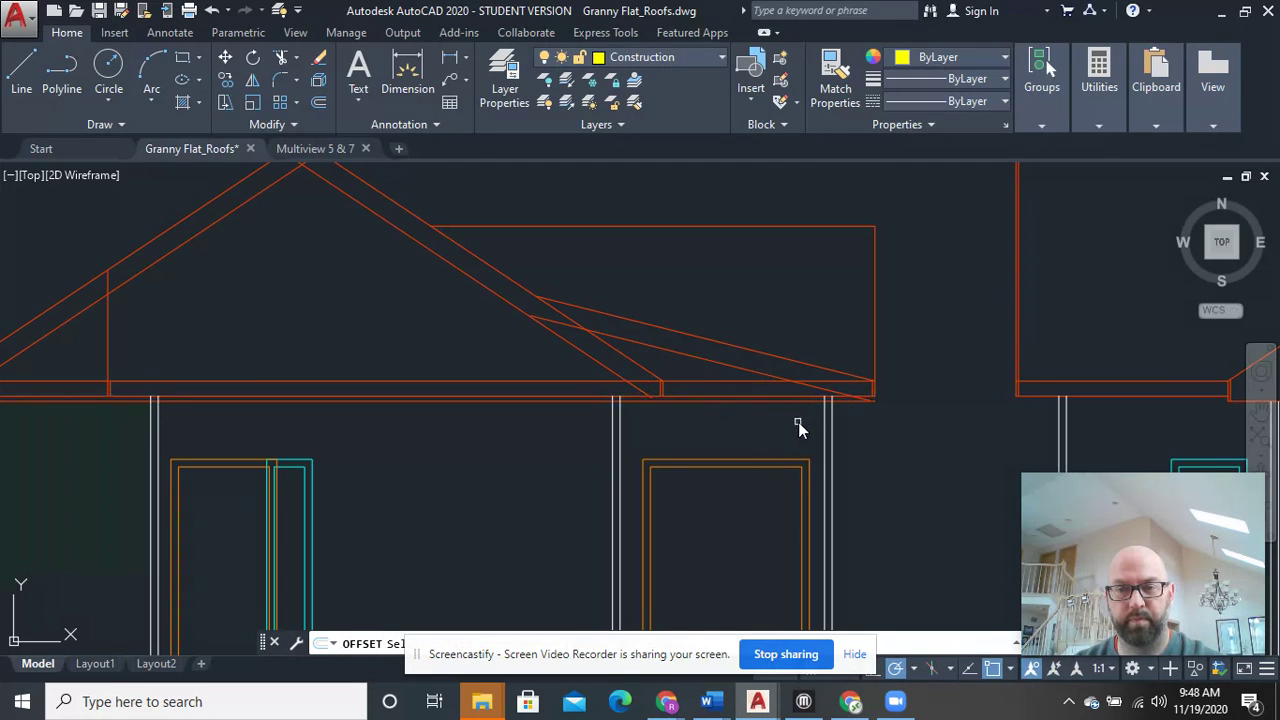
# Offset the inner wall line under the low-slope roof's eave and the one under the gable's right eave to the left
pyautogui.scroll(4, 805, 422)
pyautogui.click(847, 415)
pyautogui.click(830, 416)
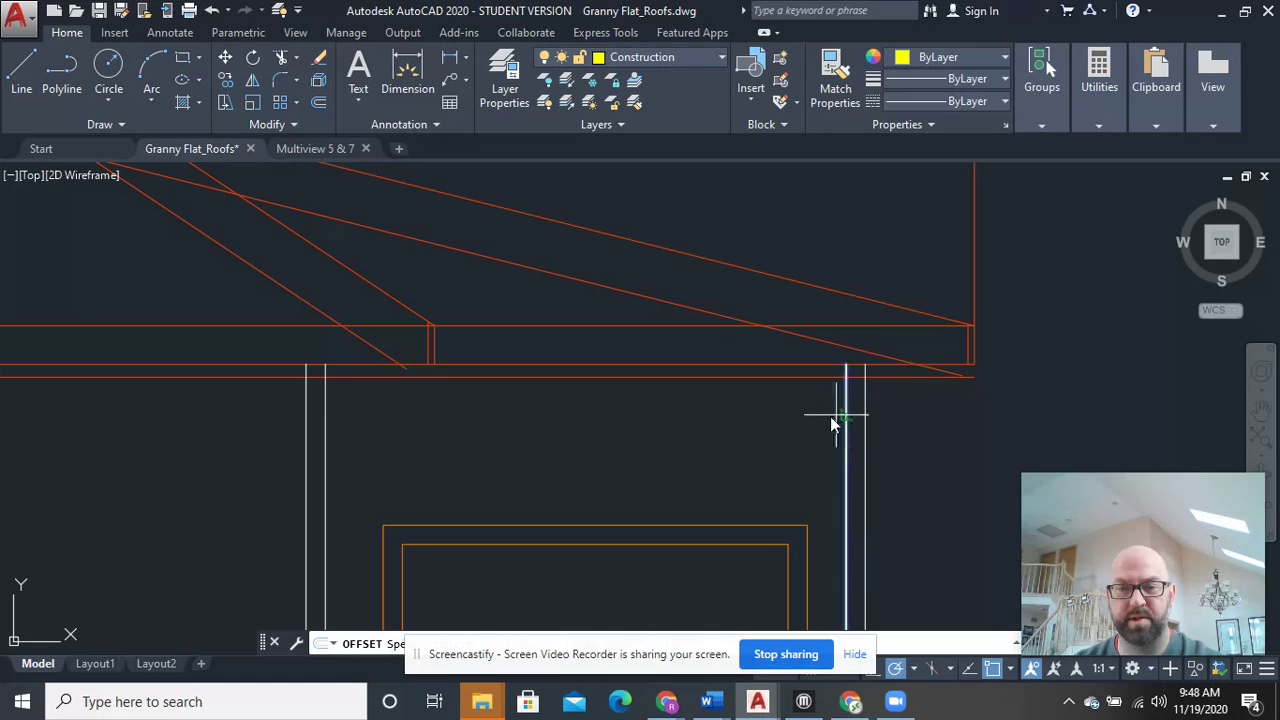
pyautogui.click(306, 421)
pyautogui.click(286, 420)
# Offset the inner wall line under the gable's left eave to the right and finish the offset command
pyautogui.moveTo(165, 420); pyautogui.dragTo(1060, 444, button='middle')
pyautogui.scroll(-4, 1045, 443)
pyautogui.scroll(6, 706, 440)
pyautogui.scroll(-2, 632, 437)
pyautogui.moveTo(598, 439); pyautogui.dragTo(799, 455, button='middle')
pyautogui.click(328, 445)
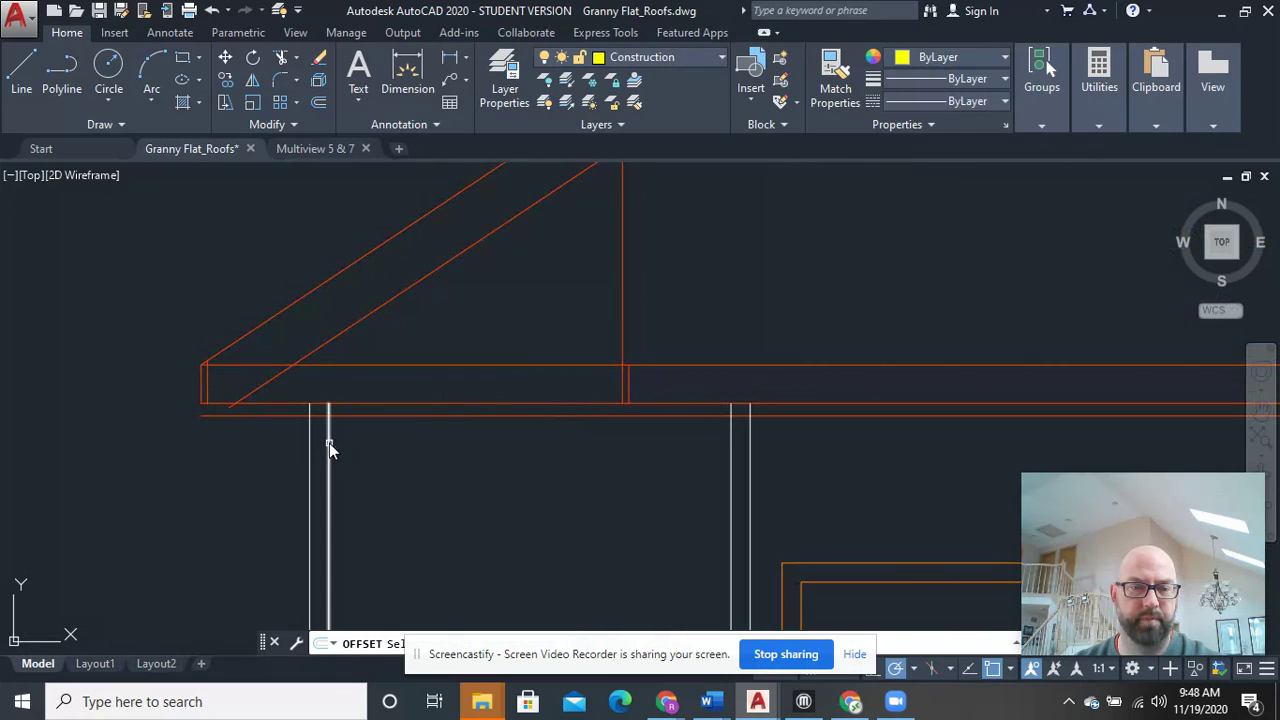
pyautogui.click(385, 452)
pyautogui.scroll(-5, 404, 456)
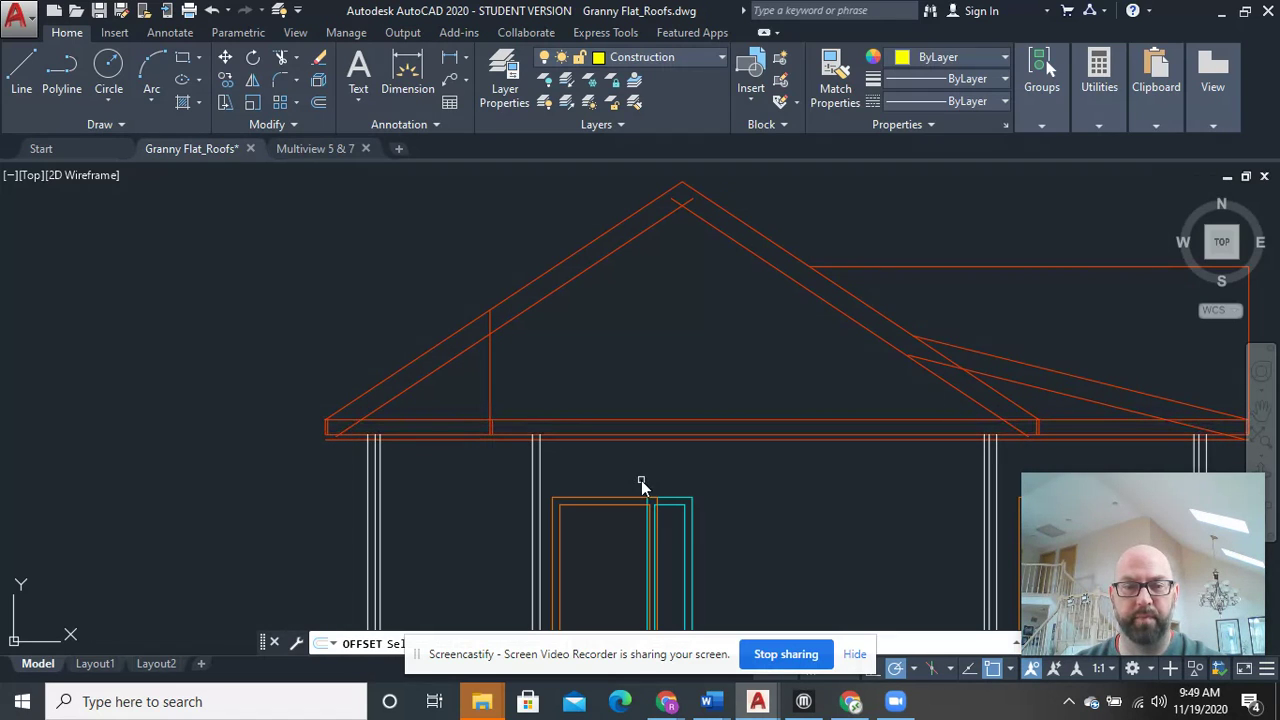
pyautogui.rightClick(430, 482)
pyautogui.click(468, 283)
# Move the offset eave underside line and the three offset wall lines to the Construction layer
pyautogui.moveTo(788, 428); pyautogui.dragTo(574, 420, button='middle')
pyautogui.scroll(5, 650, 435)
pyautogui.click(815, 380)
pyautogui.click(778, 330)
pyautogui.scroll(-2, 795, 397)
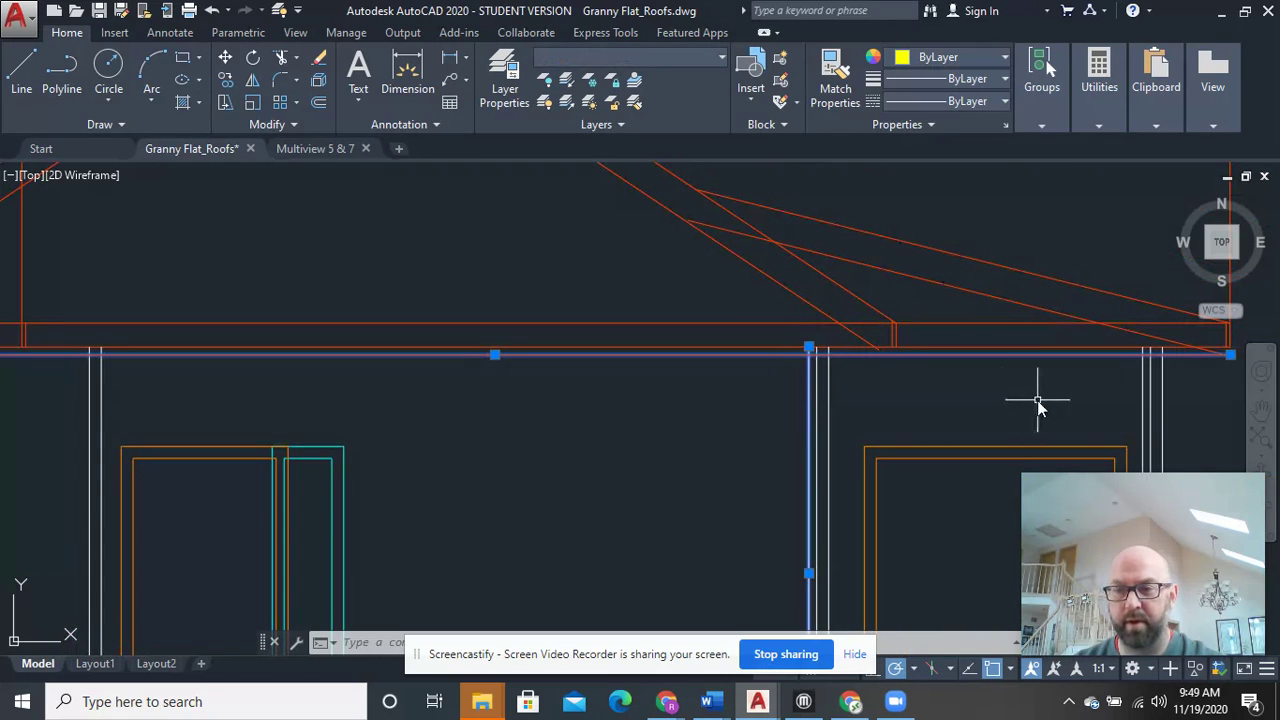
pyautogui.click(1143, 400)
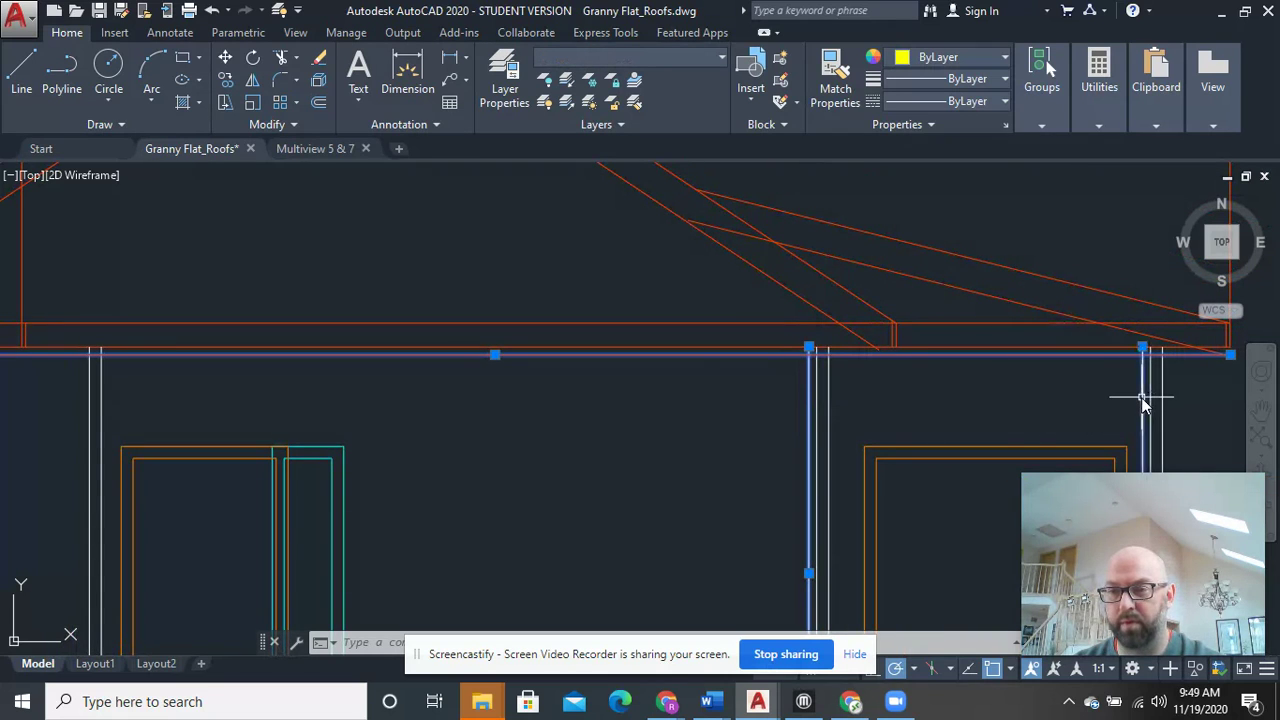
pyautogui.scroll(-3, 600, 415)
pyautogui.scroll(4, 357, 420)
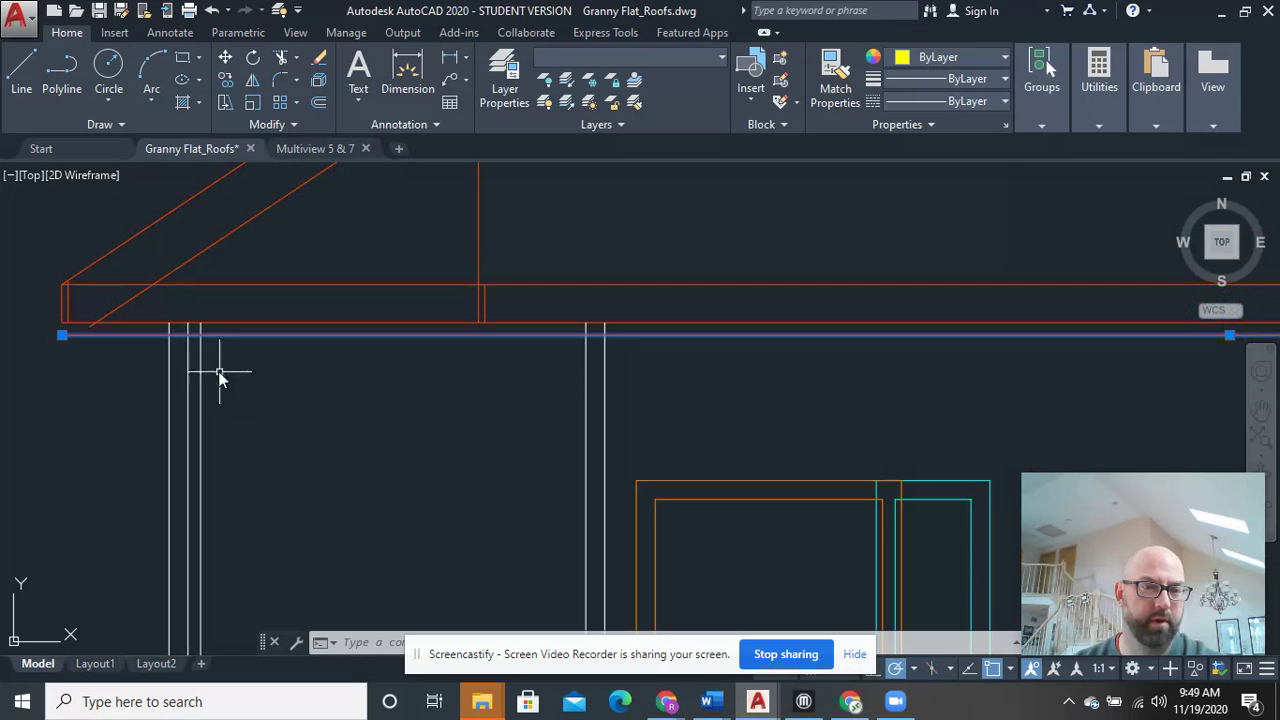
pyautogui.click(200, 352)
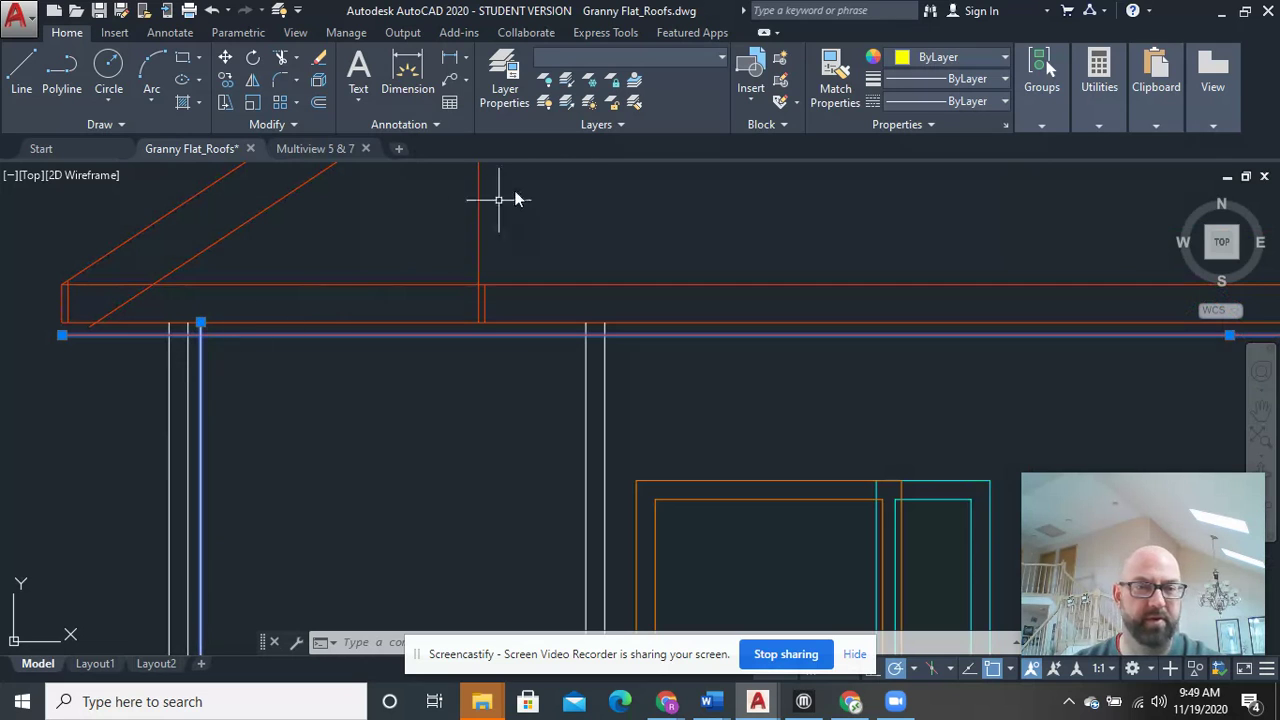
pyautogui.click(712, 57)
pyautogui.click(640, 231)
pyautogui.press('Escape')
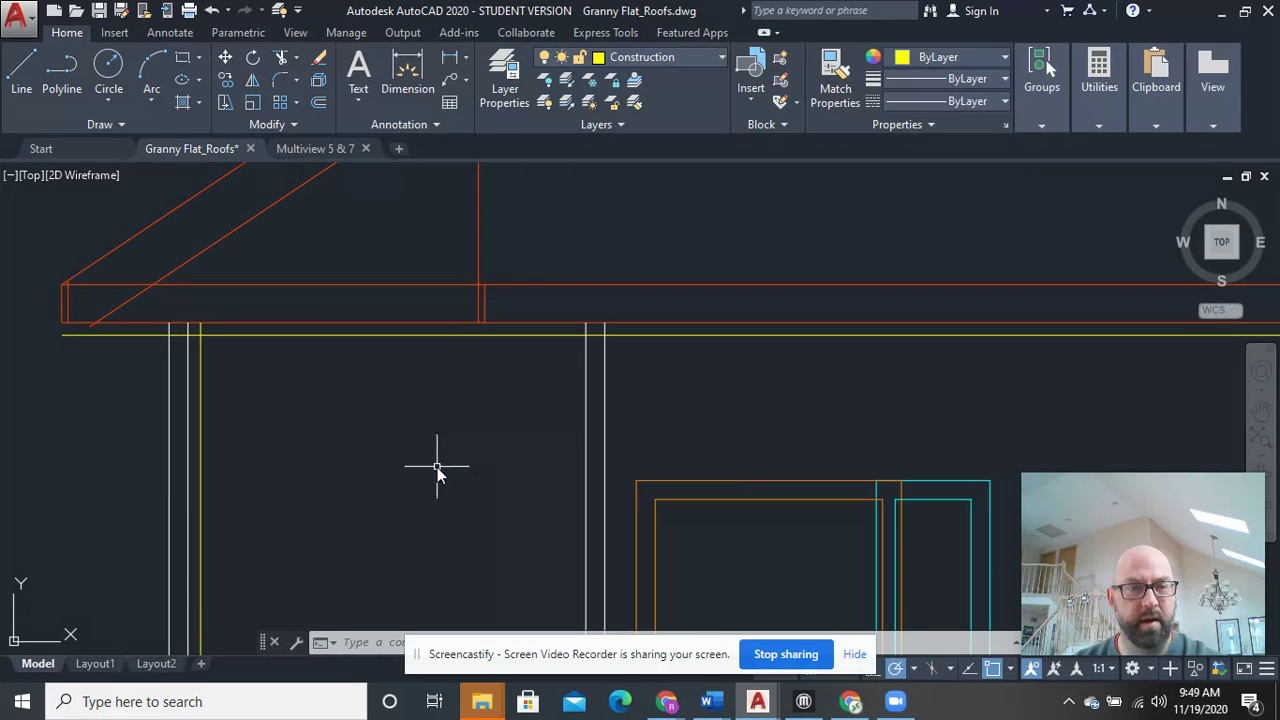
# Extend the construction wall line near the gable's right eave up to the gable's inner sloping line
pyautogui.scroll(-3, 449, 449)
pyautogui.scroll(-2, 251, 477)
pyautogui.scroll(2, 437, 475)
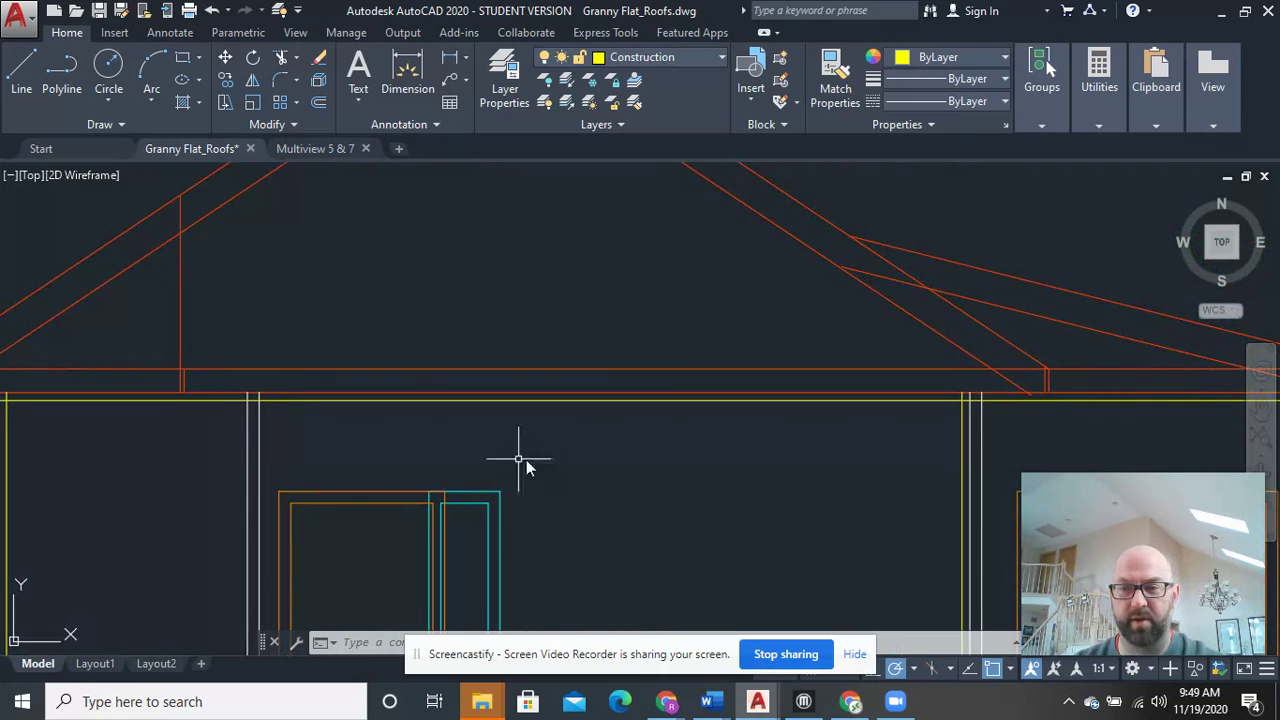
pyautogui.moveTo(586, 449)
pyautogui.mouseDown(button='middle')
pyautogui.moveTo(391, 463)
pyautogui.moveTo(422, 453)
pyautogui.mouseUp(button='middle')
pyautogui.write('ex')
pyautogui.press('Return')
pyautogui.scroll(4, 717, 459)
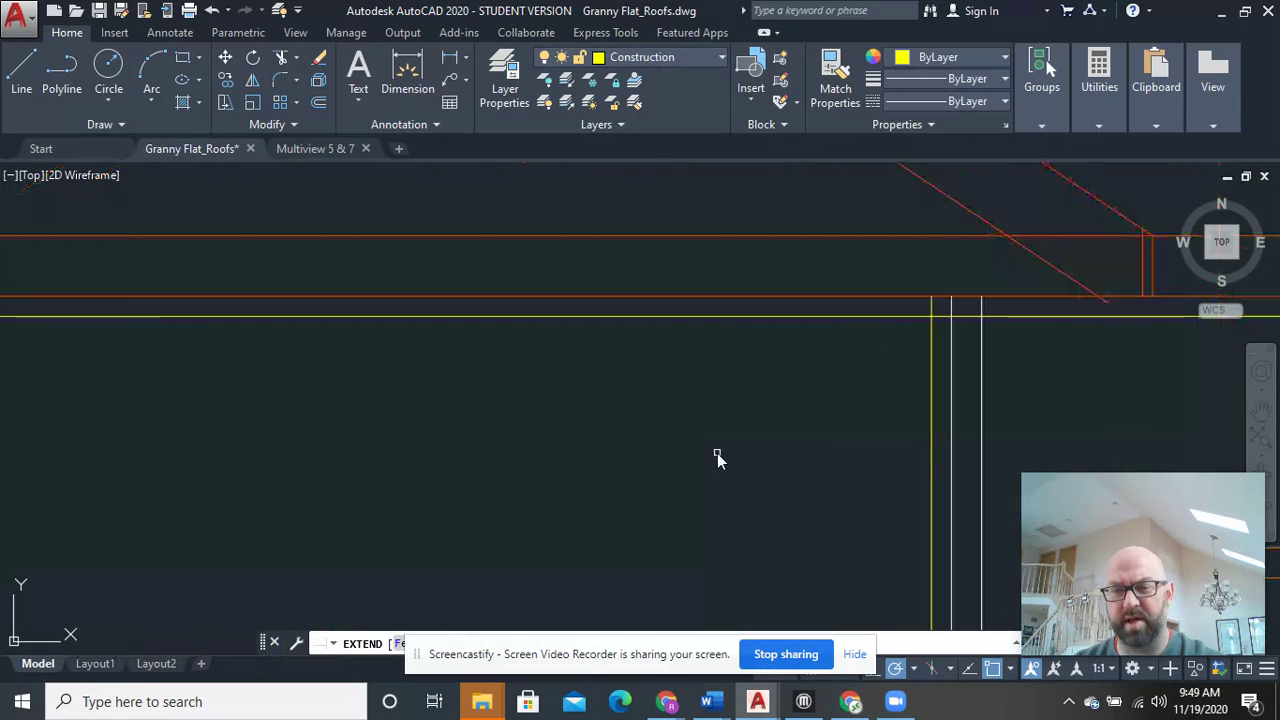
pyautogui.moveTo(751, 414); pyautogui.dragTo(470, 530, button='middle')
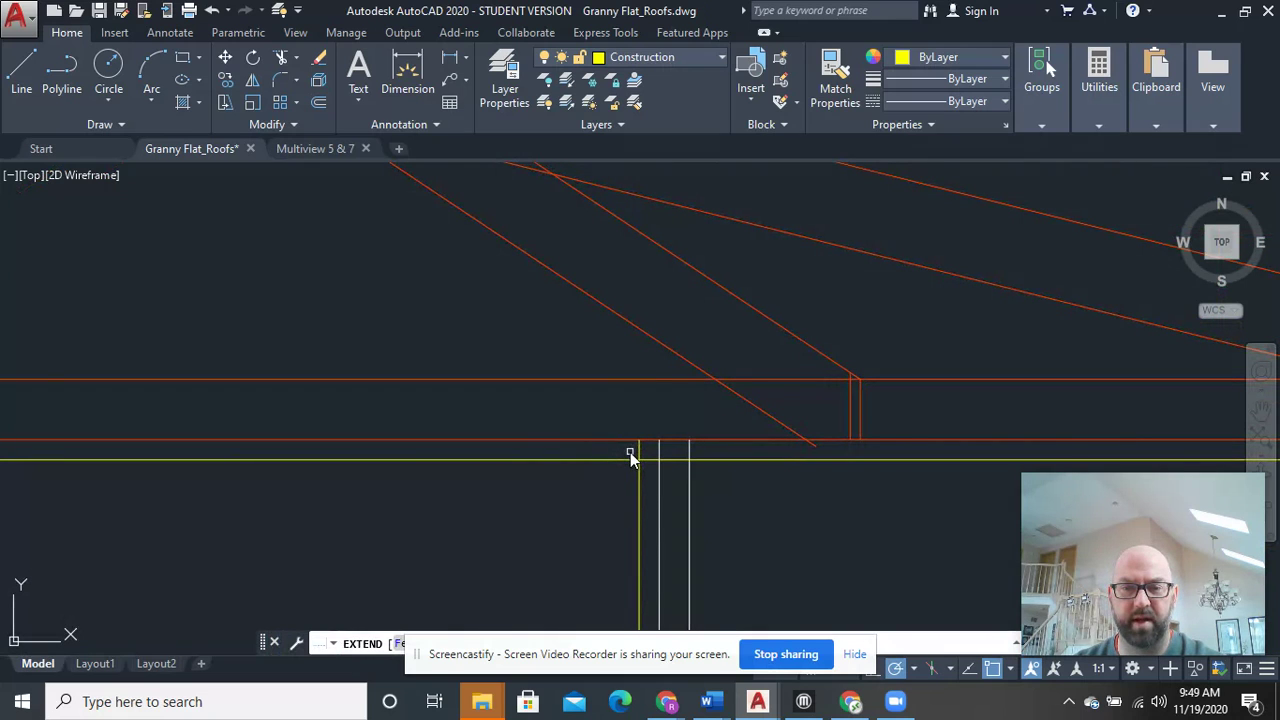
pyautogui.click(642, 423)
# Extend the construction wall line at the low-slope roof's right end up to that roof's lower sloping line
pyautogui.scroll(-2, 777, 443)
pyautogui.moveTo(777, 443); pyautogui.dragTo(709, 462, button='middle')
pyautogui.scroll(5, 709, 456)
pyautogui.moveTo(594, 406); pyautogui.dragTo(771, 566, button='middle')
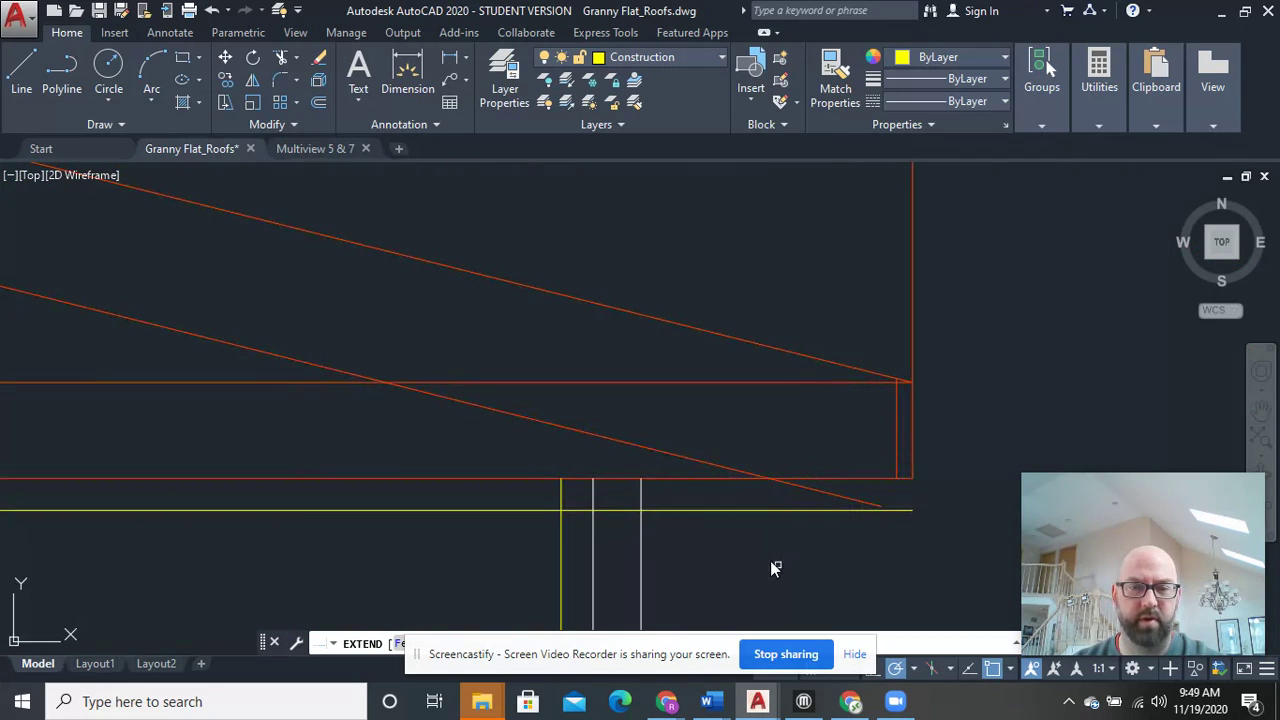
pyautogui.click(565, 482)
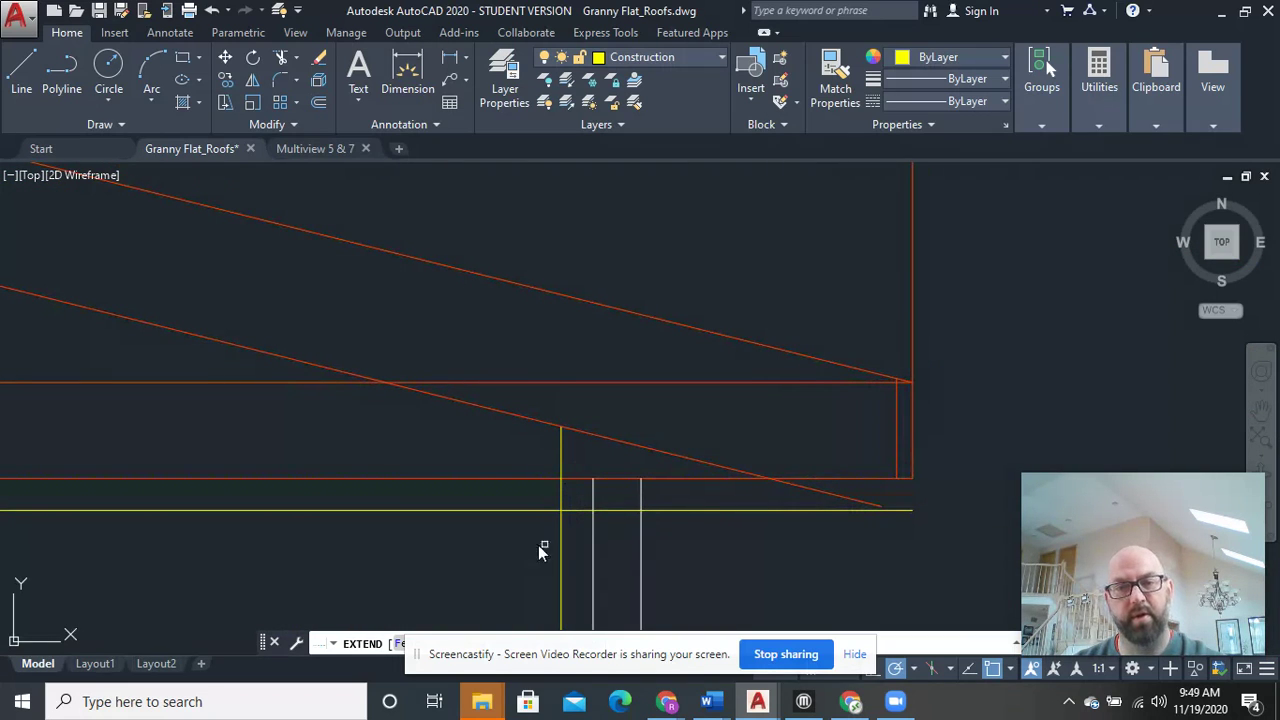
# Extend the vertical fascia lines at the right ends of the low-slope roof and the gable down to the construction eave line
pyautogui.click(915, 466)
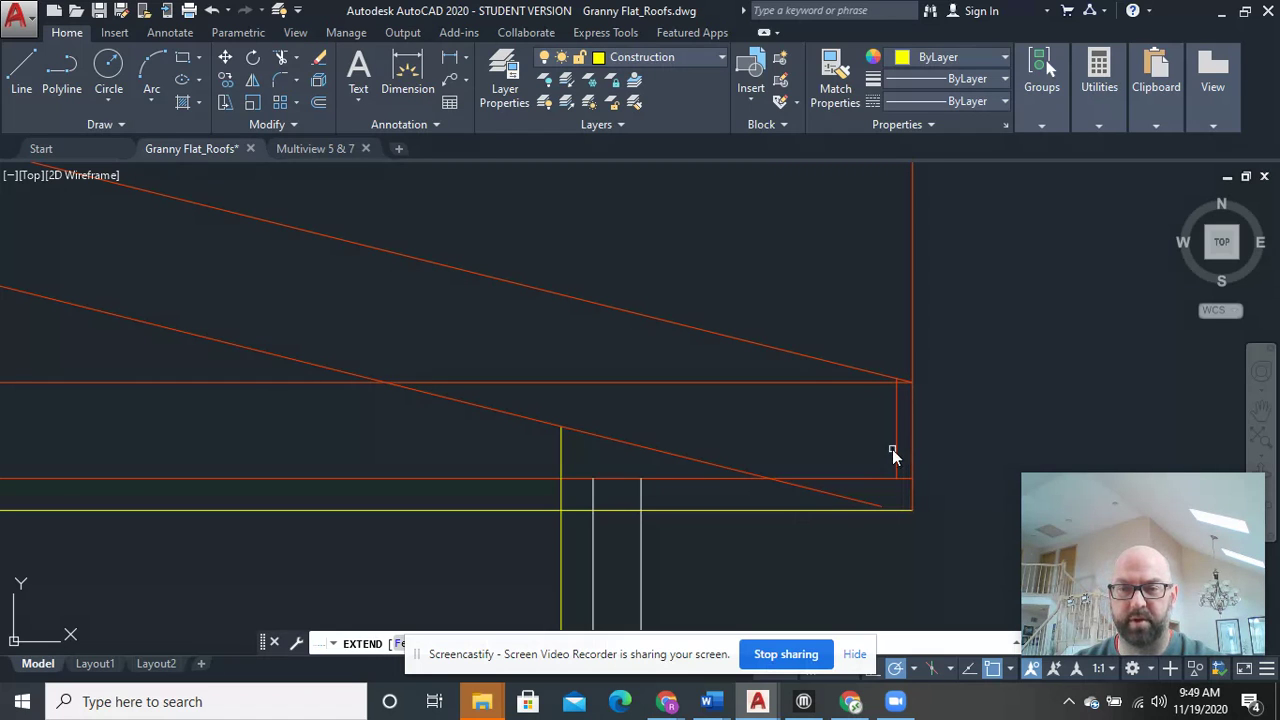
pyautogui.click(897, 454)
pyautogui.scroll(-5, 897, 494)
pyautogui.moveTo(394, 526); pyautogui.dragTo(592, 553, button='middle')
pyautogui.scroll(4, 592, 530)
pyautogui.click(570, 487)
pyautogui.click(487, 460)
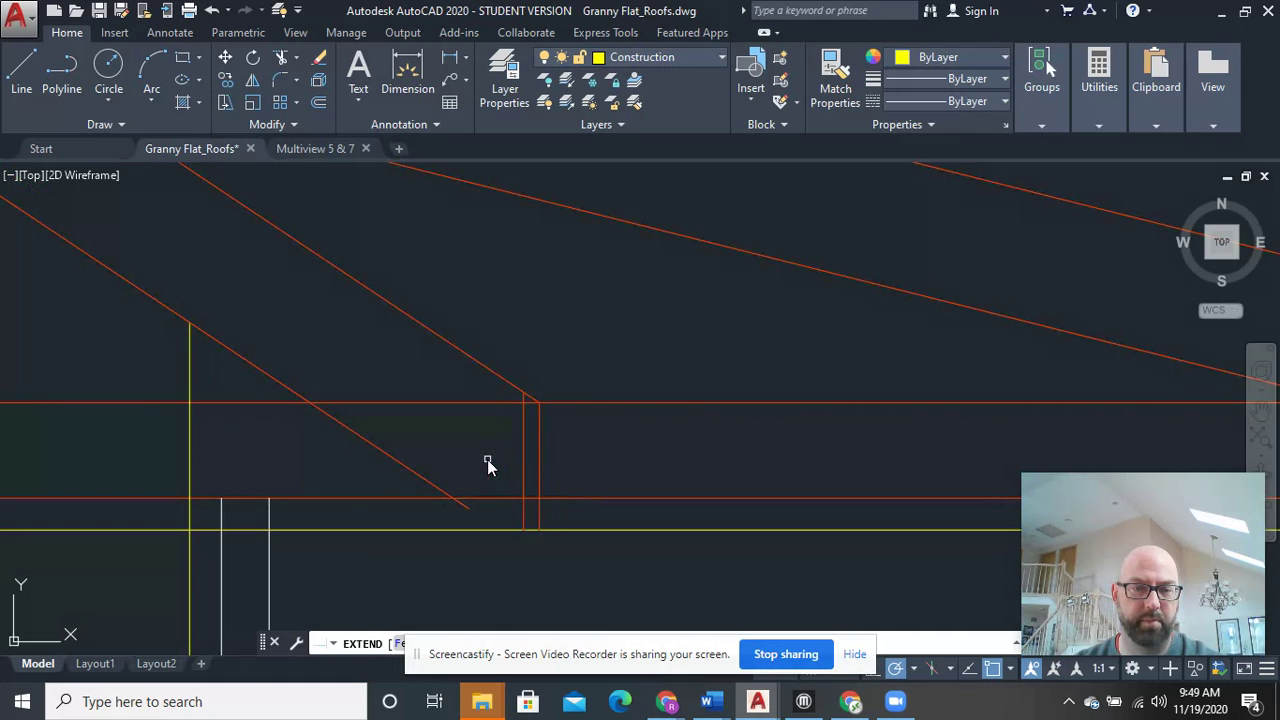
# Extend the two vertical fascia lines at the gable's left end down to the construction eave line
pyautogui.scroll(-4, 487, 462)
pyautogui.moveTo(274, 538)
pyautogui.mouseDown(button='middle')
pyautogui.moveTo(829, 540)
pyautogui.moveTo(268, 540)
pyautogui.moveTo(769, 528)
pyautogui.mouseUp(button='middle')
pyautogui.moveTo(354, 519); pyautogui.dragTo(725, 512, button='middle')
pyautogui.moveTo(412, 510); pyautogui.dragTo(640, 509, button='middle')
pyautogui.scroll(4, 368, 484)
pyautogui.moveTo(389, 413); pyautogui.dragTo(323, 397)
# Extend the construction wall line near the gable's left eave up to the inner sloping line and finish extending
pyautogui.click(700, 438)
pyautogui.click(700, 364)
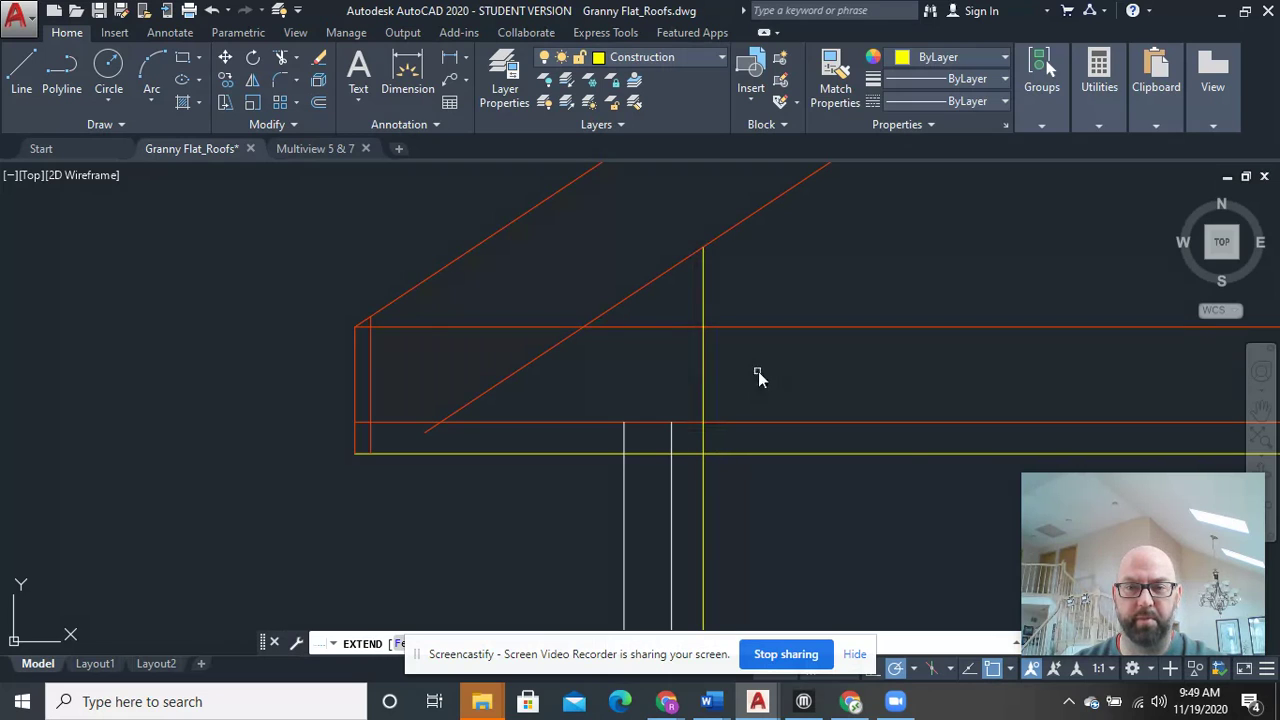
pyautogui.rightClick(762, 367)
pyautogui.click(789, 383)
# Trim the construction eave line and wall line beyond their intersection to form the corner of the gable's left boxed eave
pyautogui.scroll(-2, 790, 401)
pyautogui.moveTo(790, 401); pyautogui.dragTo(400, 409, button='middle')
pyautogui.scroll(-2, 400, 409)
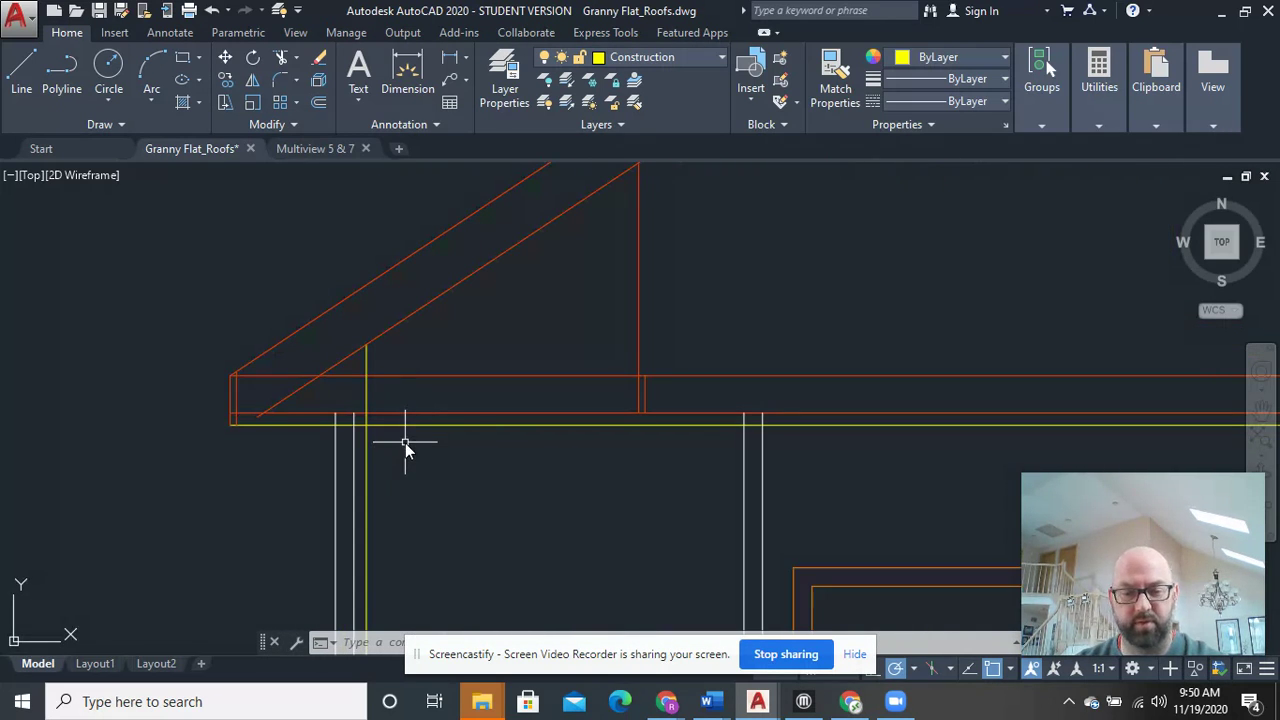
pyautogui.write('tr')
pyautogui.press('Return')
pyautogui.click(424, 425)
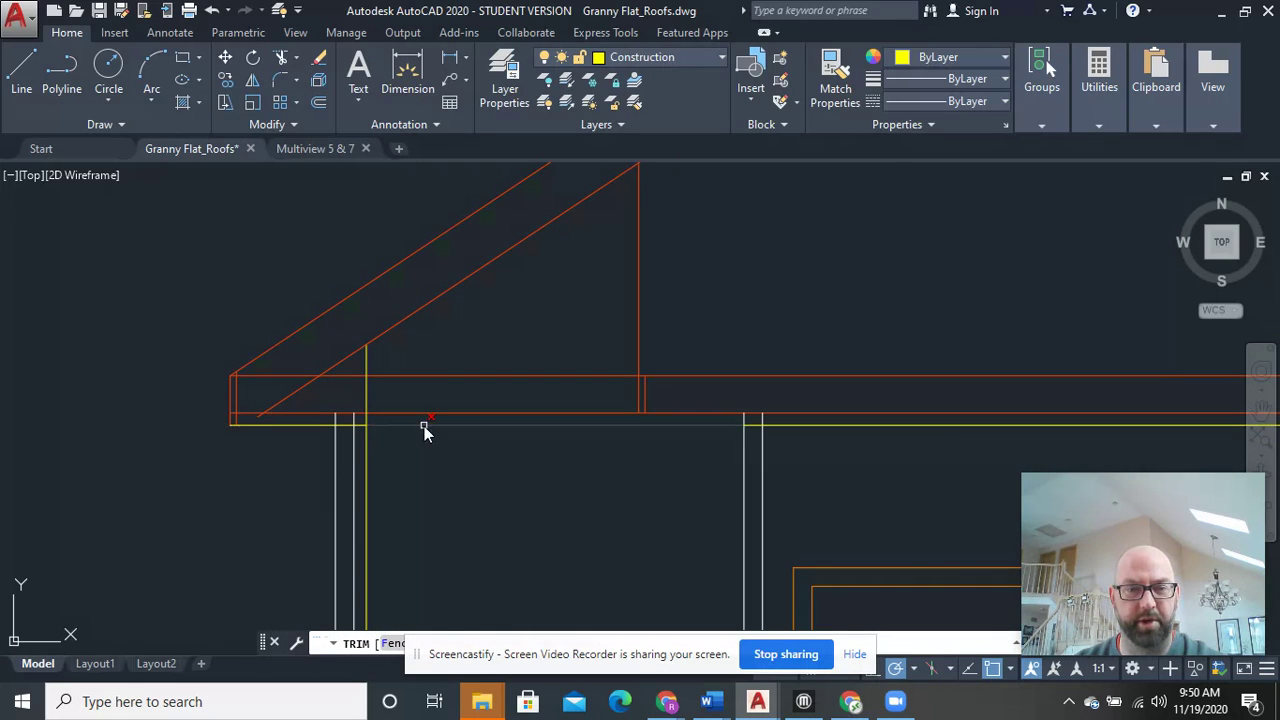
pyautogui.click(367, 439)
# Trim the horizontal fascia lines, wall-line tops and crossing slope segments inside the gable's left boxed eave
pyautogui.scroll(4, 368, 442)
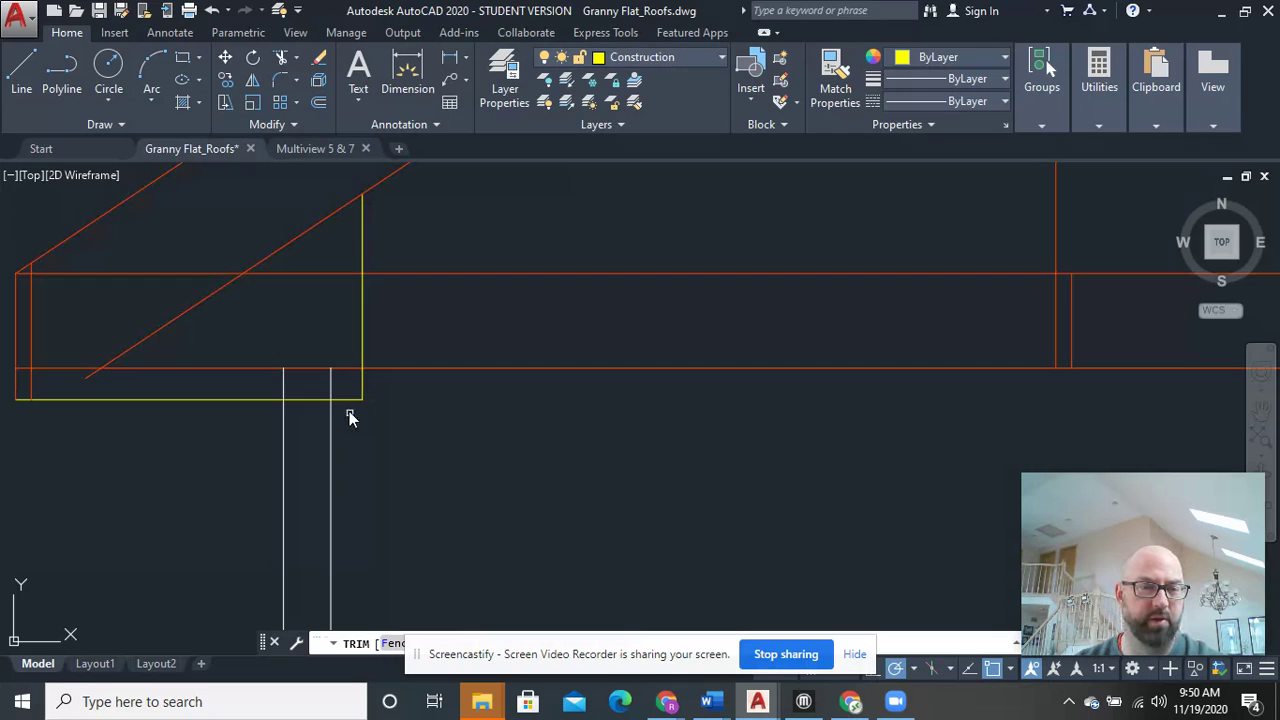
pyautogui.click(357, 385)
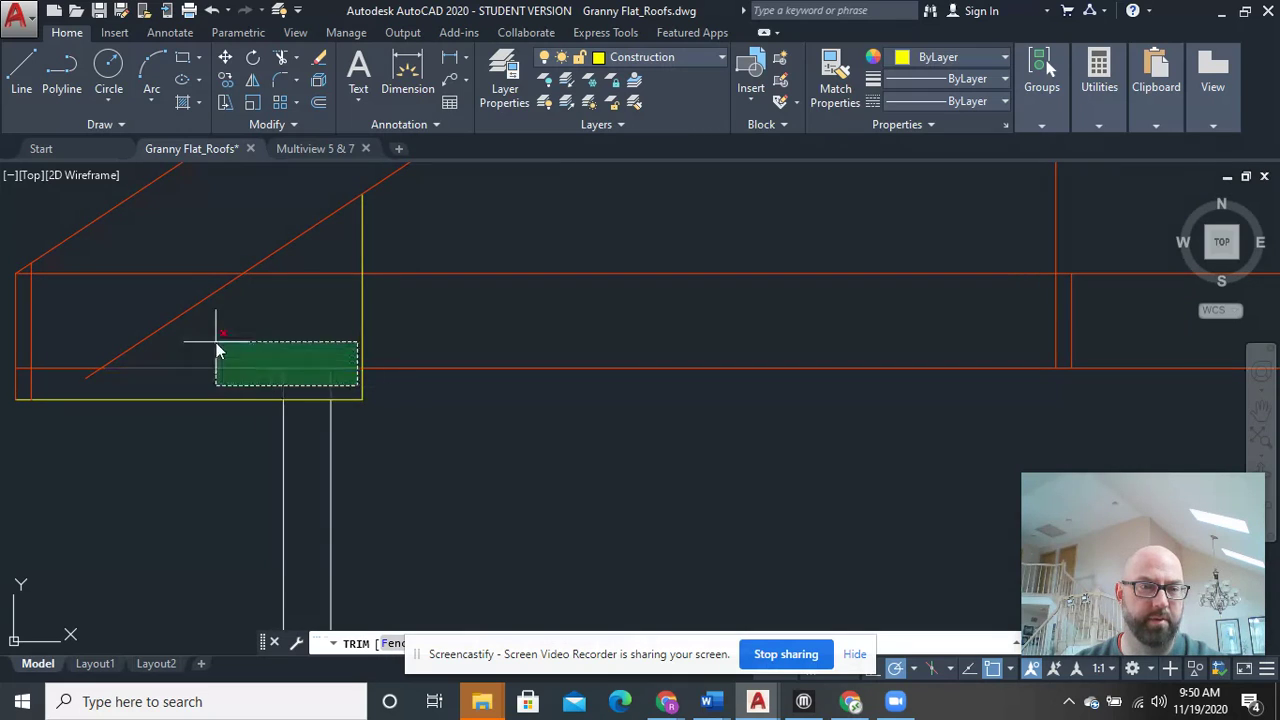
pyautogui.click(85, 243)
# Erase the two short horizontal stubs between the fascia lines and the leftover sloping segment inside the gable's left boxed eave
pyautogui.moveTo(88, 287); pyautogui.dragTo(451, 309, button='middle')
pyautogui.scroll(4, 398, 358)
pyautogui.click(374, 458)
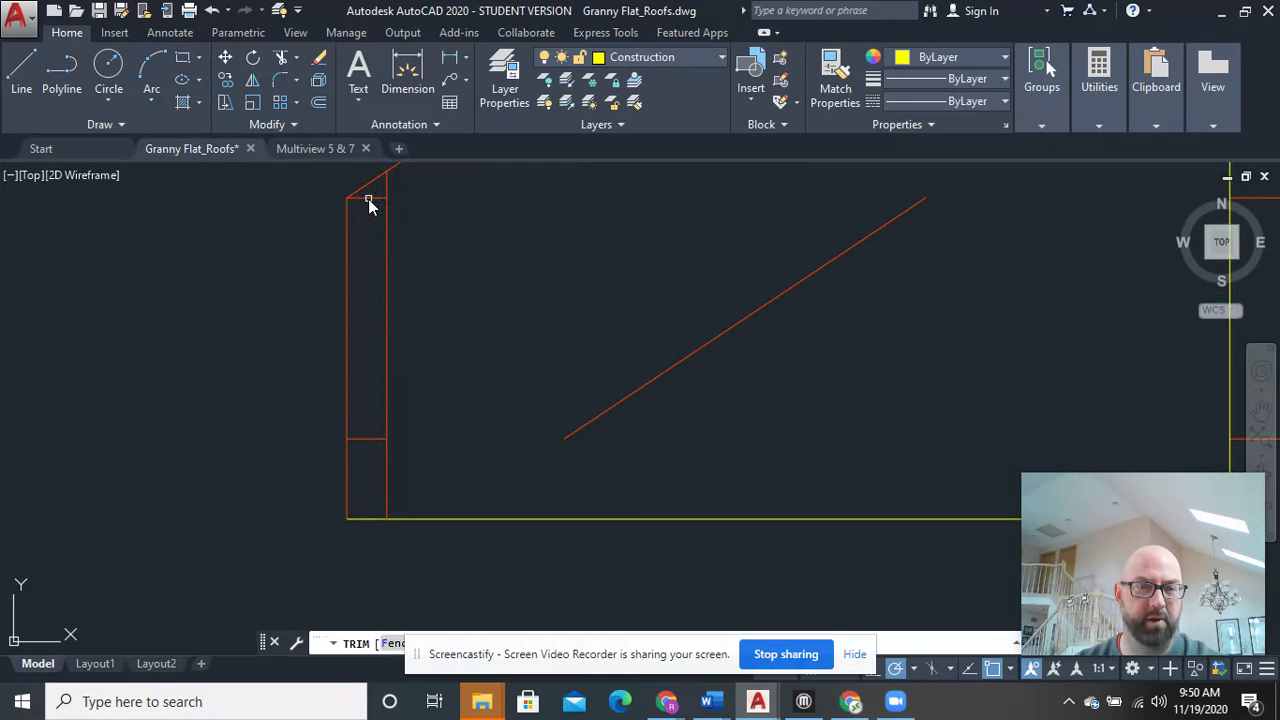
pyautogui.rightClick(432, 319)
pyautogui.click(470, 336)
pyautogui.scroll(-2, 465, 344)
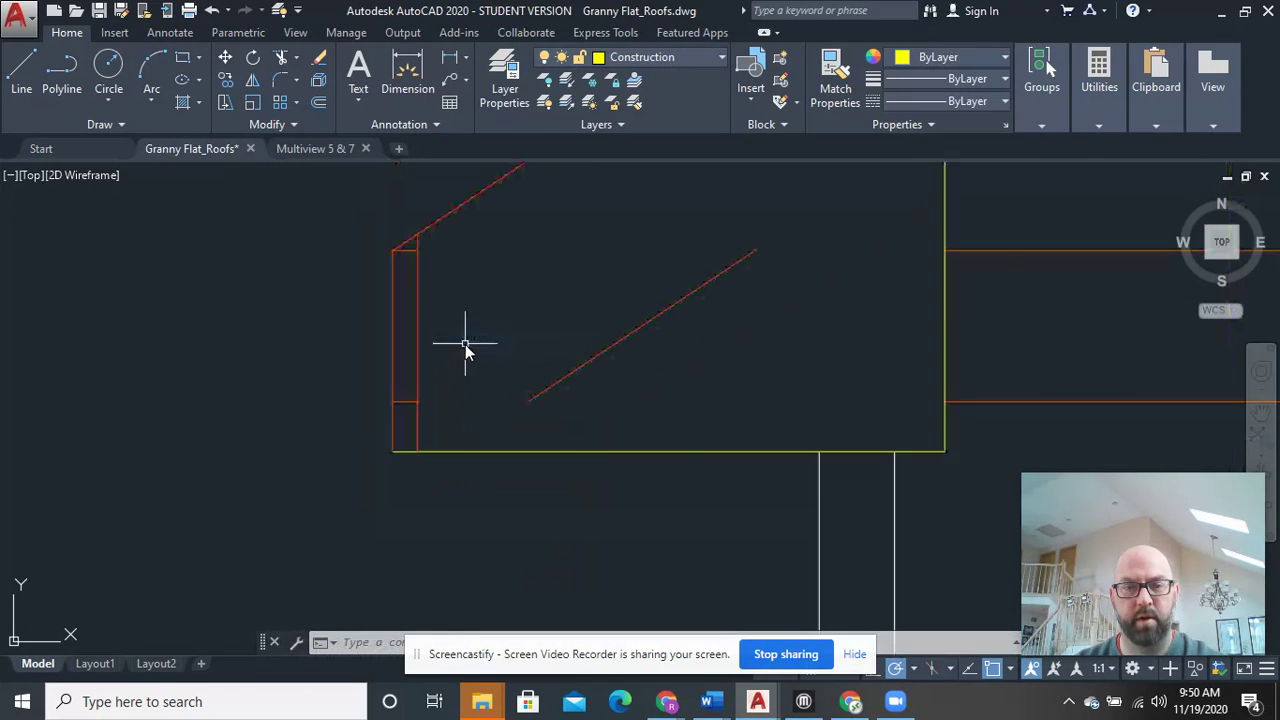
pyautogui.scroll(2, 406, 263)
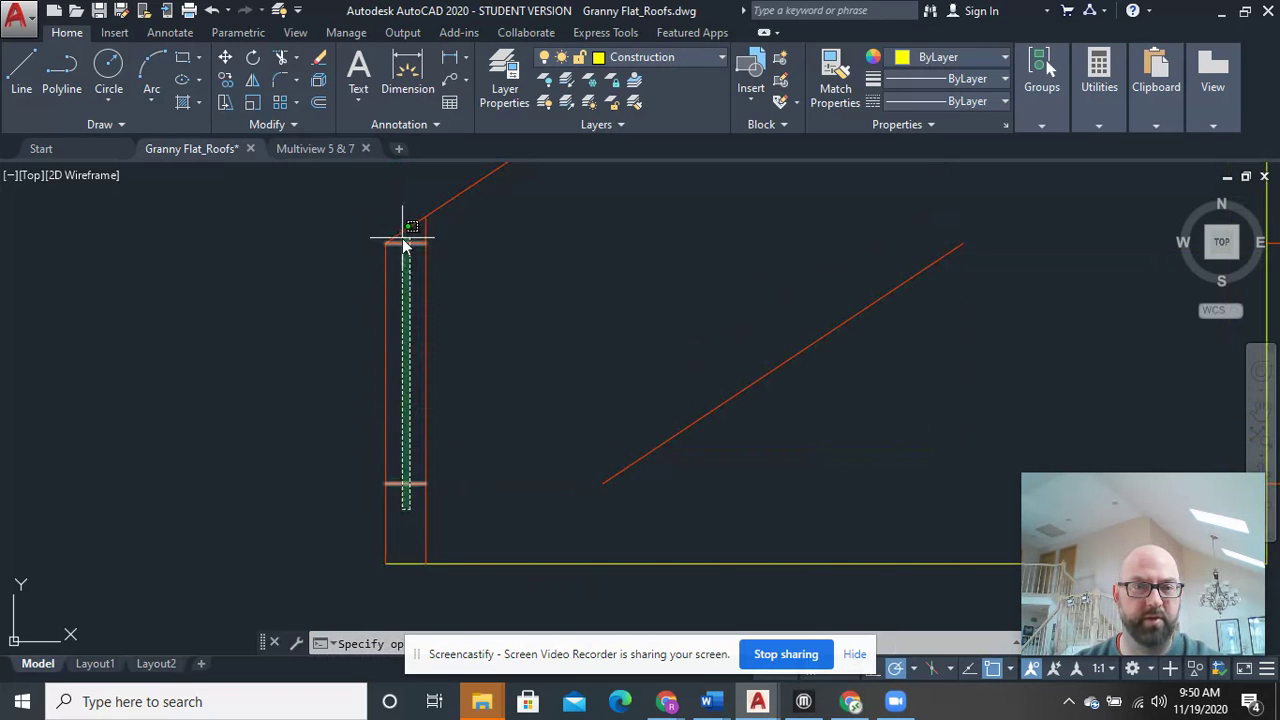
pyautogui.click(404, 243)
pyautogui.click(777, 420)
pyautogui.click(690, 325)
pyautogui.write('e')
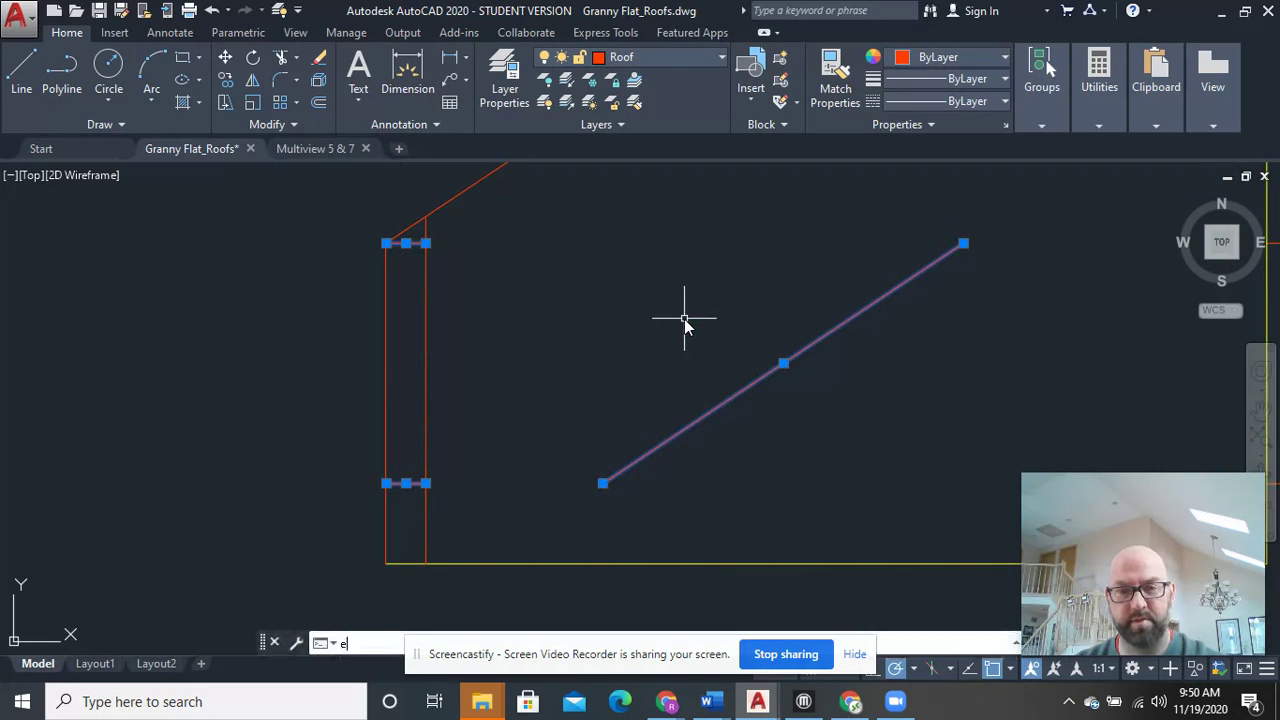
pyautogui.press('Return')
# Trim the construction wall line below the eave and the horizontal, wall-top and sloping segments inside the gable's right boxed eave
pyautogui.scroll(-3, 684, 321)
pyautogui.moveTo(787, 353); pyautogui.dragTo(120, 349, button='middle')
pyautogui.scroll(-2, 194, 357)
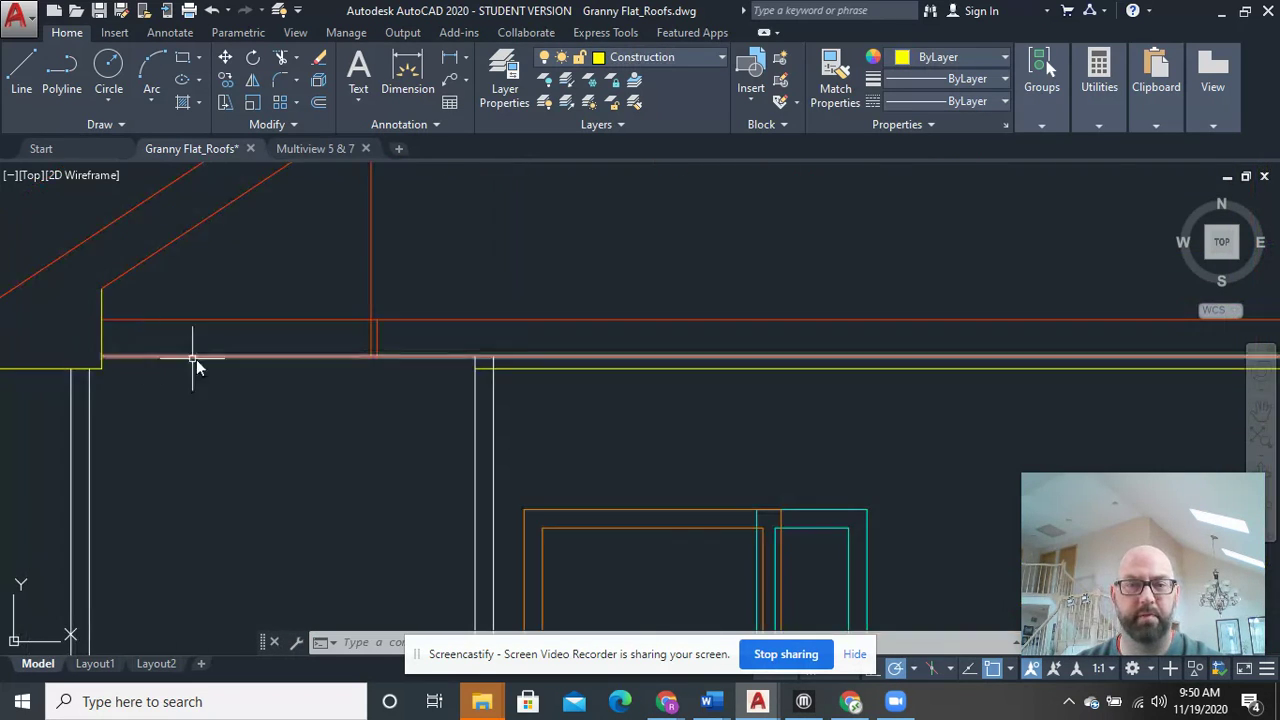
pyautogui.scroll(-2, 410, 383)
pyautogui.moveTo(796, 422); pyautogui.dragTo(325, 457, button='middle')
pyautogui.write('tr')
pyautogui.press('Return')
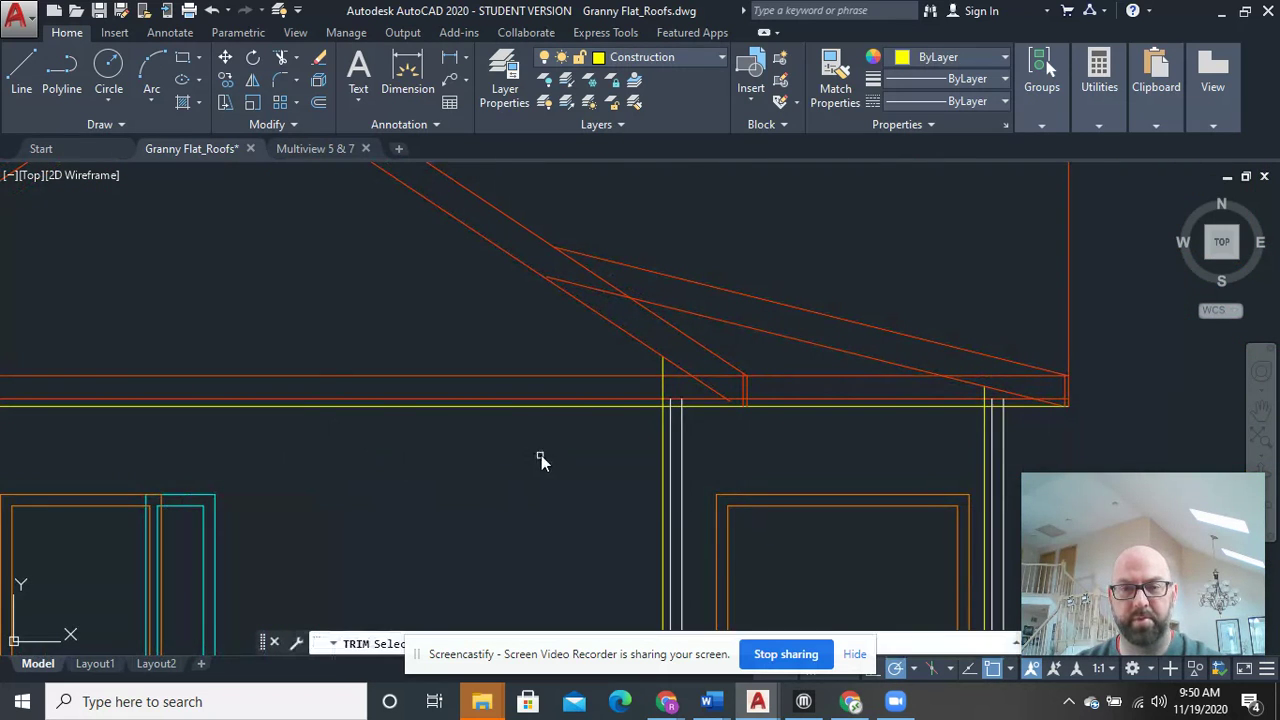
pyautogui.scroll(4, 647, 413)
pyautogui.click(666, 420)
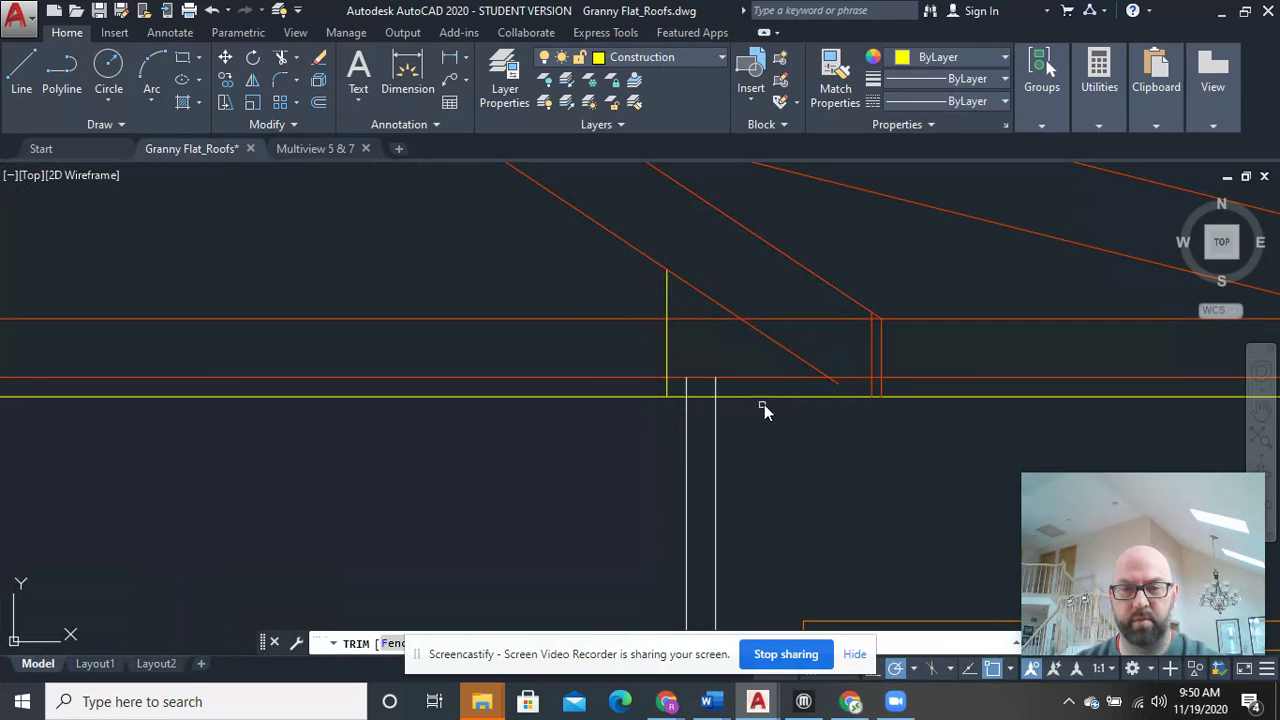
pyautogui.click(862, 391)
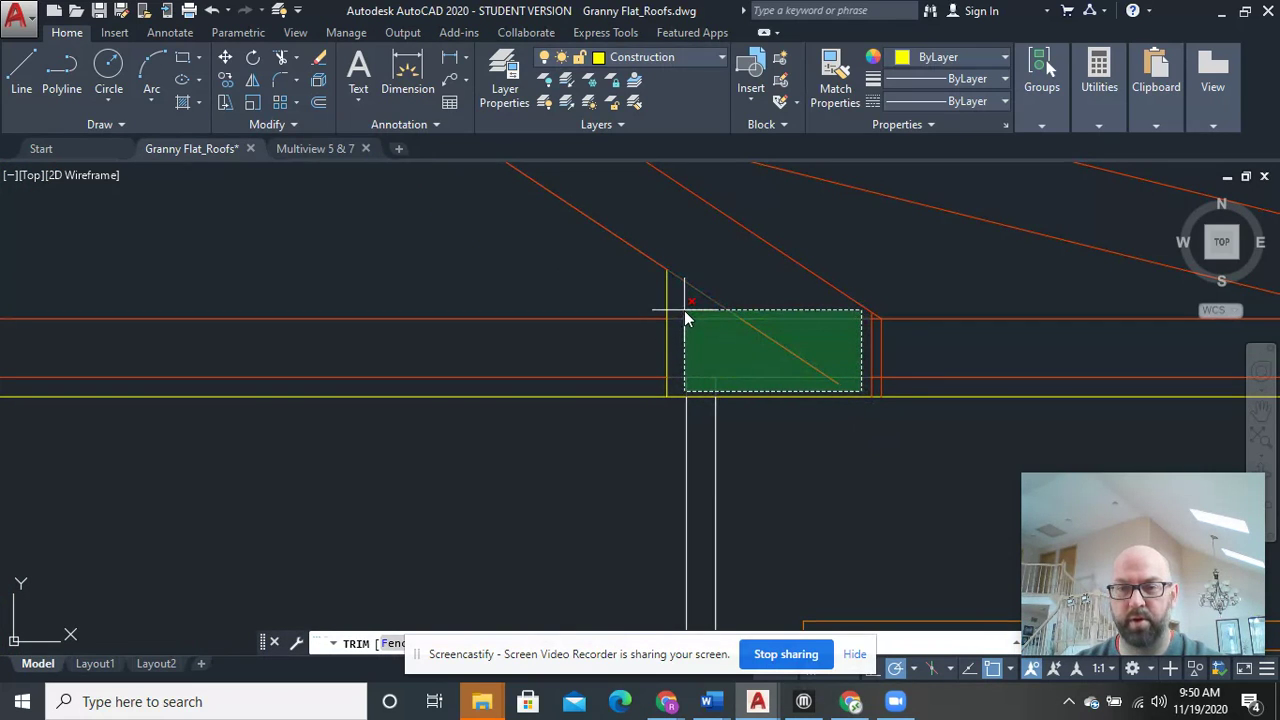
pyautogui.click(685, 316)
# Trim the construction eave line on both sides of the gable's right boxed eave
pyautogui.scroll(5, 830, 368)
pyautogui.moveTo(36, 470); pyautogui.dragTo(567, 462, button='middle')
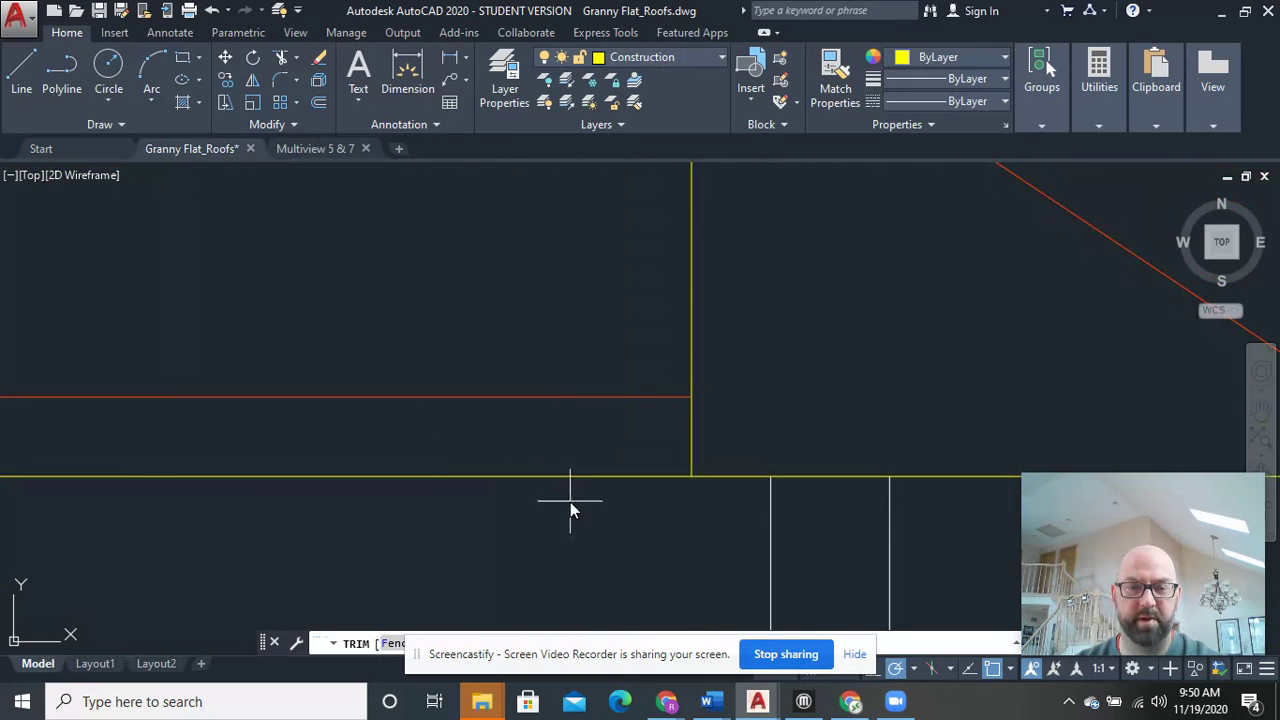
pyautogui.scroll(-3, 500, 410)
pyautogui.scroll(3, 625, 405)
pyautogui.scroll(2, 547, 410)
pyautogui.moveTo(425, 538); pyautogui.dragTo(427, 282)
pyautogui.scroll(-3, 428, 290)
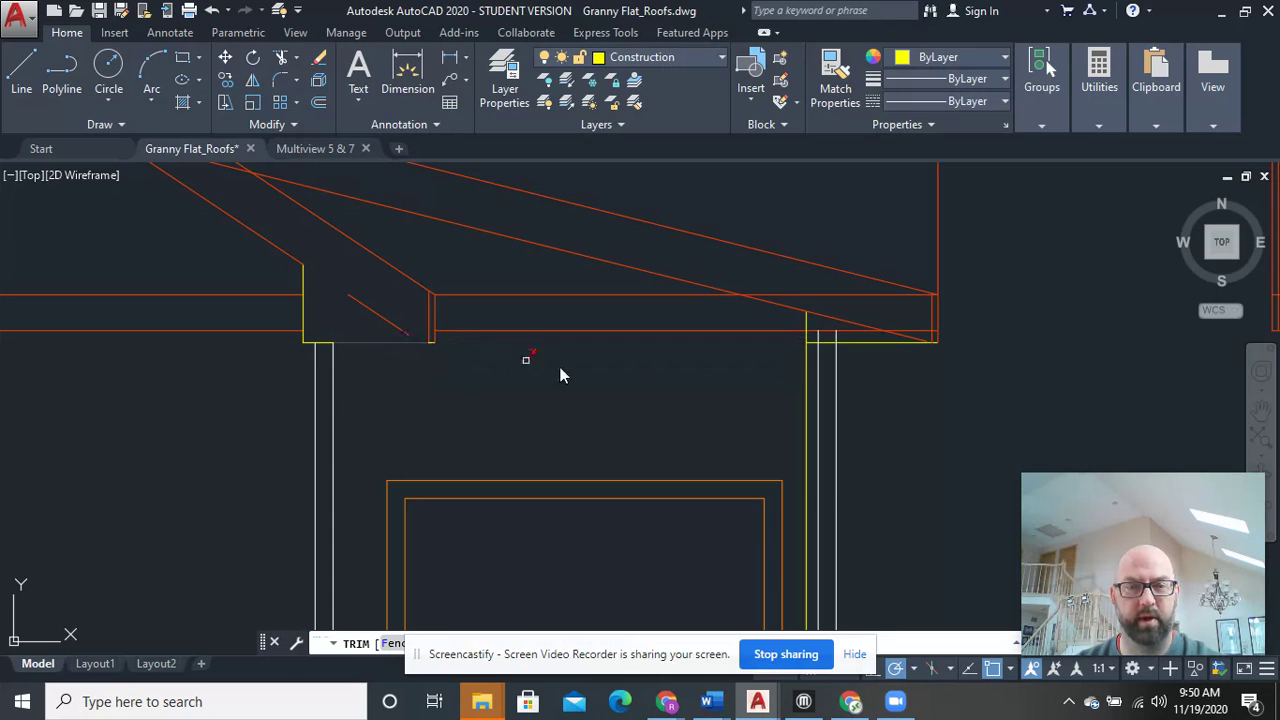
# Trim the construction wall line below the eave line at the low-slope roof's outer end
pyautogui.scroll(2, 708, 387)
pyautogui.moveTo(709, 386); pyautogui.dragTo(509, 409, button='middle')
pyautogui.scroll(3, 574, 414)
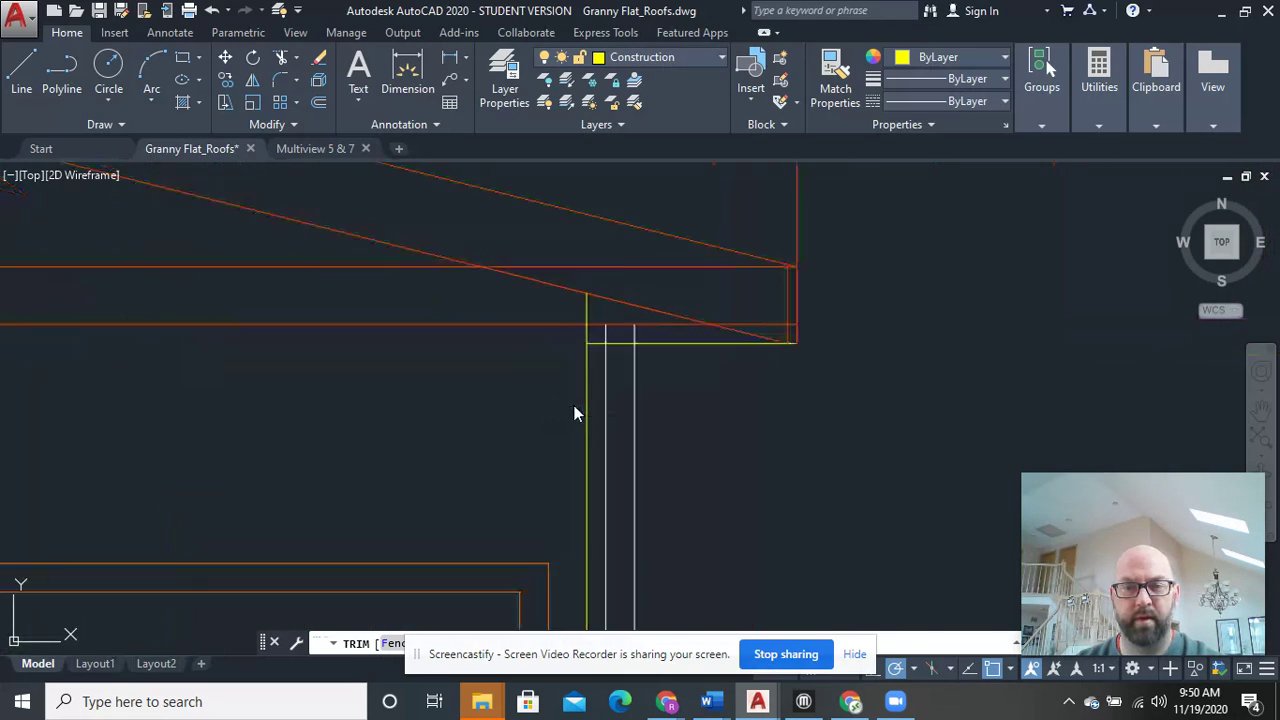
pyautogui.click(594, 365)
pyautogui.moveTo(715, 295); pyautogui.dragTo(689, 428, button='middle')
pyautogui.scroll(-4, 662, 305)
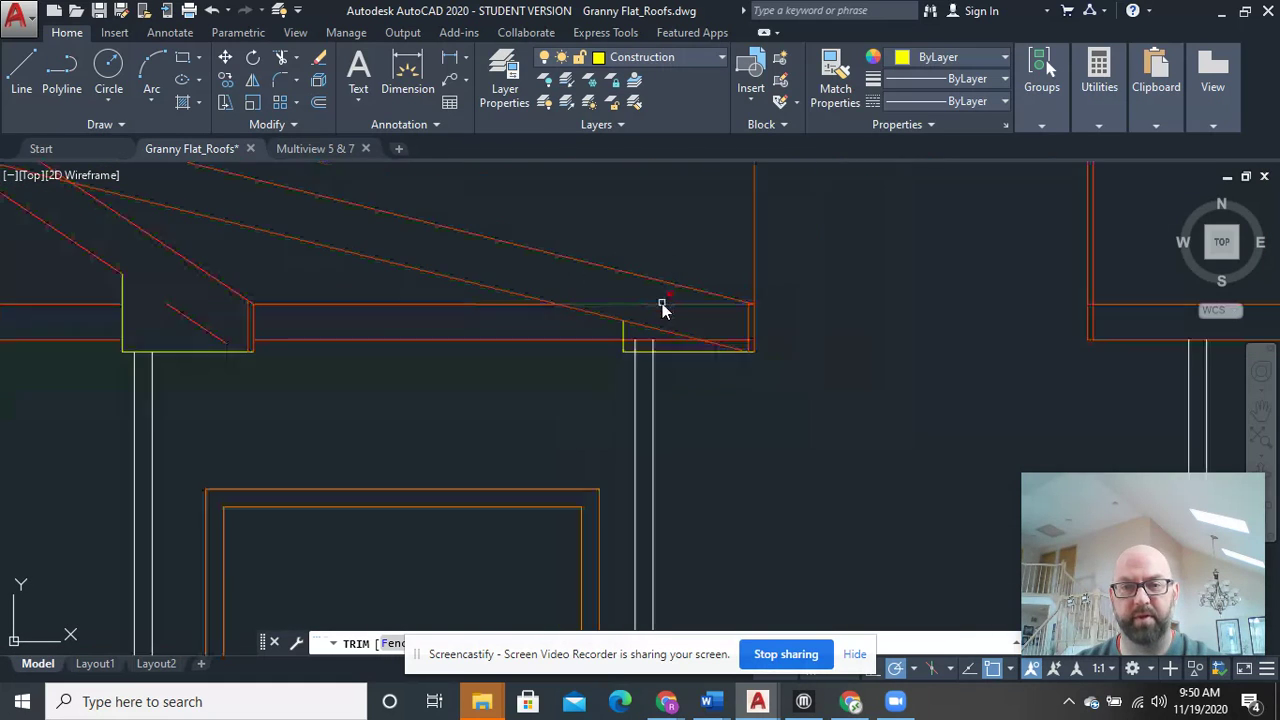
# Trim the horizontal fascia lines, wall-line tops and sloping segment inside the low-slope roof's boxed eave and finish trimming
pyautogui.scroll(2, 665, 318)
pyautogui.scroll(2, 715, 353)
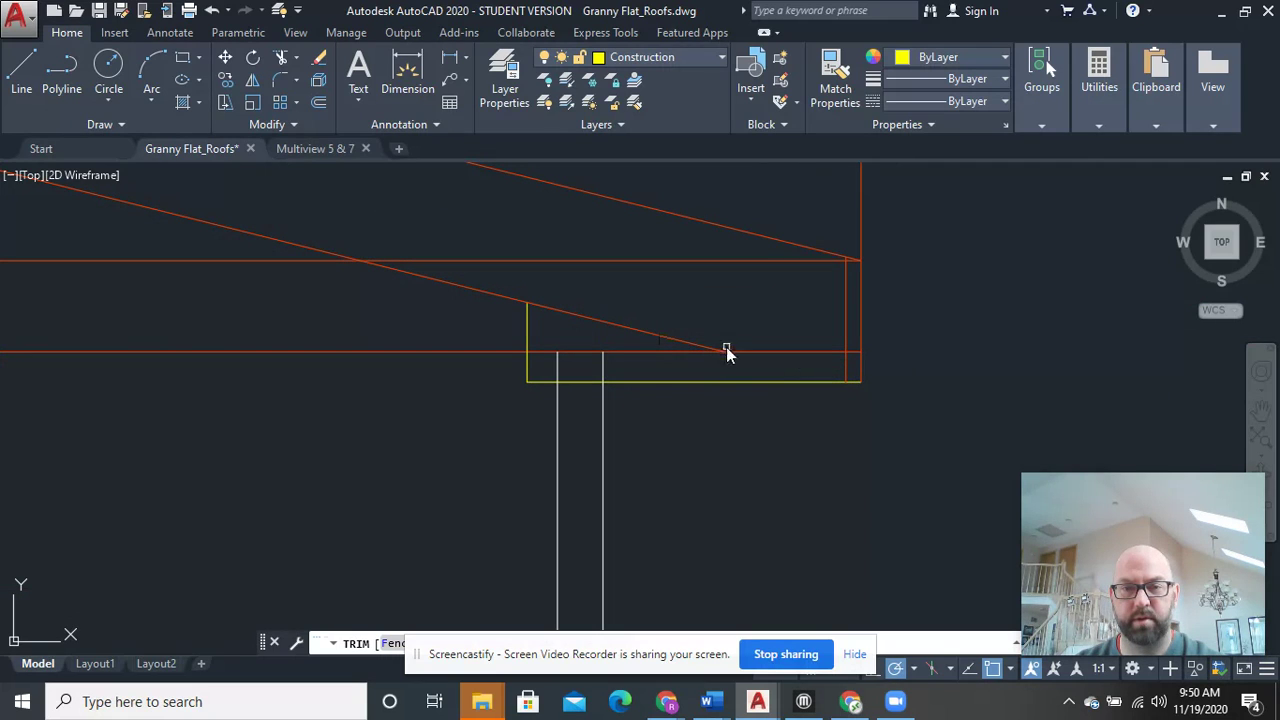
pyautogui.click(761, 368)
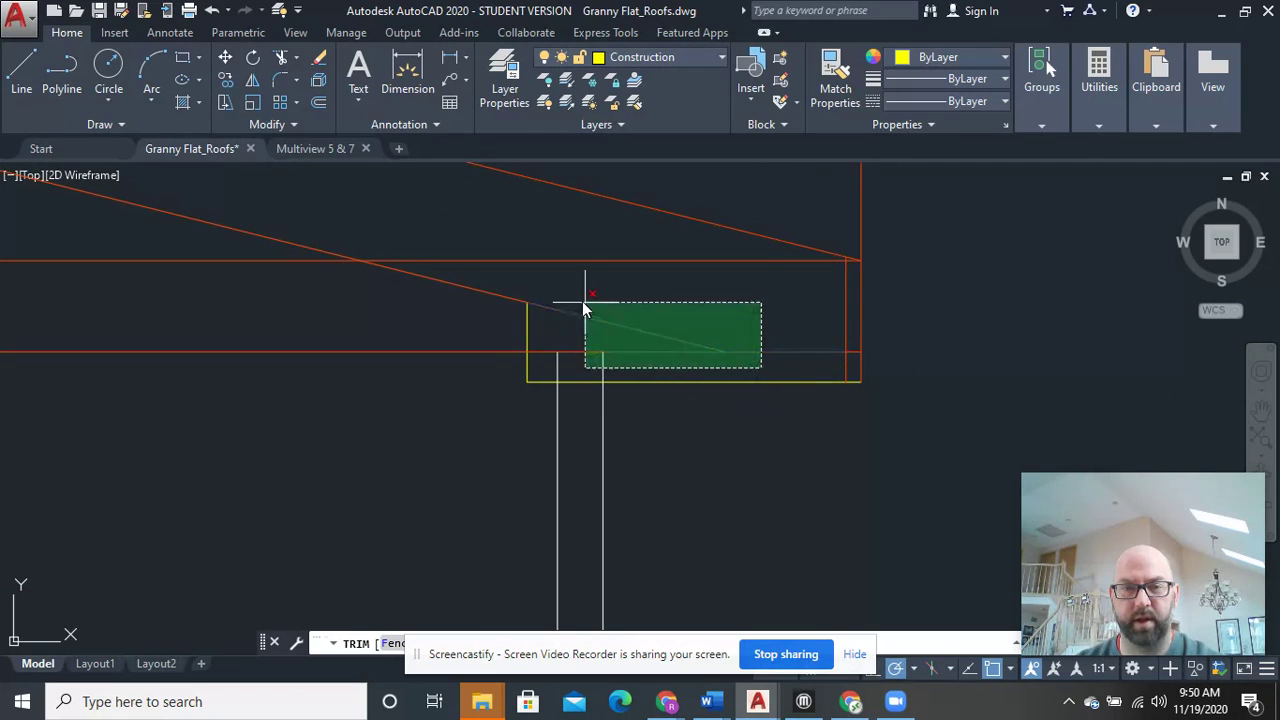
pyautogui.click(543, 262)
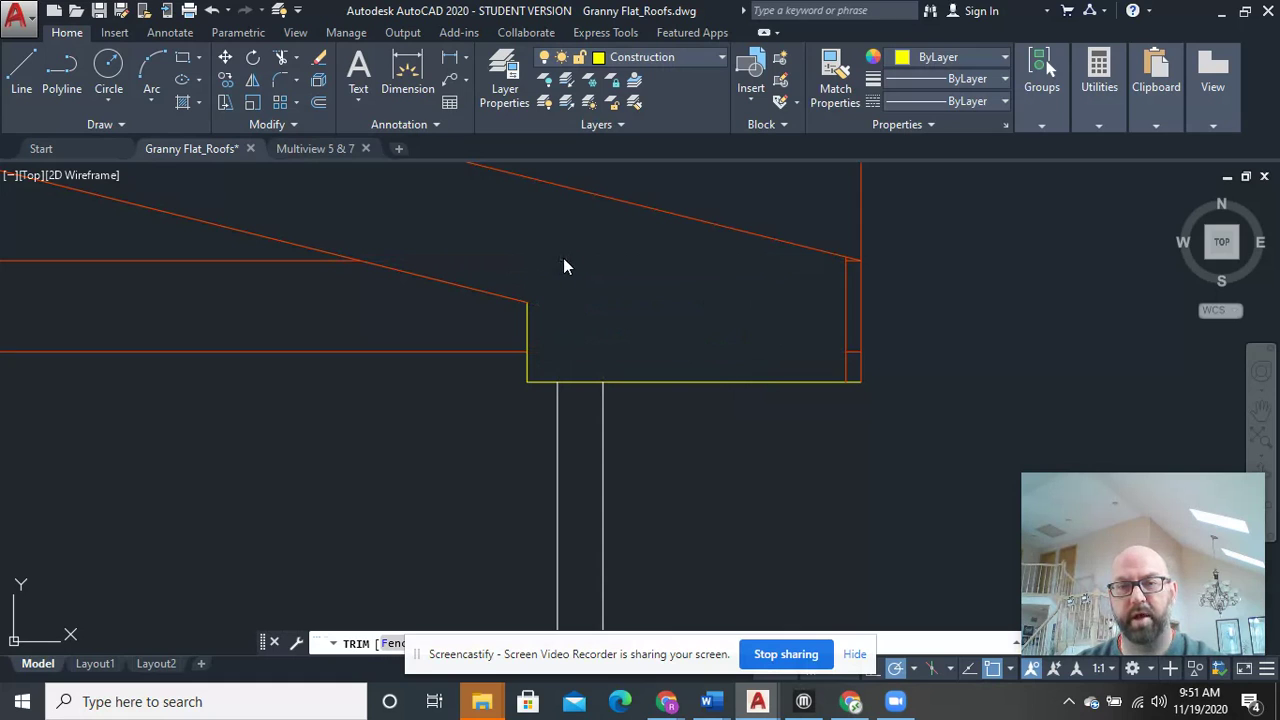
pyautogui.rightClick(563, 258)
pyautogui.click(575, 266)
# Erase the horizontal stubs between the low-slope roof's fascia lines and the leftover sloping segment in the gable's right boxed eave
pyautogui.scroll(3, 726, 294)
pyautogui.moveTo(887, 347); pyautogui.dragTo(483, 349, button='middle')
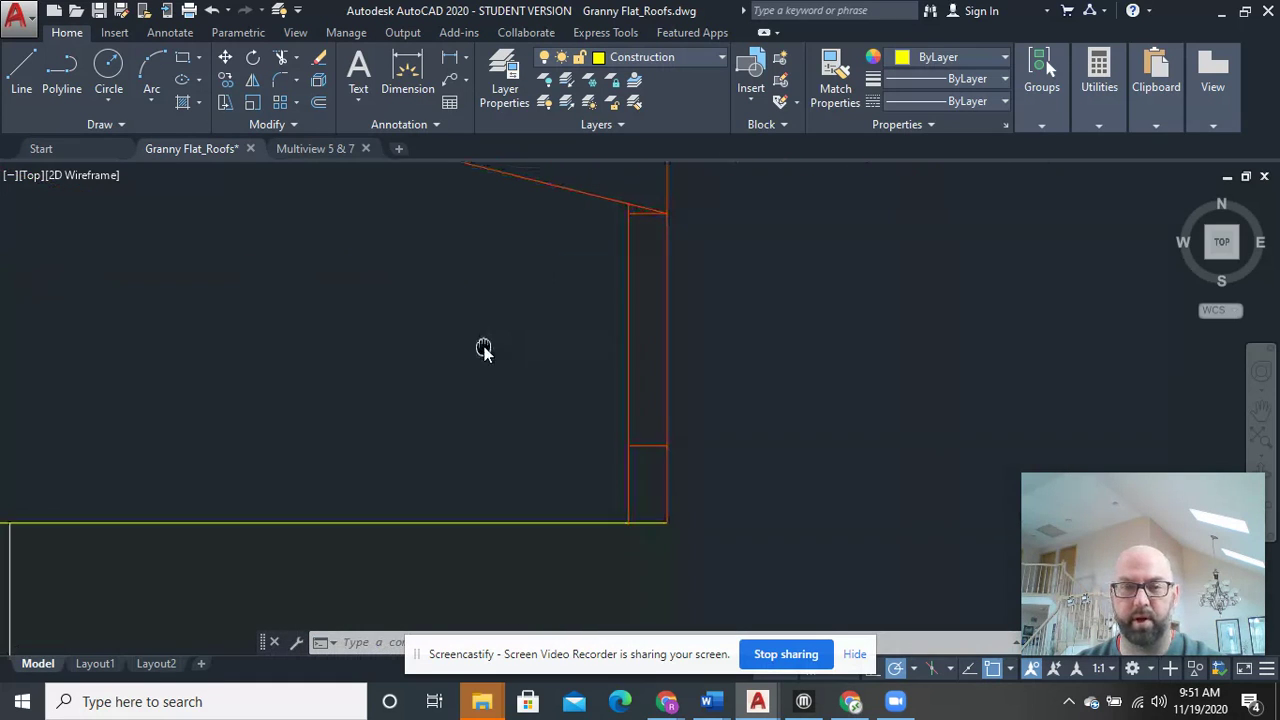
pyautogui.click(638, 448)
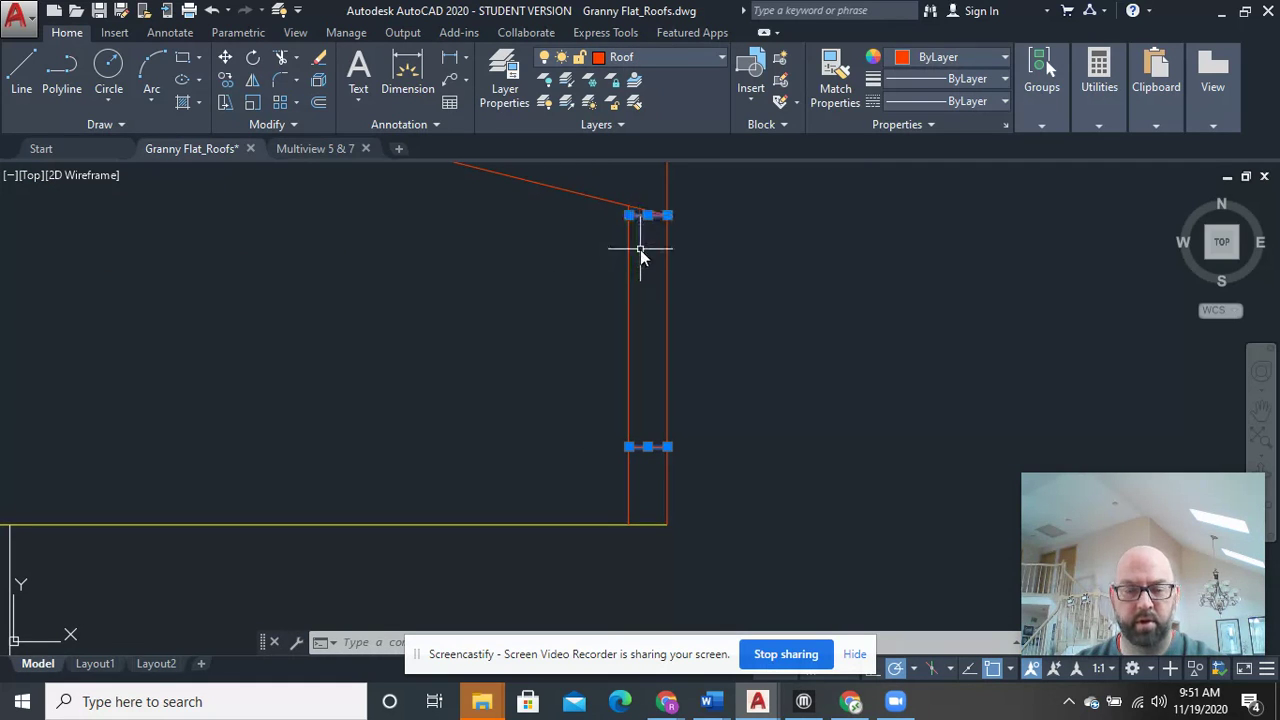
pyautogui.press('Escape')
pyautogui.scroll(-3, 640, 249)
pyautogui.moveTo(466, 309)
pyautogui.mouseDown(button='middle')
pyautogui.moveTo(724, 316)
pyautogui.moveTo(760, 369)
pyautogui.mouseUp(button='middle')
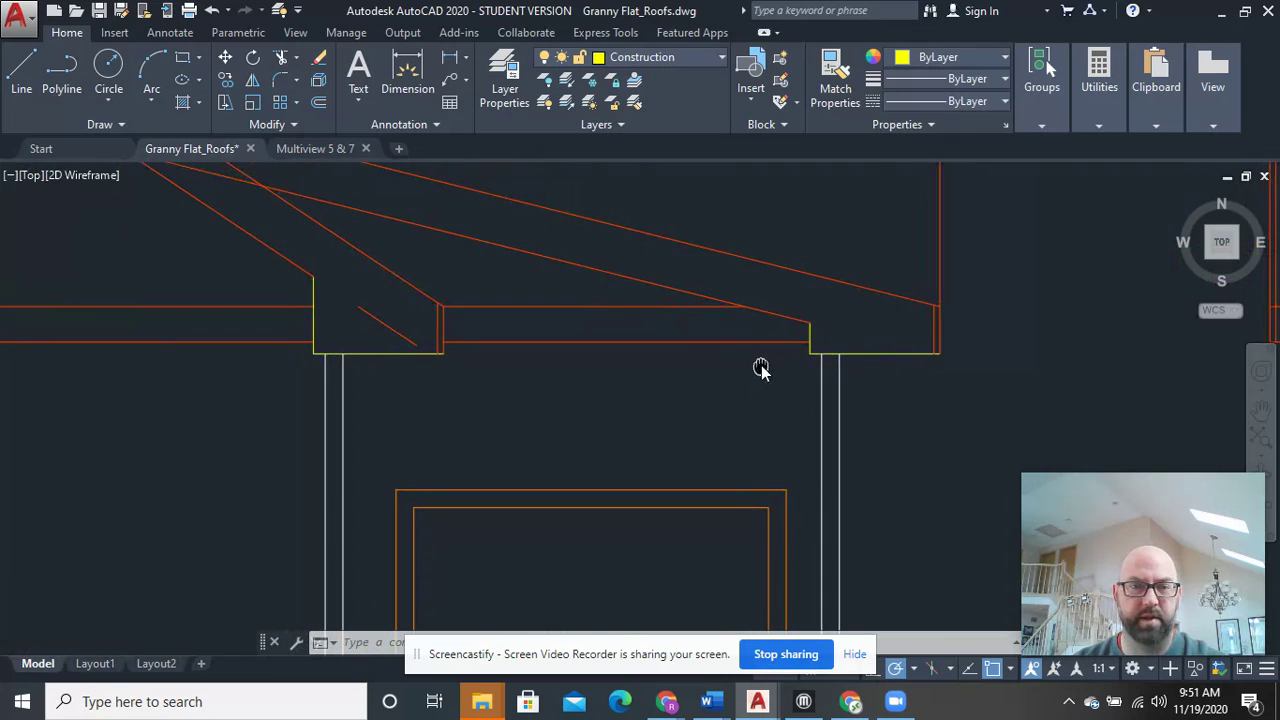
pyautogui.click(370, 315)
pyautogui.press('Delete')
# Trim the low-slope roof's lower sloping line where it overlaps the gable's rake band
pyautogui.scroll(-2, 370, 314)
pyautogui.moveTo(370, 314); pyautogui.dragTo(630, 404, button='middle')
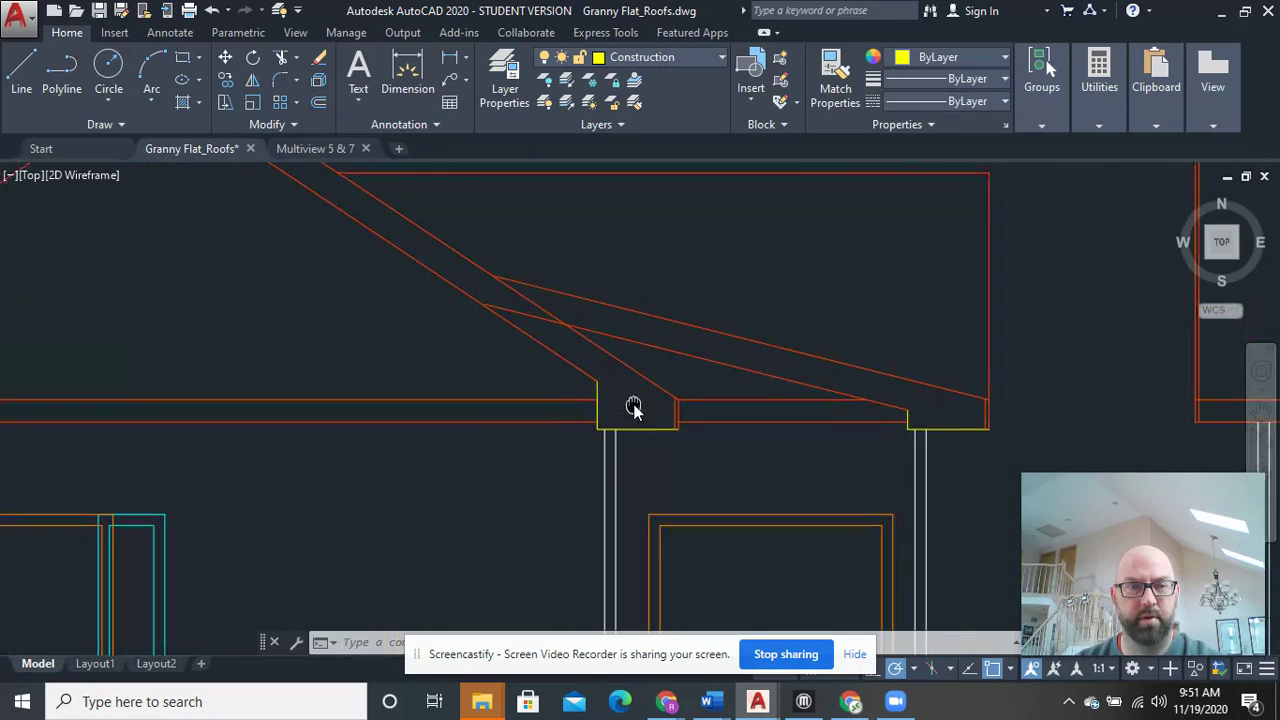
pyautogui.scroll(2, 557, 323)
pyautogui.moveTo(557, 323); pyautogui.dragTo(555, 386, button='middle')
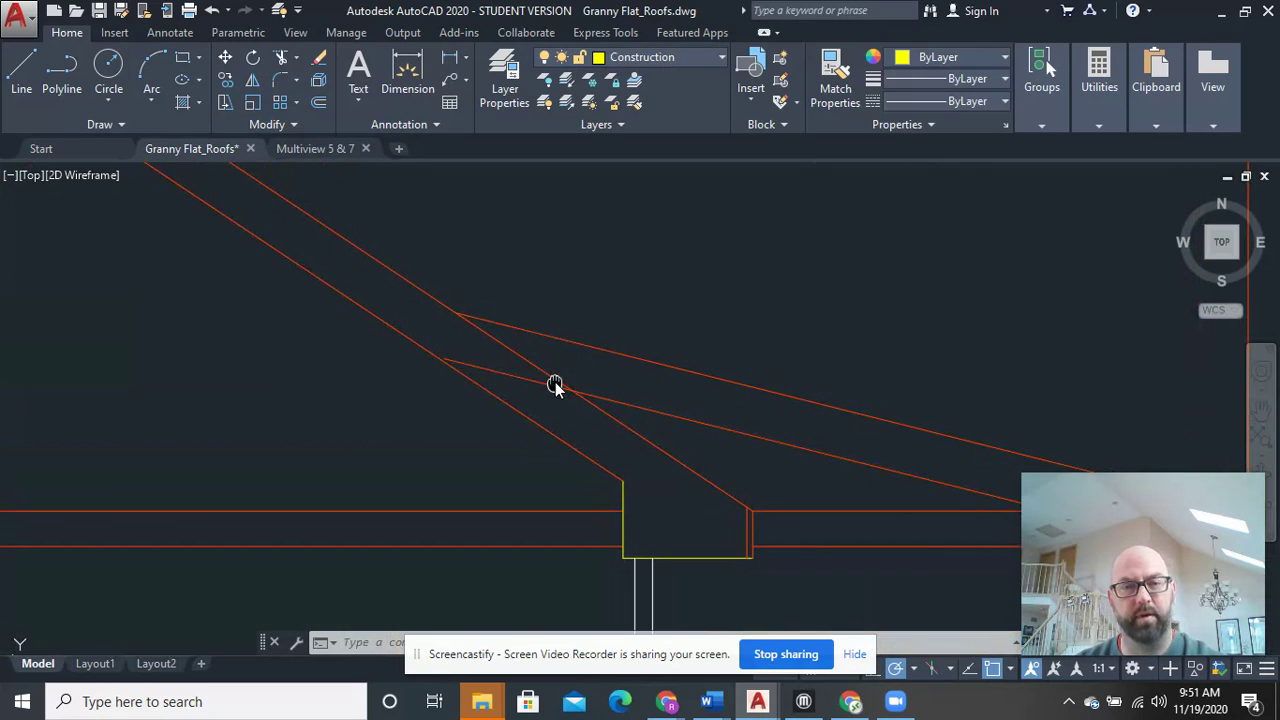
pyautogui.moveTo(687, 410); pyautogui.dragTo(647, 420, button='middle')
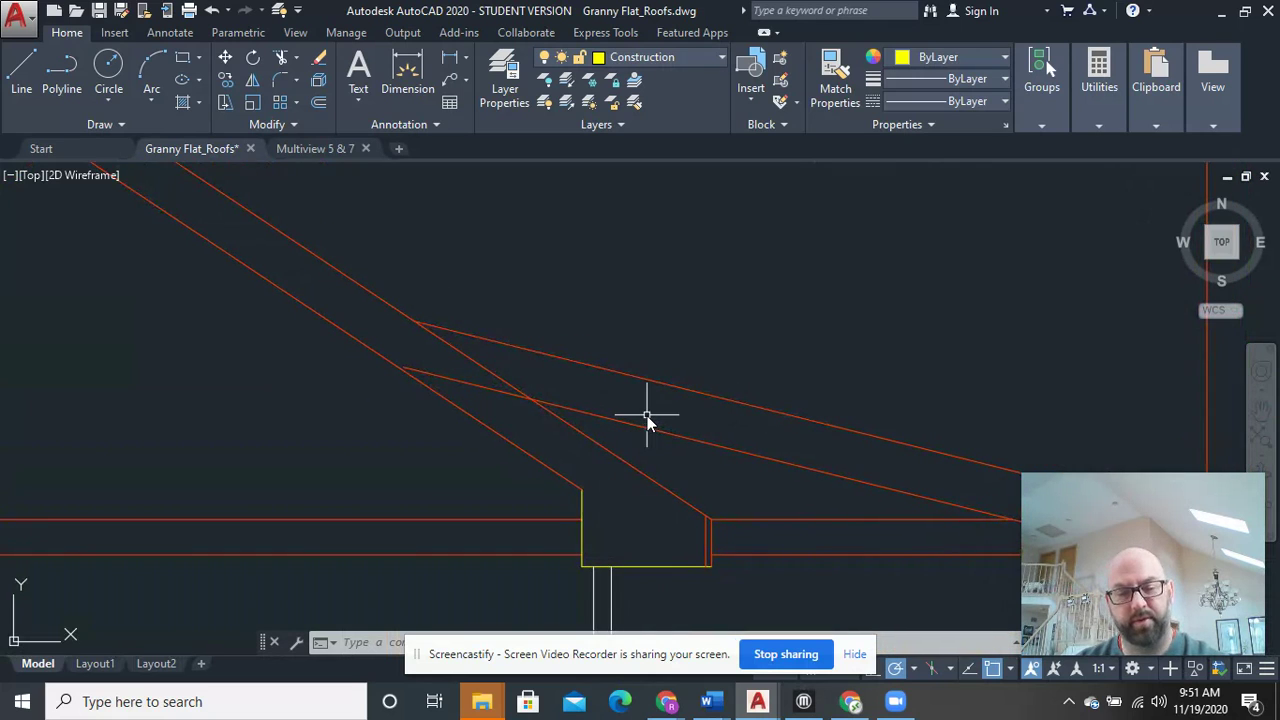
pyautogui.write('tr')
pyautogui.press('Return')
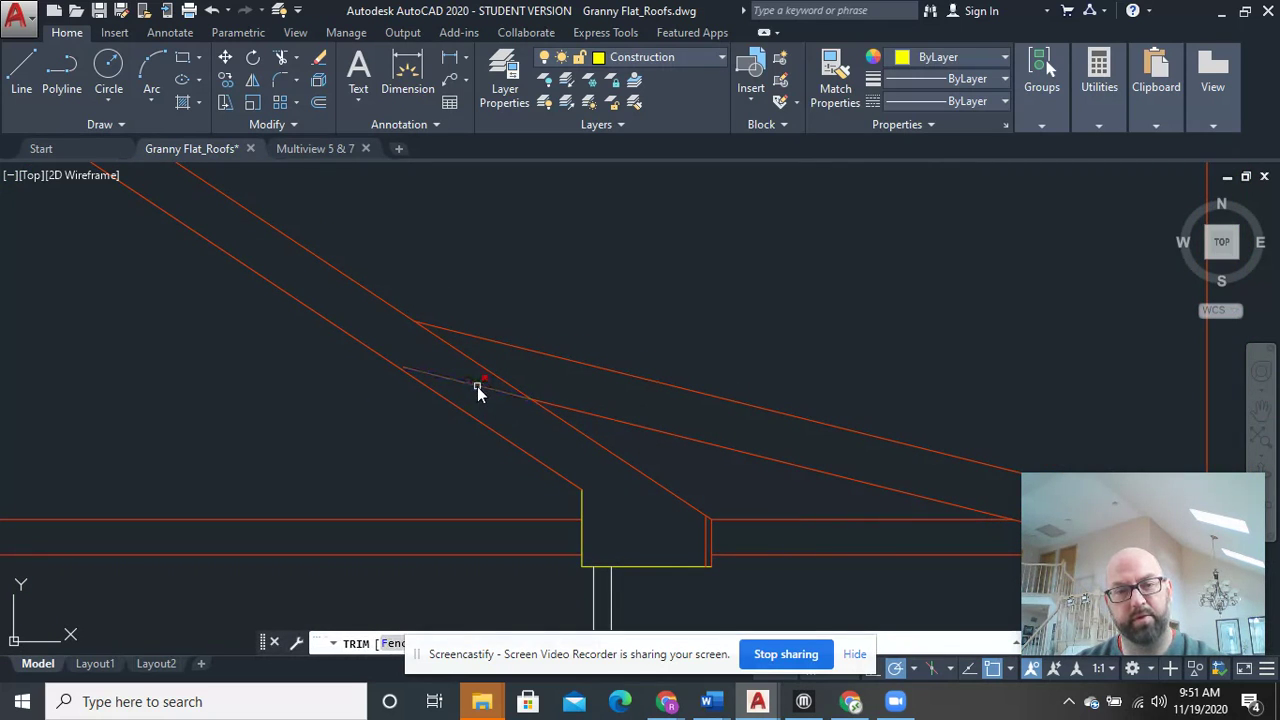
pyautogui.scroll(-3, 477, 390)
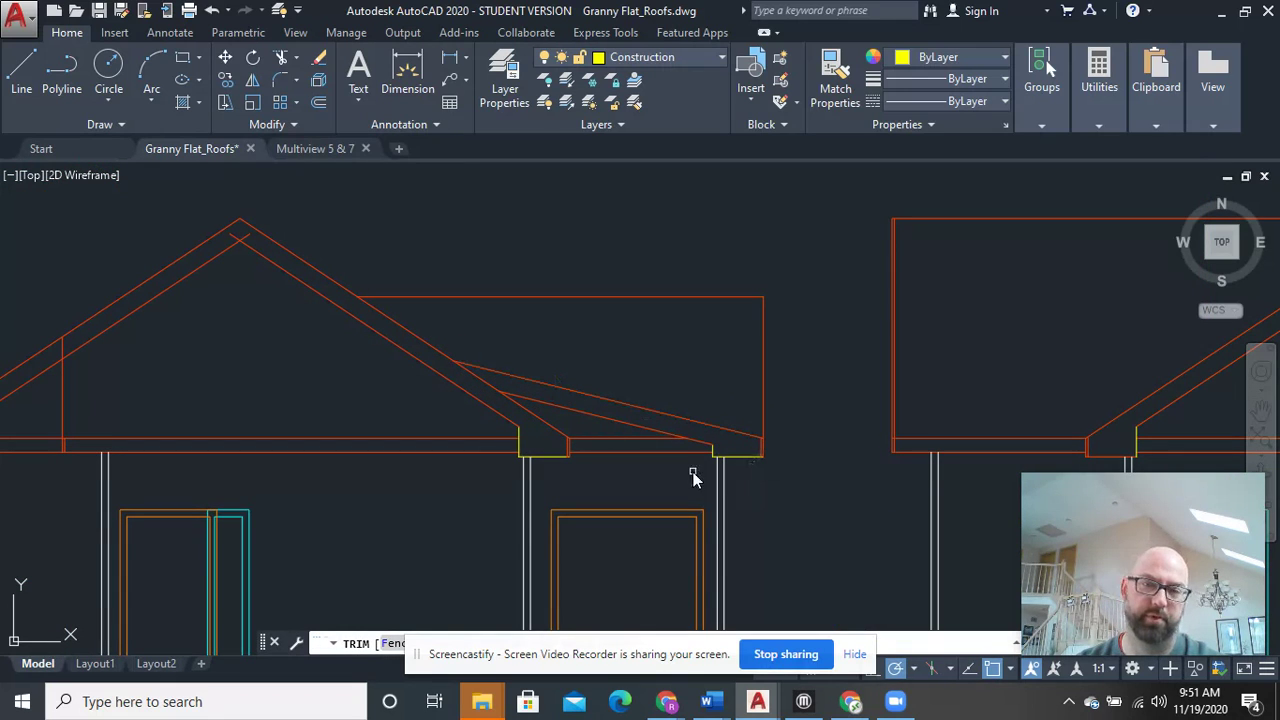
pyautogui.rightClick(632, 476)
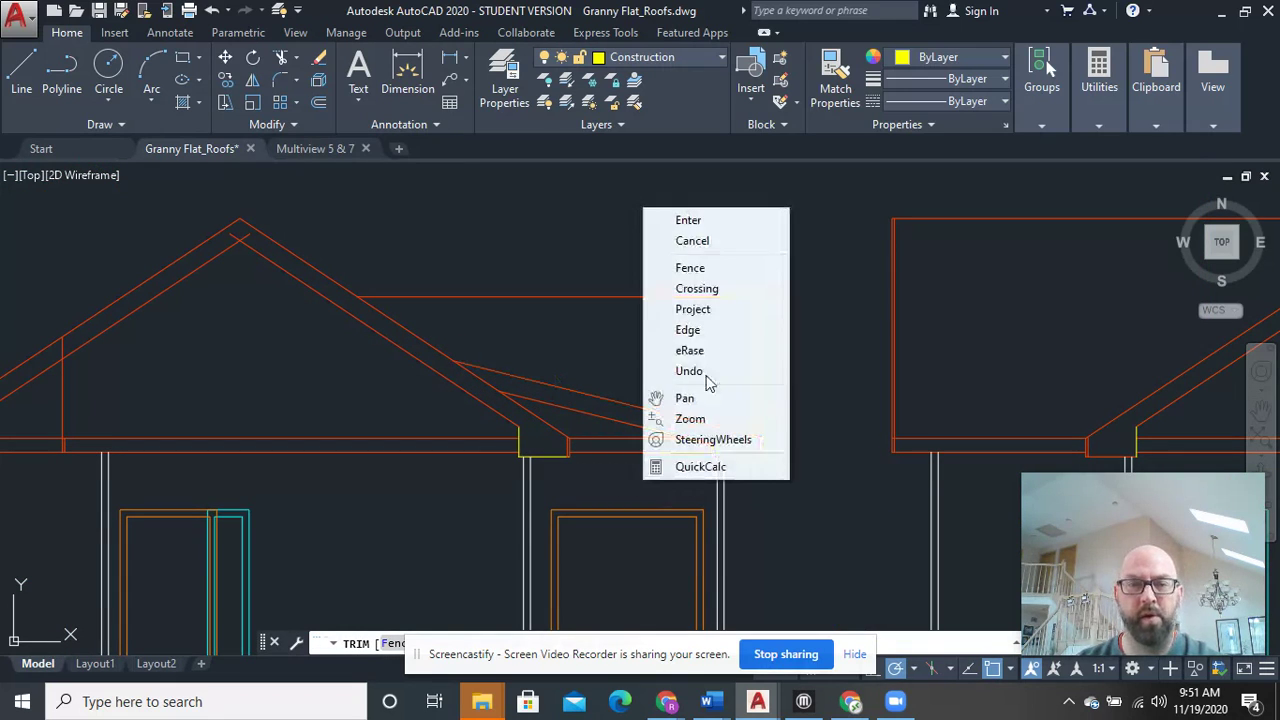
pyautogui.click(704, 232)
# Examine the boxed eaves on the large gable elevation and compare the roof details with the neighbouring elevations
pyautogui.scroll(3, 574, 431)
pyautogui.moveTo(523, 449)
pyautogui.mouseDown()
pyautogui.moveTo(576, 470)
pyautogui.moveTo(530, 460)
pyautogui.mouseUp()
pyautogui.moveTo(200, 443); pyautogui.dragTo(870, 444, button='middle')
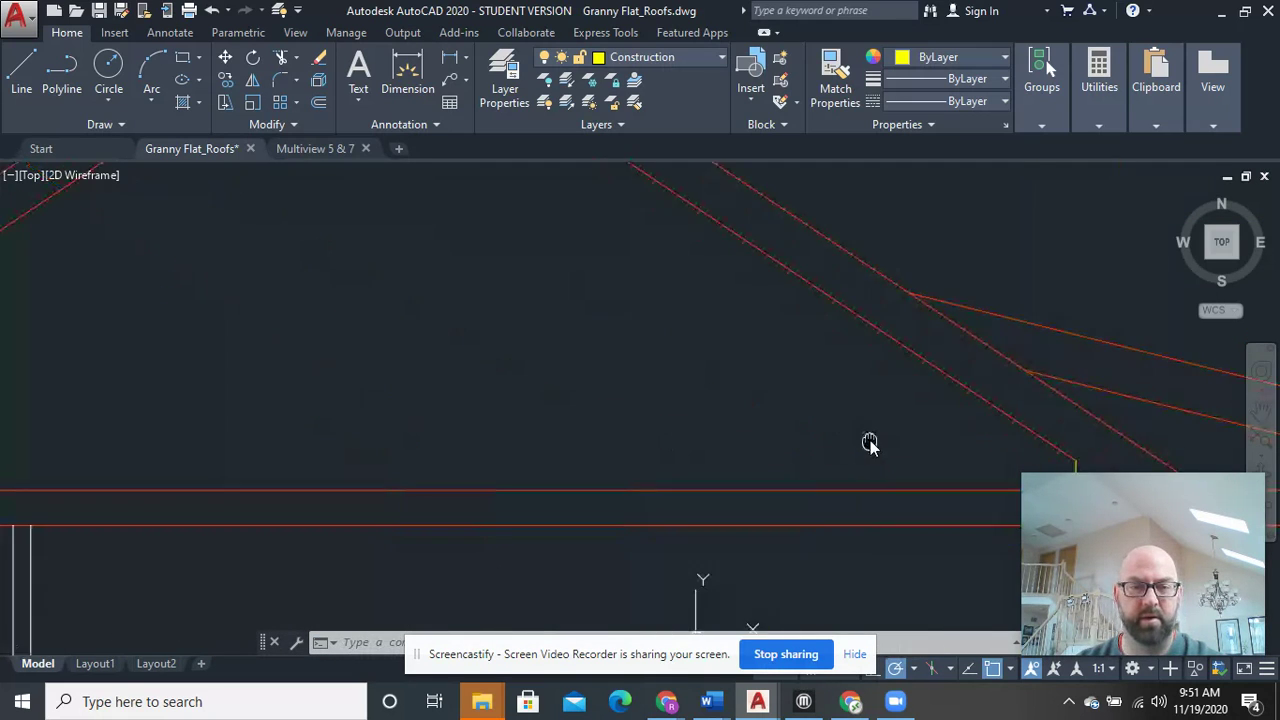
pyautogui.scroll(-3, 698, 439)
pyautogui.moveTo(490, 396)
pyautogui.mouseDown()
pyautogui.moveTo(552, 428)
pyautogui.moveTo(520, 365)
pyautogui.moveTo(535, 382)
pyautogui.mouseUp()
pyautogui.scroll(4, 829, 444)
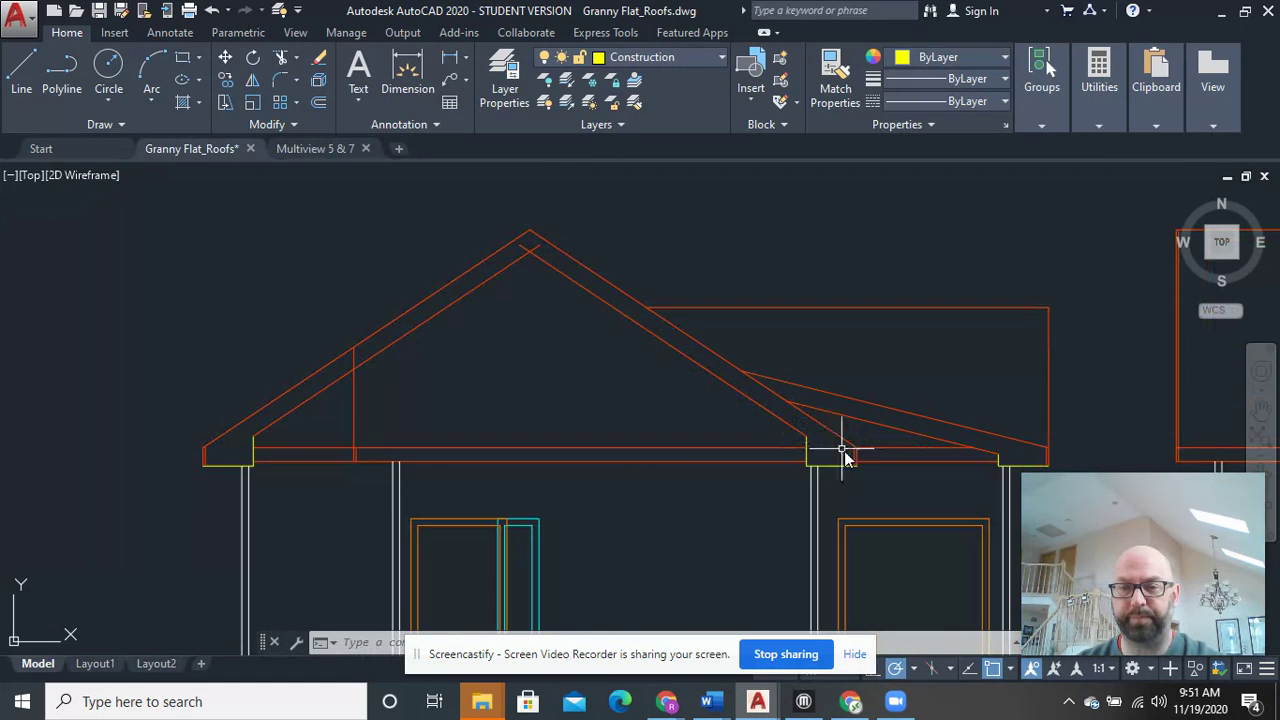
pyautogui.moveTo(875, 458); pyautogui.dragTo(791, 457, button='middle')
pyautogui.moveTo(877, 471); pyautogui.dragTo(683, 360, button='middle')
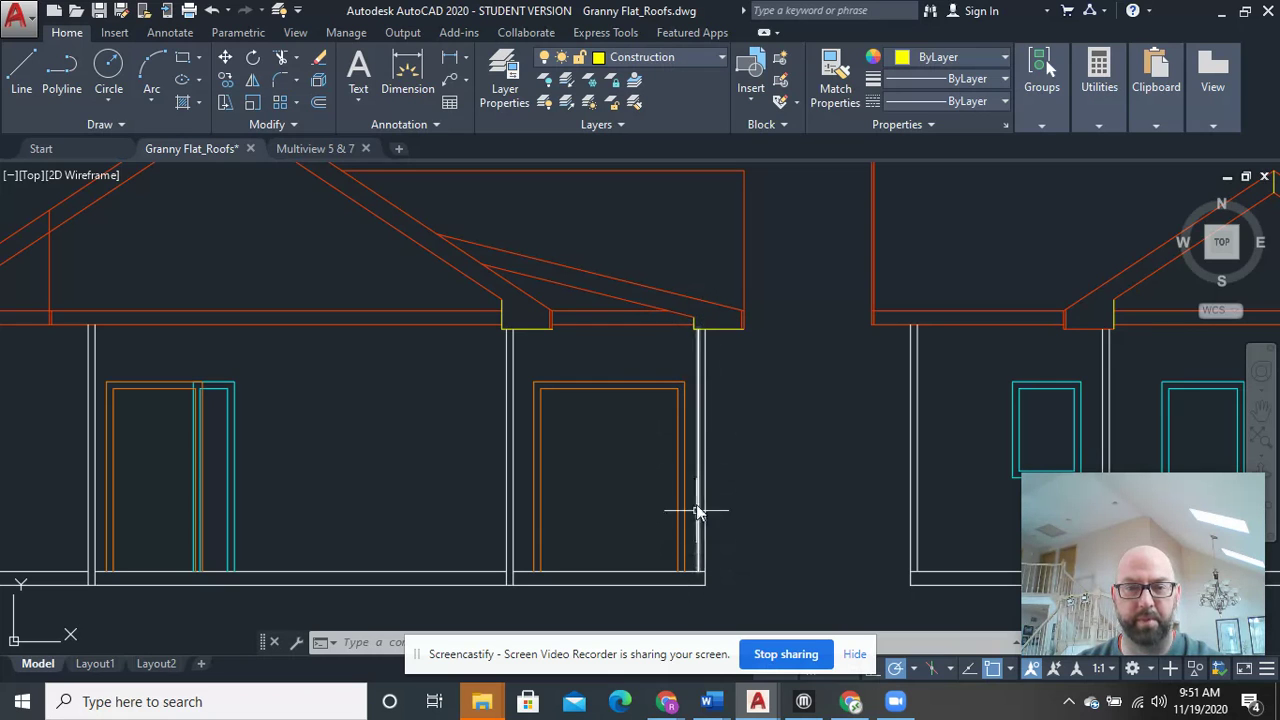
pyautogui.scroll(-5, 619, 350)
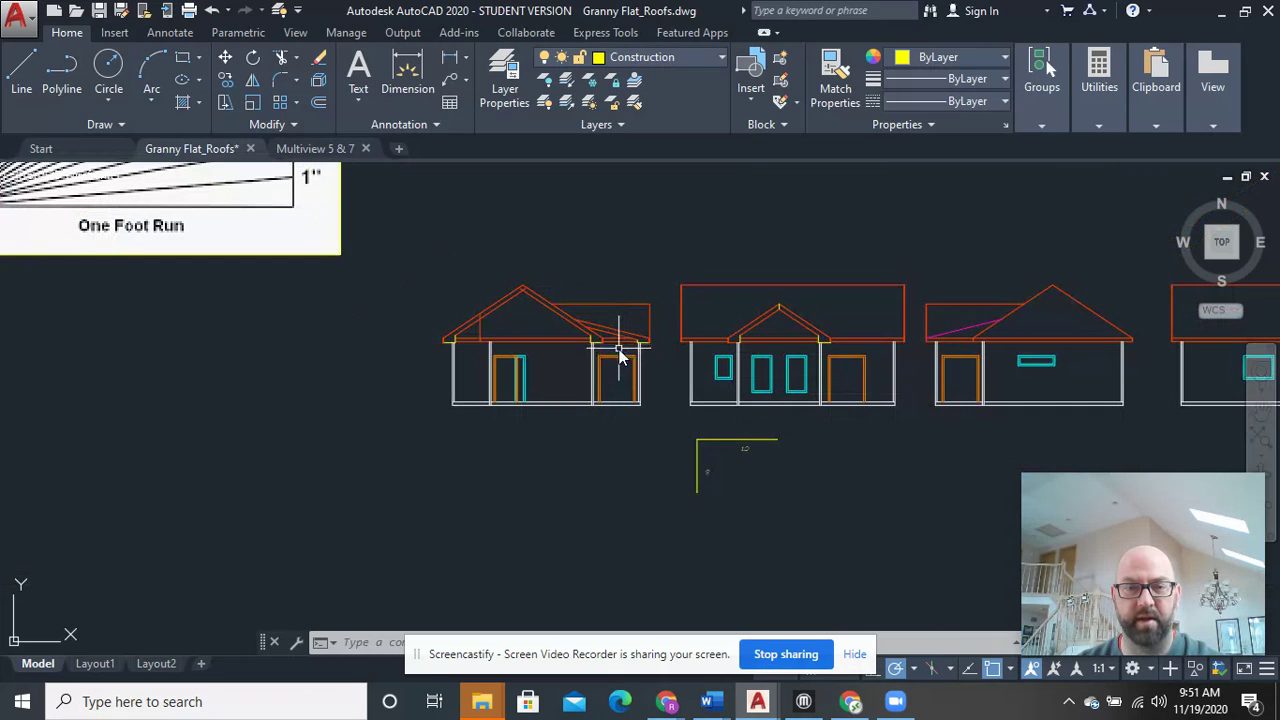
pyautogui.scroll(4, 572, 386)
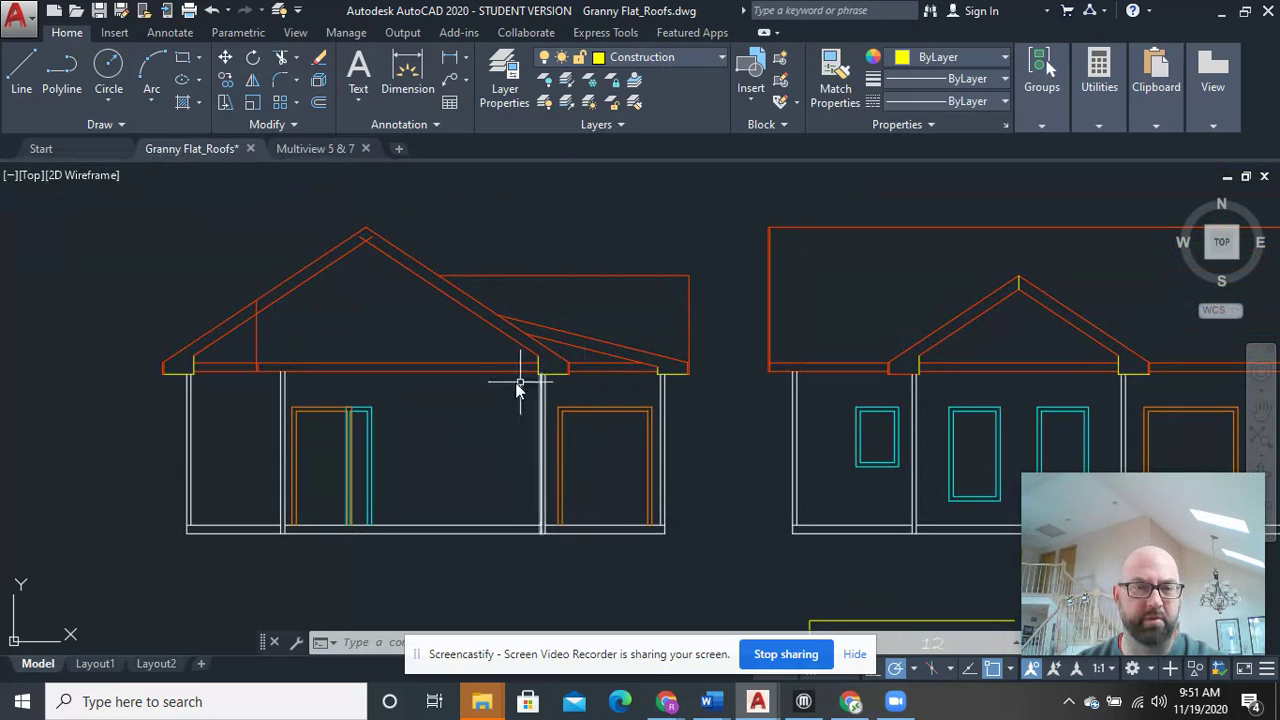
pyautogui.scroll(3, 251, 381)
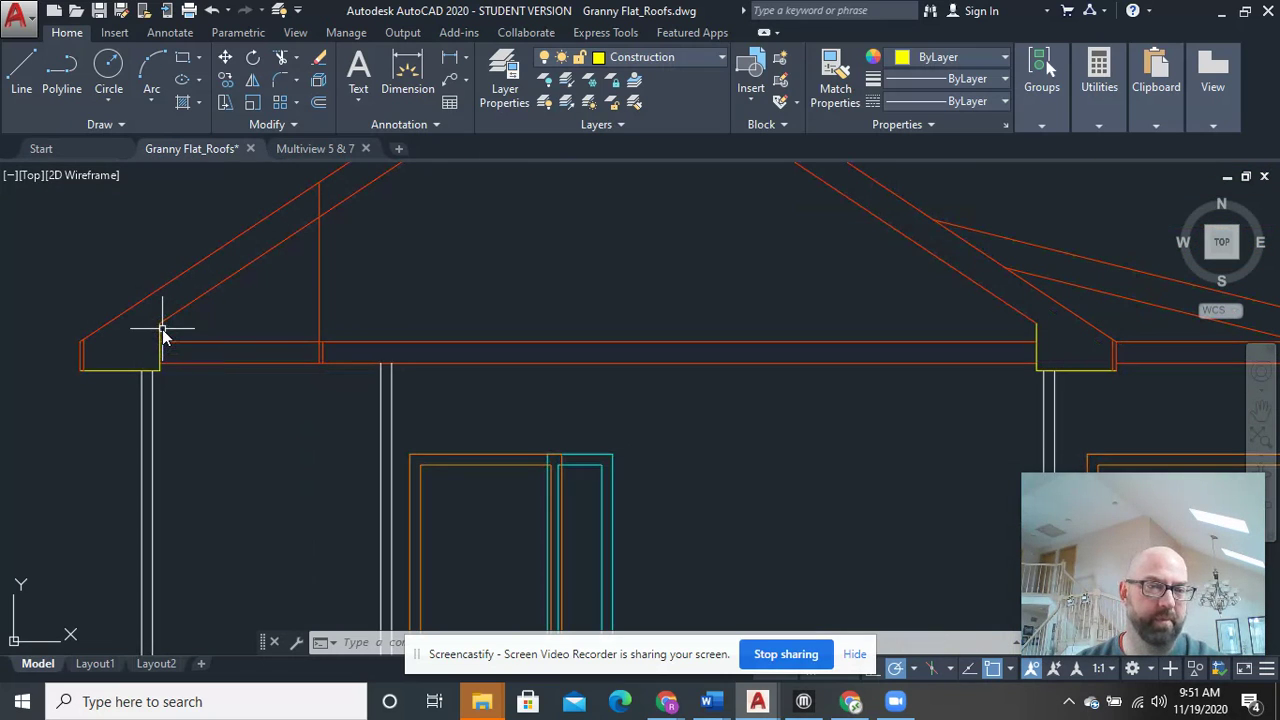
pyautogui.scroll(-5, 1010, 333)
pyautogui.moveTo(1057, 349); pyautogui.dragTo(186, 334, button='middle')
pyautogui.scroll(4, 370, 300)
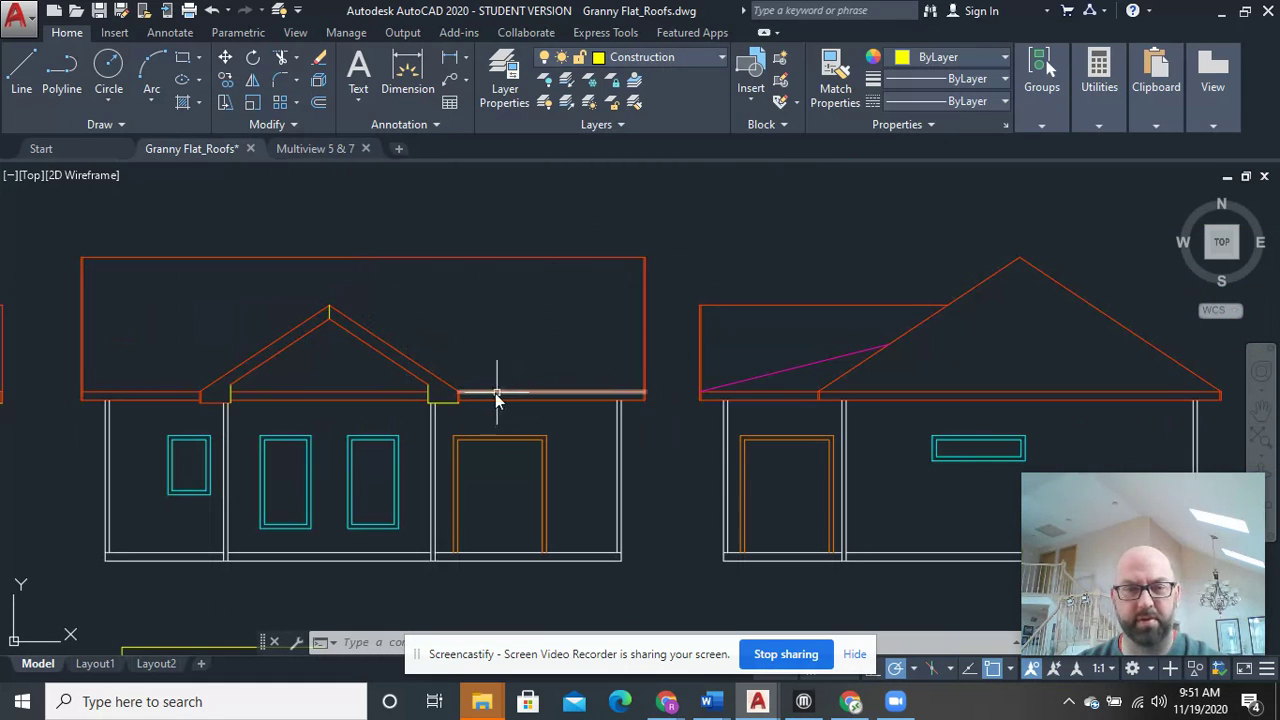
pyautogui.moveTo(500, 400); pyautogui.dragTo(1003, 297, button='middle')
pyautogui.scroll(-2, 626, 280)
# Copy the low-slope roof's two sloping lines and boxed eave lines from the first elevation to the empty space below the elevations
pyautogui.scroll(6, 541, 316)
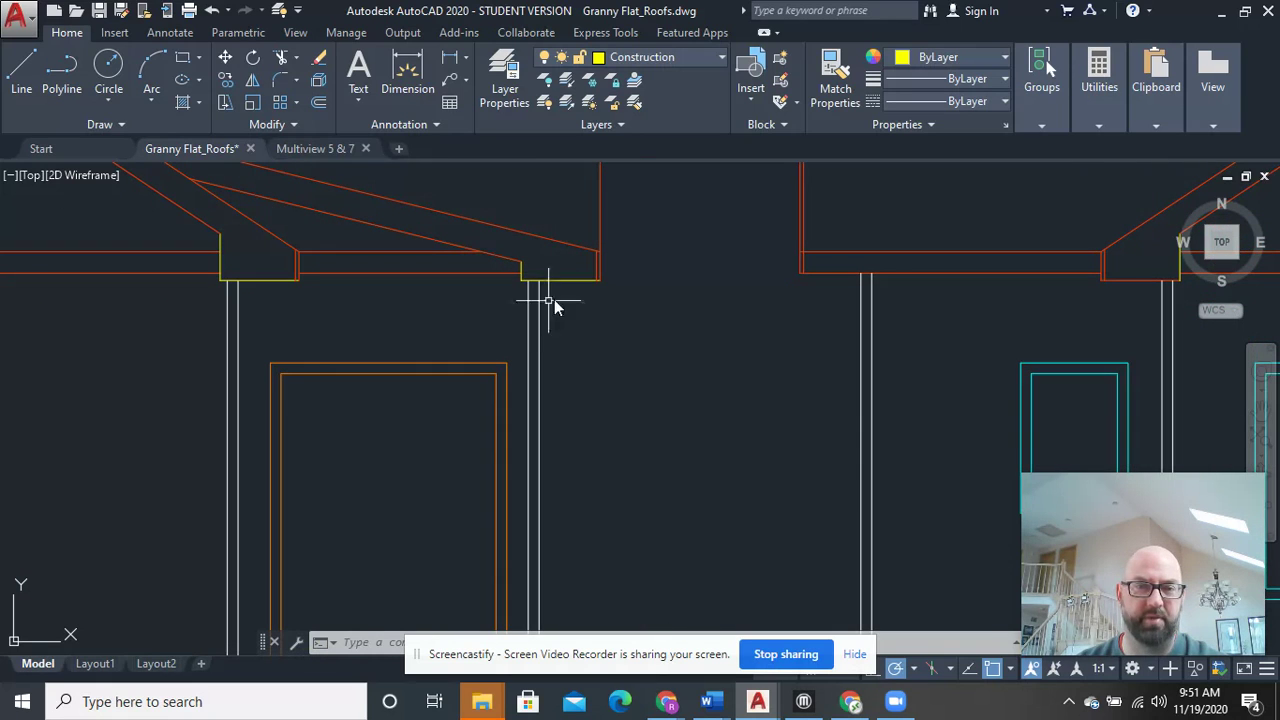
pyautogui.click(566, 297)
pyautogui.click(551, 211)
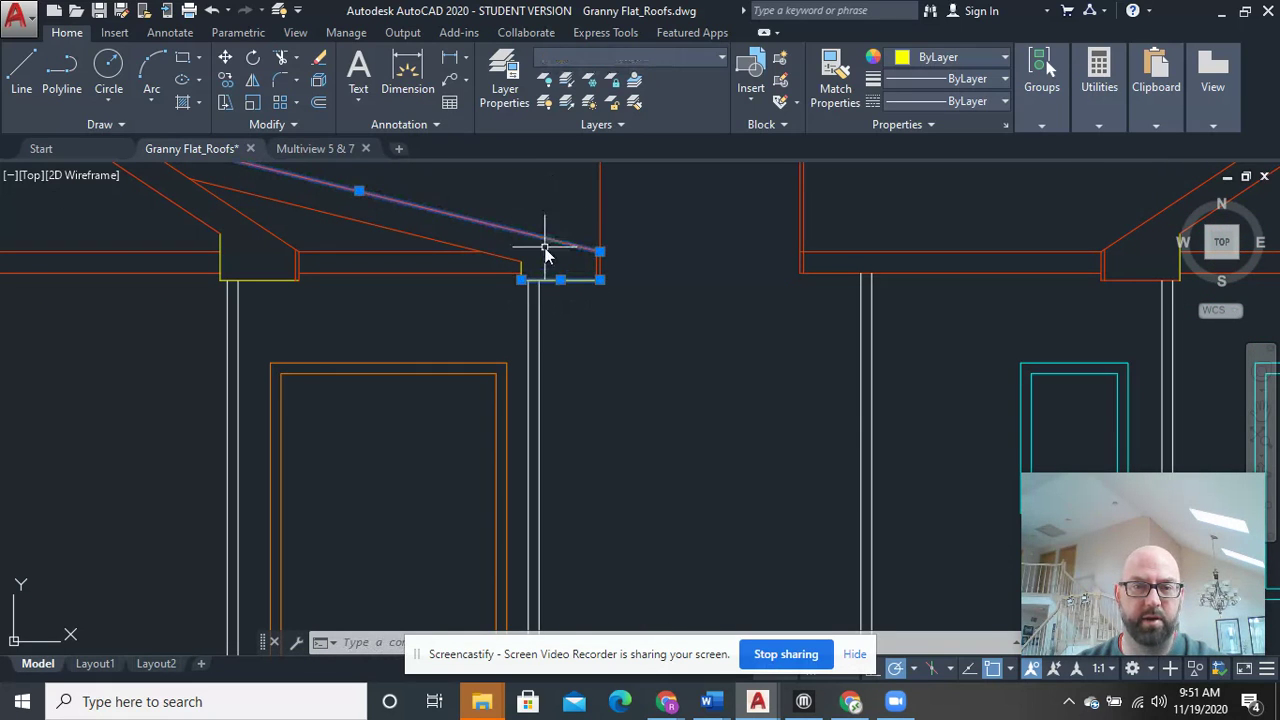
pyautogui.scroll(6, 545, 253)
pyautogui.click(500, 306)
pyautogui.click(425, 288)
pyautogui.scroll(-6, 435, 290)
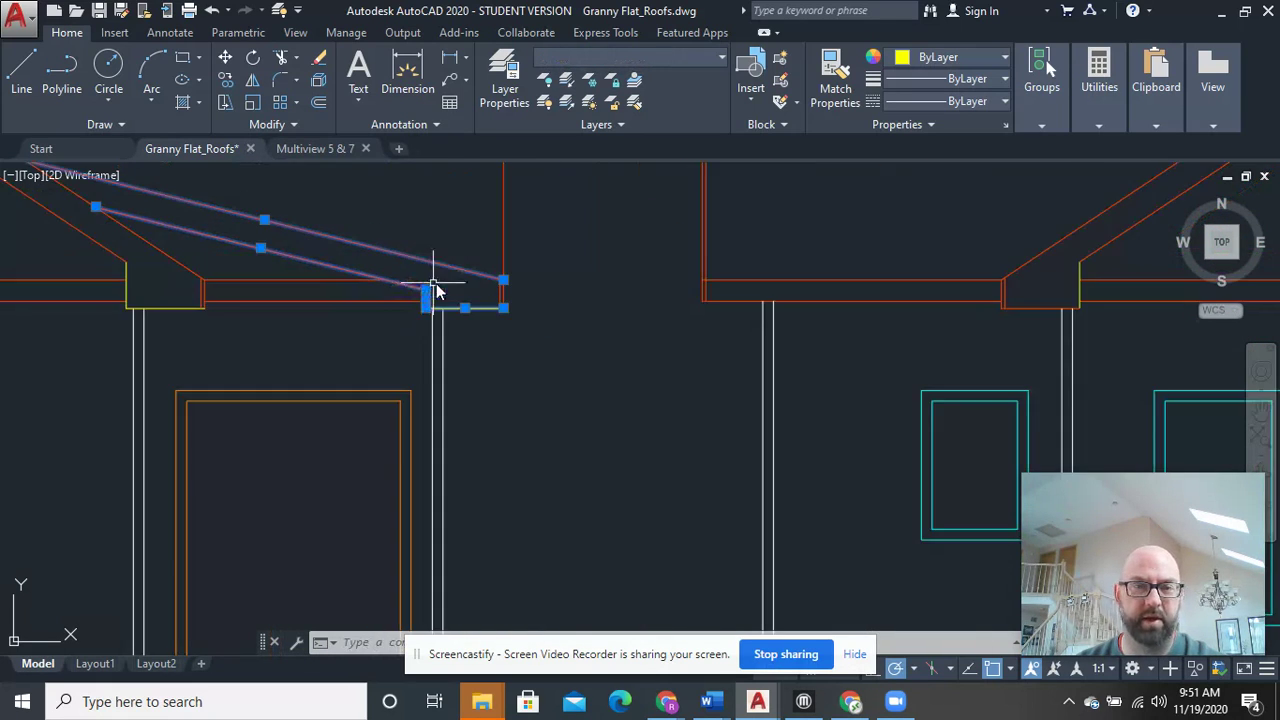
pyautogui.rightClick(615, 285)
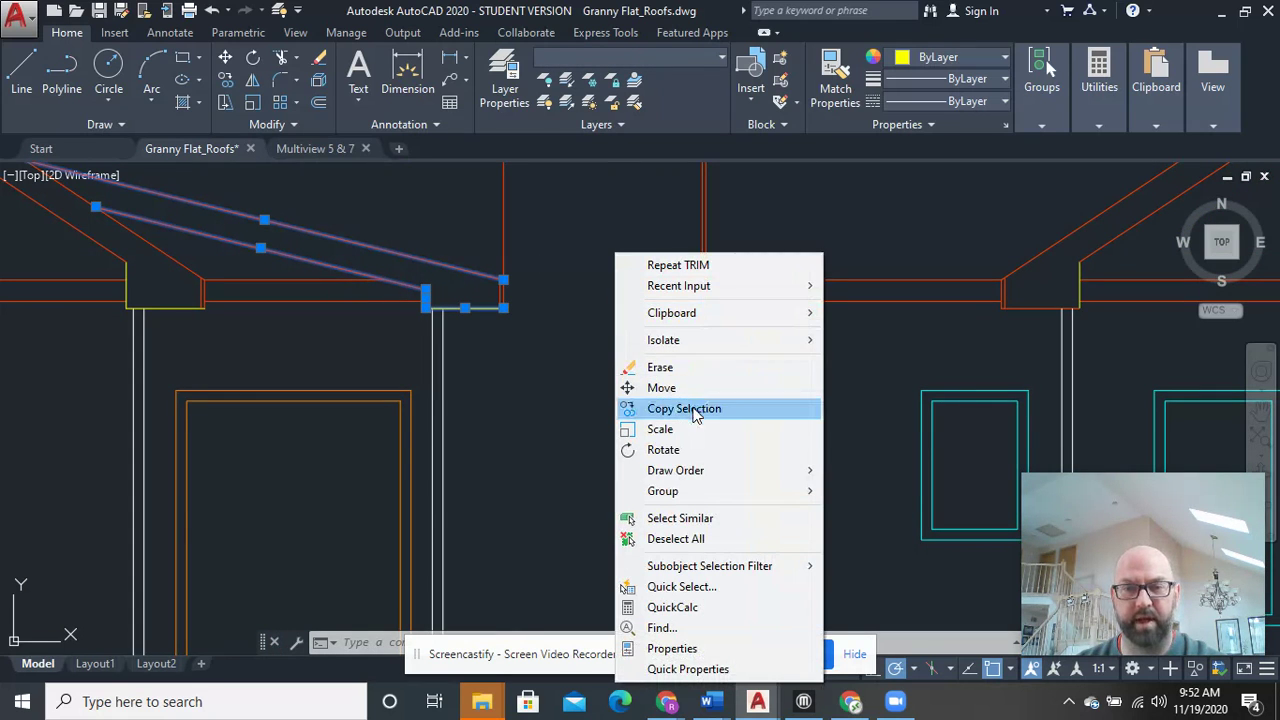
pyautogui.click(690, 410)
pyautogui.click(505, 311)
pyautogui.scroll(-8, 651, 312)
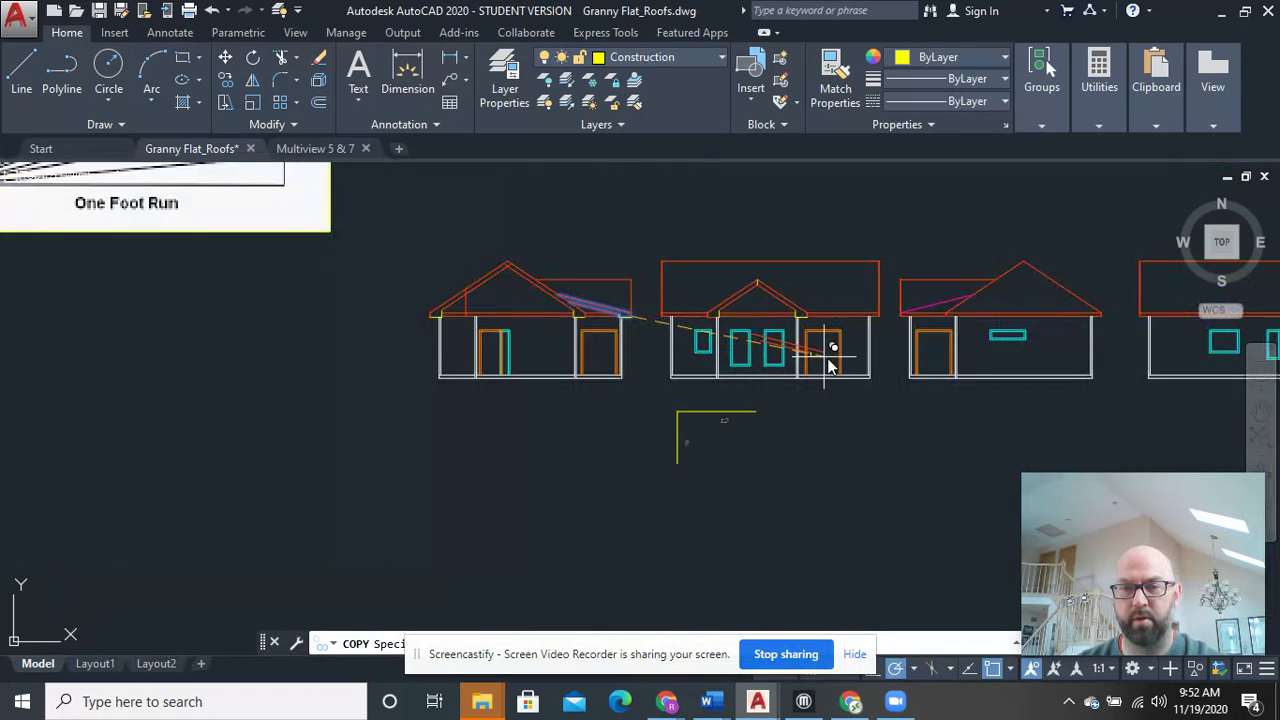
pyautogui.click(697, 393)
pyautogui.rightClick(766, 367)
pyautogui.click(778, 374)
# Mirror the copied low-slope eave lines about a vertical axis beside them and erase the unmirrored copy
pyautogui.scroll(6, 716, 403)
pyautogui.click(729, 463)
pyautogui.click(614, 392)
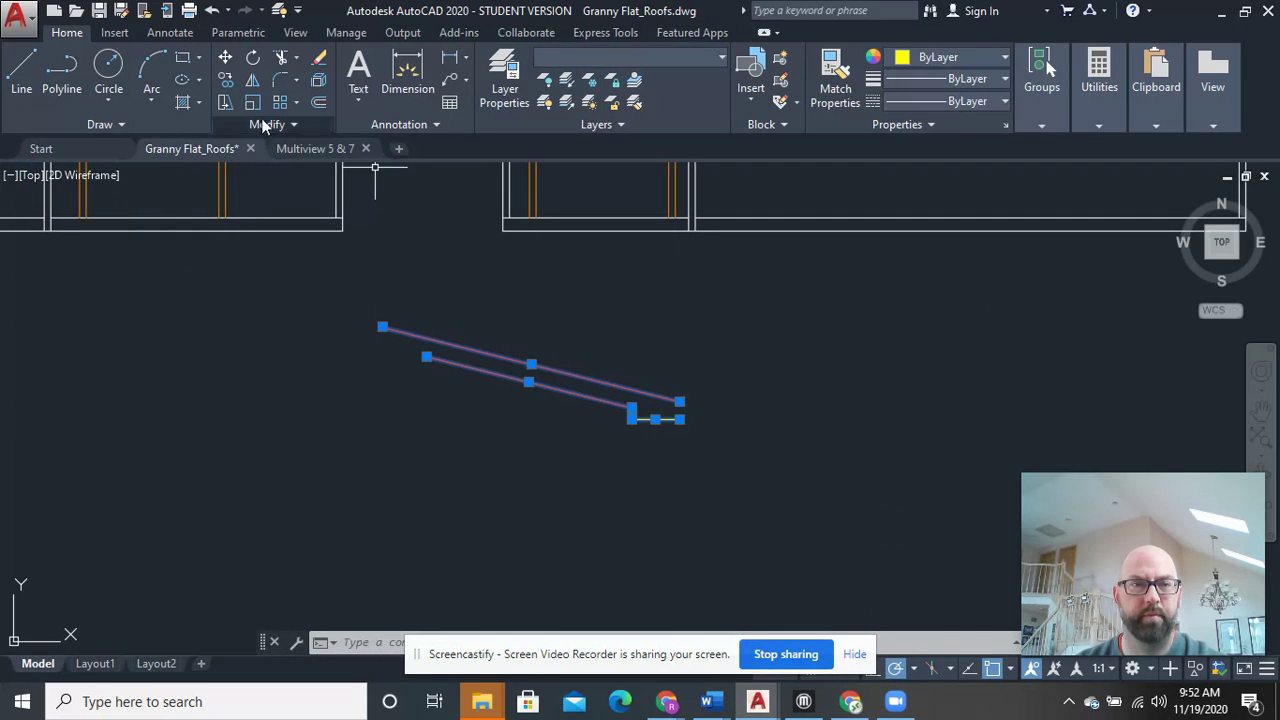
pyautogui.click(253, 80)
pyautogui.click(707, 352)
pyautogui.click(710, 446)
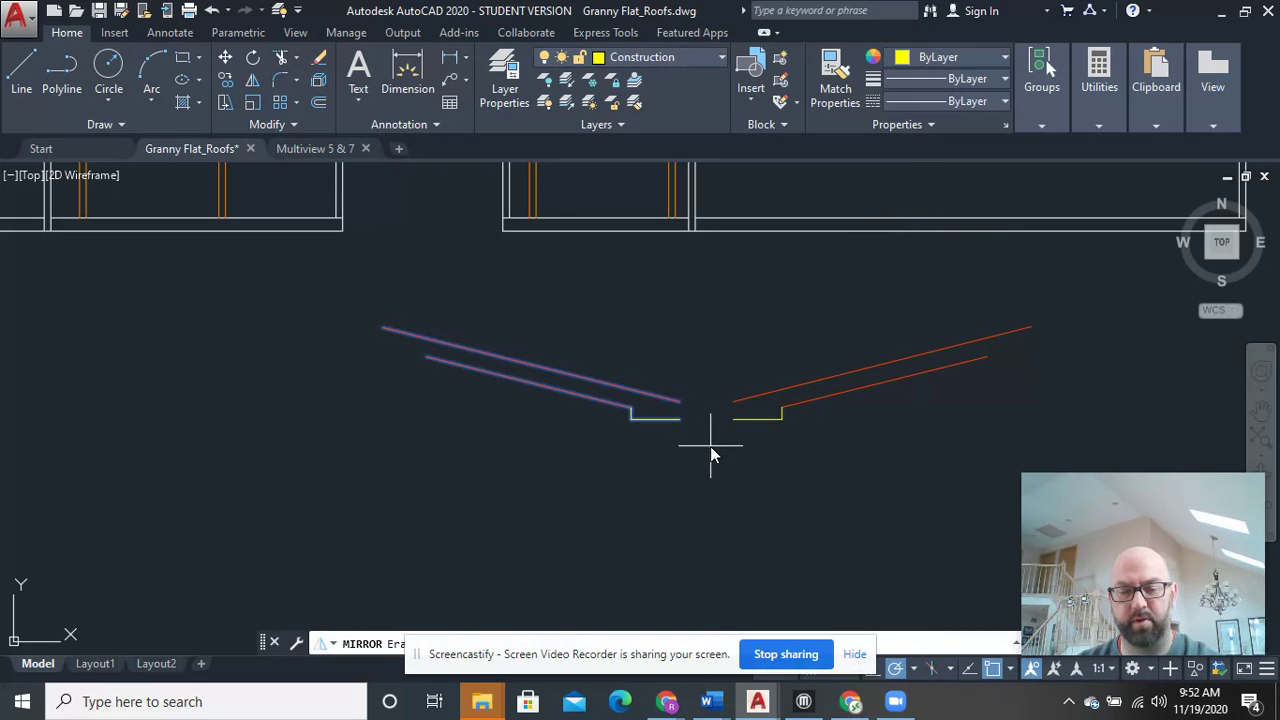
pyautogui.press('Return')
pyautogui.click(687, 465)
pyautogui.click(630, 389)
pyautogui.press('Delete')
pyautogui.click(824, 432)
pyautogui.click(664, 306)
pyautogui.rightClick(665, 306)
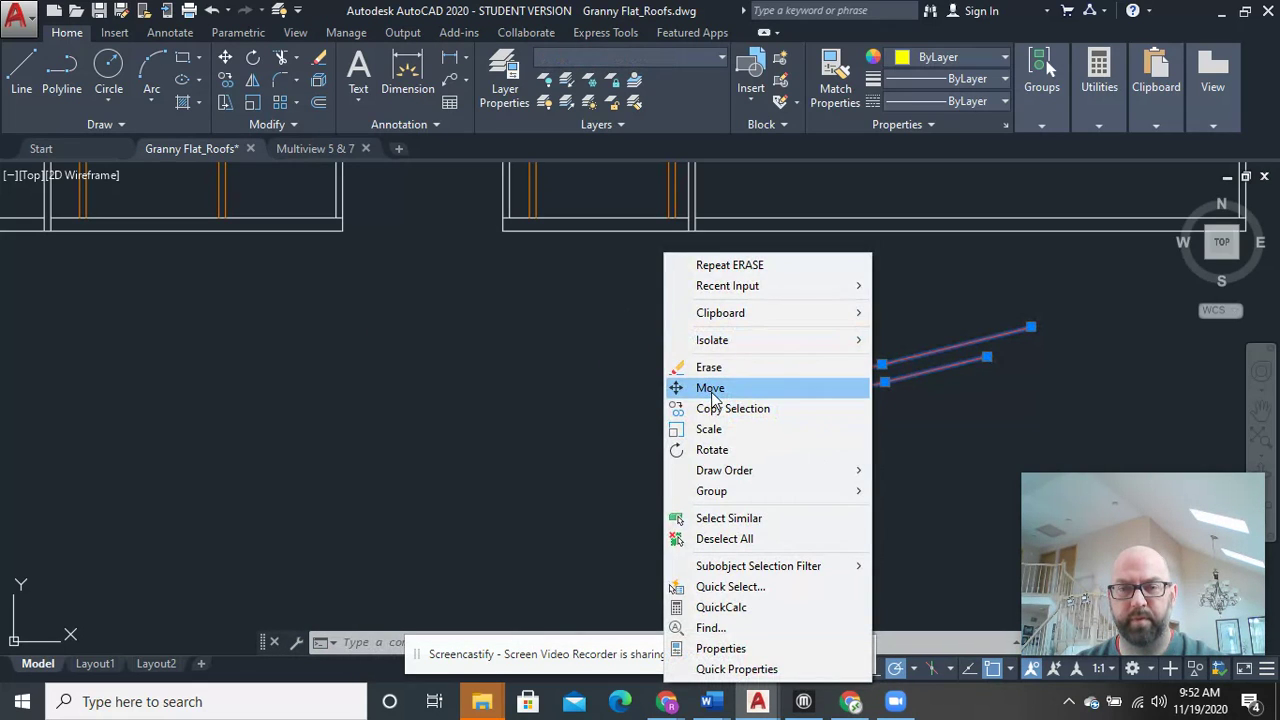
pyautogui.click(712, 389)
pyautogui.click(735, 419)
pyautogui.scroll(-2, 572, 246)
pyautogui.moveTo(570, 248); pyautogui.dragTo(560, 458, button='middle')
pyautogui.scroll(6, 543, 329)
pyautogui.moveTo(507, 281); pyautogui.dragTo(467, 472, button='middle')
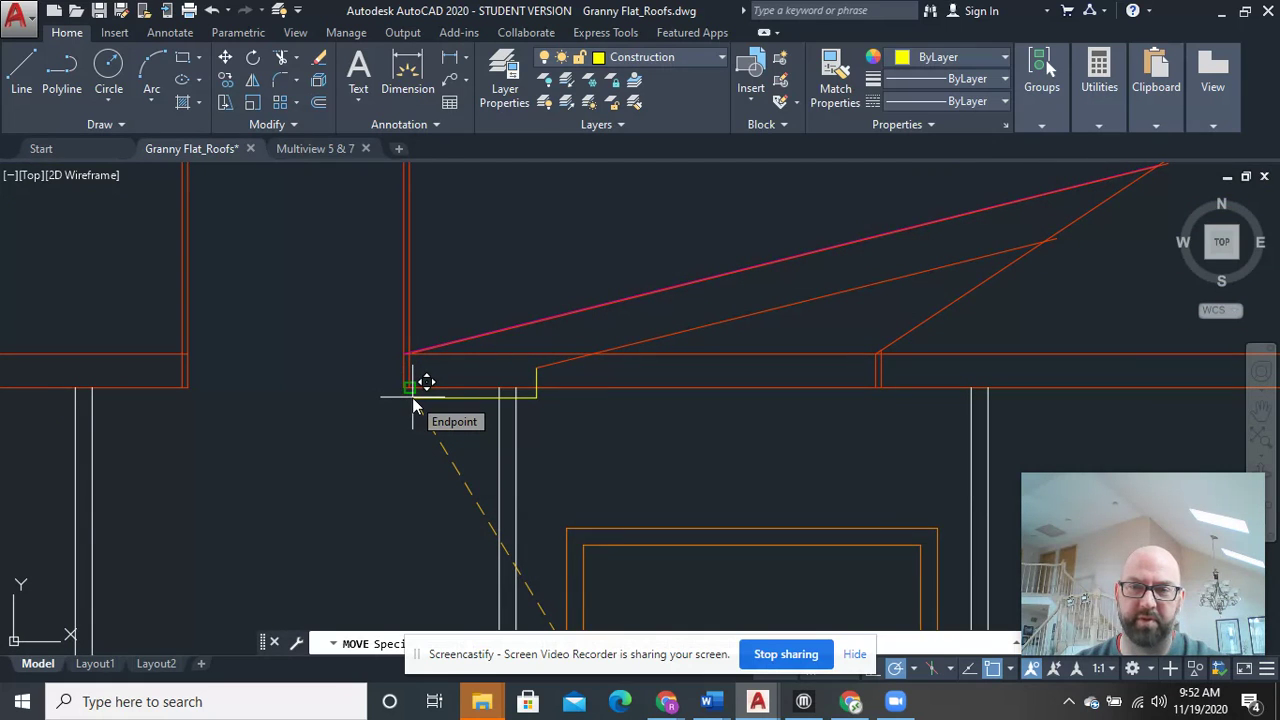
pyautogui.scroll(-4, 412, 397)
pyautogui.scroll(2, 412, 397)
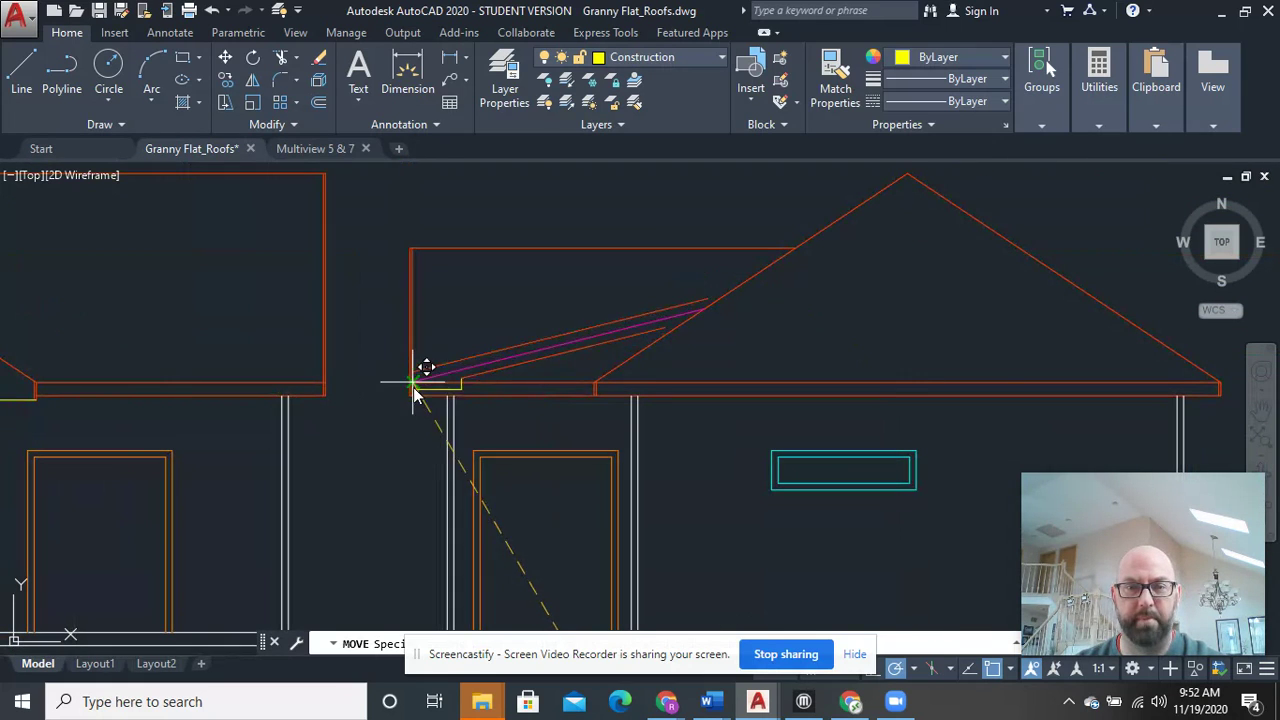
pyautogui.scroll(-5, 428, 405)
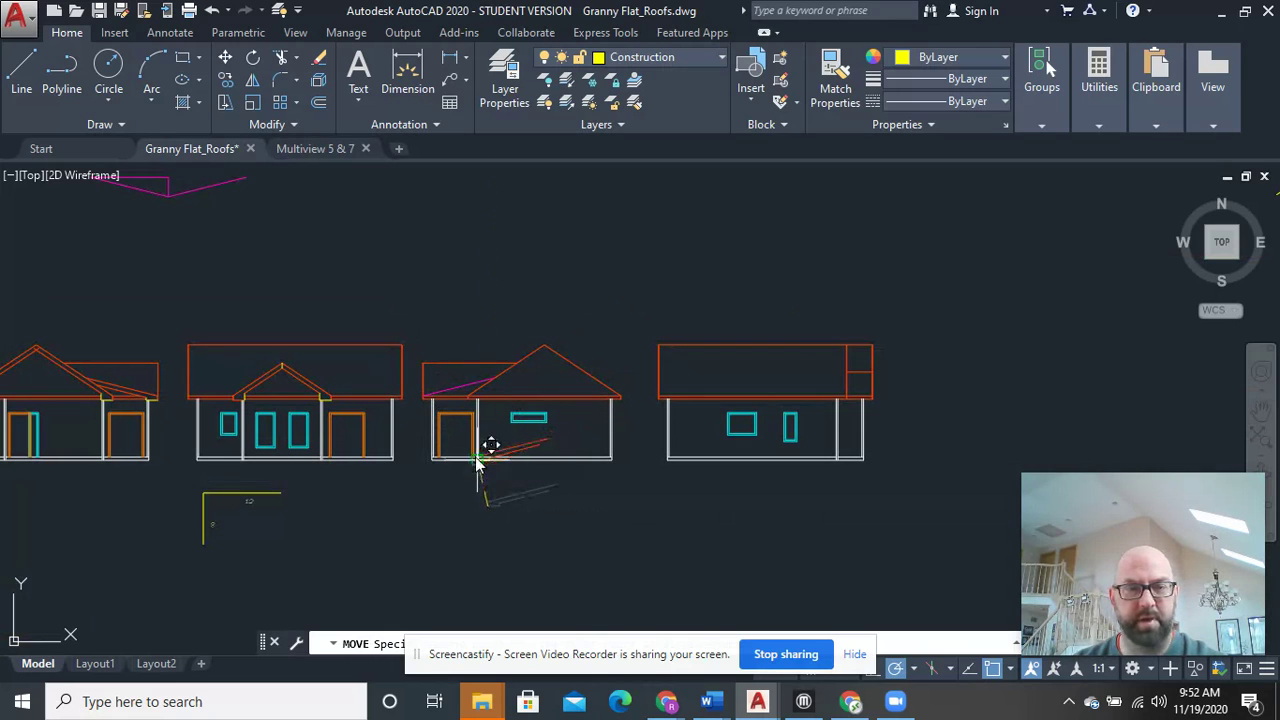
pyautogui.press('Escape')
# Draw a slanted reference line upward from the gable peak of the third elevation
pyautogui.moveTo(257, 444); pyautogui.dragTo(425, 442, button='middle')
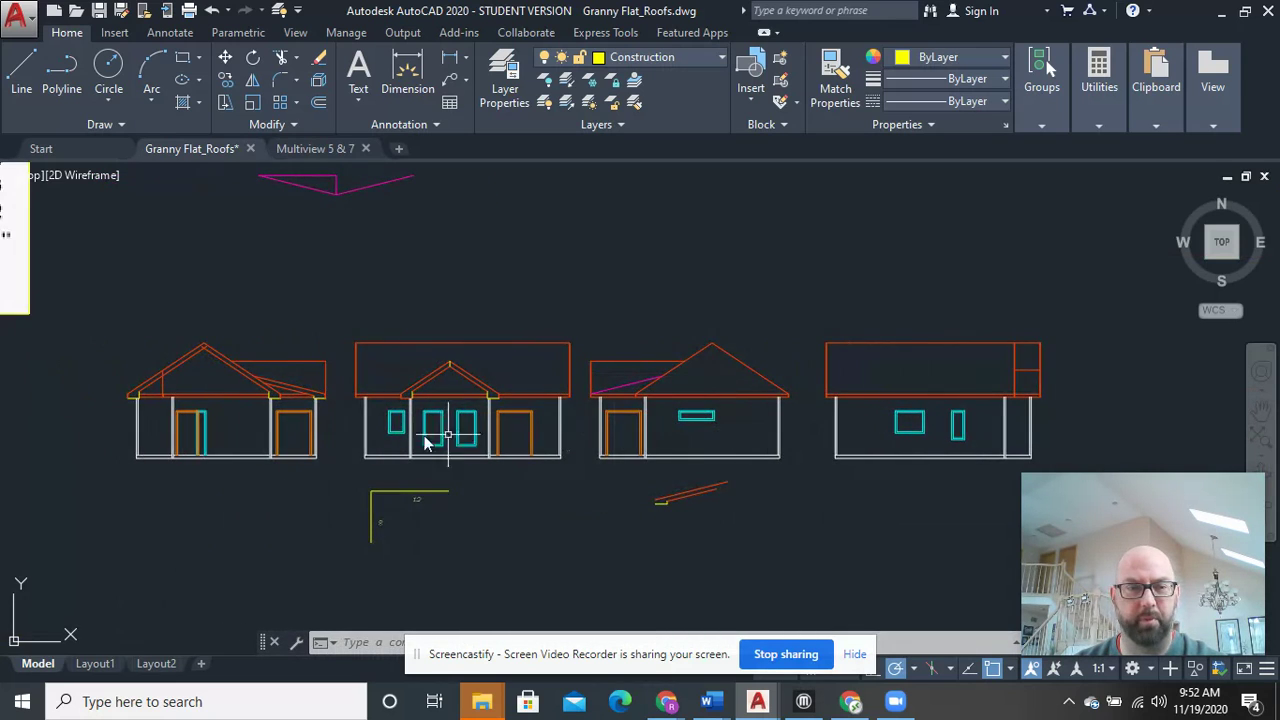
pyautogui.scroll(5, 280, 394)
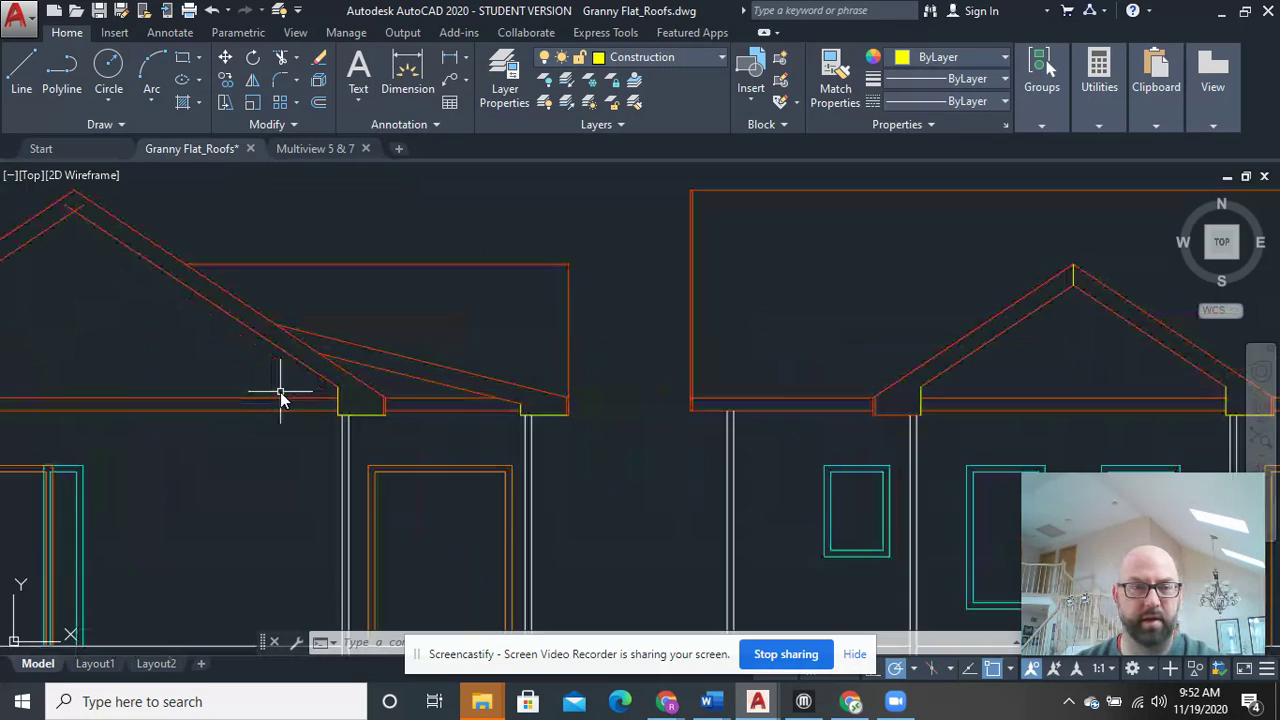
pyautogui.moveTo(313, 395); pyautogui.dragTo(306, 418, button='middle')
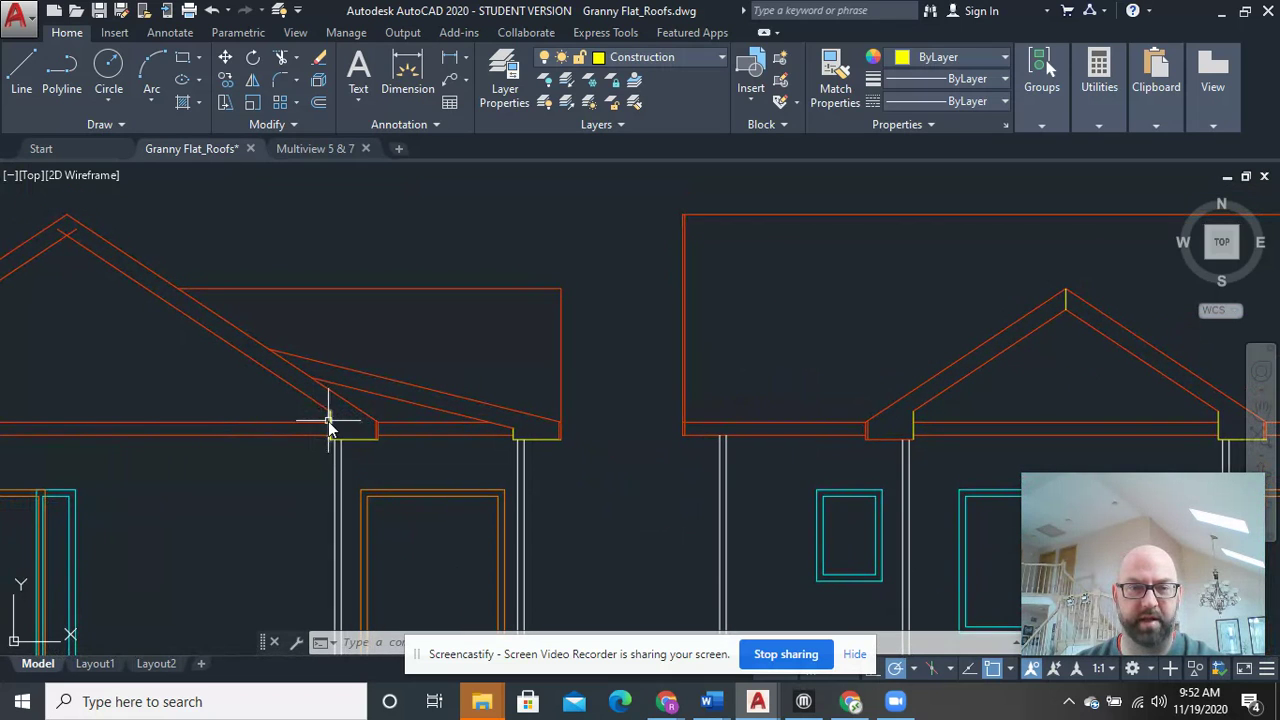
pyautogui.scroll(-5, 357, 428)
pyautogui.scroll(1, 357, 428)
pyautogui.scroll(-1, 357, 428)
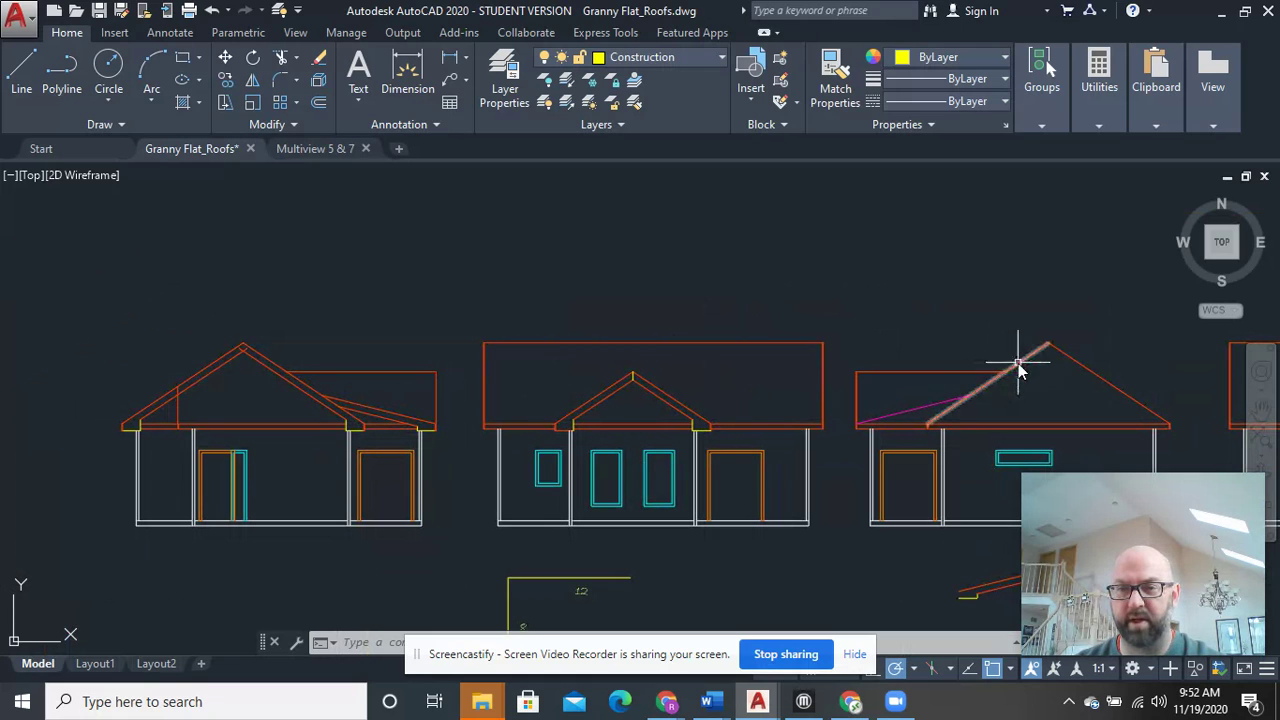
pyautogui.moveTo(1081, 388); pyautogui.dragTo(863, 405, button='middle')
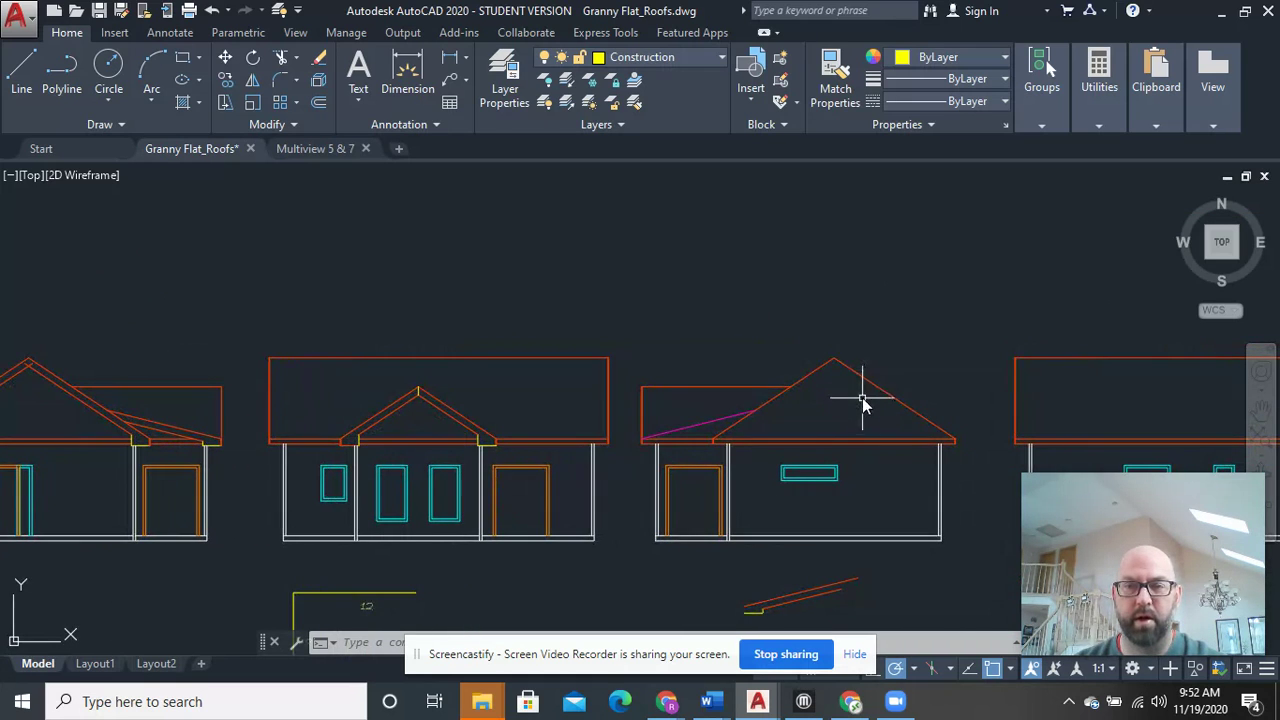
pyautogui.press('l')
pyautogui.press('Return')
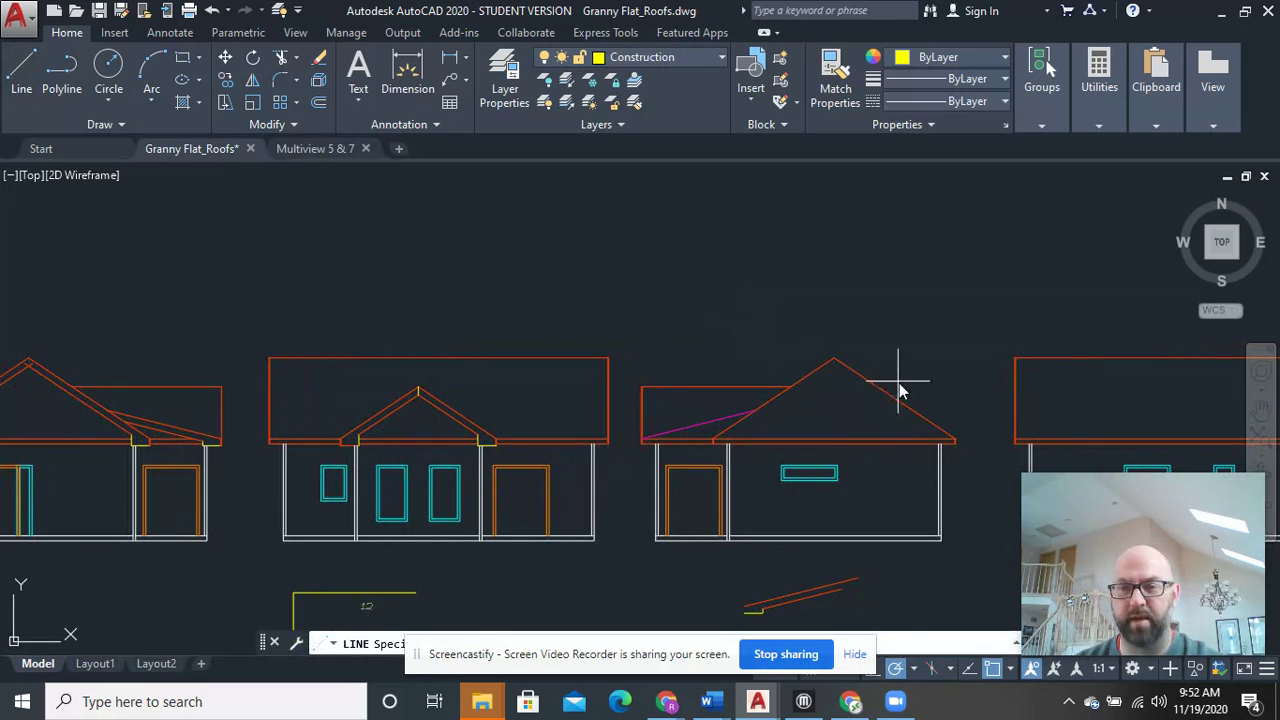
pyautogui.click(834, 358)
pyautogui.click(863, 314)
pyautogui.rightClick(860, 312)
pyautogui.click(925, 331)
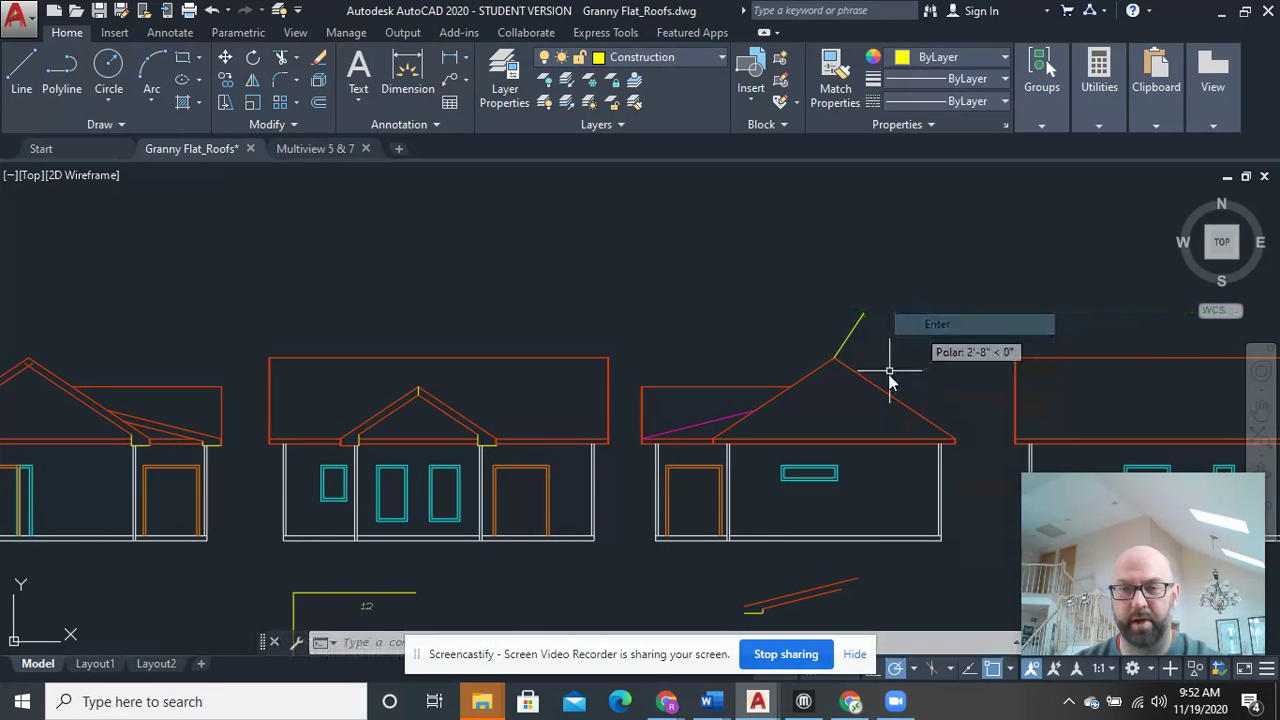
# Erase the two sloping roof lines of the third elevation's gable
pyautogui.click(950, 410)
pyautogui.click(800, 370)
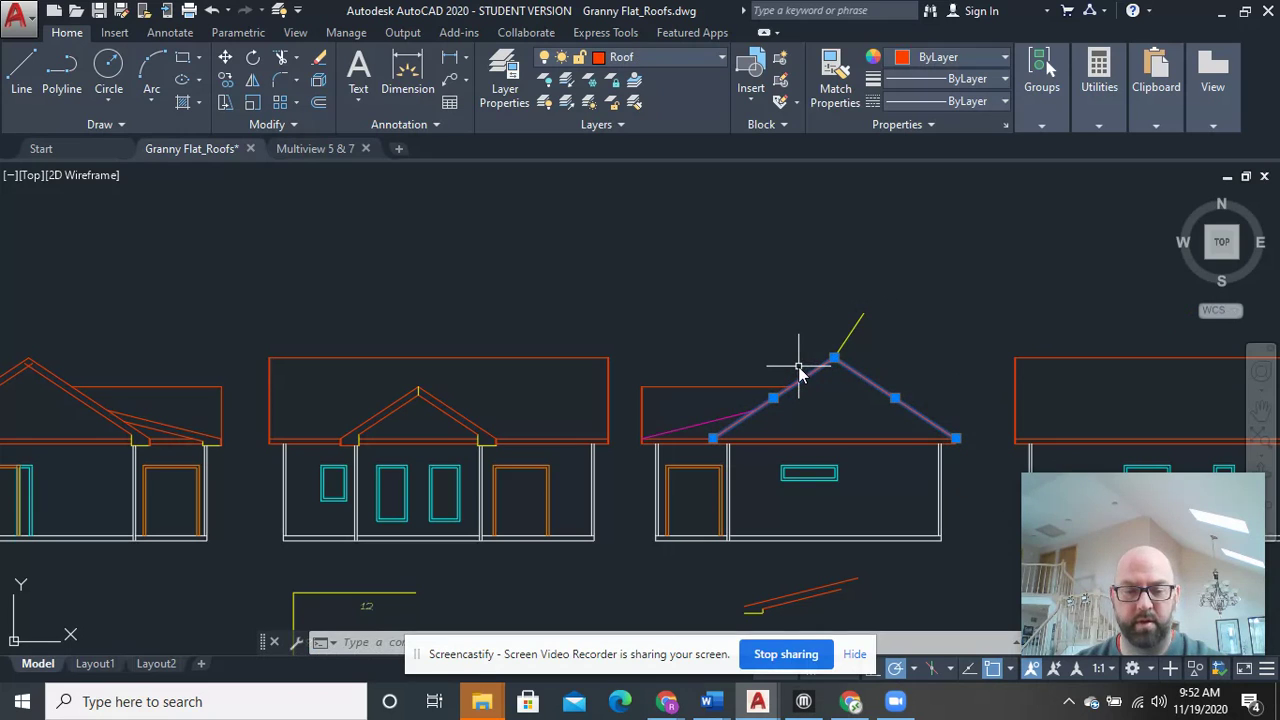
pyautogui.press('Delete')
# Copy both pairs of rake lines and the boxed eave lines of the first elevation's large gable to the reference line's lower end on the third elevation
pyautogui.moveTo(529, 363); pyautogui.dragTo(934, 343, button='middle')
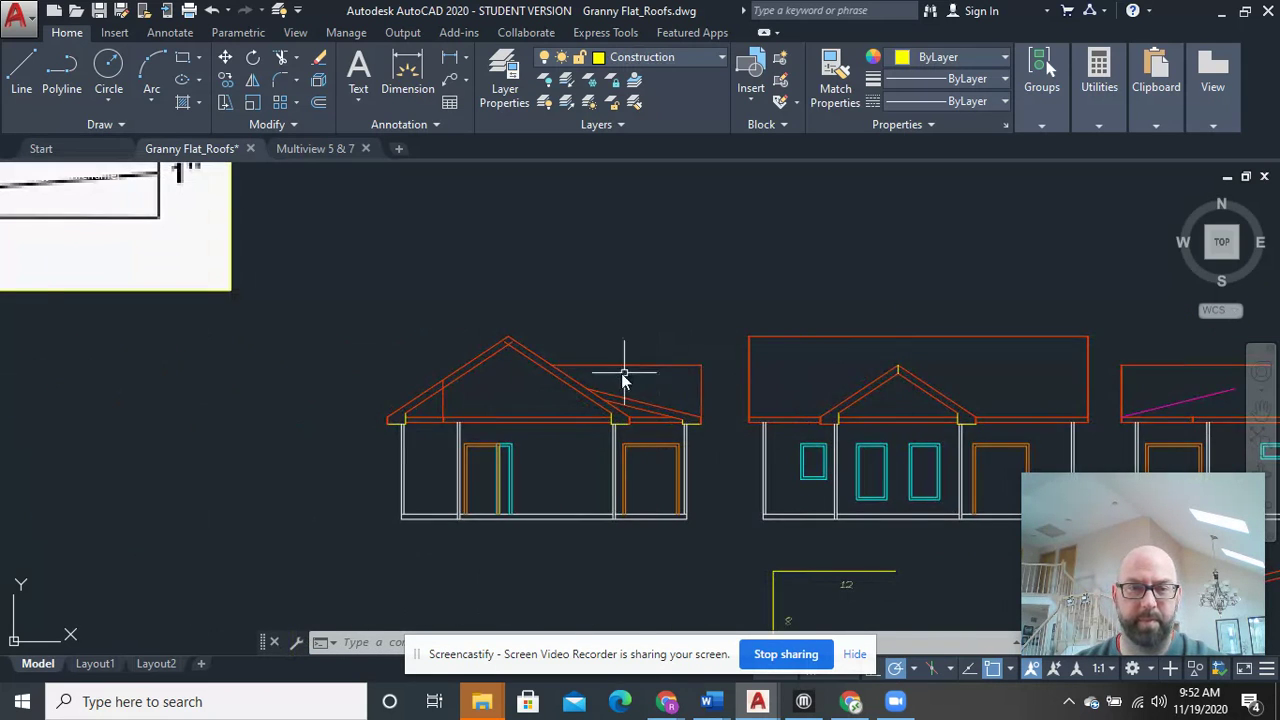
pyautogui.scroll(8, 637, 376)
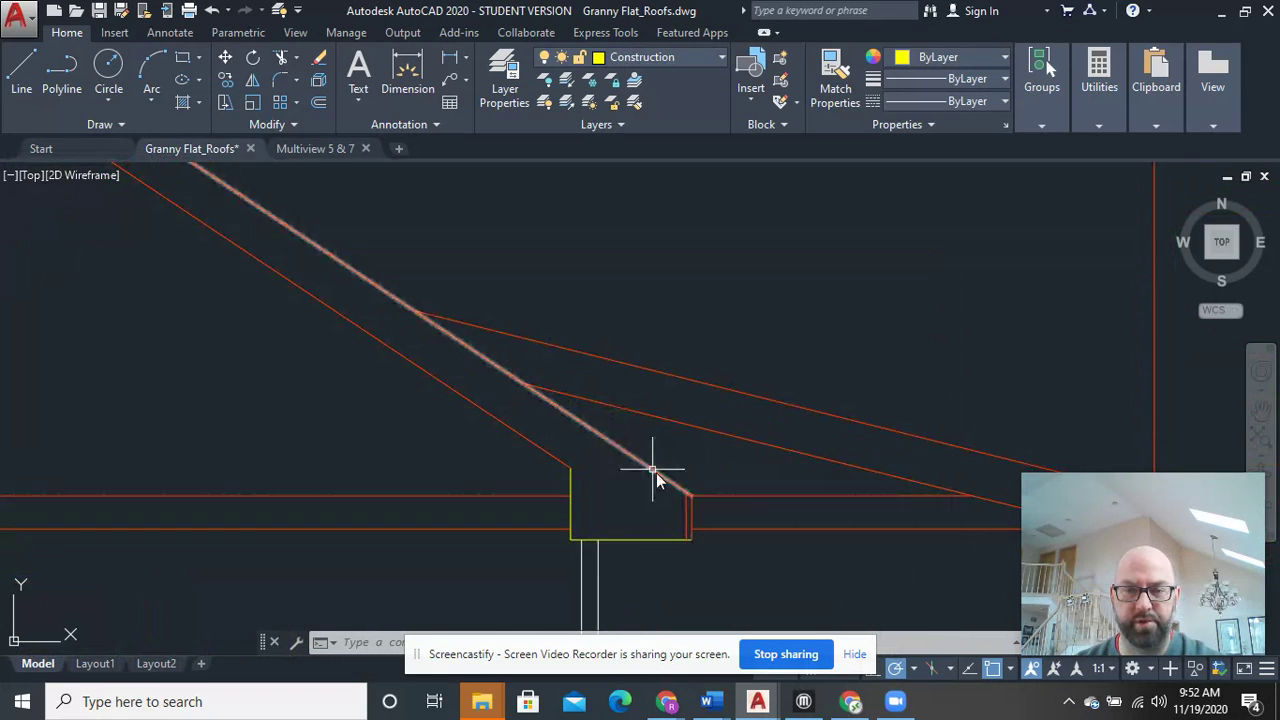
pyautogui.click(694, 466)
pyautogui.click(572, 452)
pyautogui.click(669, 565)
pyautogui.click(648, 524)
pyautogui.scroll(-5, 646, 514)
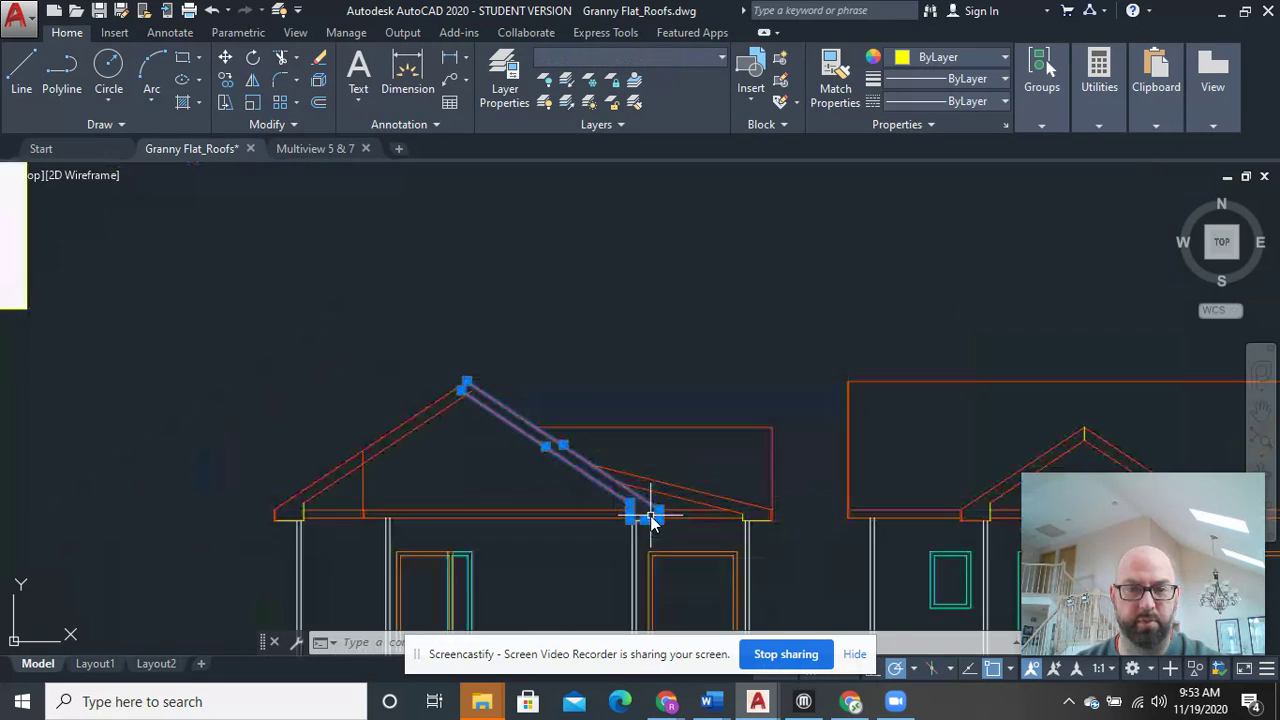
pyautogui.scroll(6, 475, 432)
pyautogui.moveTo(475, 432); pyautogui.dragTo(514, 390, button='middle')
pyautogui.scroll(-3, 829, 251)
pyautogui.scroll(-3, 663, 323)
pyautogui.scroll(5, 663, 329)
pyautogui.click(731, 323)
pyautogui.click(657, 300)
pyautogui.click(578, 380)
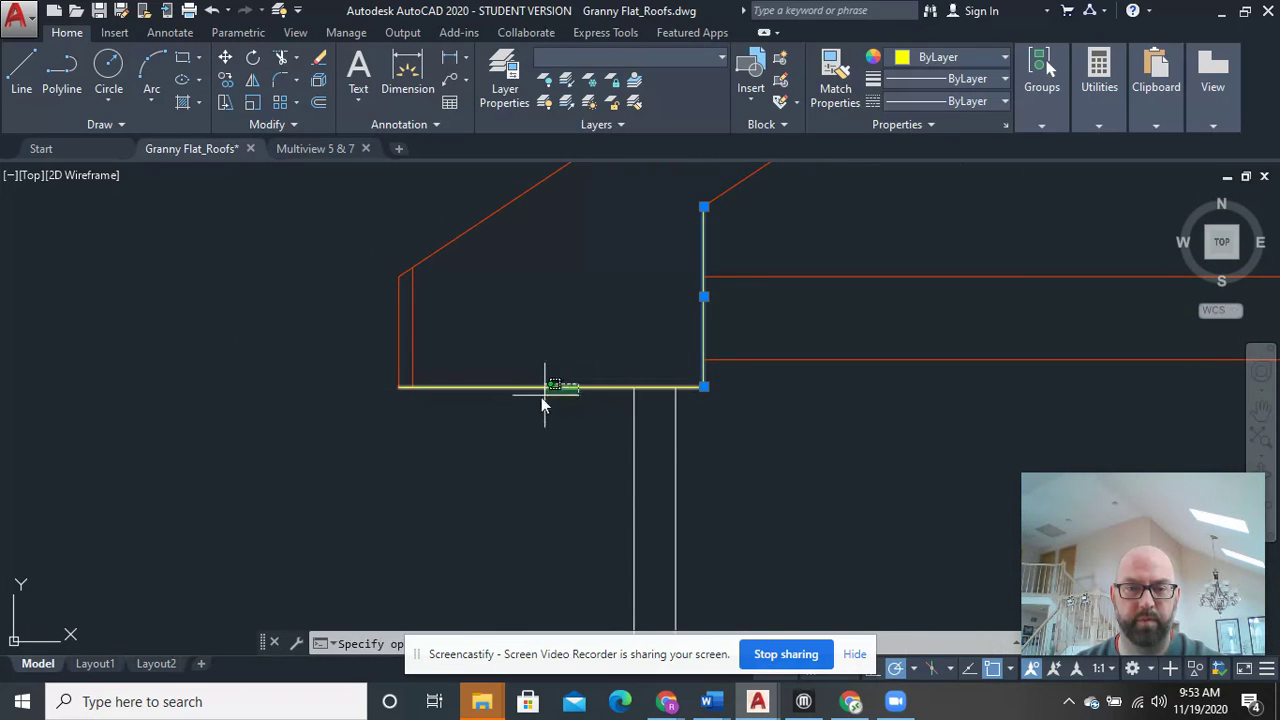
pyautogui.click(447, 422)
pyautogui.scroll(-2, 790, 236)
pyautogui.moveTo(805, 233); pyautogui.dragTo(294, 557, button='middle')
pyautogui.click(477, 529)
pyautogui.click(232, 308)
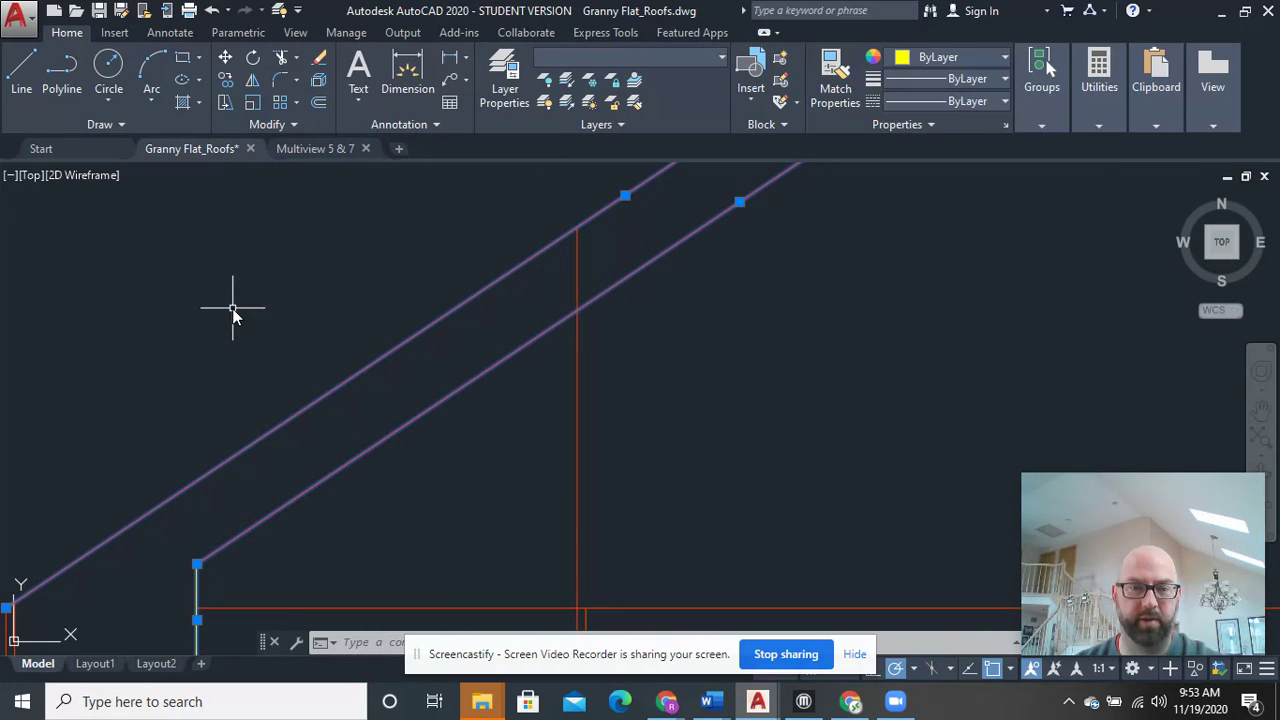
pyautogui.rightClick(232, 308)
pyautogui.click(333, 408)
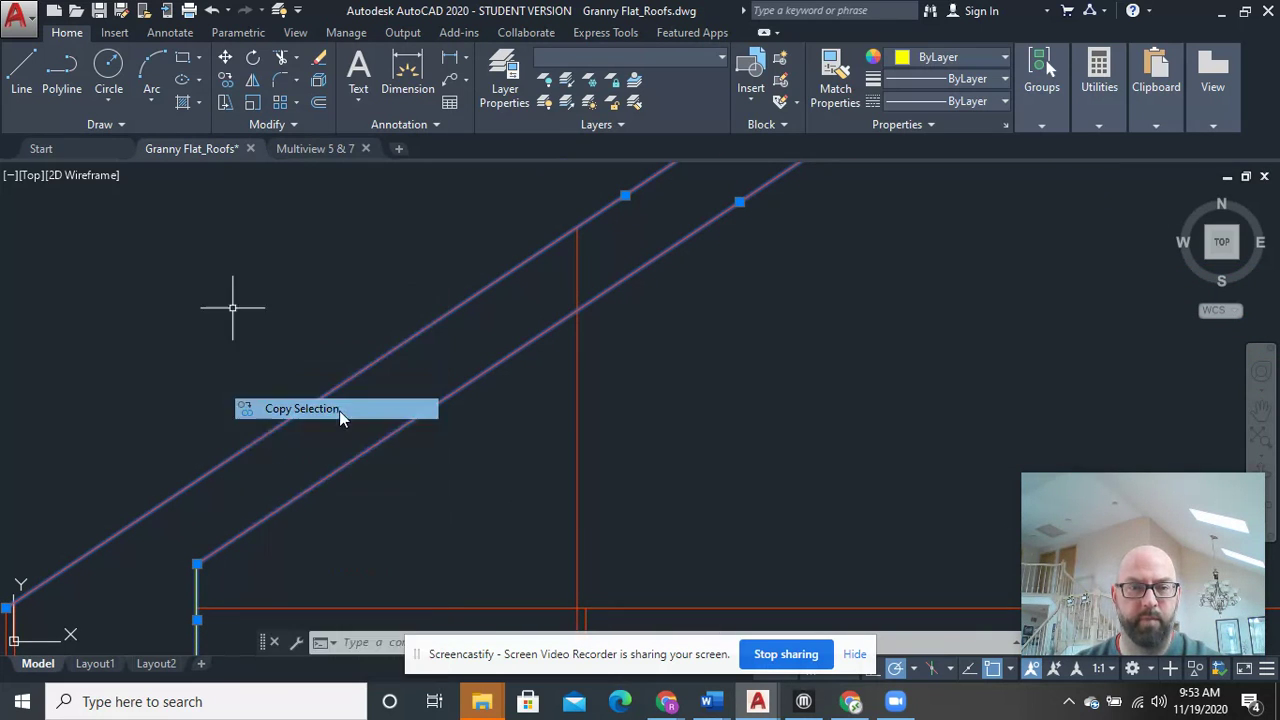
pyautogui.scroll(-3, 637, 348)
pyautogui.scroll(5, 700, 298)
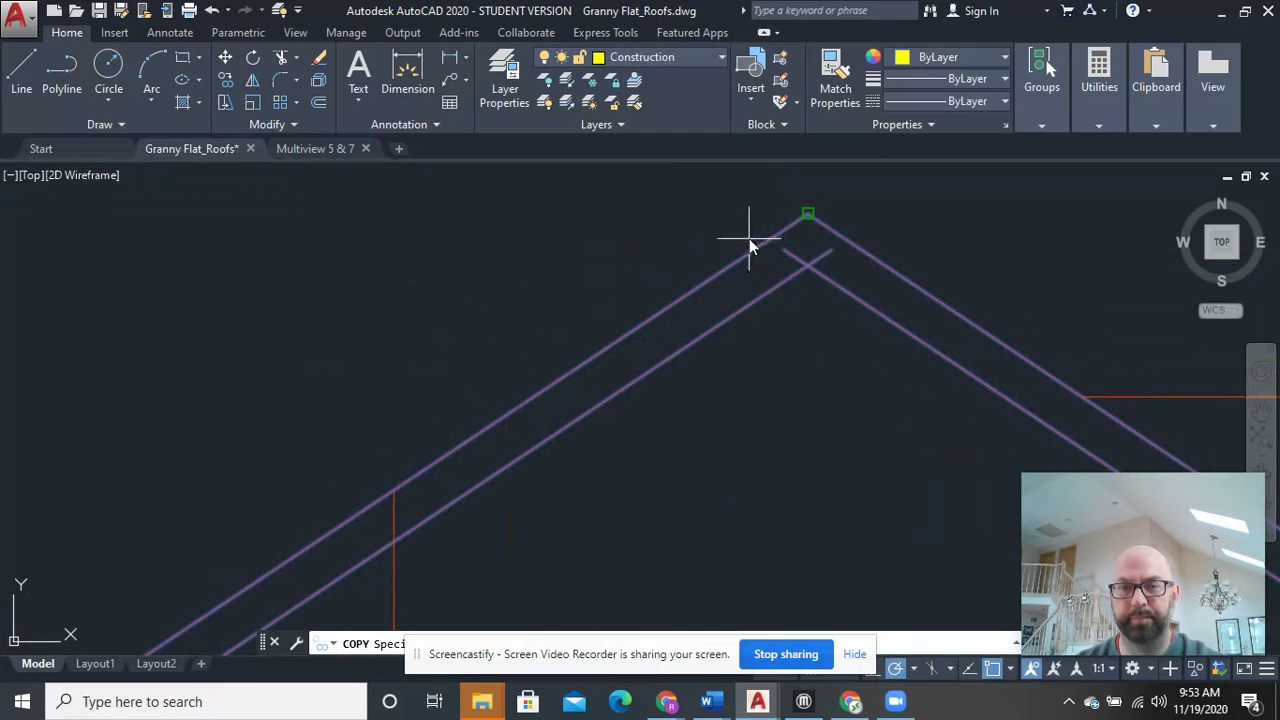
pyautogui.click(804, 212)
pyautogui.scroll(-4, 854, 230)
pyautogui.moveTo(1040, 297); pyautogui.dragTo(222, 339, button='middle')
pyautogui.moveTo(720, 277); pyautogui.dragTo(329, 294, button='middle')
pyautogui.moveTo(568, 297); pyautogui.dragTo(346, 297, button='middle')
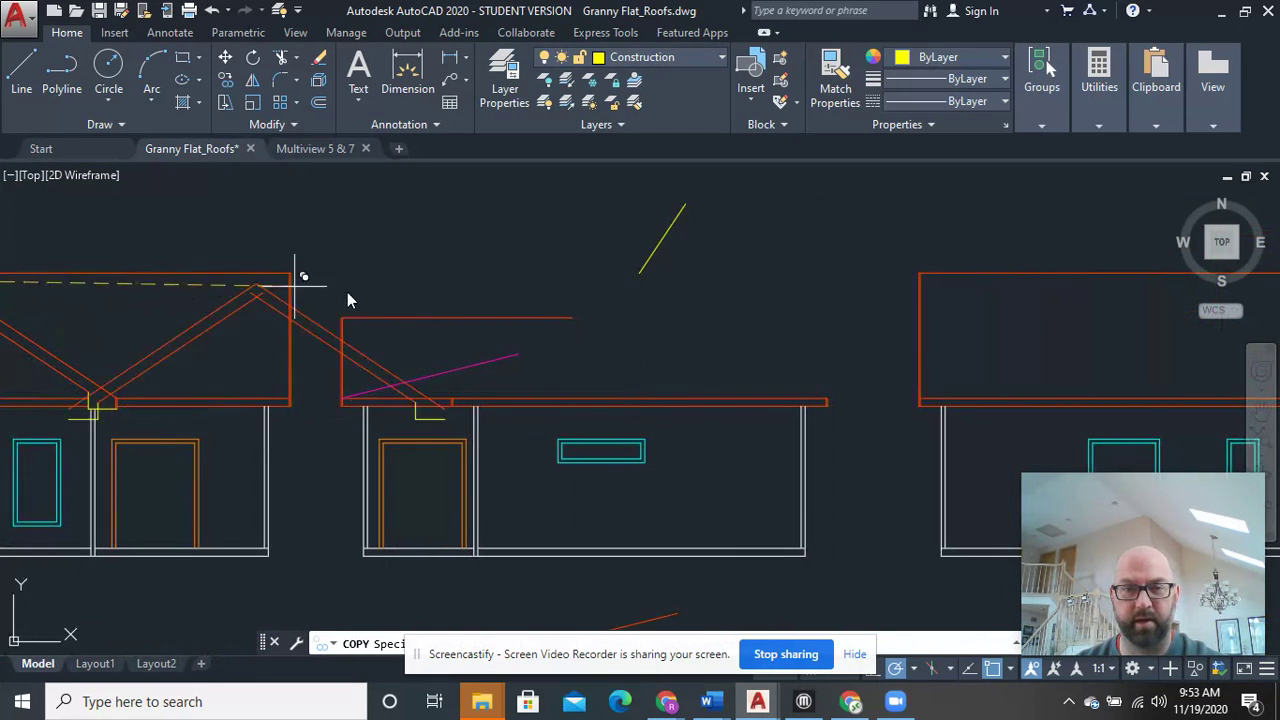
pyautogui.click(640, 278)
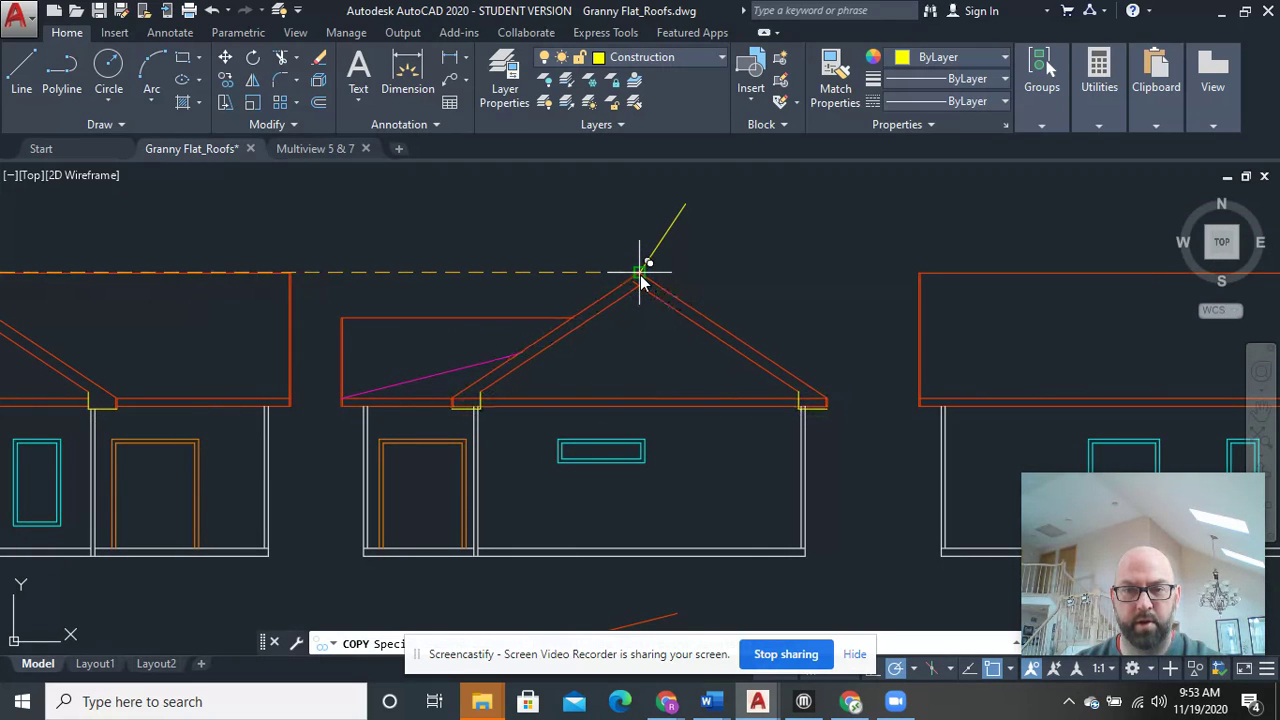
pyautogui.rightClick(718, 340)
pyautogui.click(767, 357)
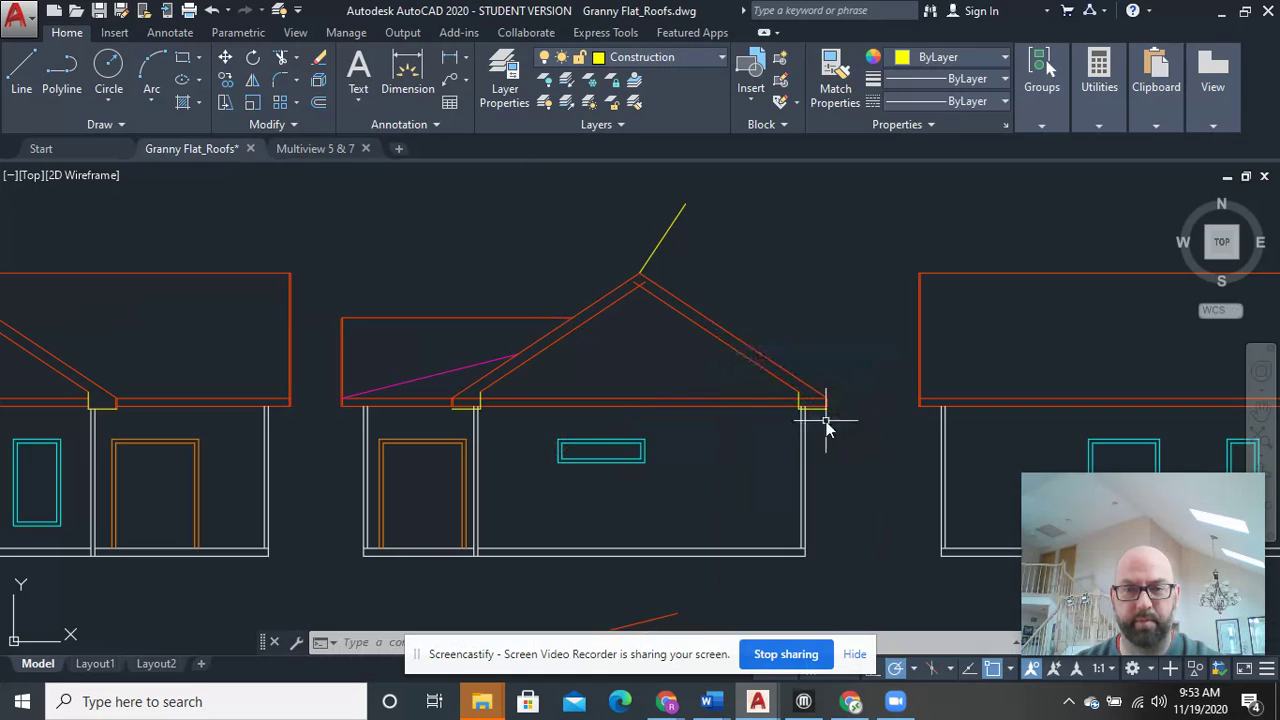
# Extend the vertical fascia lines at both ends of the third elevation's gable down to the soffit lines
pyautogui.scroll(6, 825, 428)
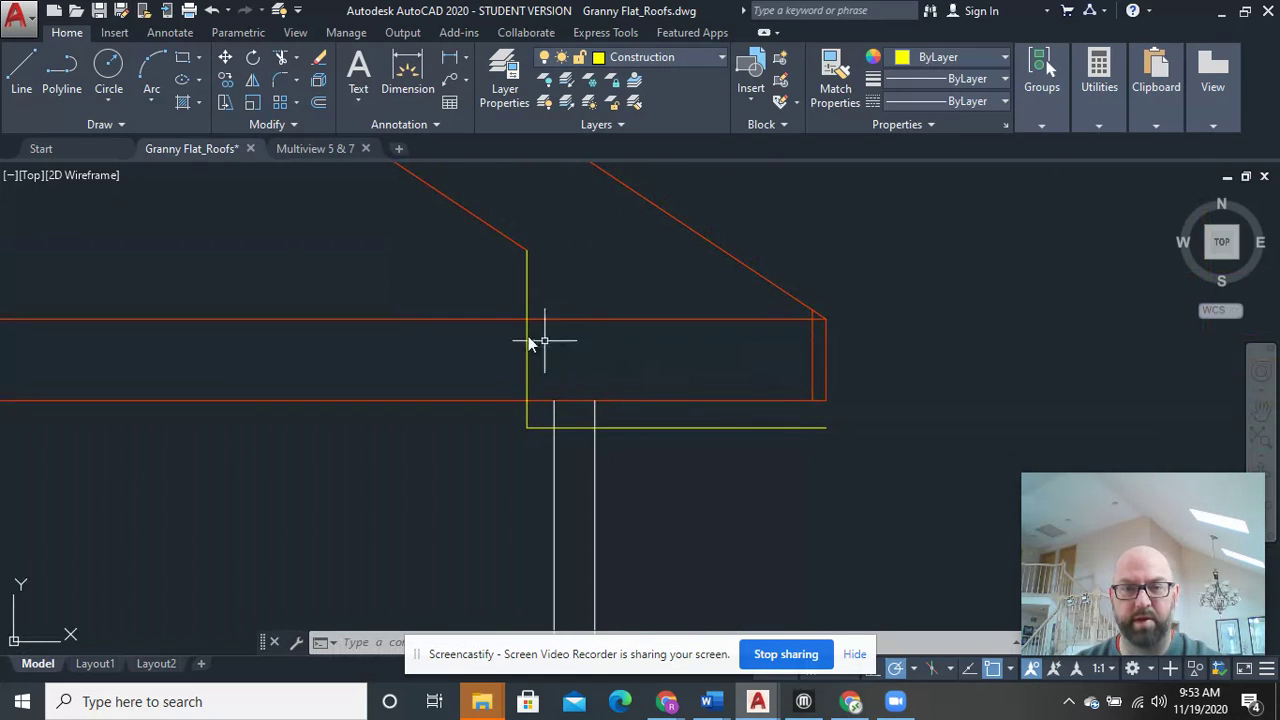
pyautogui.doubleClick(830, 453)
pyautogui.rightClick(838, 469)
pyautogui.click(854, 403)
pyautogui.press('Escape')
pyautogui.write('e')
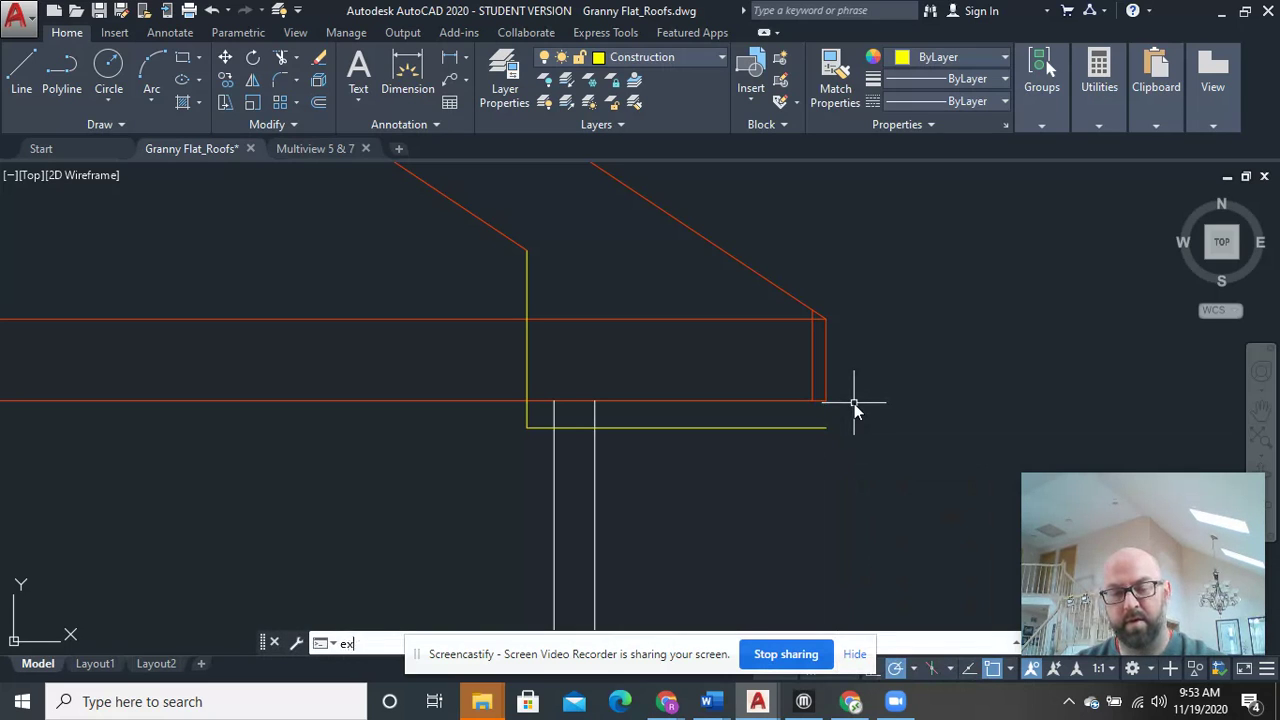
pyautogui.scroll(-4, 722, 435)
pyautogui.moveTo(389, 490)
pyautogui.mouseDown(button='middle')
pyautogui.moveTo(397, 377)
pyautogui.moveTo(561, 456)
pyautogui.mouseUp(button='middle')
pyautogui.scroll(2, 550, 440)
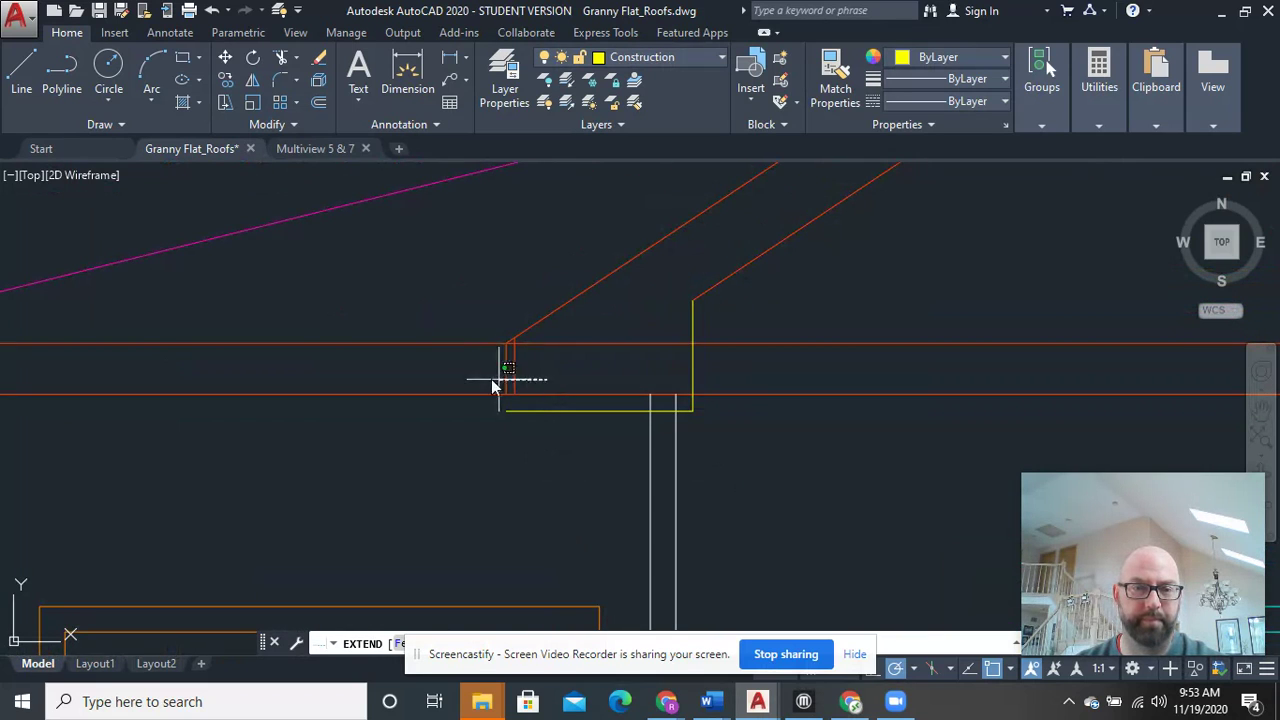
pyautogui.rightClick(483, 378)
pyautogui.click(540, 411)
# Trim the fascia, roof and wall lines inside the boxed eave at the right end of the third elevation's large gable
pyautogui.scroll(-7, 548, 417)
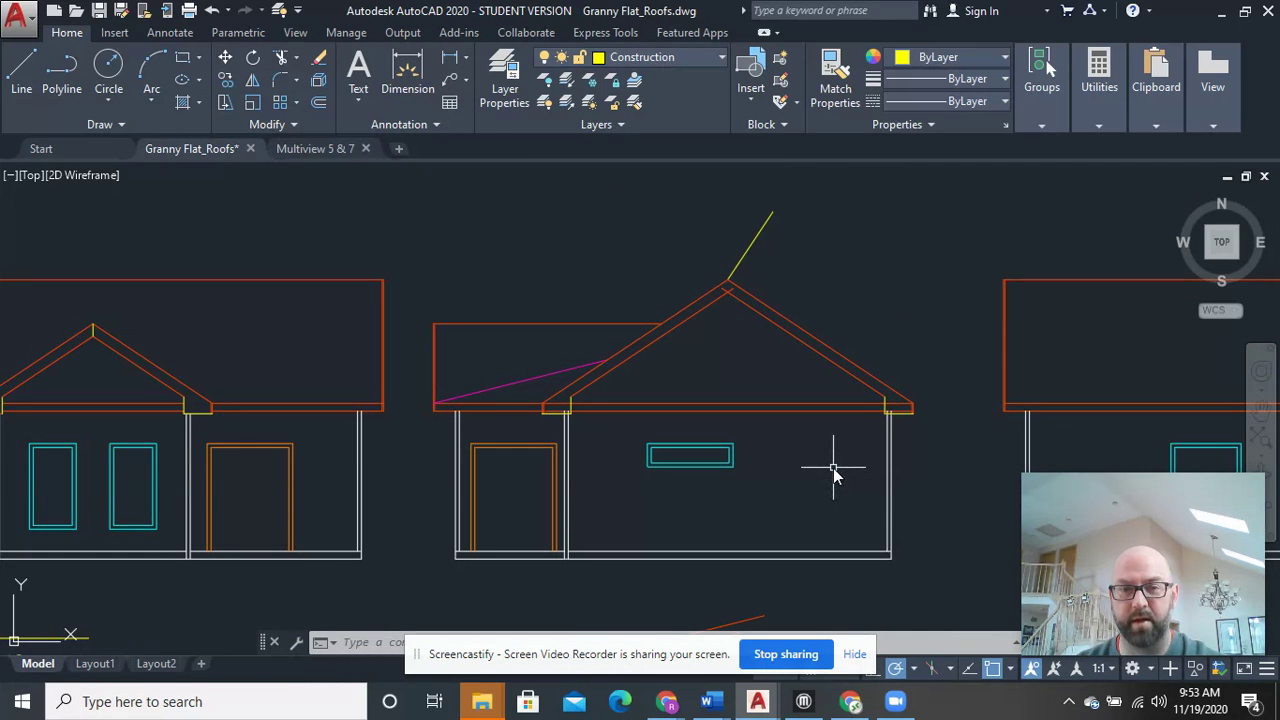
pyautogui.scroll(6, 833, 468)
pyautogui.moveTo(903, 371); pyautogui.dragTo(586, 513, button='middle')
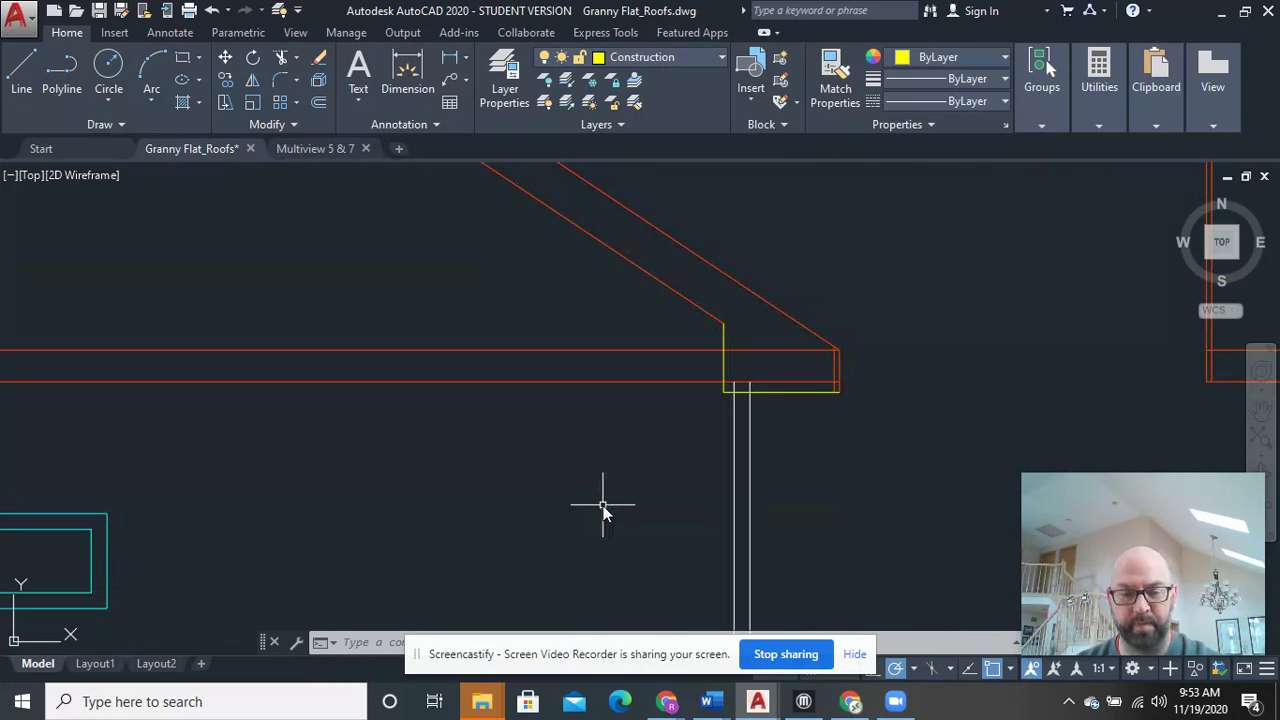
pyautogui.write('r')
pyautogui.press('Return')
pyautogui.scroll(4, 781, 414)
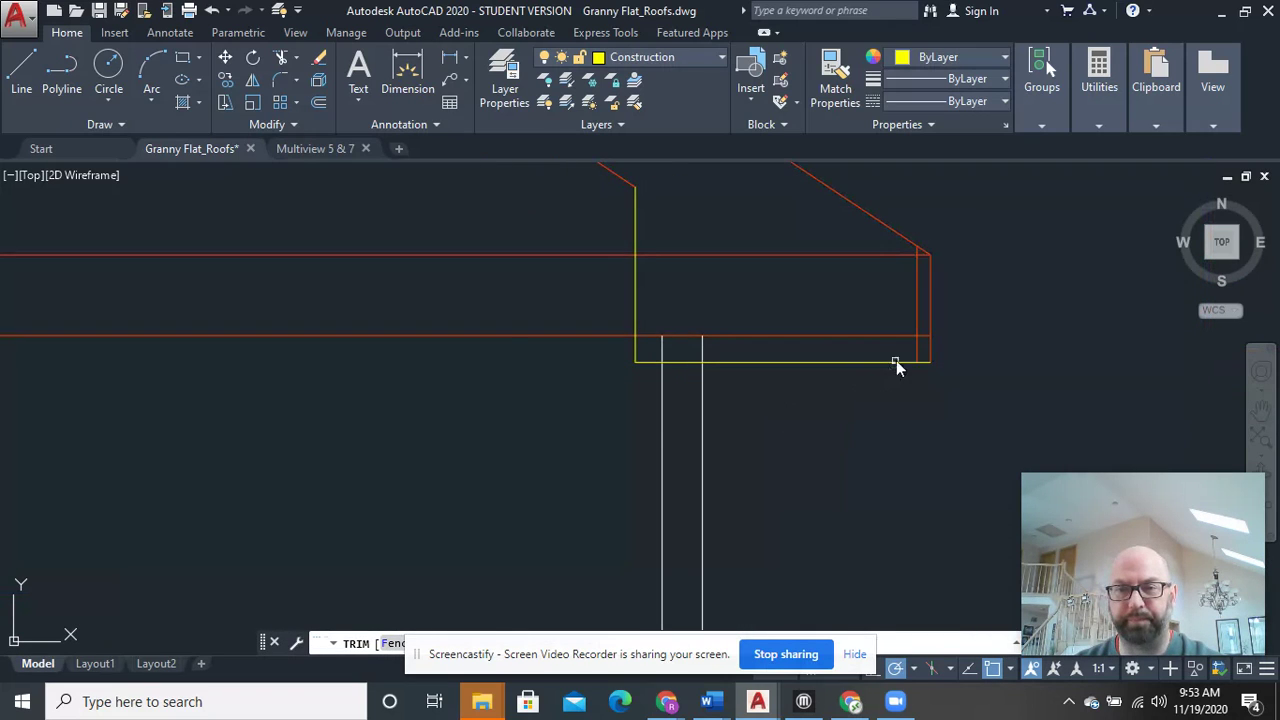
pyautogui.scroll(4, 913, 340)
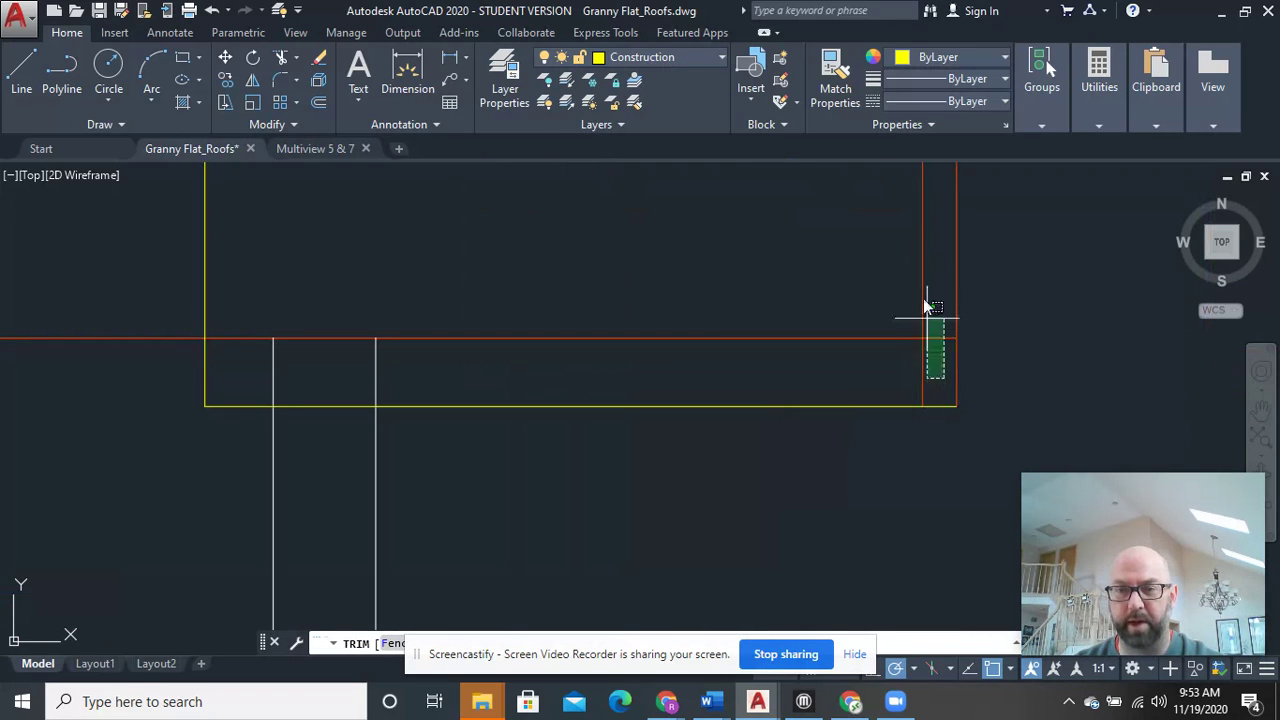
pyautogui.scroll(-4, 932, 338)
pyautogui.scroll(4, 889, 285)
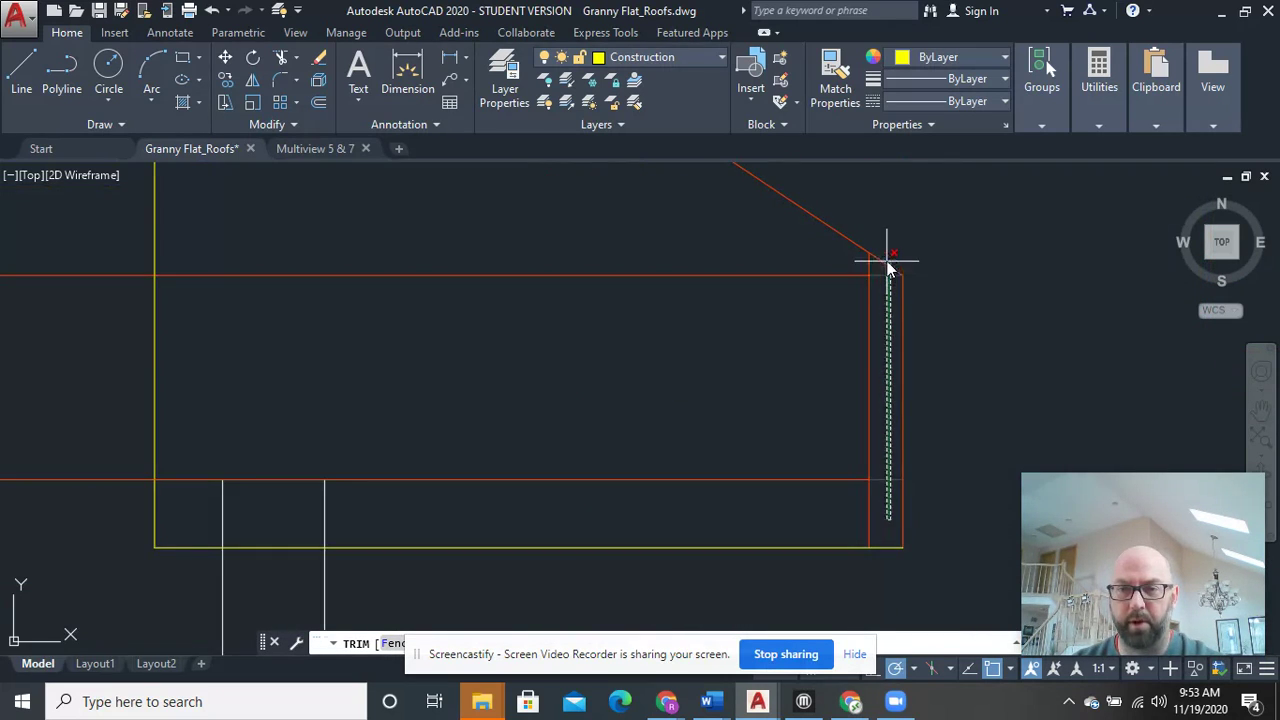
pyautogui.click(878, 273)
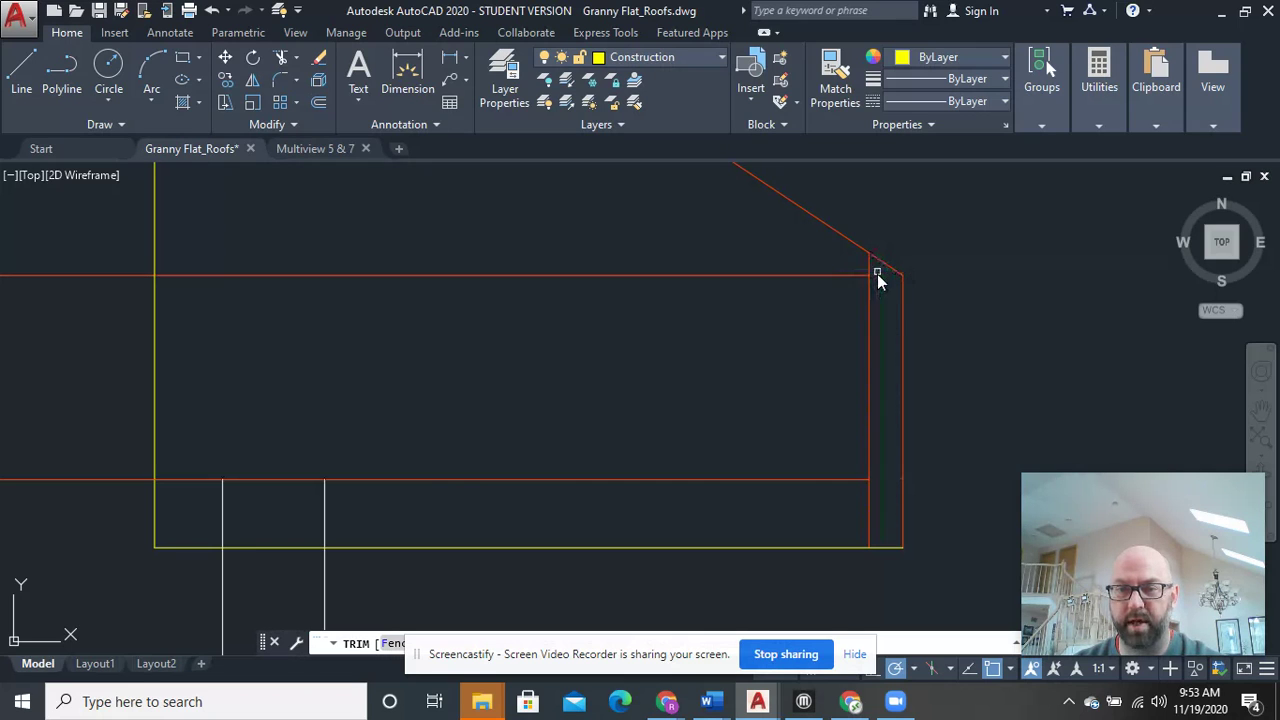
pyautogui.click(632, 505)
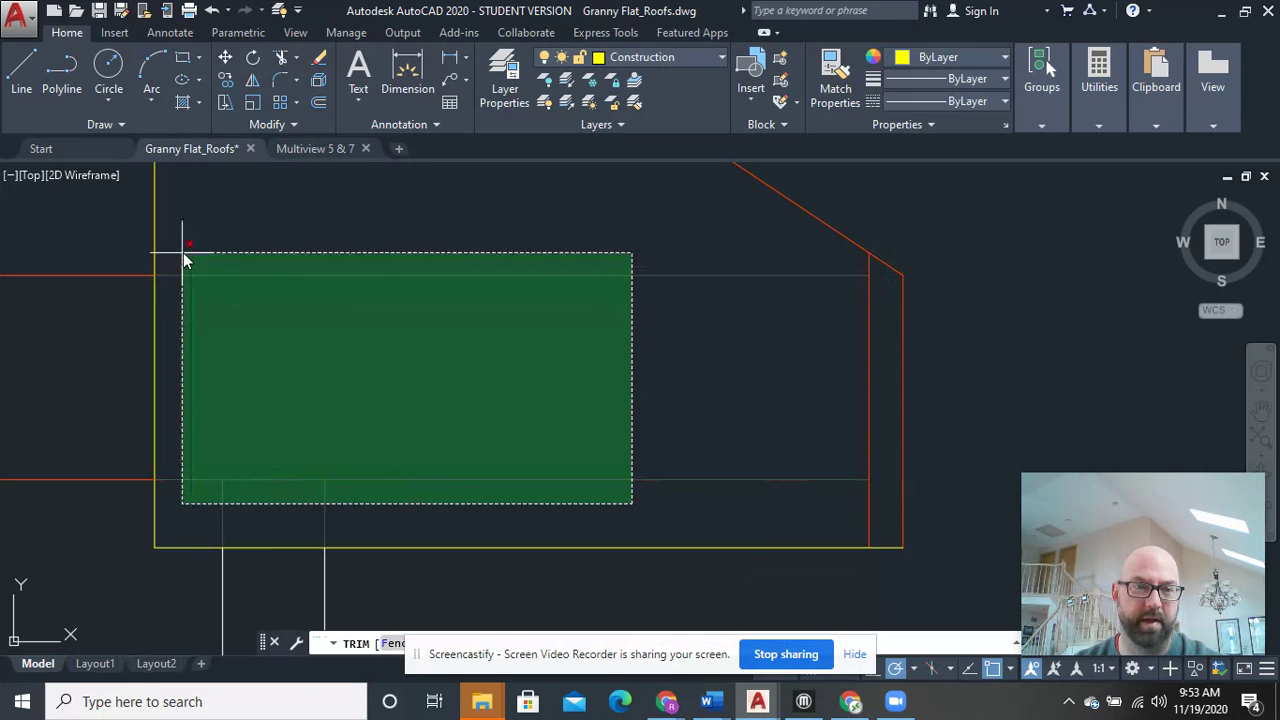
pyautogui.click(185, 245)
# Trim the roof and wall lines inside the boxed eave at the left end of the third elevation's large gable
pyautogui.scroll(-4, 185, 245)
pyautogui.moveTo(190, 295)
pyautogui.mouseDown(button='middle')
pyautogui.moveTo(710, 389)
pyautogui.moveTo(729, 420)
pyautogui.mouseUp(button='middle')
pyautogui.scroll(-3, 729, 420)
pyautogui.moveTo(386, 409); pyautogui.dragTo(809, 485, button='middle')
pyautogui.scroll(6, 445, 450)
pyautogui.moveTo(440, 466); pyautogui.dragTo(834, 404, button='middle')
pyautogui.scroll(4, 305, 425)
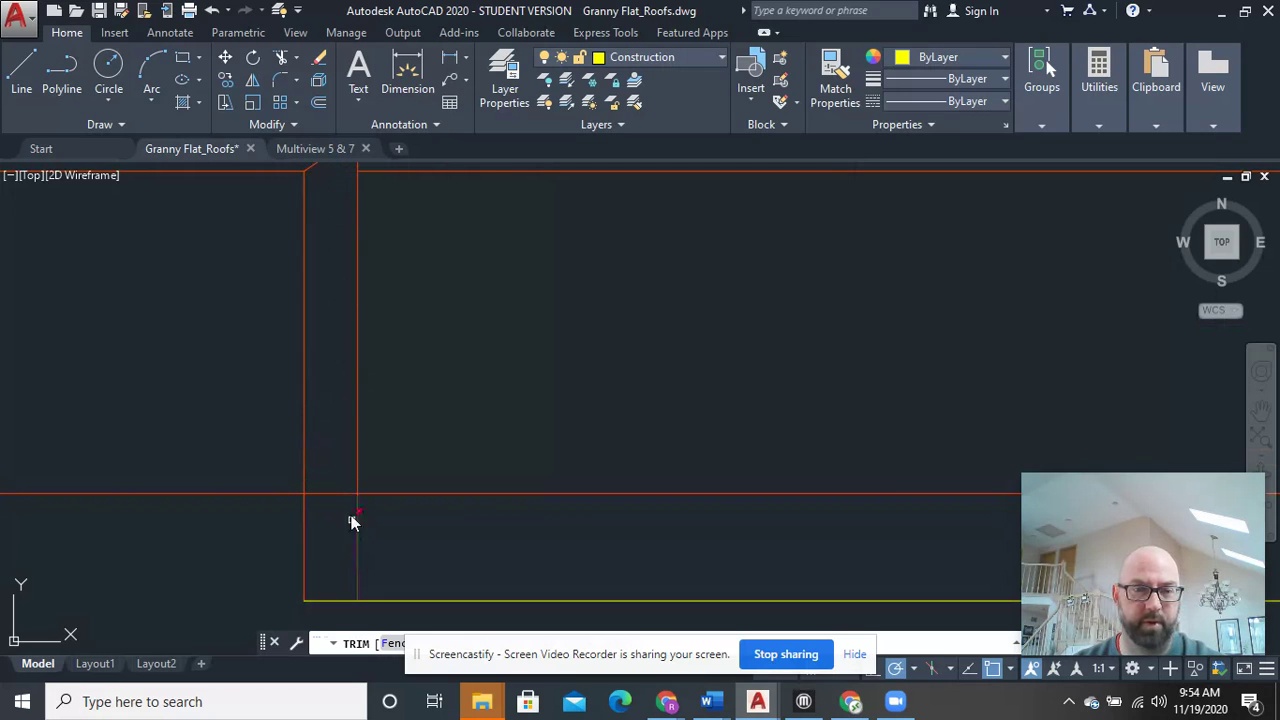
pyautogui.scroll(-4, 339, 485)
pyautogui.click(612, 508)
pyautogui.click(485, 405)
pyautogui.scroll(-4, 483, 420)
pyautogui.rightClick(570, 471)
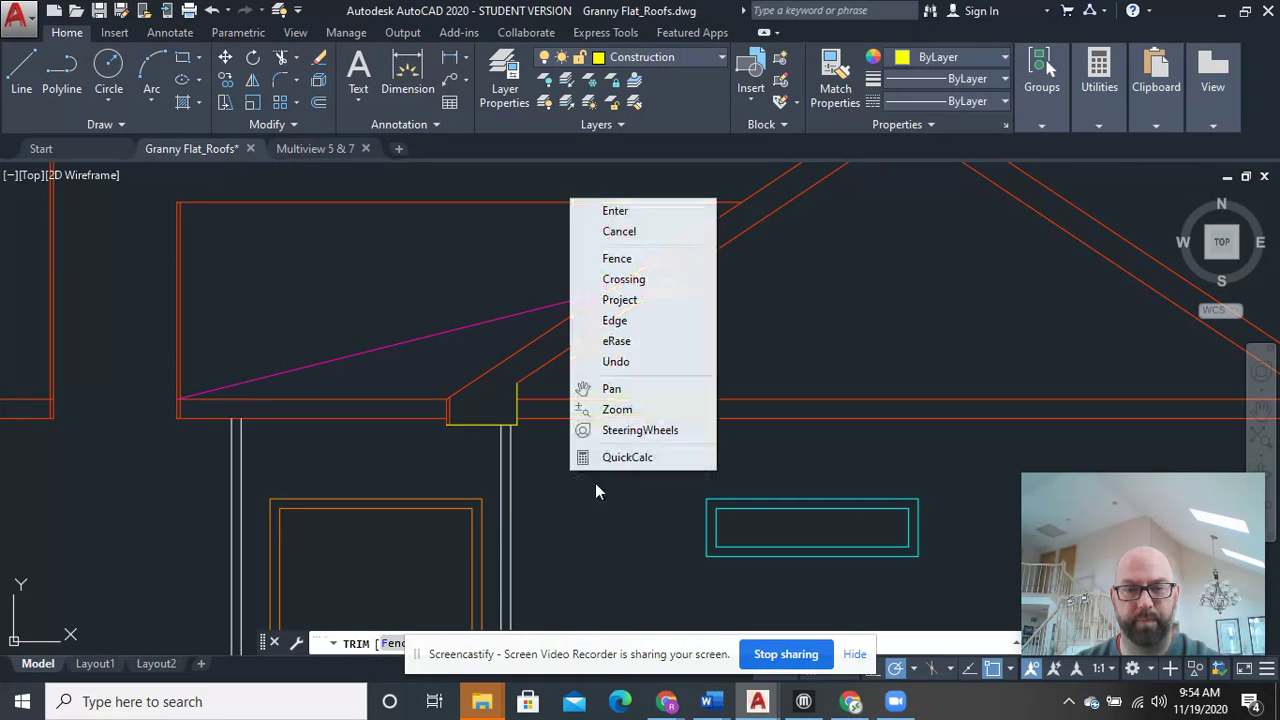
pyautogui.click(605, 209)
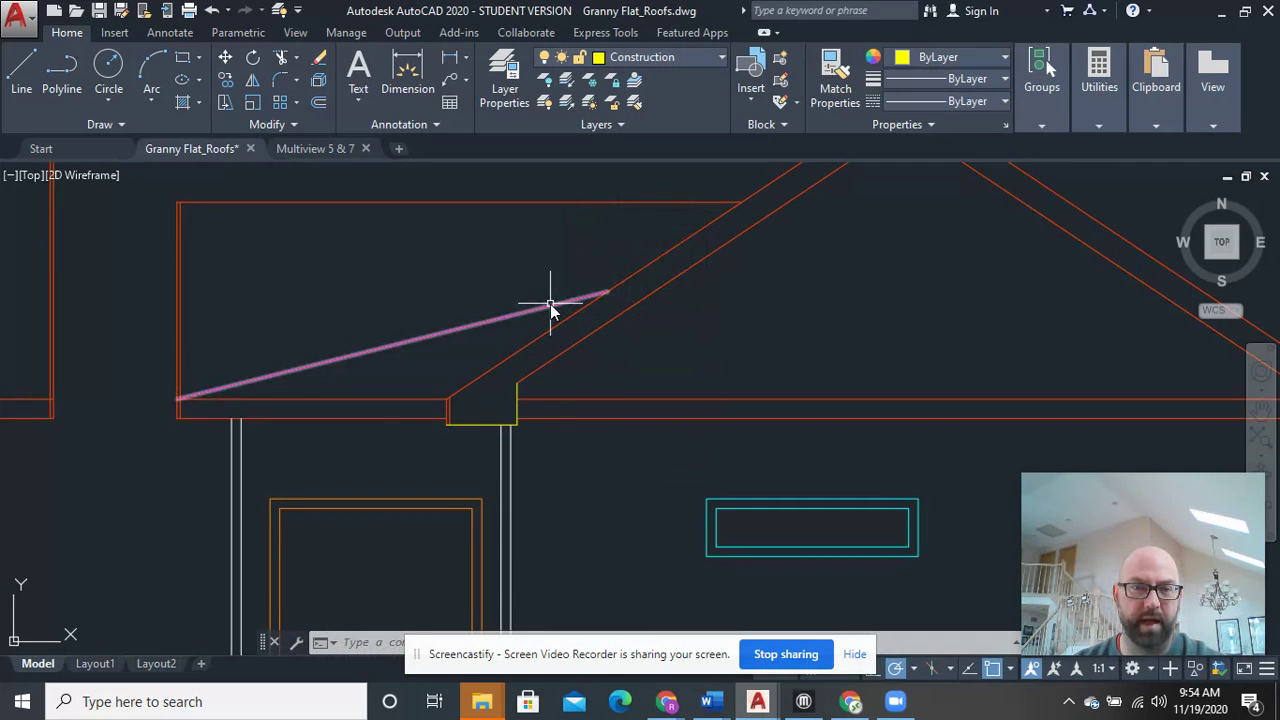
# Draw a slanted reference line downward from the upper end of the third elevation's magenta low-slope roof line
pyautogui.click(21, 72)
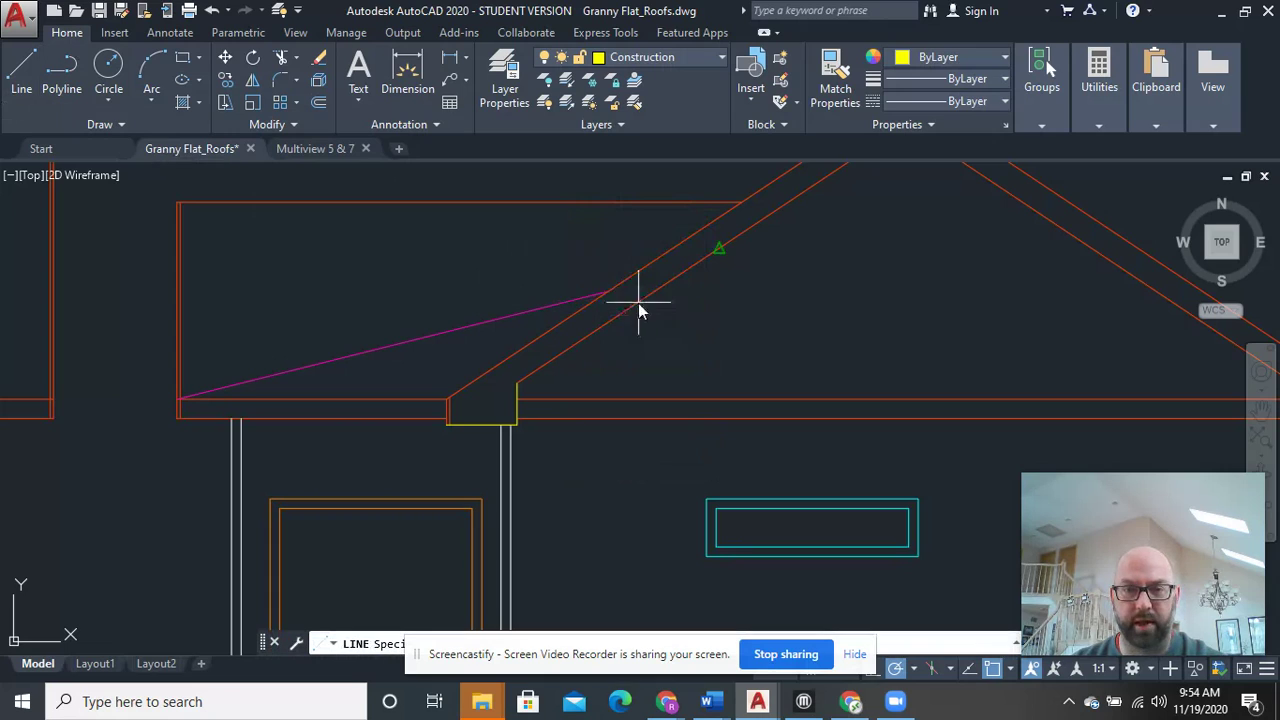
pyautogui.click(607, 293)
pyautogui.click(688, 353)
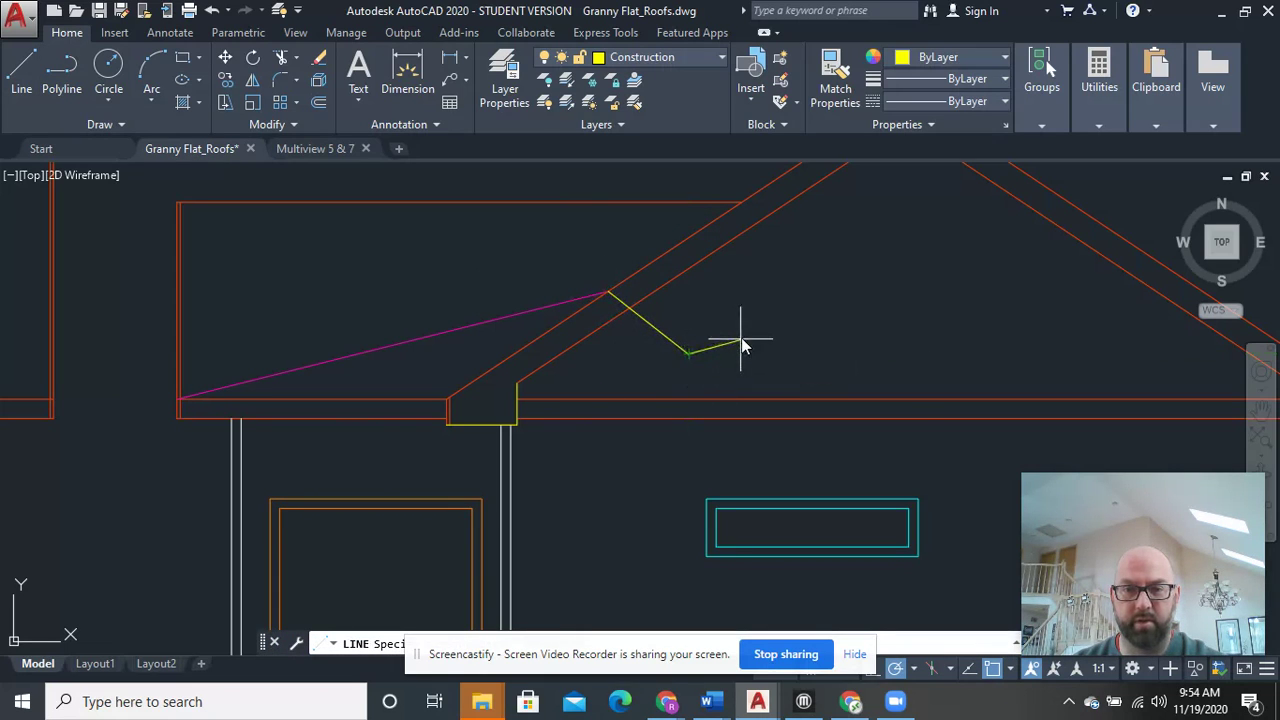
pyautogui.rightClick(747, 339)
pyautogui.click(792, 351)
# Erase the magenta low-slope roof line of the third elevation
pyautogui.click(421, 370)
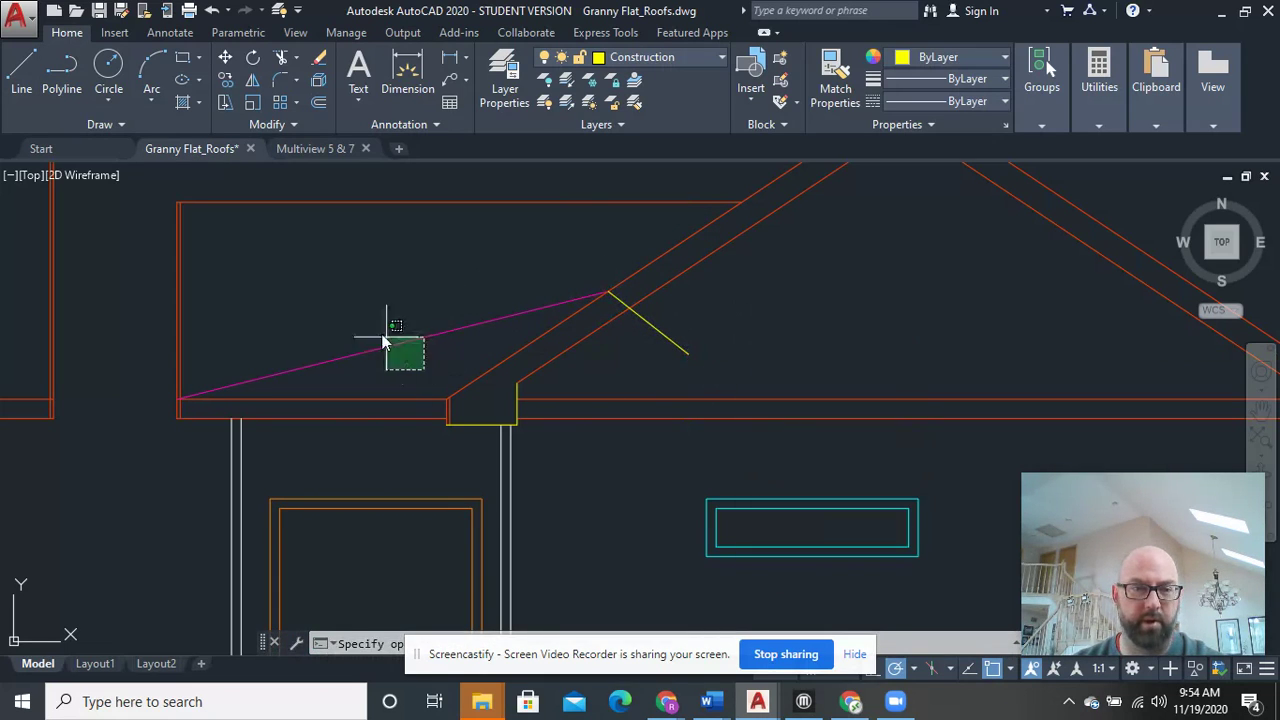
pyautogui.click(370, 330)
pyautogui.press('Delete')
# Move the low-slope roof detail from below the third elevation to the upper end of the reference line on its rake
pyautogui.scroll(-5, 371, 330)
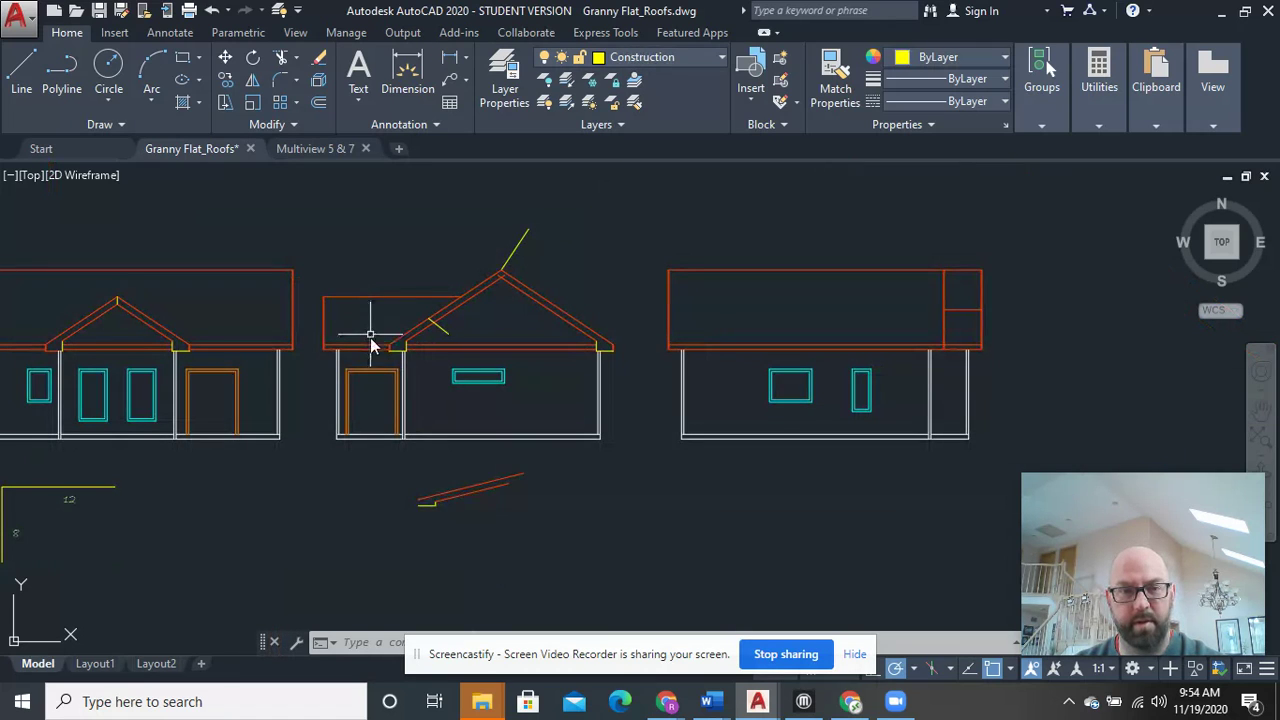
pyautogui.click(482, 540)
pyautogui.click(402, 488)
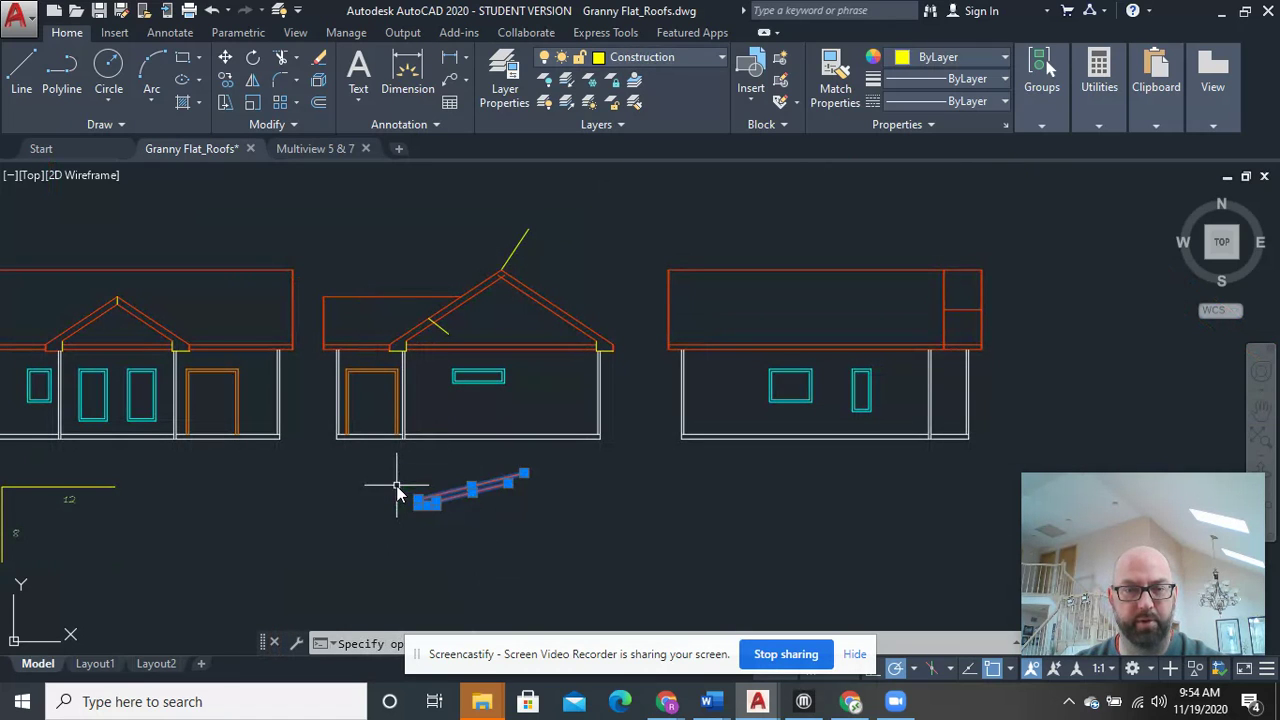
pyautogui.rightClick(555, 485)
pyautogui.click(597, 187)
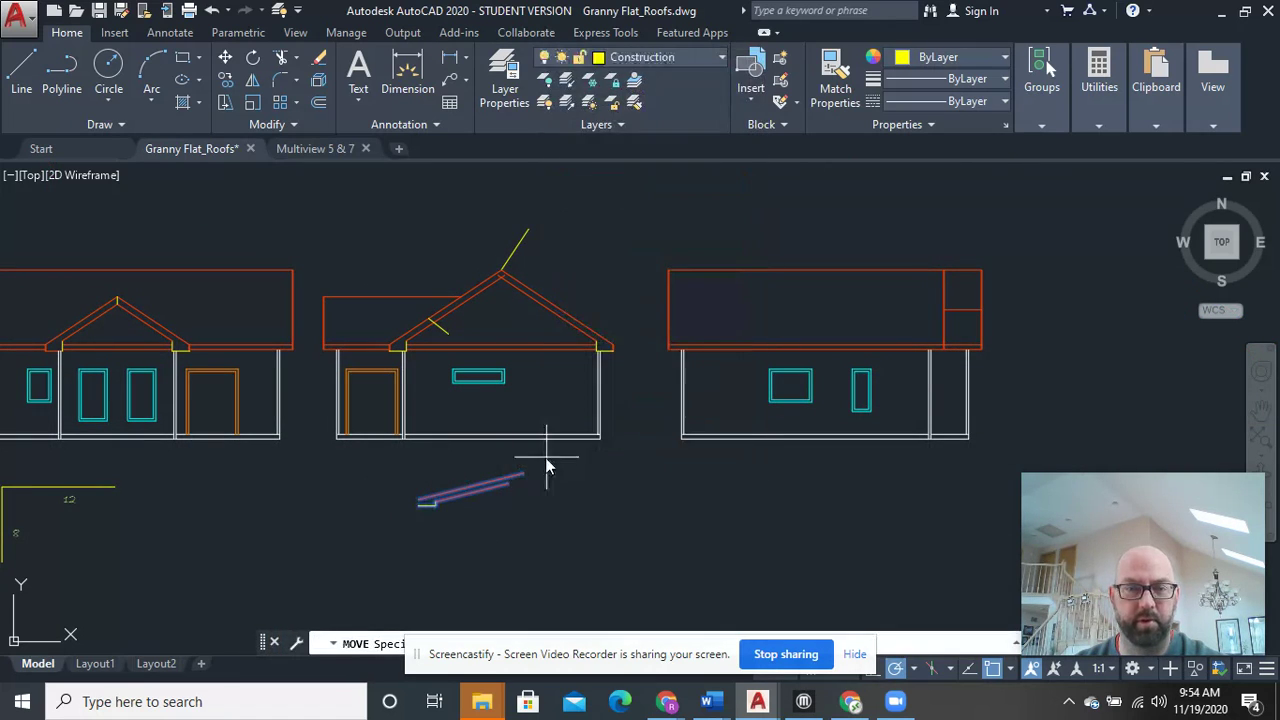
pyautogui.scroll(4, 548, 456)
pyautogui.click(495, 493)
pyautogui.moveTo(423, 249); pyautogui.dragTo(652, 521, button='middle')
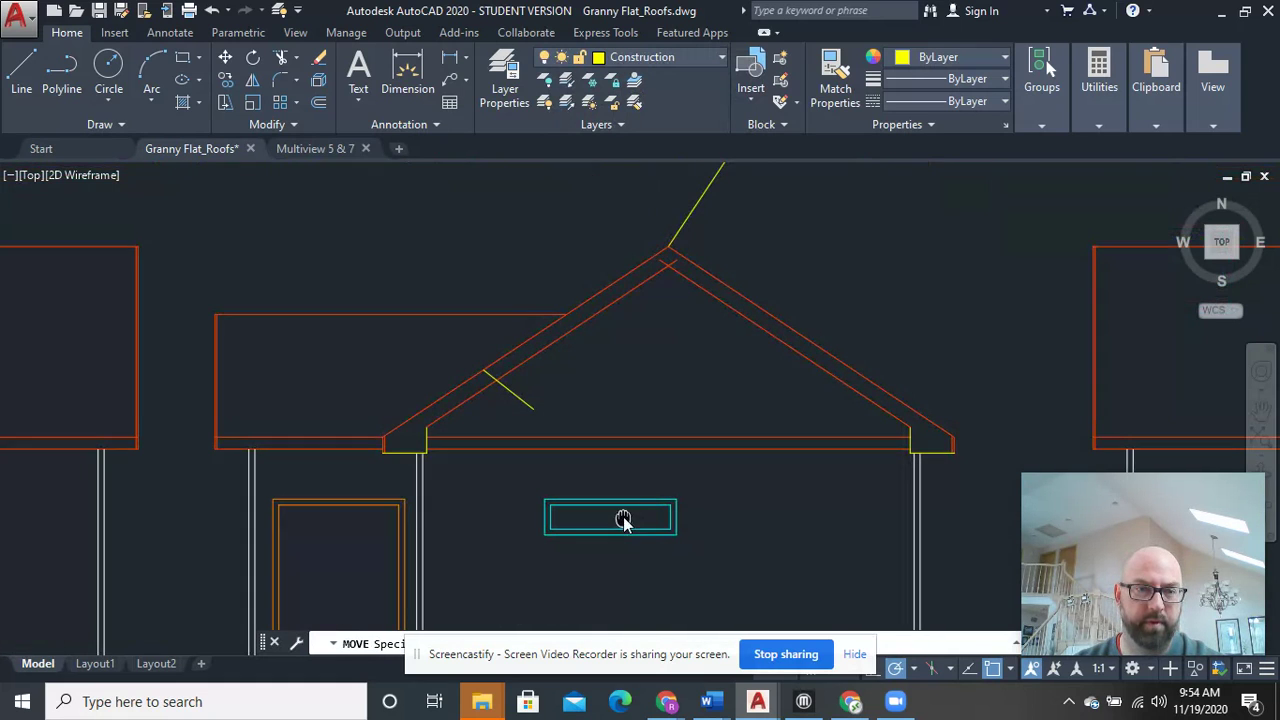
pyautogui.click(484, 374)
# Extend the two vertical fascia lines at the outer end of the third elevation's low-slope roof down to the soffit line
pyautogui.moveTo(413, 415); pyautogui.dragTo(810, 440, button='middle')
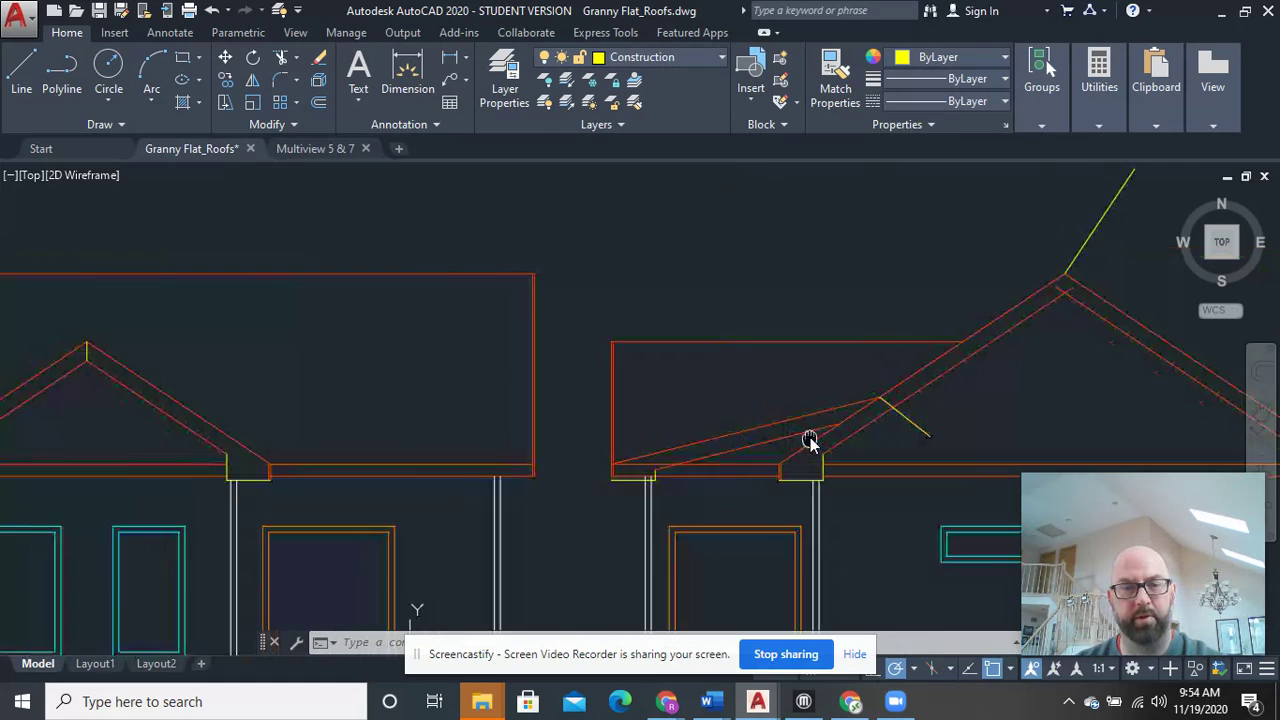
pyautogui.scroll(5, 684, 481)
pyautogui.write('e')
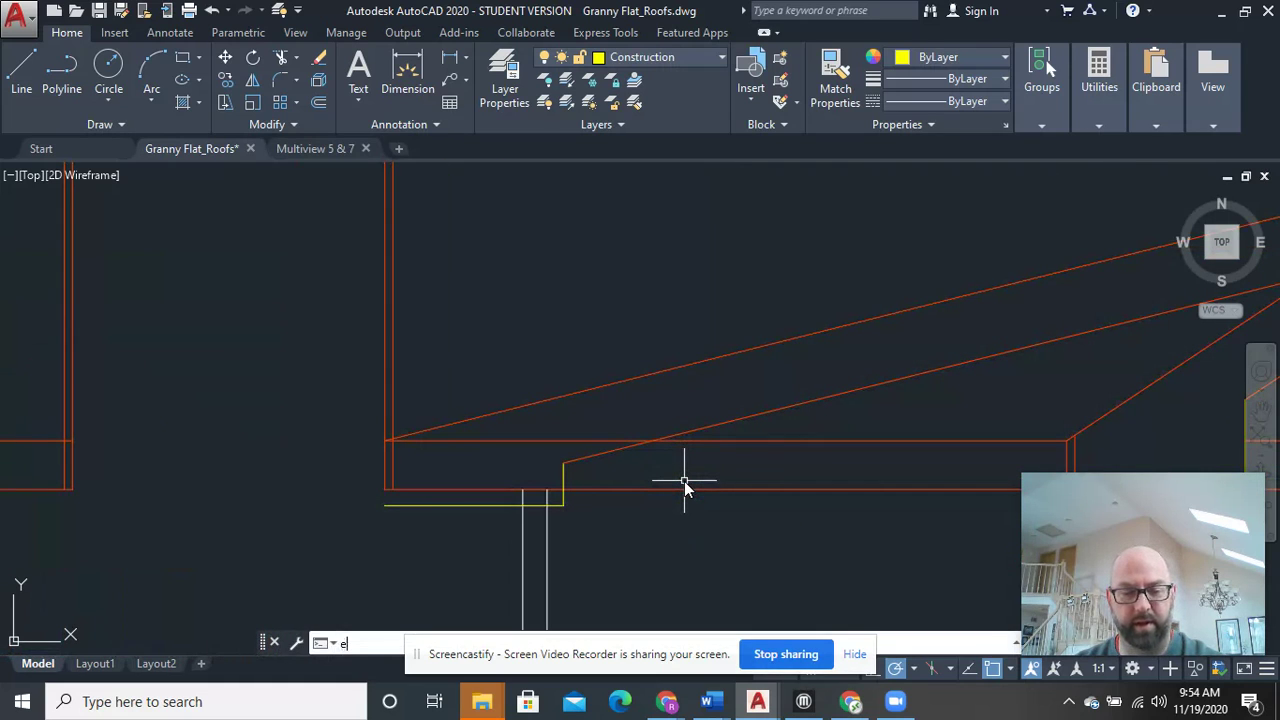
pyautogui.click(372, 466)
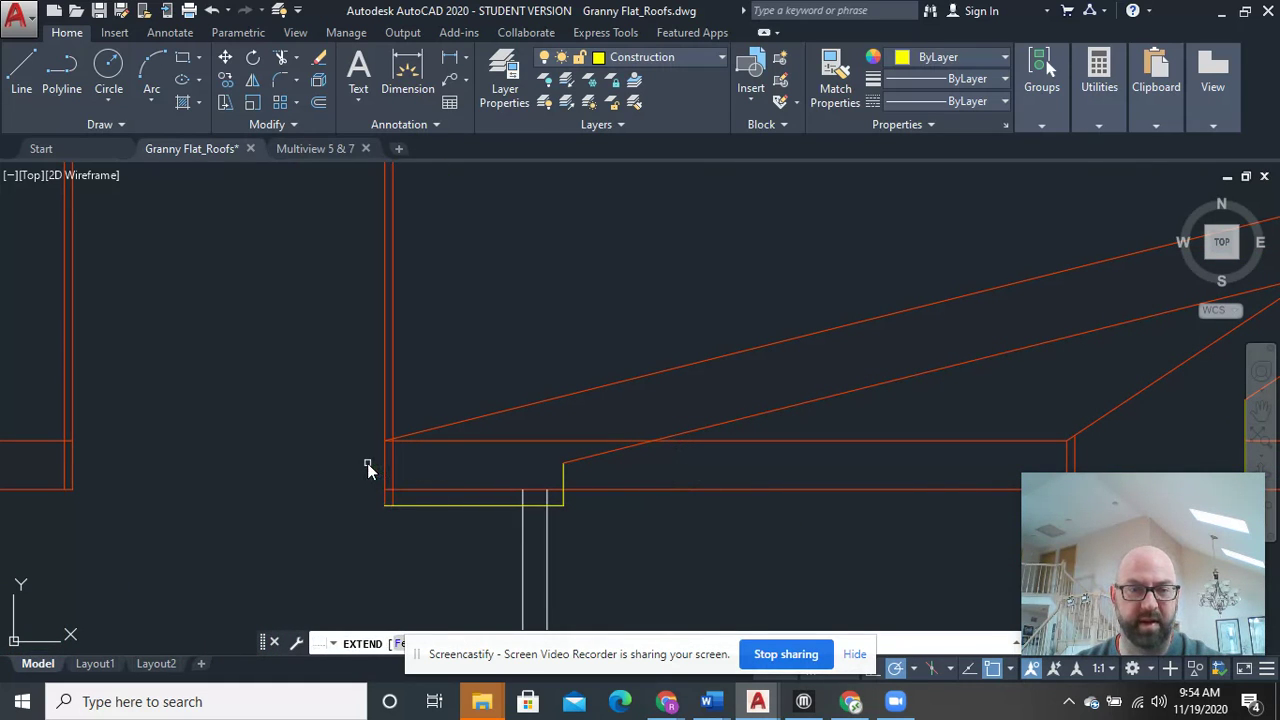
pyautogui.press('Return')
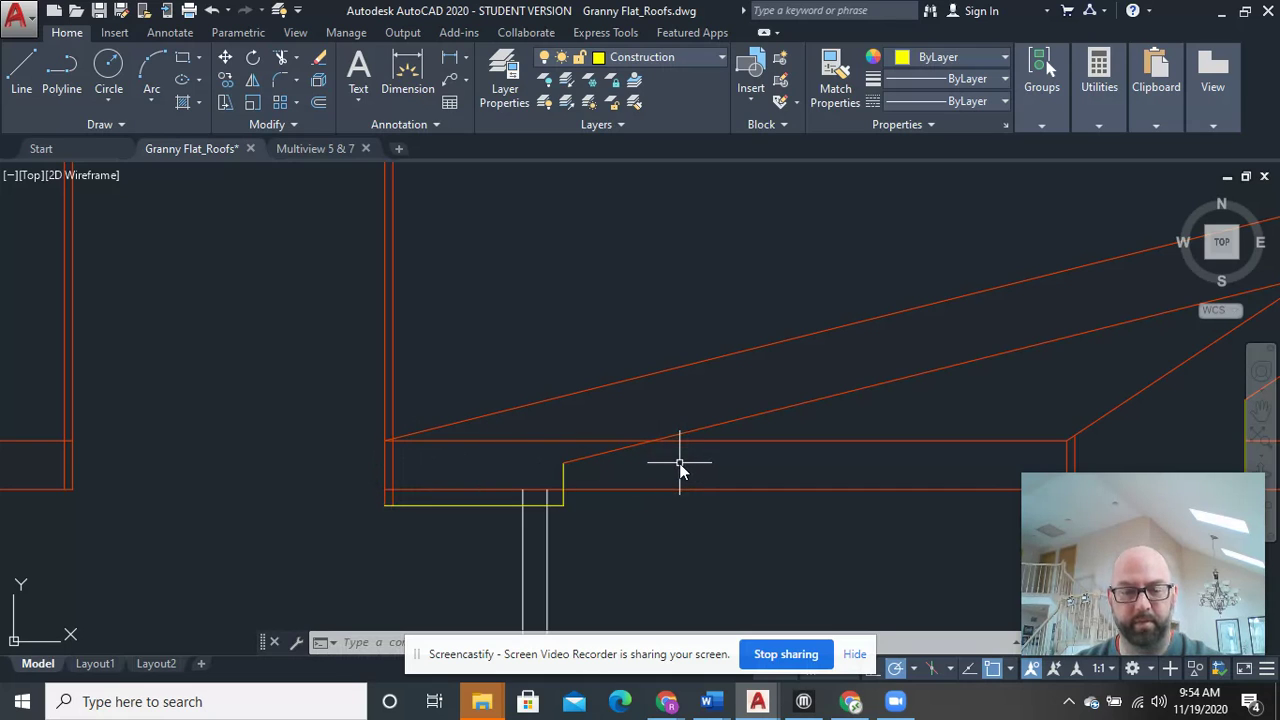
# Trim the wall and horizontal roof lines inside the boxed eave of the third elevation's low-slope roof
pyautogui.write('tr')
pyautogui.press('Return')
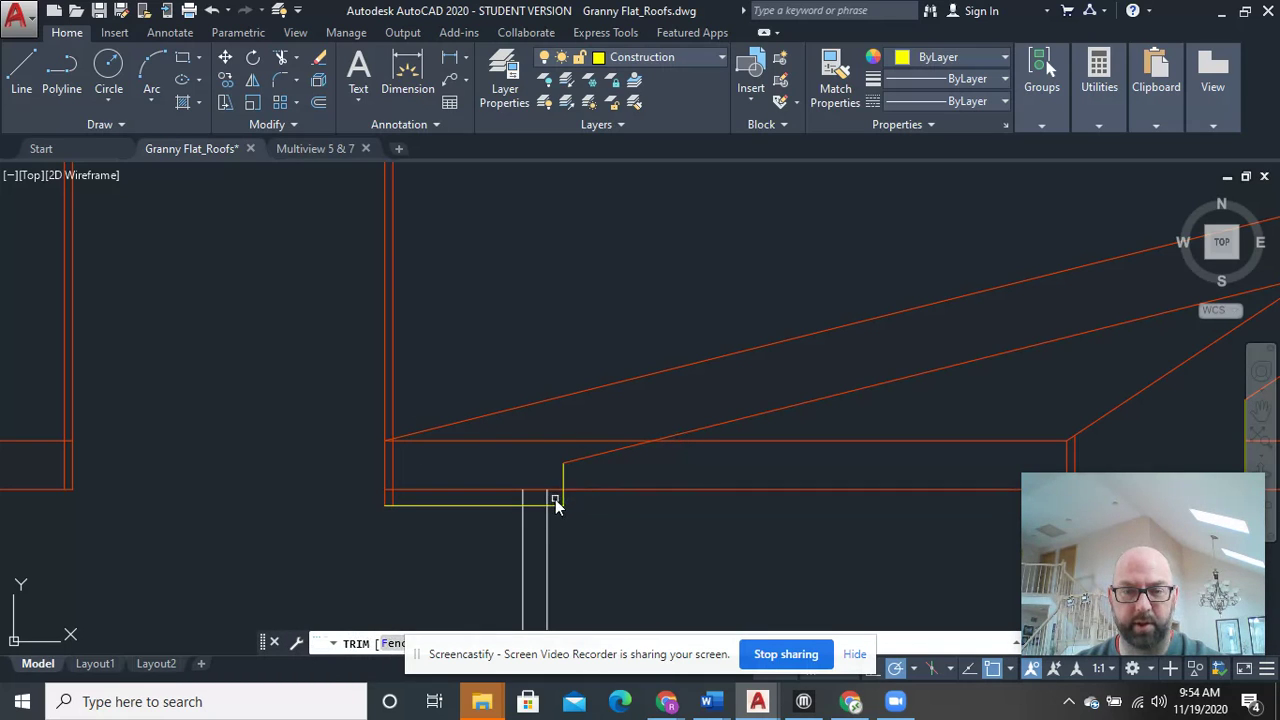
pyautogui.click(555, 498)
pyautogui.click(496, 438)
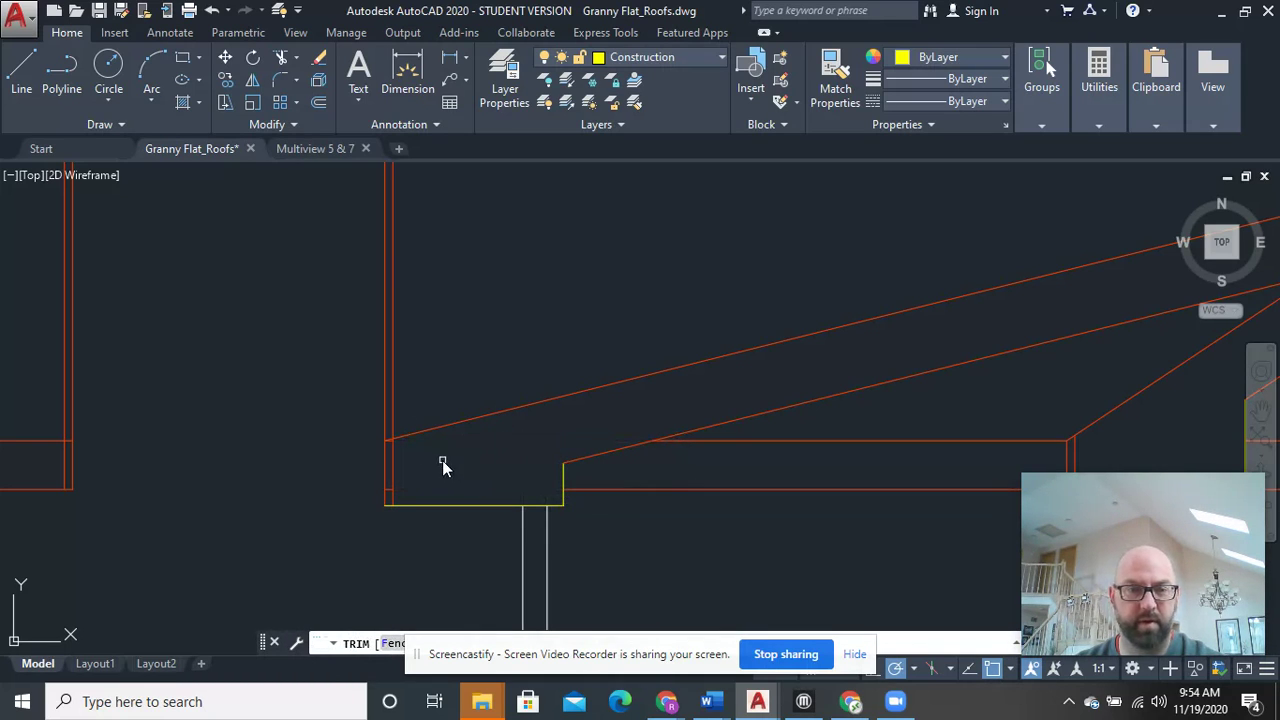
pyautogui.rightClick(443, 465)
pyautogui.click(486, 217)
# Delete the short horizontal leftovers between the two fascia lines of the third elevation's low-slope roof
pyautogui.scroll(4, 403, 519)
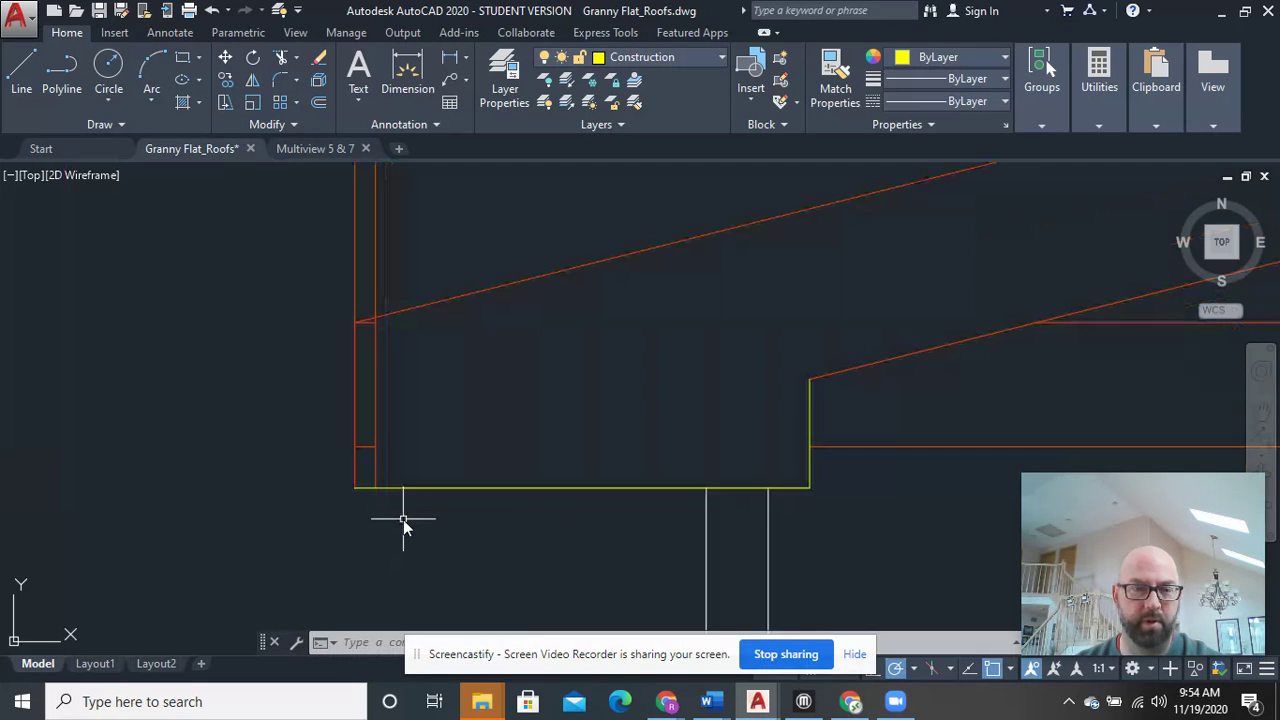
pyautogui.click(367, 452)
pyautogui.scroll(5, 369, 363)
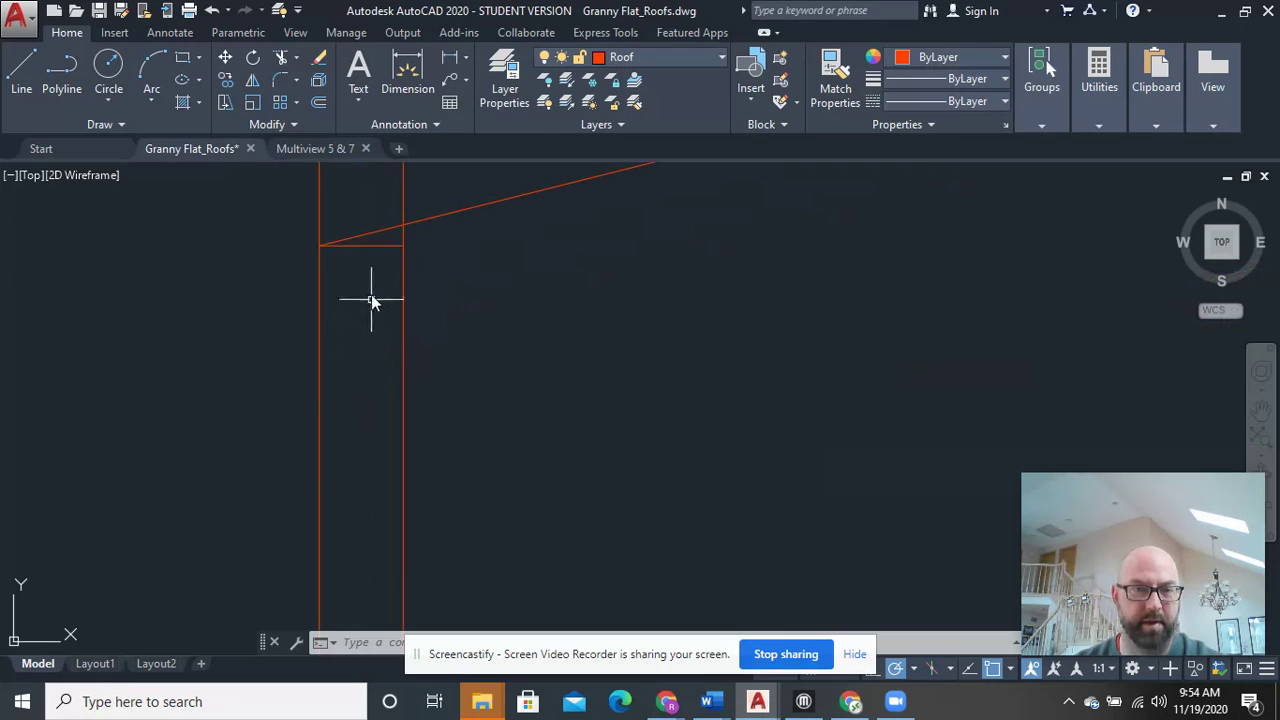
pyautogui.press('Escape')
pyautogui.scroll(-3, 362, 290)
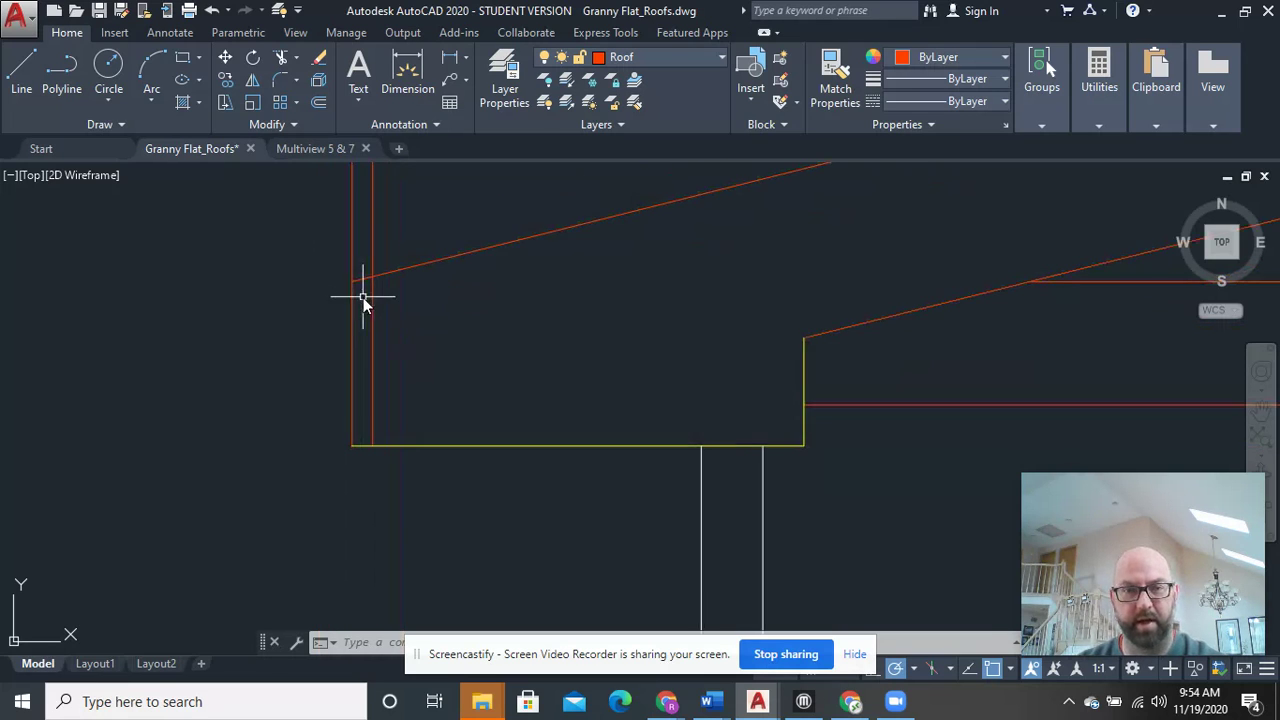
pyautogui.scroll(1, 368, 310)
# Trim the inner vertical fascia line above the third elevation's low-slope roof line
pyautogui.moveTo(543, 294); pyautogui.dragTo(417, 457, button='middle')
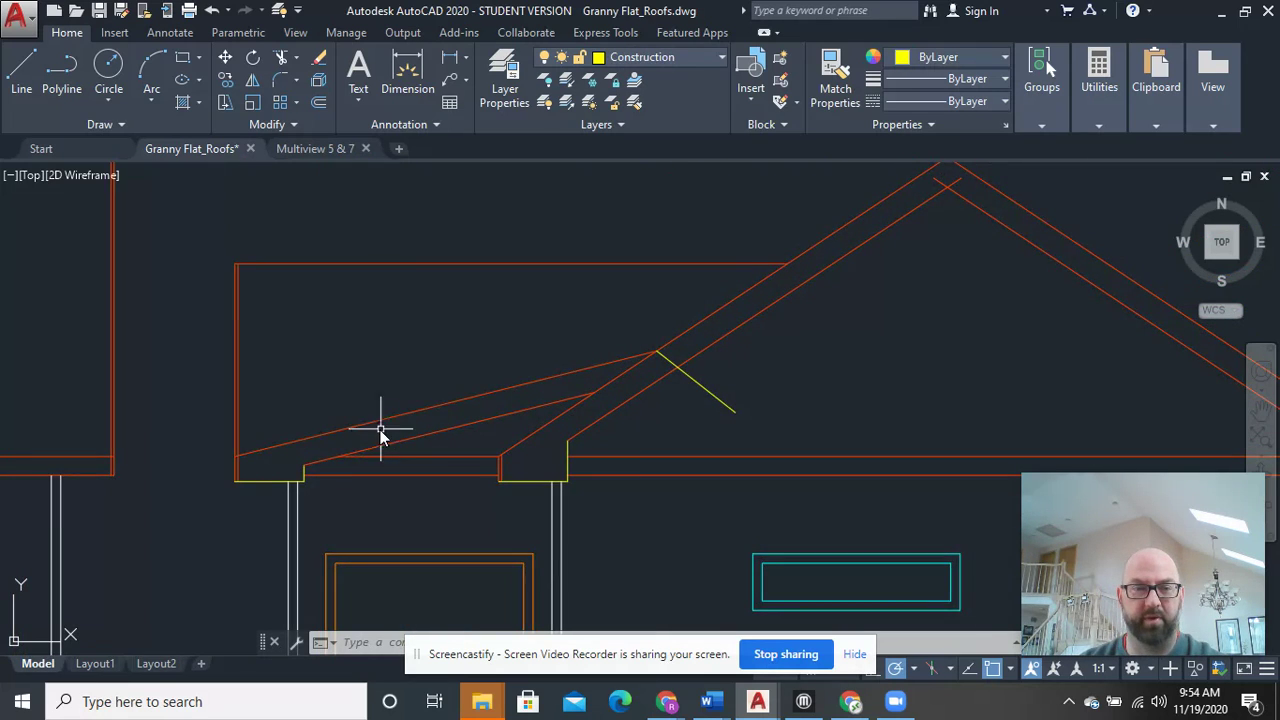
pyautogui.scroll(2, 305, 437)
pyautogui.write('tr')
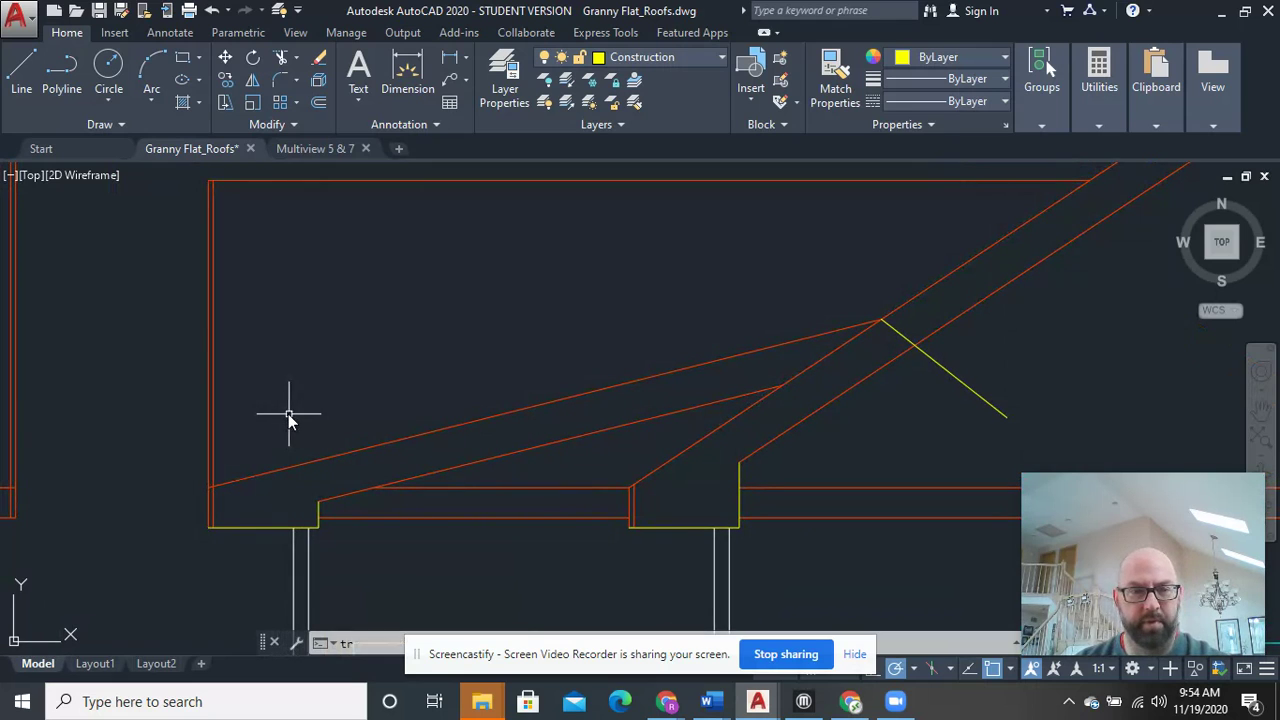
pyautogui.press('Return')
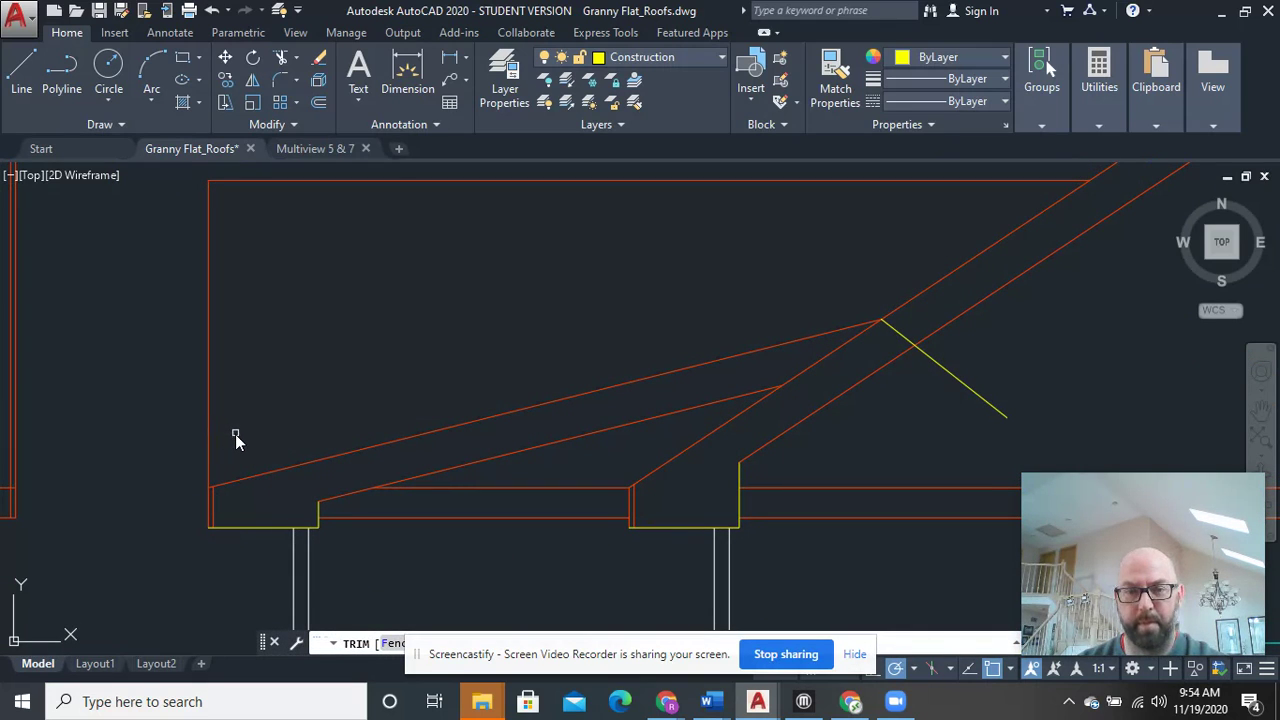
# Trim the overlapping ends of the inner rake lines at the peak of the third elevation's gable
pyautogui.scroll(-3, 236, 440)
pyautogui.scroll(5, 460, 409)
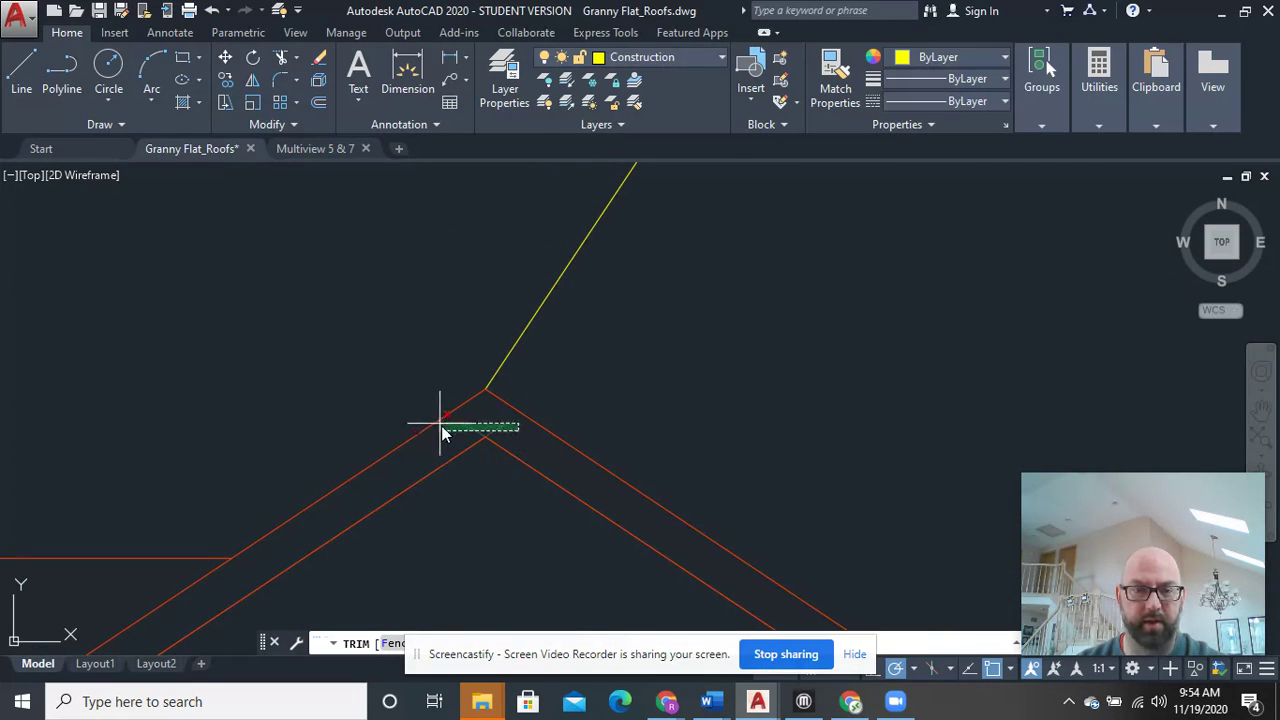
pyautogui.rightClick(636, 394)
pyautogui.click(657, 402)
# Draw a vertical line from the meeting point of the inner rake lines to the outer peak of the third elevation's gable
pyautogui.press('l')
pyautogui.press('Return')
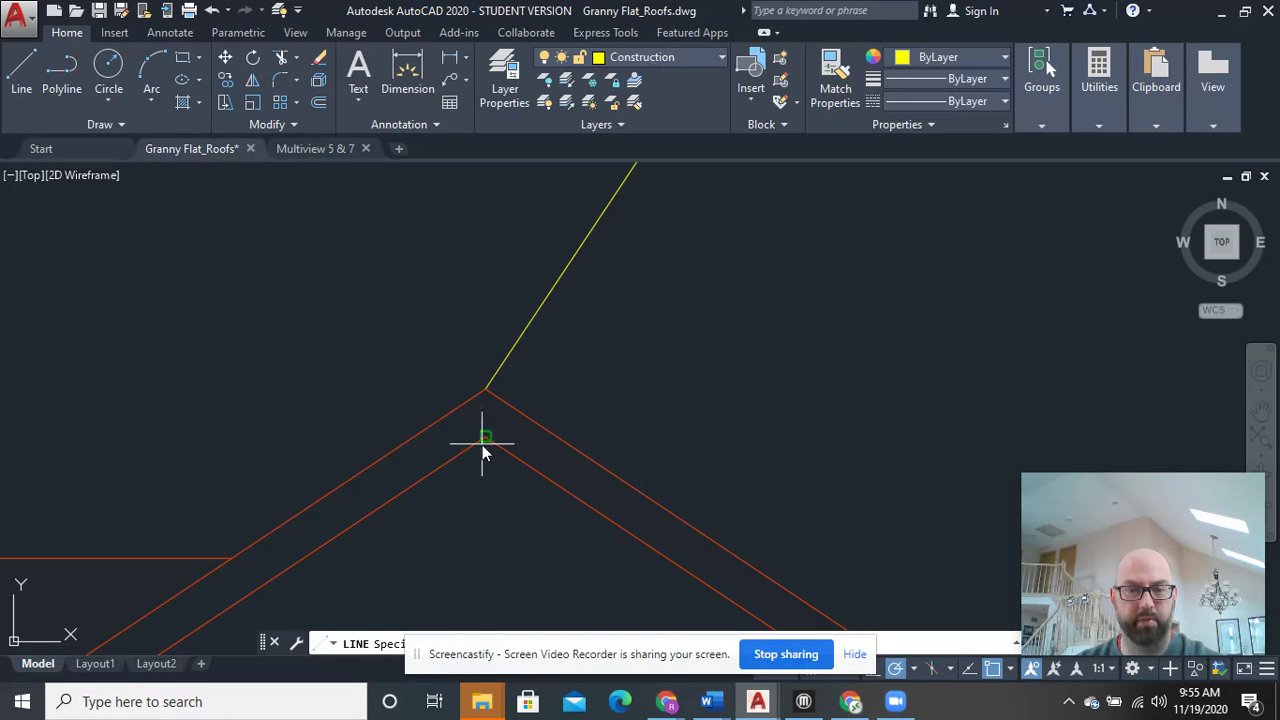
pyautogui.click(485, 437)
pyautogui.click(486, 389)
pyautogui.rightClick(711, 413)
pyautogui.click(755, 426)
# Erase the two slanted reference lines at the gable peak and the low-slope roof of the third elevation
pyautogui.scroll(-5, 720, 440)
pyautogui.click(699, 403)
pyautogui.press('Delete')
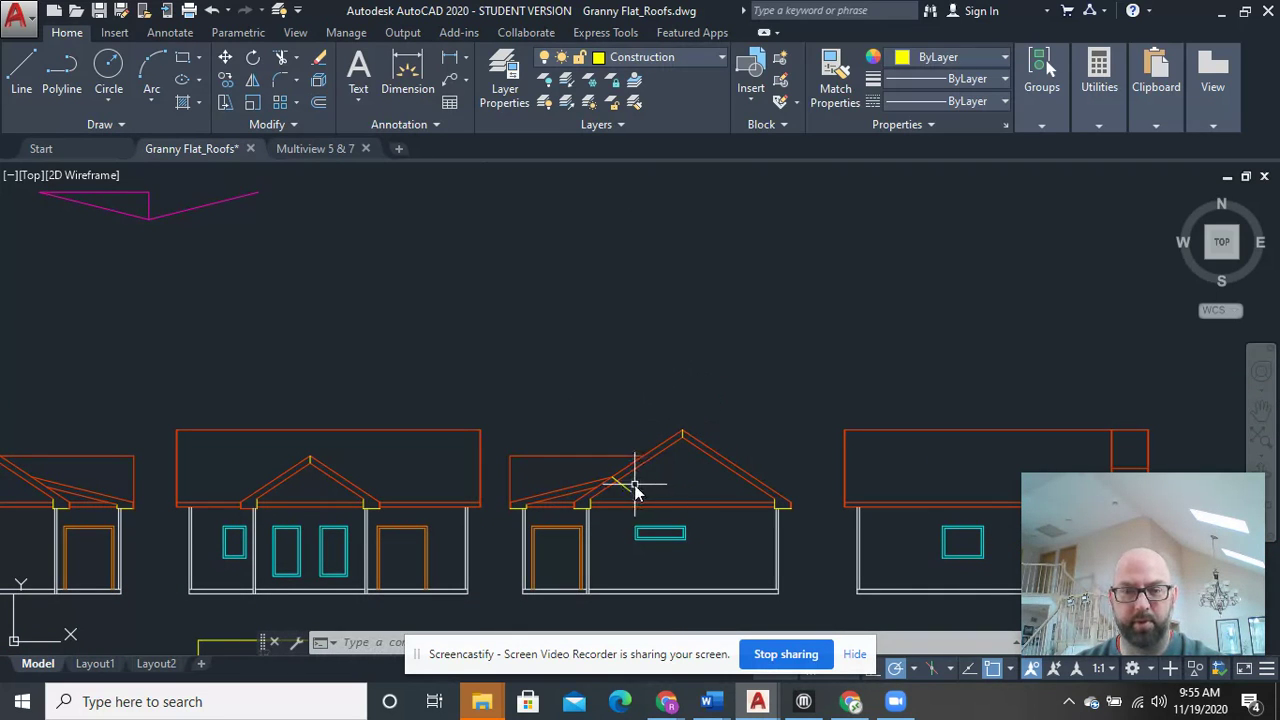
pyautogui.click(629, 490)
pyautogui.scroll(-4, 628, 493)
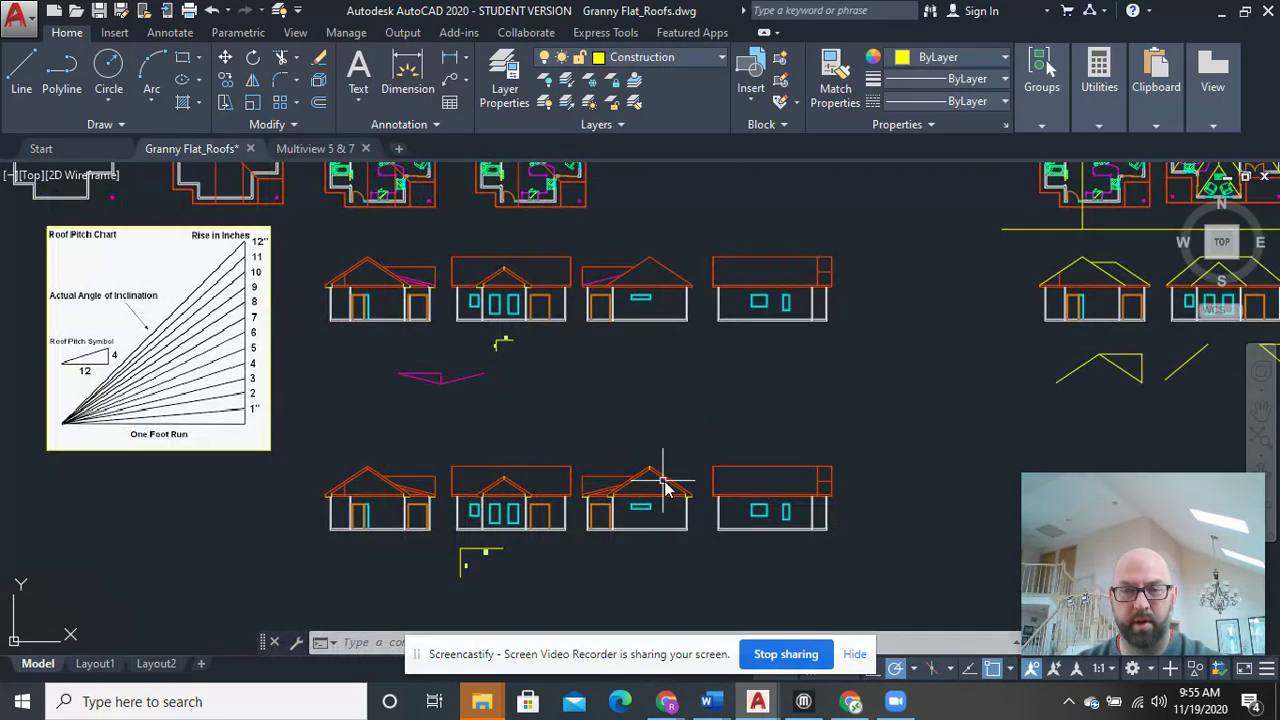
pyautogui.scroll(6, 683, 498)
pyautogui.moveTo(604, 431); pyautogui.dragTo(509, 405, button='middle')
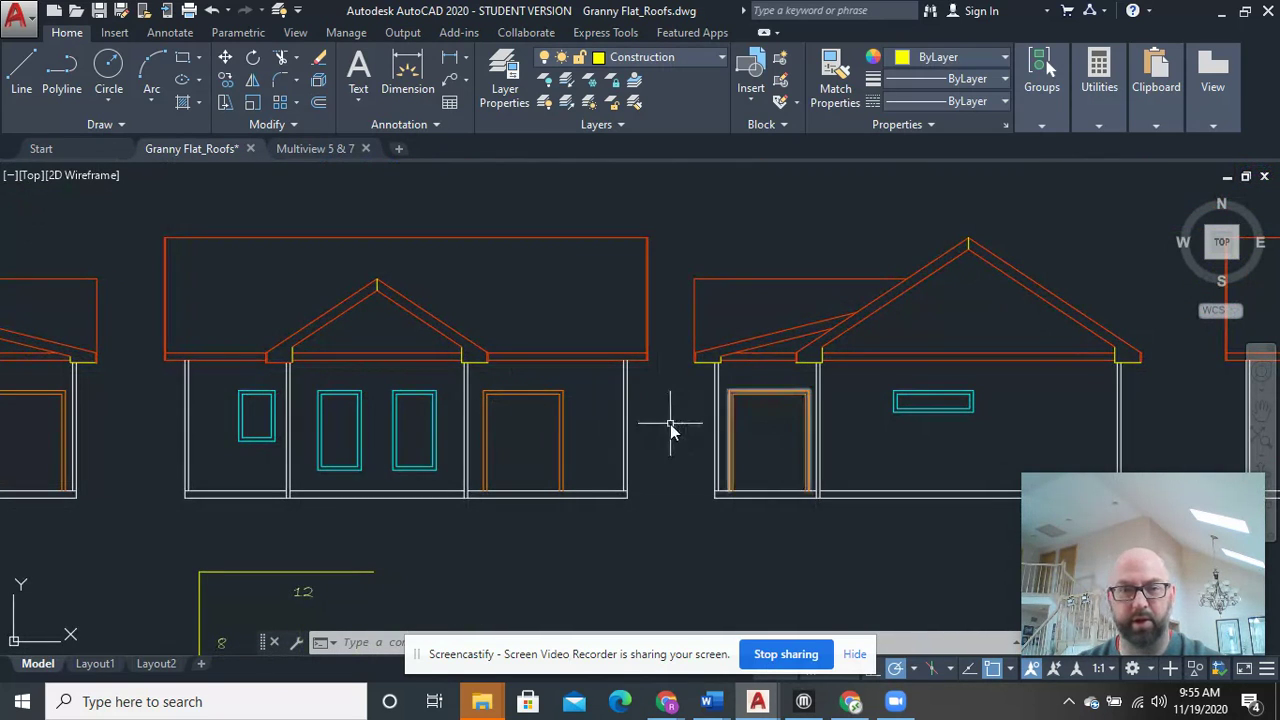
pyautogui.moveTo(430, 402); pyautogui.dragTo(908, 422, button='middle')
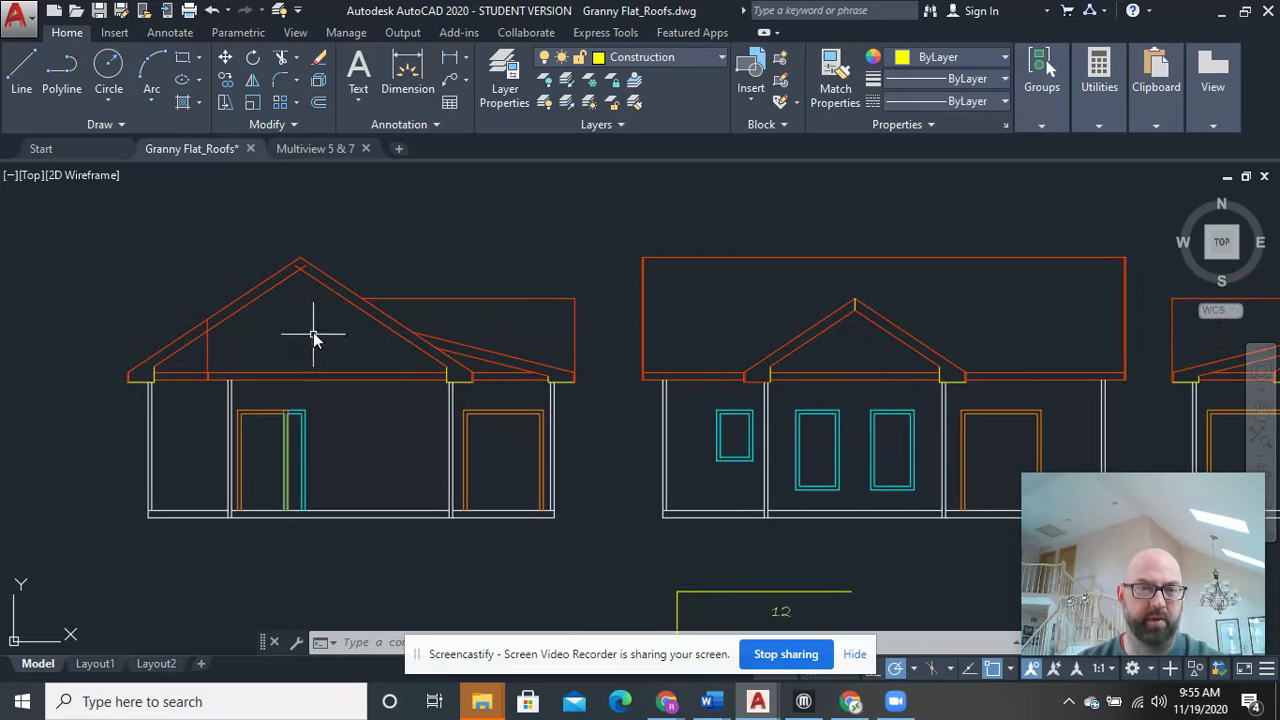
# Examine the first elevation's gable peak, inner rake lines and boxed eaves on both roof slopes
pyautogui.scroll(4, 348, 380)
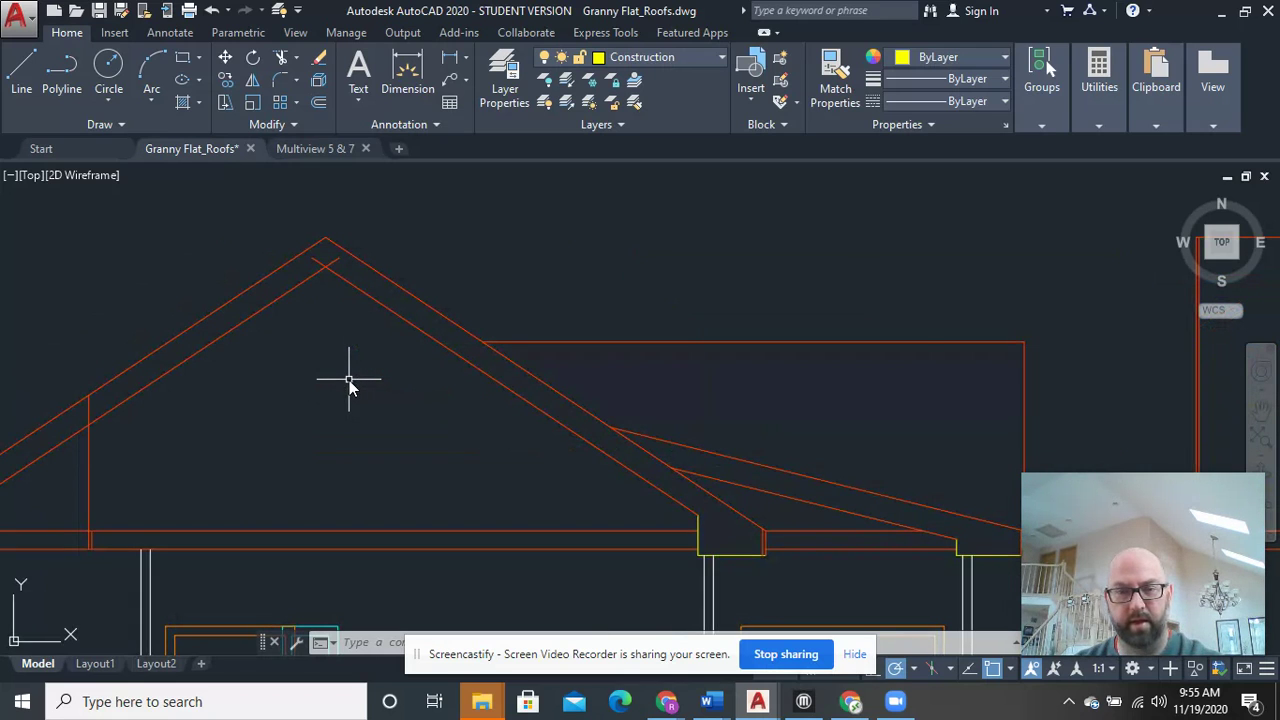
pyautogui.scroll(-2, 474, 400)
pyautogui.scroll(-1, 476, 396)
pyautogui.scroll(-1, 476, 396)
pyautogui.moveTo(508, 423); pyautogui.dragTo(303, 437, button='middle')
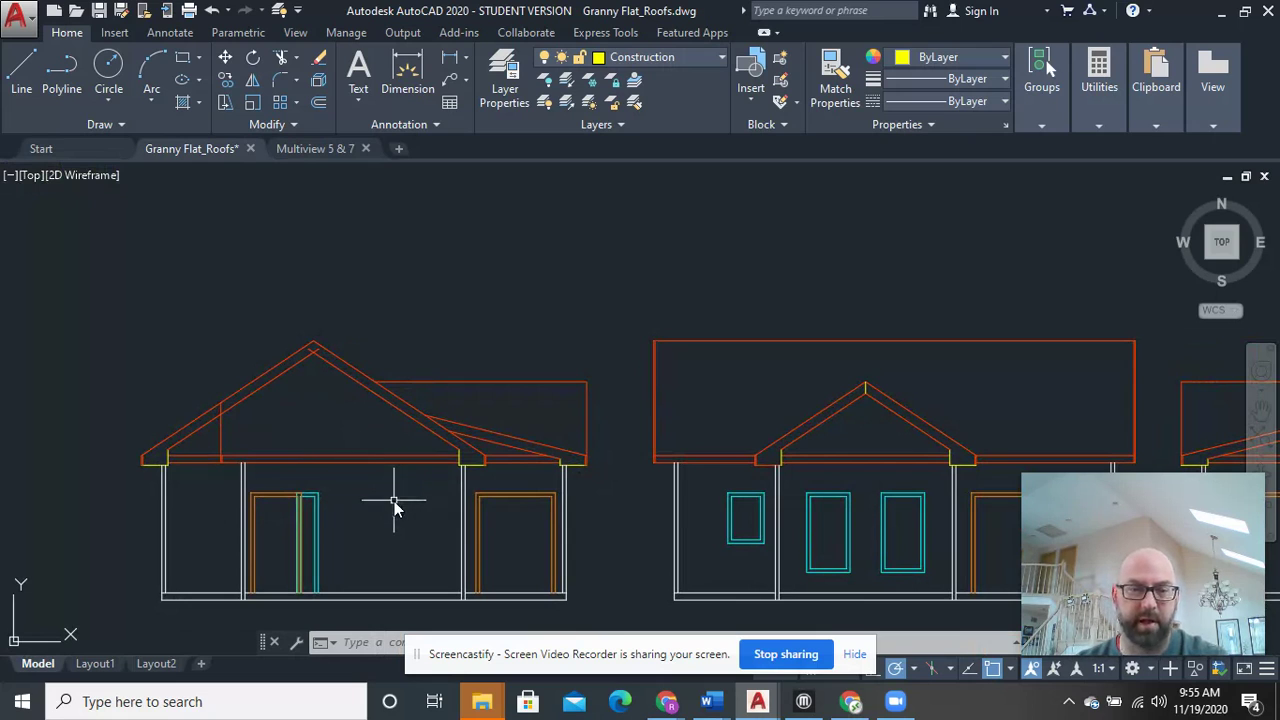
pyautogui.scroll(4, 402, 494)
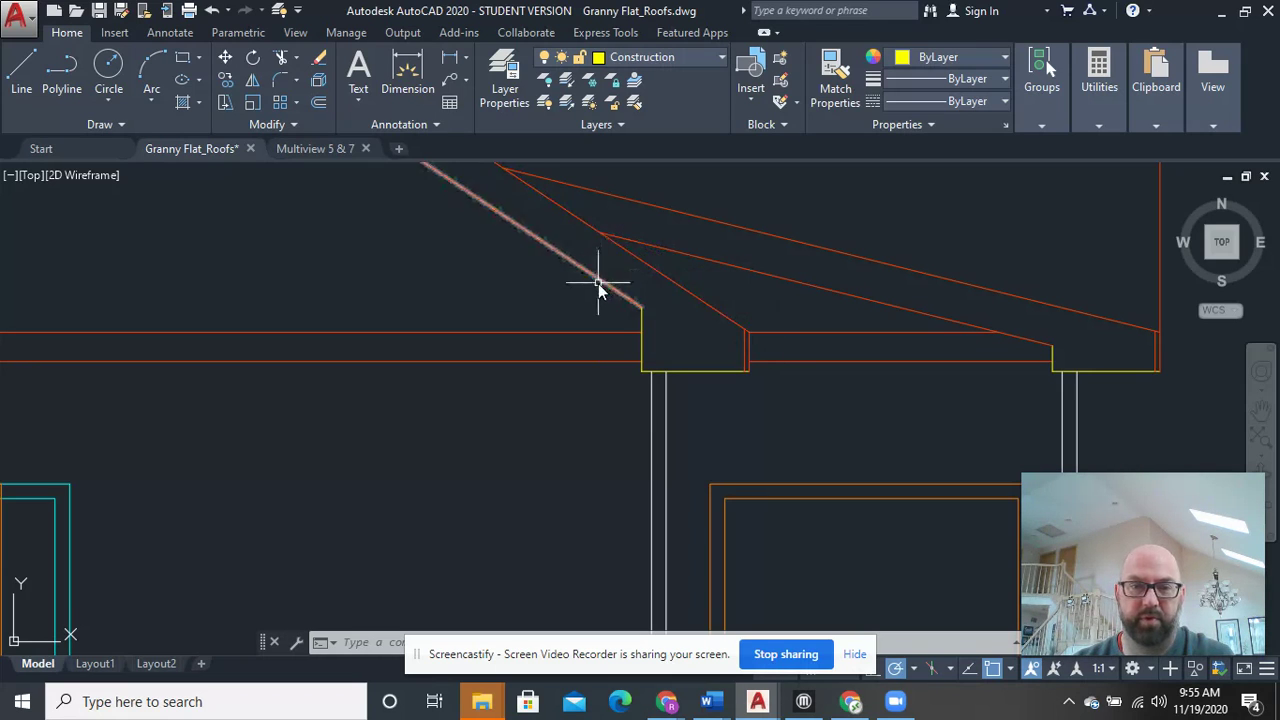
pyautogui.scroll(-5, 594, 290)
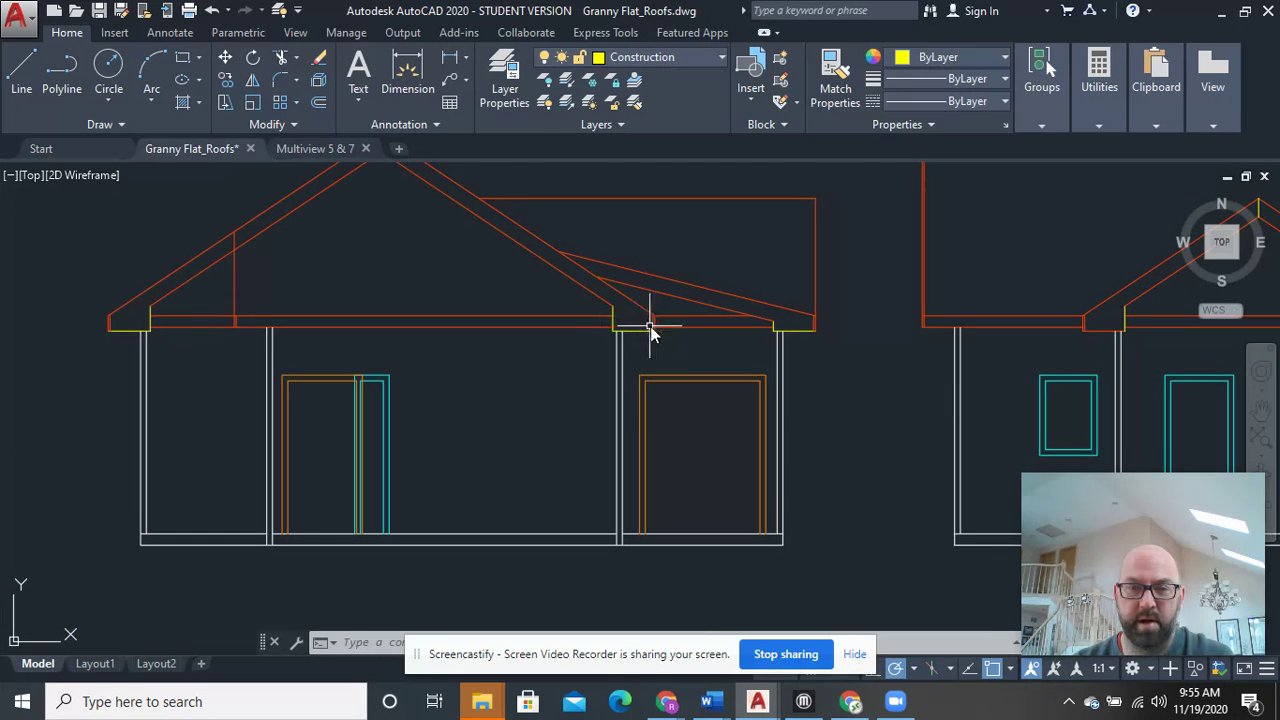
pyautogui.scroll(4, 645, 325)
pyautogui.scroll(-5, 643, 323)
pyautogui.moveTo(663, 331)
pyautogui.mouseDown(button='middle')
pyautogui.moveTo(651, 346)
pyautogui.moveTo(521, 319)
pyautogui.mouseUp(button='middle')
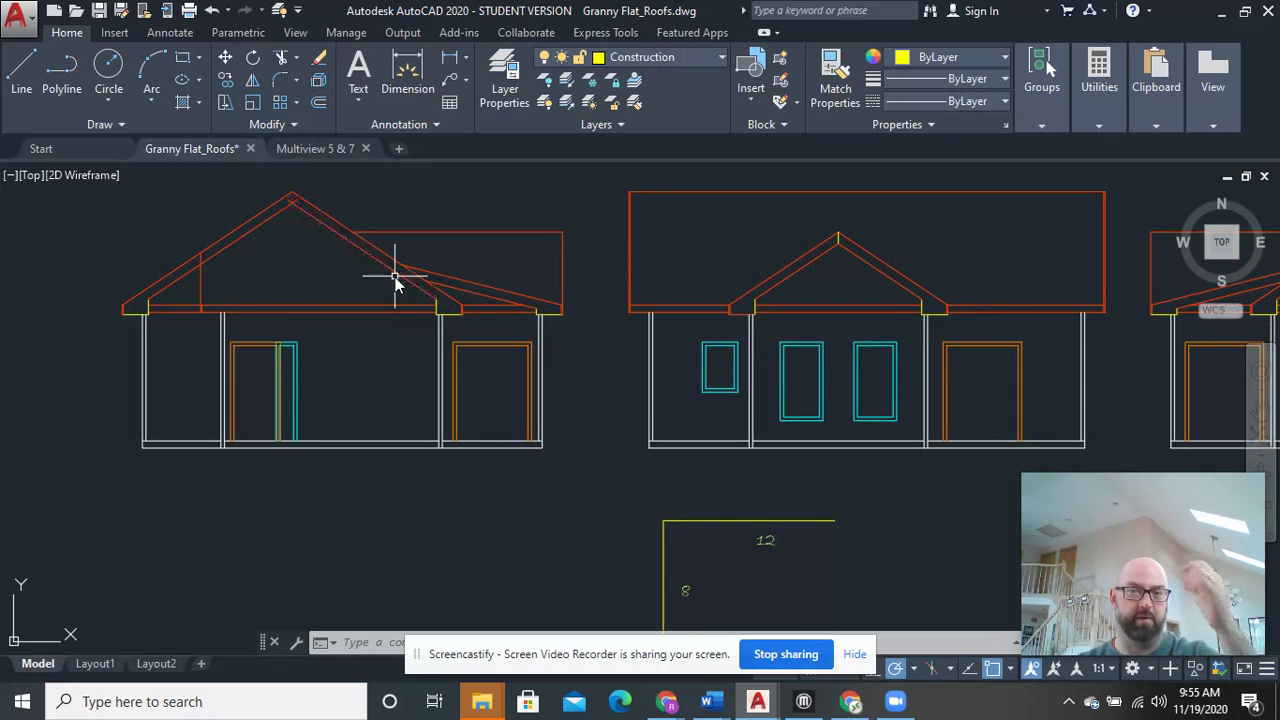
# Draw a vertical line from the intersection of the inner rake lines to the outer peak of the first elevation's gable
pyautogui.moveTo(394, 277); pyautogui.dragTo(580, 374, button='middle')
pyautogui.scroll(5, 575, 370)
pyautogui.moveTo(286, 316); pyautogui.dragTo(779, 590, button='middle')
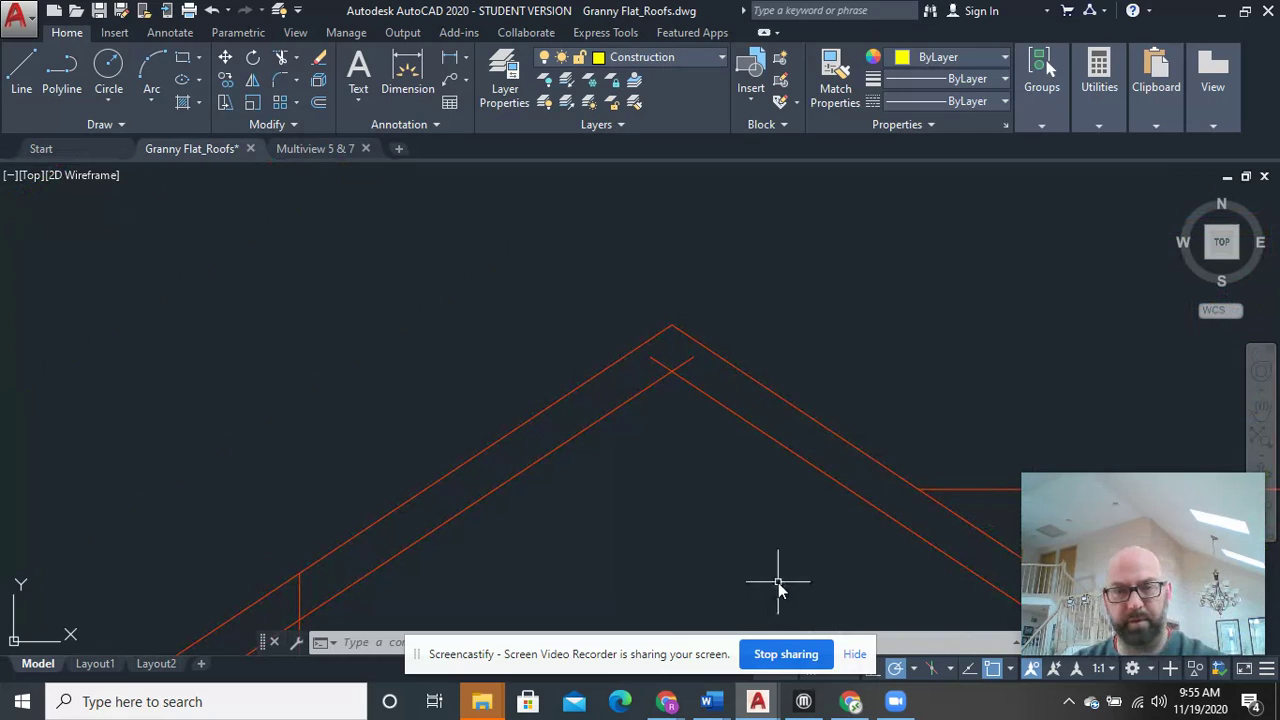
pyautogui.write('l')
pyautogui.press('Return')
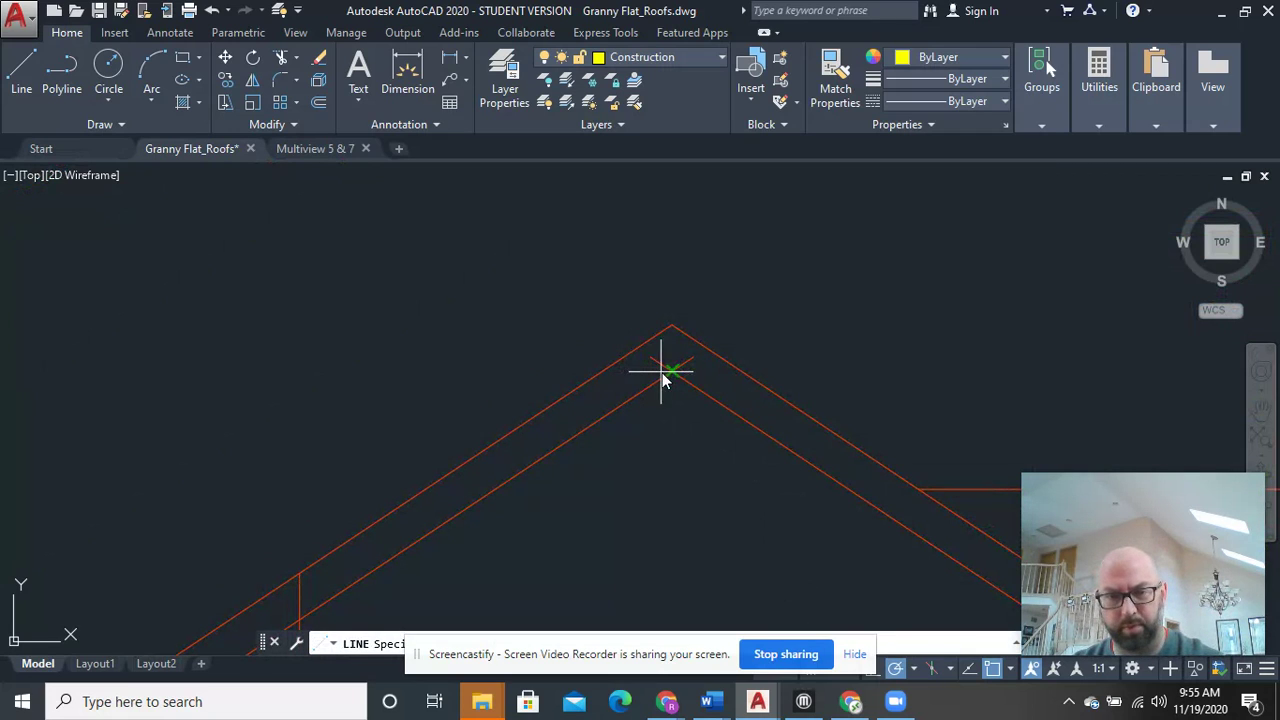
pyautogui.click(670, 372)
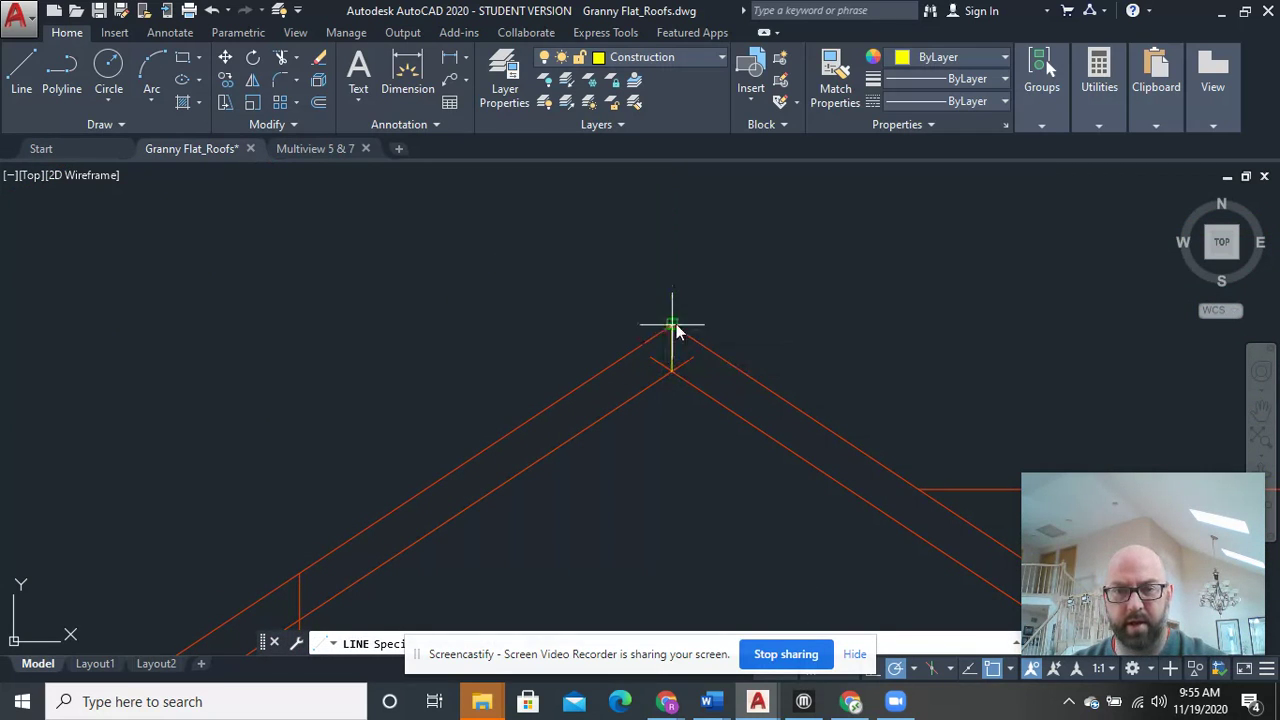
pyautogui.click(672, 325)
pyautogui.rightClick(676, 330)
pyautogui.click(708, 318)
# Trim the overlapping ends of the inner rake lines at the peak of the first elevation's gable
pyautogui.write('tr')
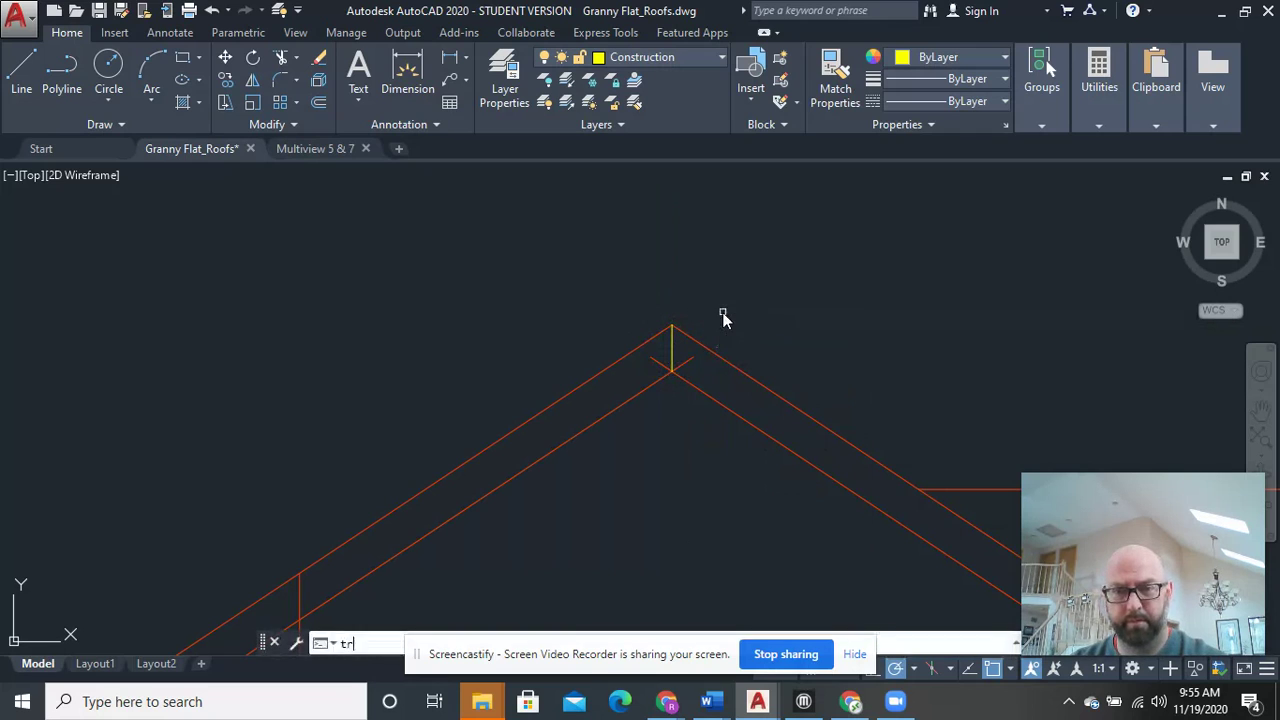
pyautogui.press('Return')
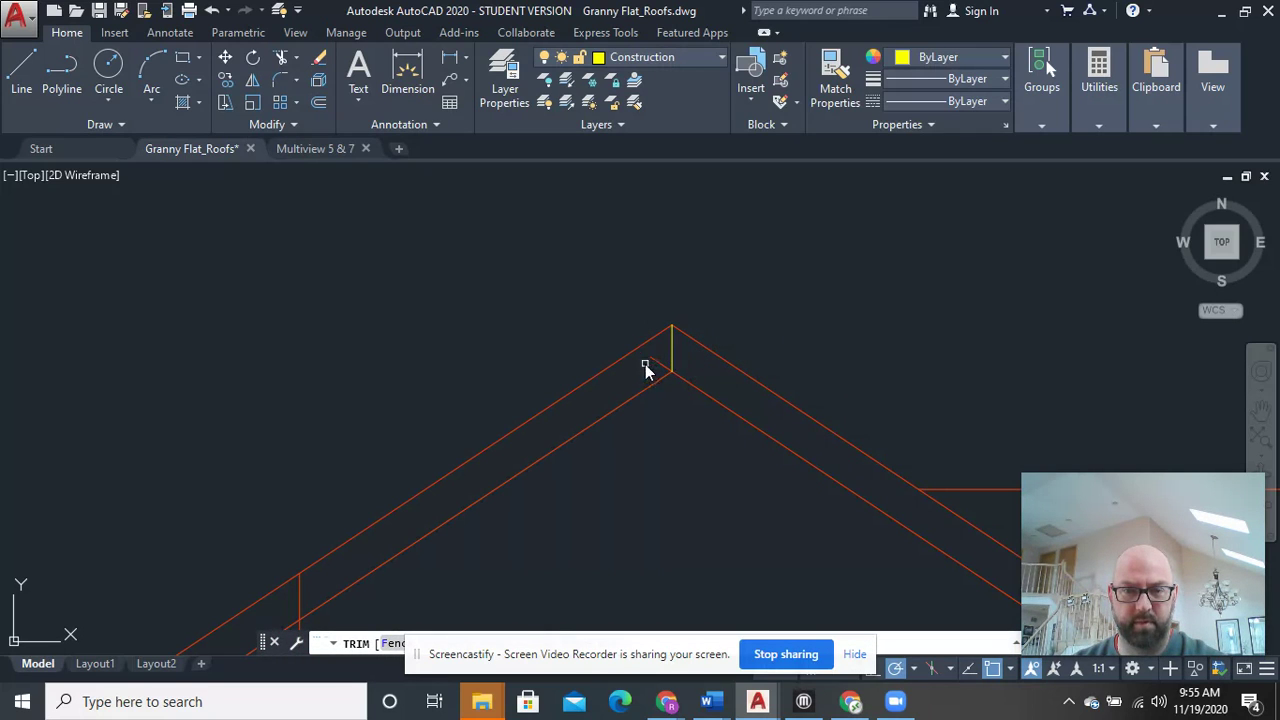
pyautogui.rightClick(686, 262)
pyautogui.click(716, 266)
# Review the finished row of four elevations and save the Granny Flat_Roofs drawing
pyautogui.scroll(-5, 733, 309)
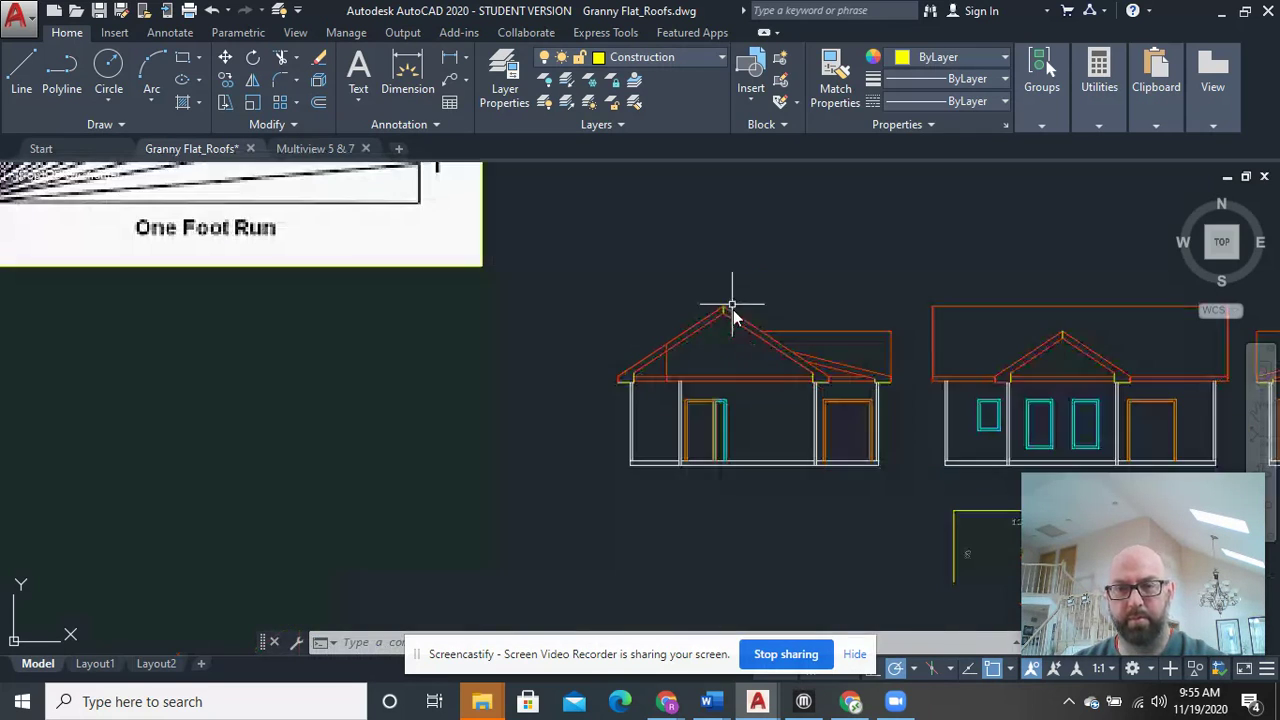
pyautogui.moveTo(828, 408); pyautogui.dragTo(464, 338, button='middle')
pyautogui.moveTo(723, 337)
pyautogui.mouseDown(button='middle')
pyautogui.moveTo(503, 374)
pyautogui.moveTo(448, 370)
pyautogui.mouseUp(button='middle')
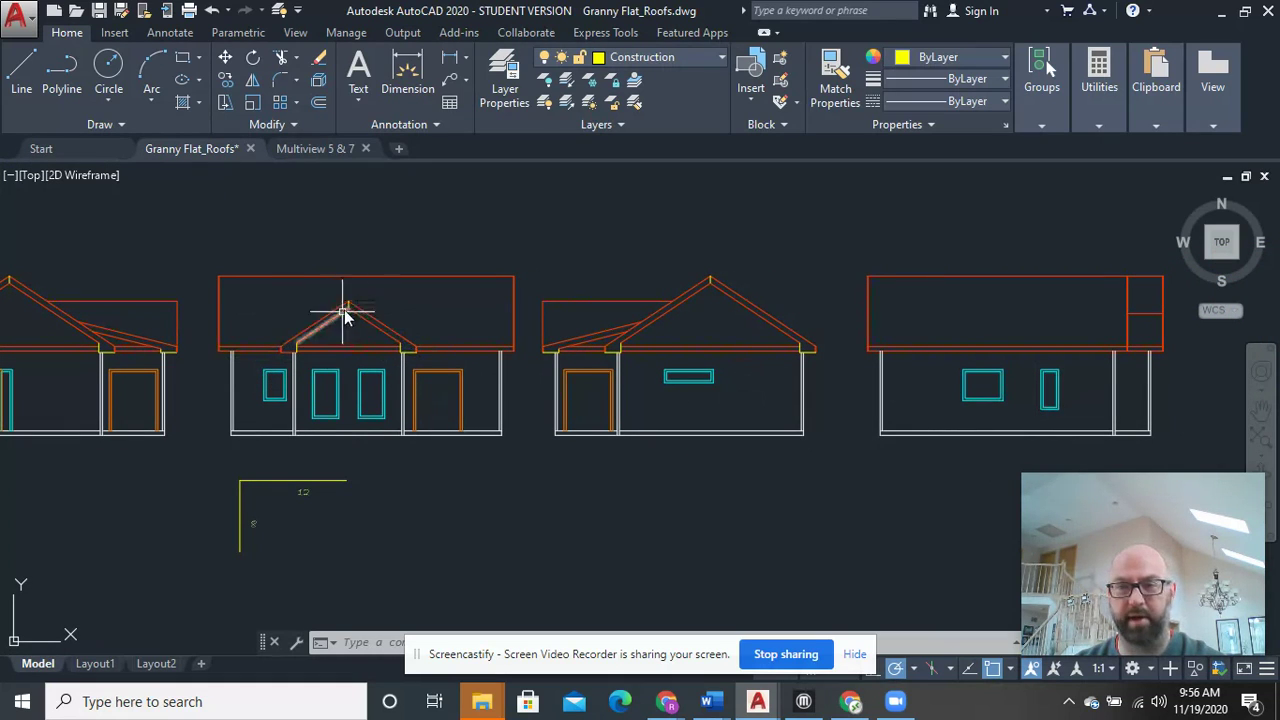
pyautogui.moveTo(943, 371); pyautogui.dragTo(734, 391, button='middle')
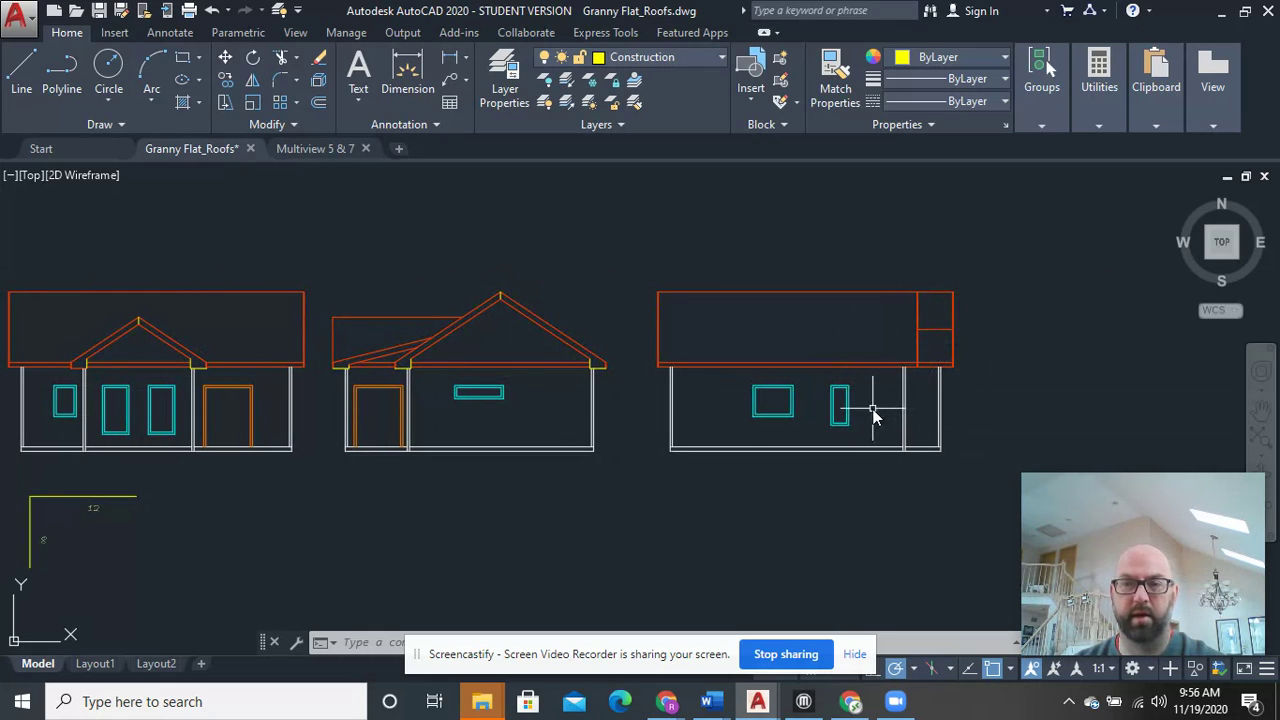
pyautogui.scroll(-4, 866, 416)
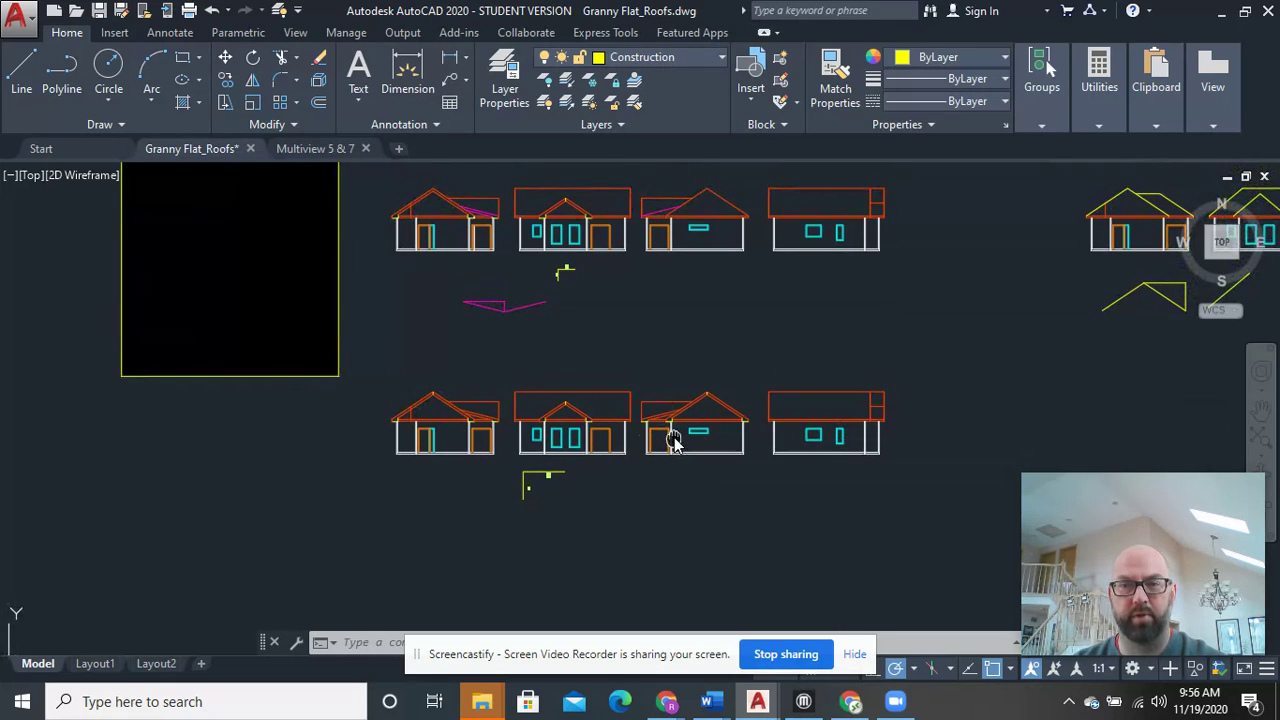
pyautogui.click(99, 11)
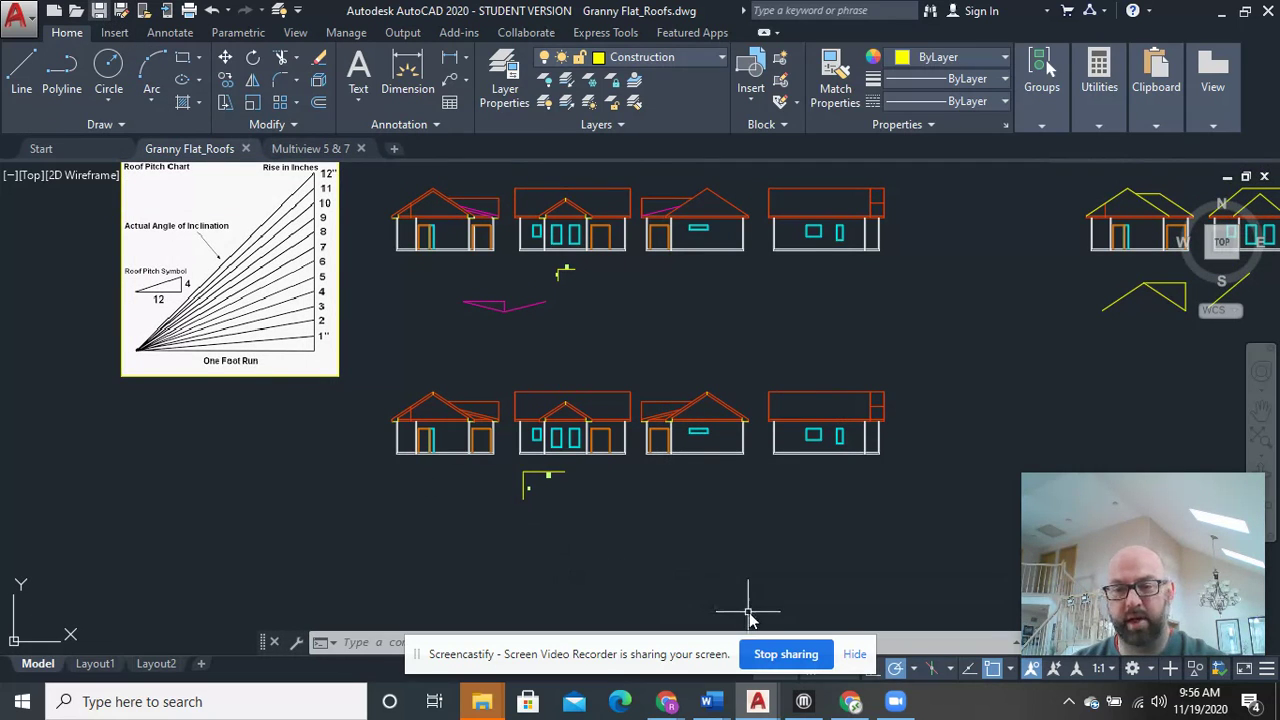